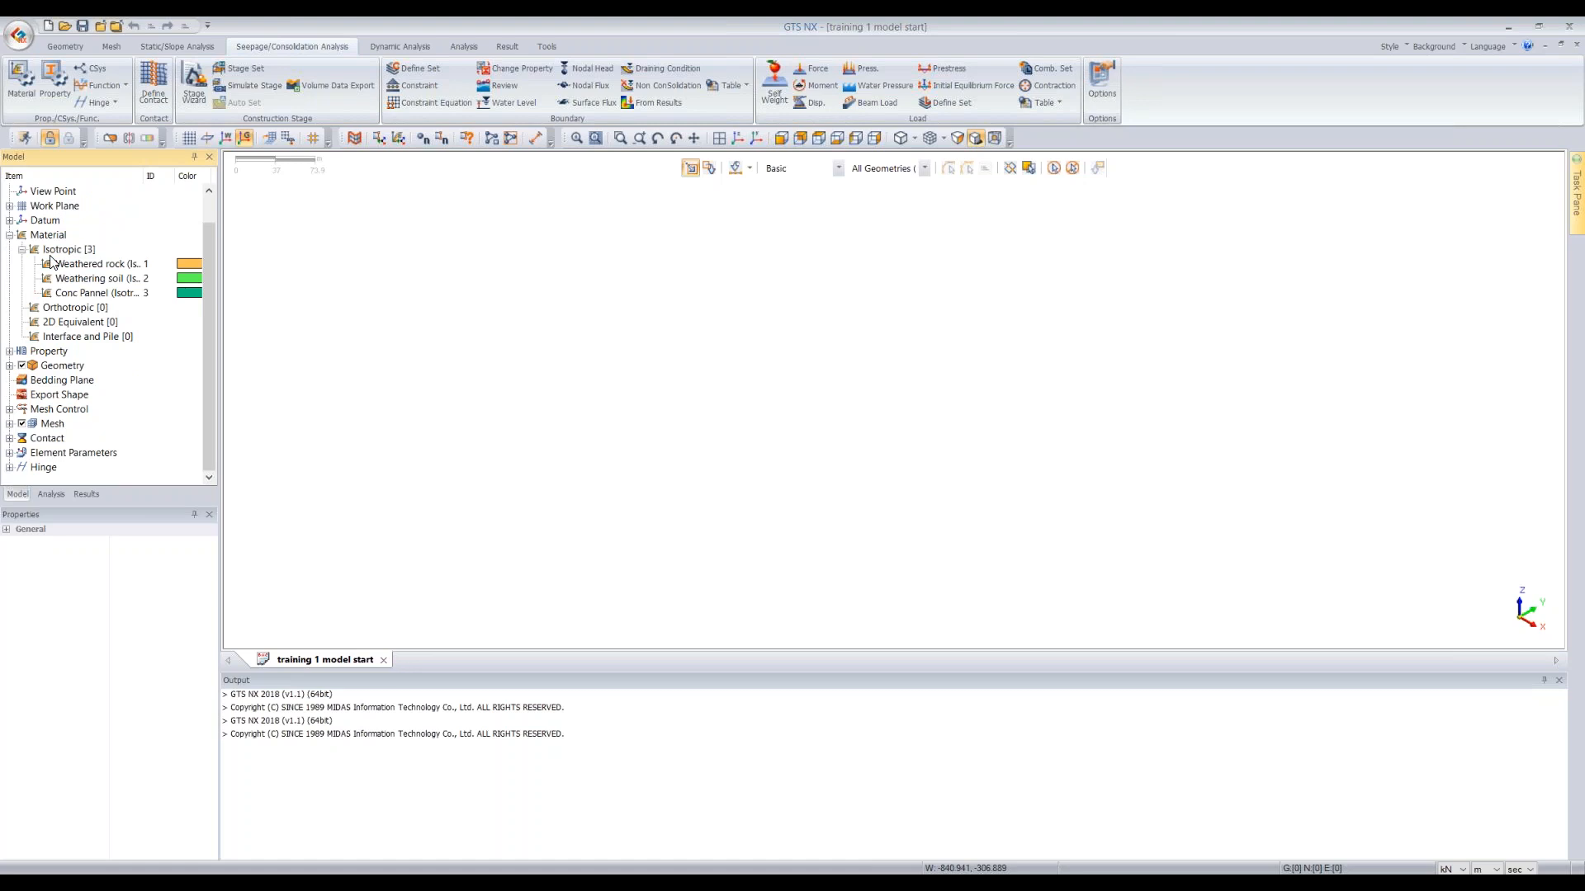
Start a new grid face with 50 points in X and 50 points in Y
left_click(22, 424)
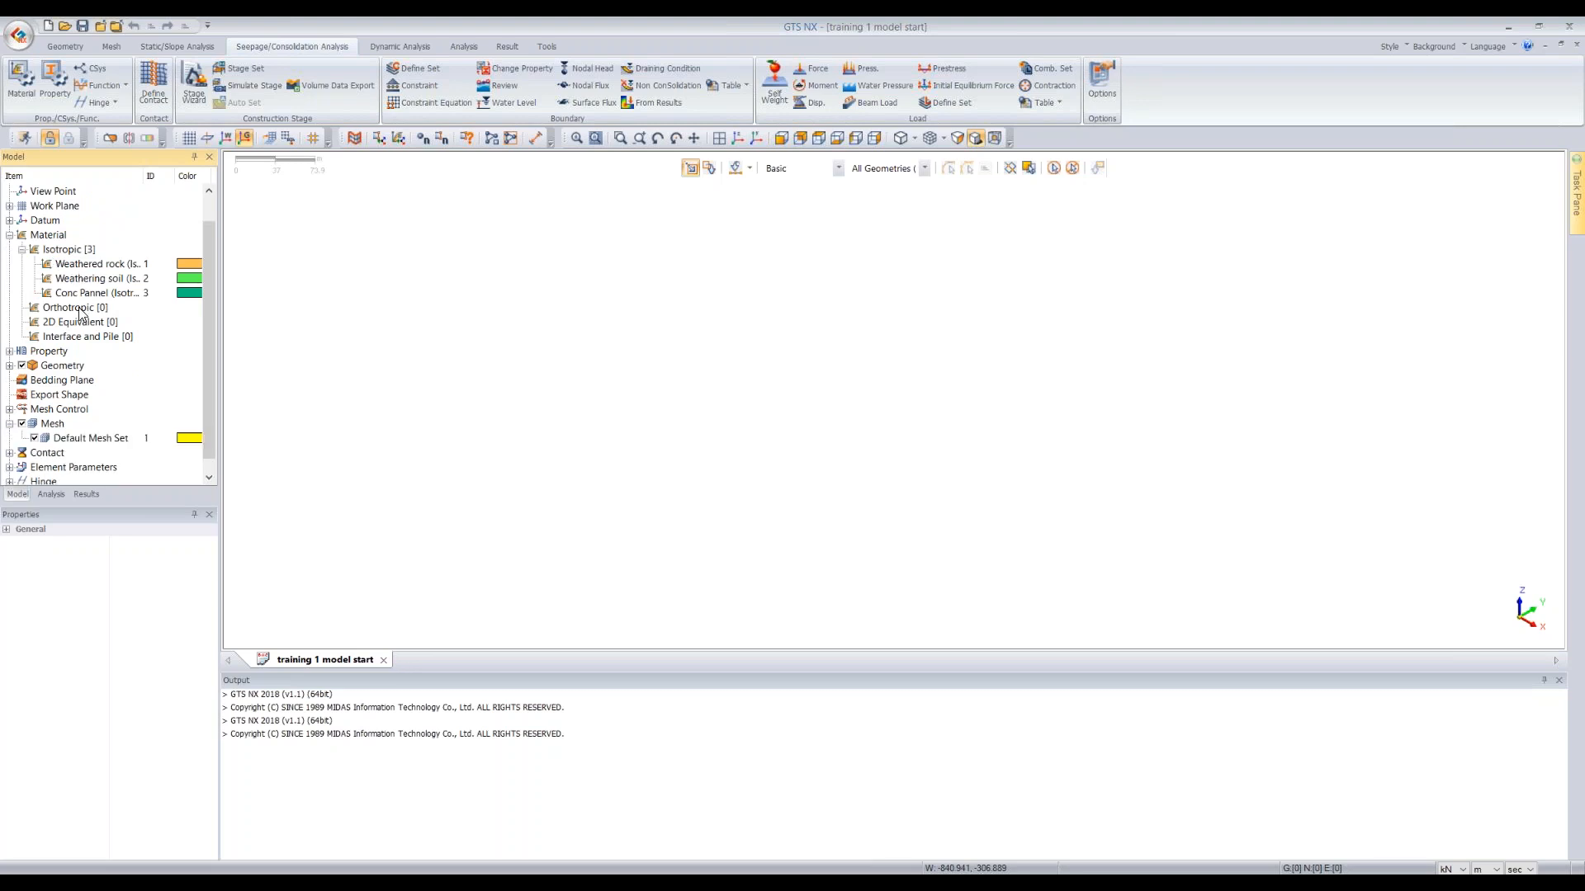
left_click(76, 48)
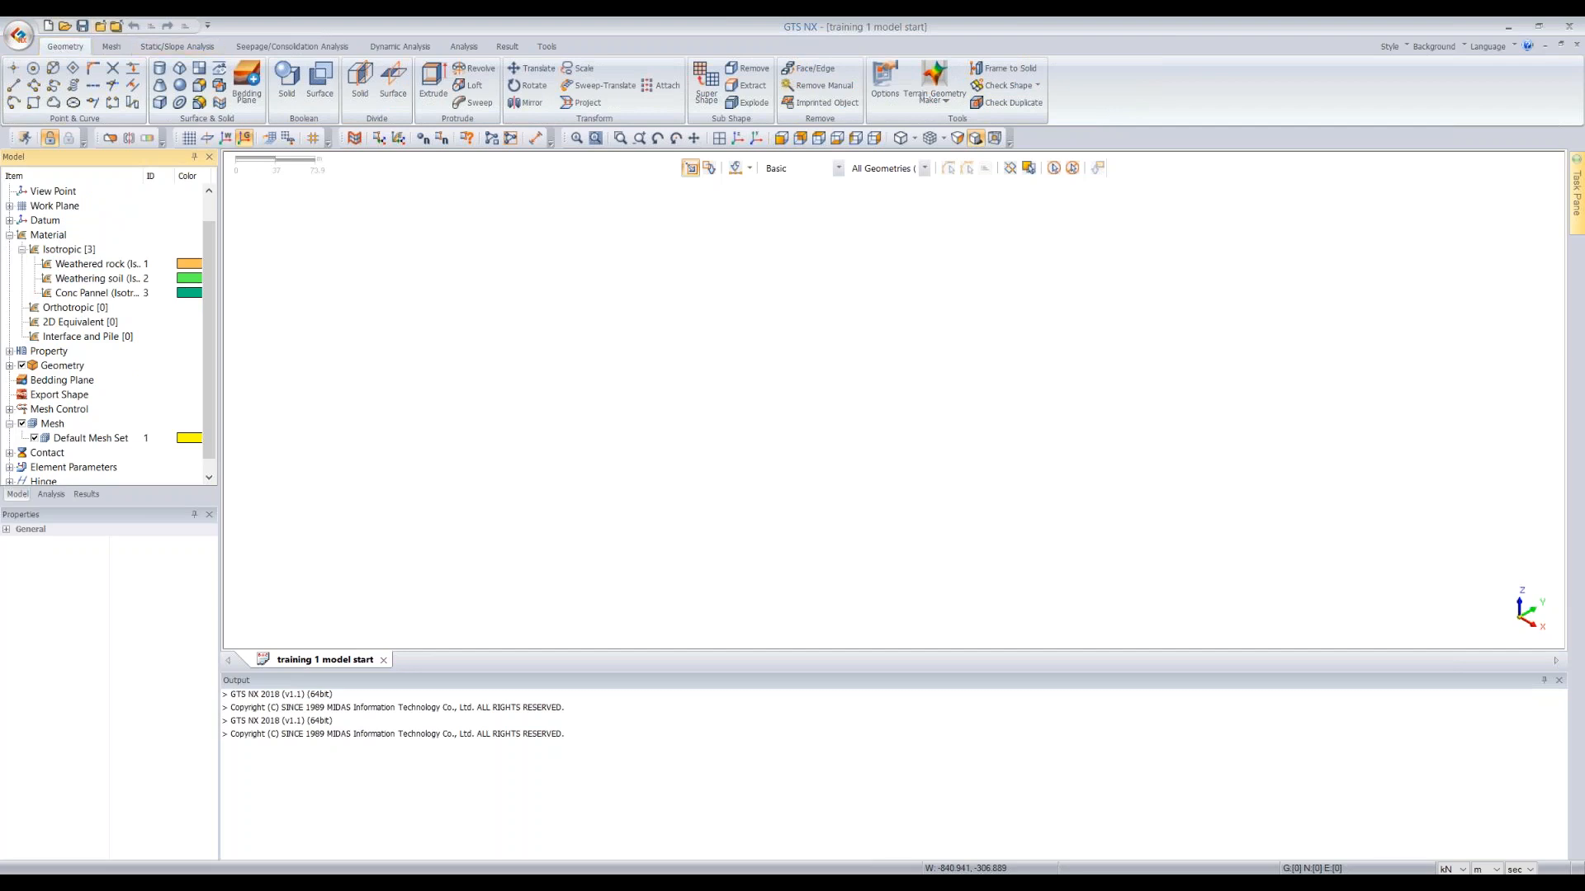
left_click(199, 73)
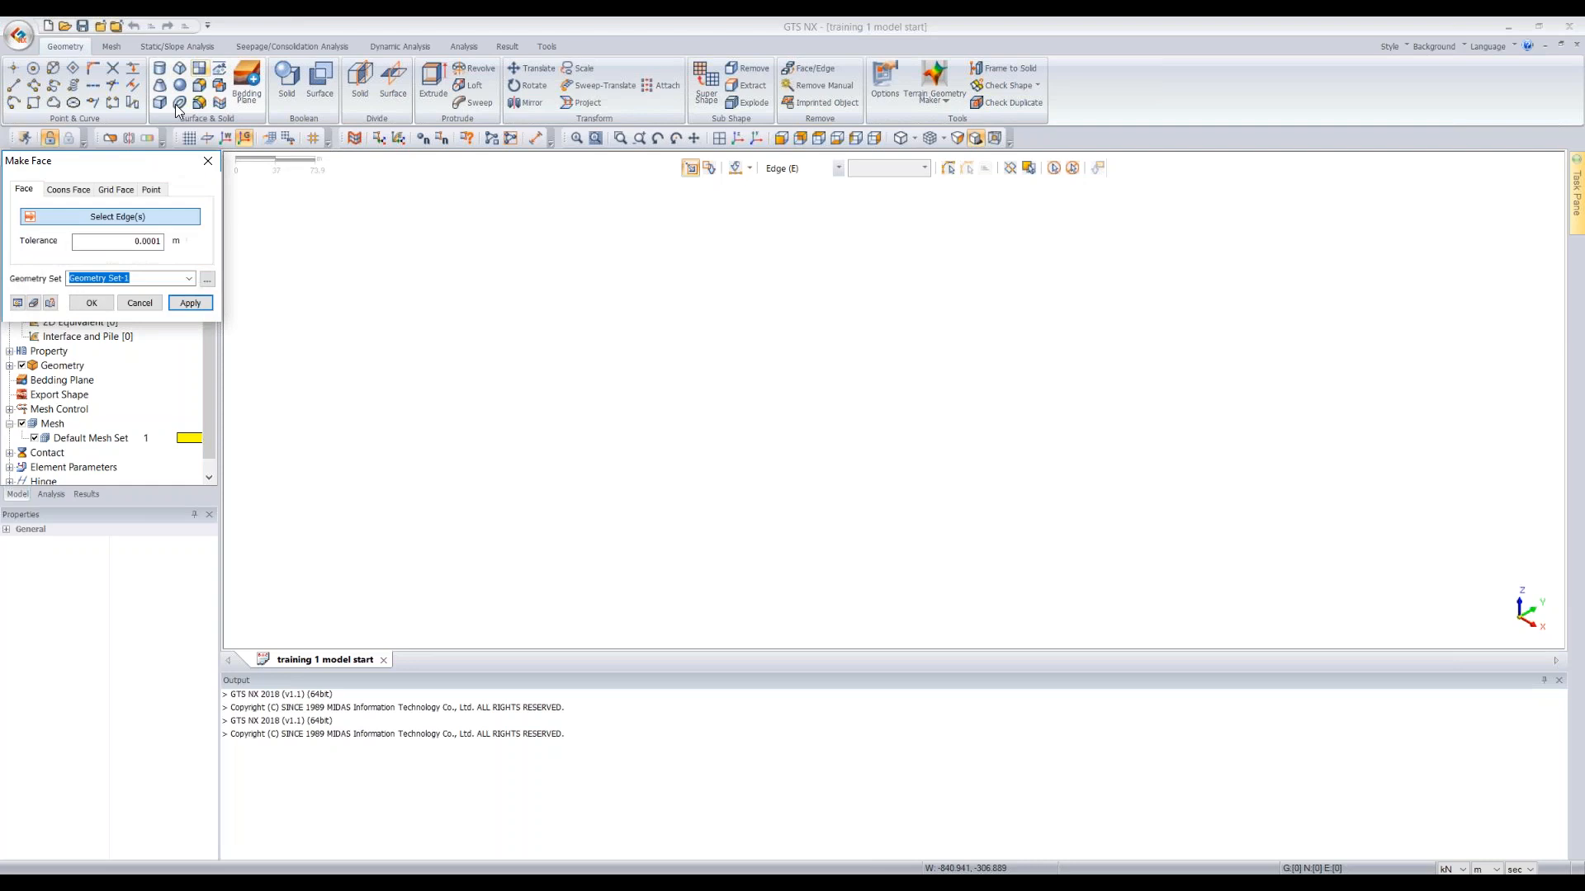
left_click_drag(114, 165, 392, 210)
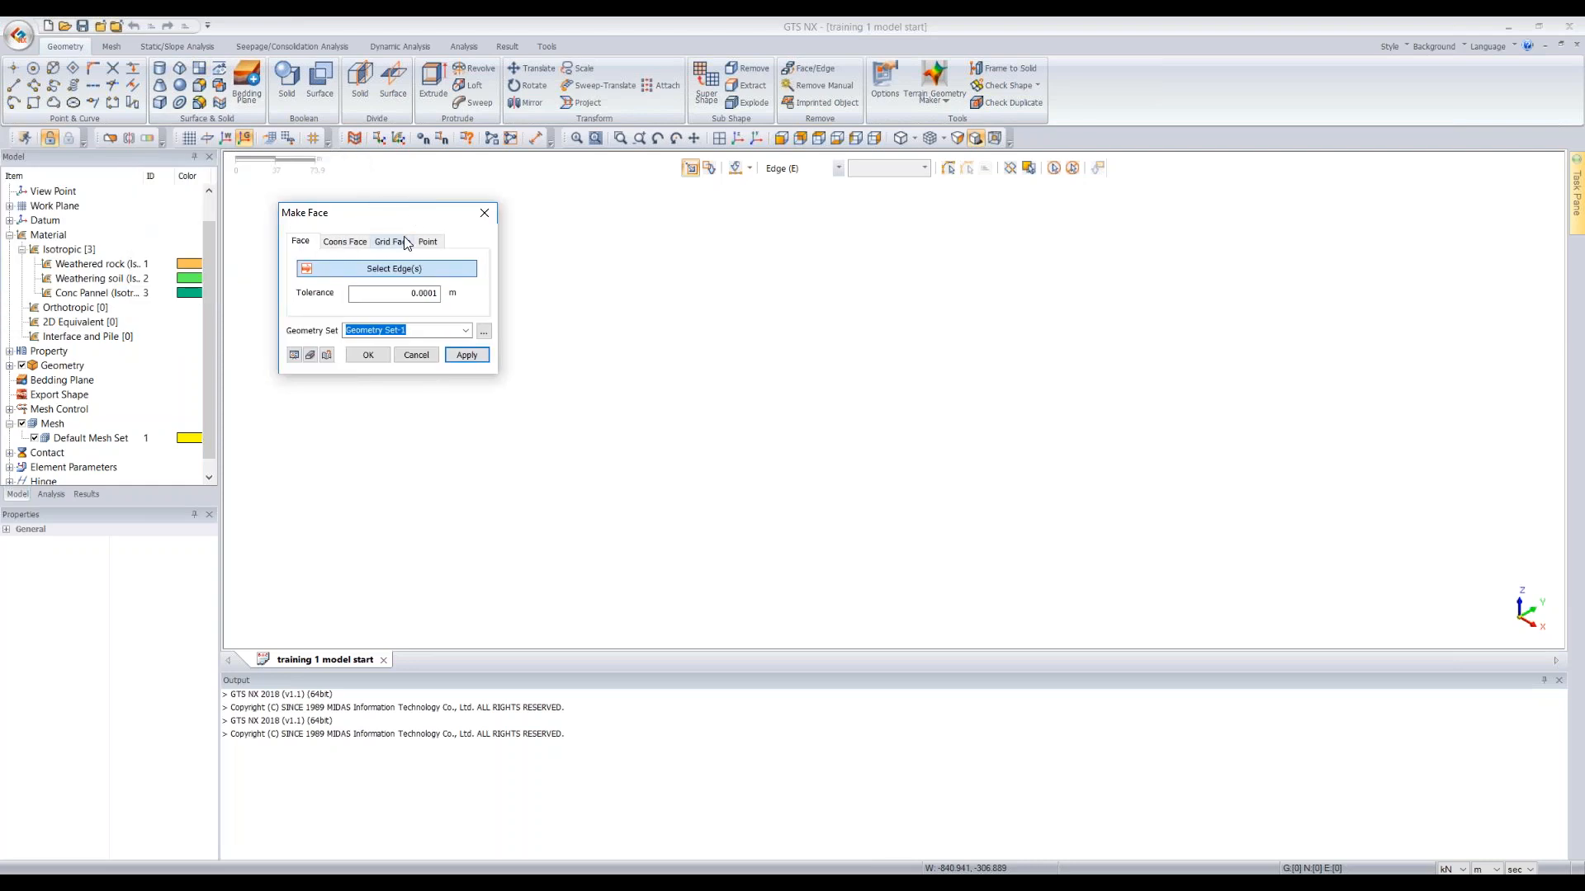
left_click(406, 243)
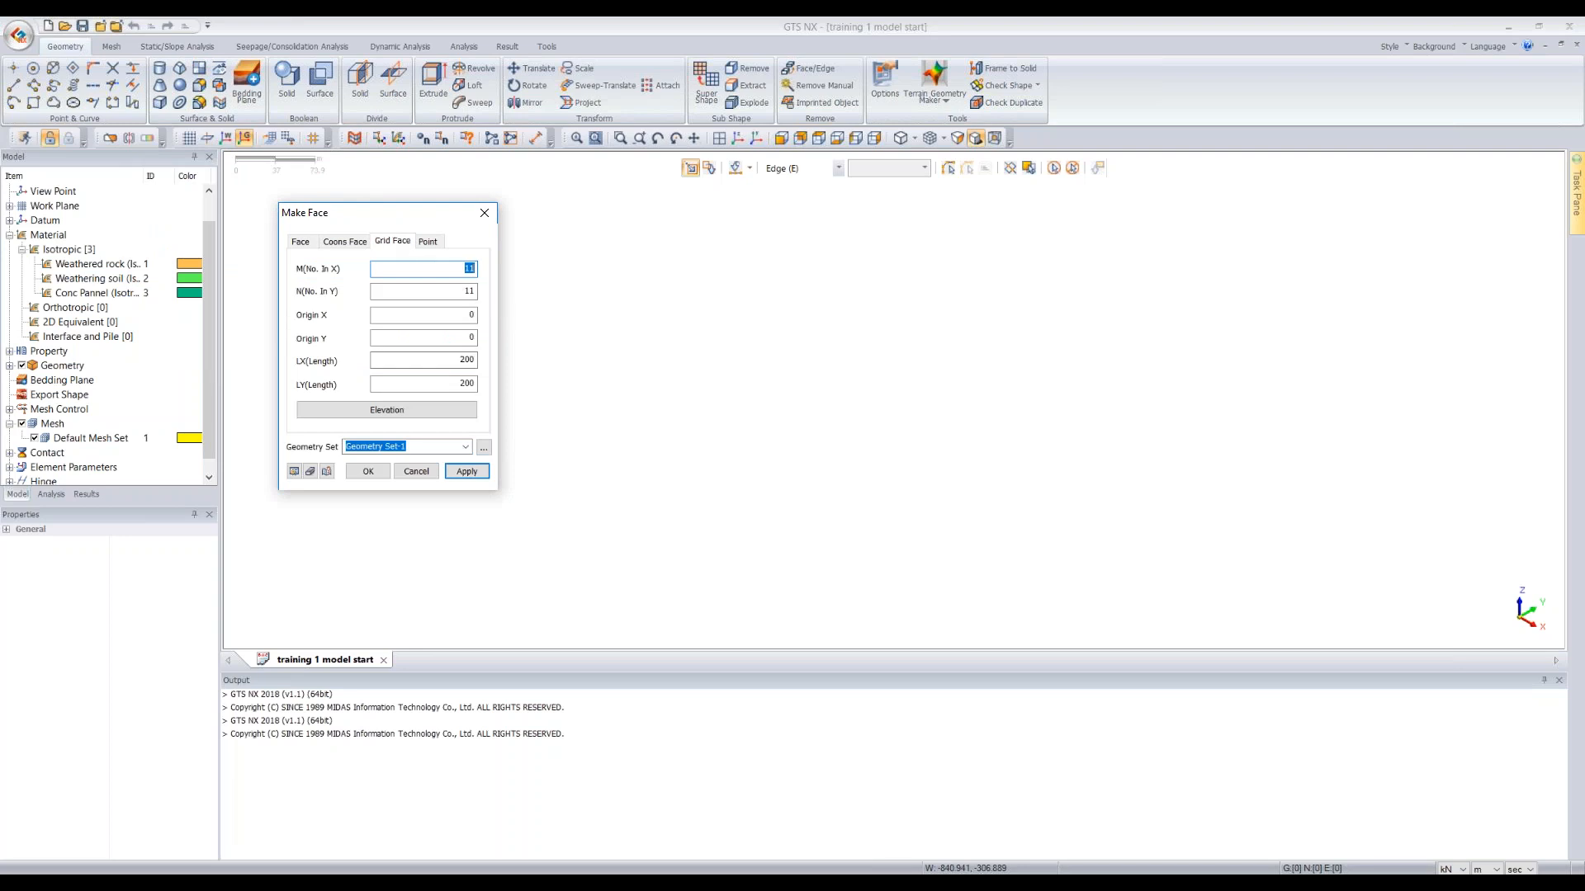
type("50")
key("Tab")
type("50")
Set the grid face's X and Y origins to -1 and both its X and Y lengths to 202
left_click(461, 338)
left_click(443, 357)
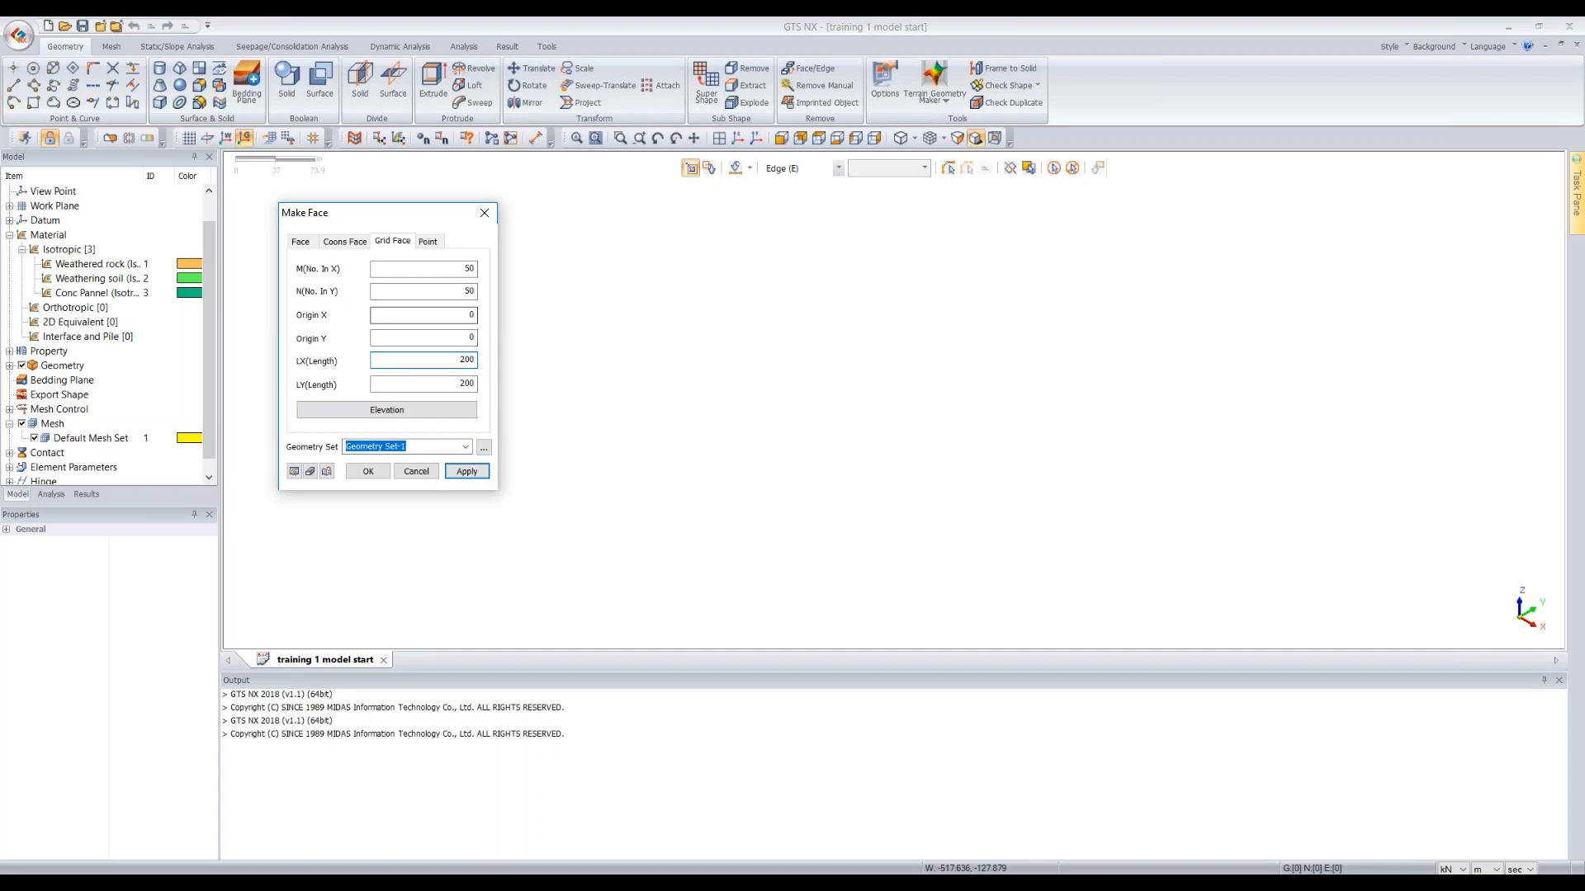
double_click(470, 315)
double_click(473, 337)
type("-1")
double_click(476, 361)
type("202")
key("Tab")
type("202")
Load the grid face's elevation data from the 3d_slope_strata text file and accept it
left_click(458, 410)
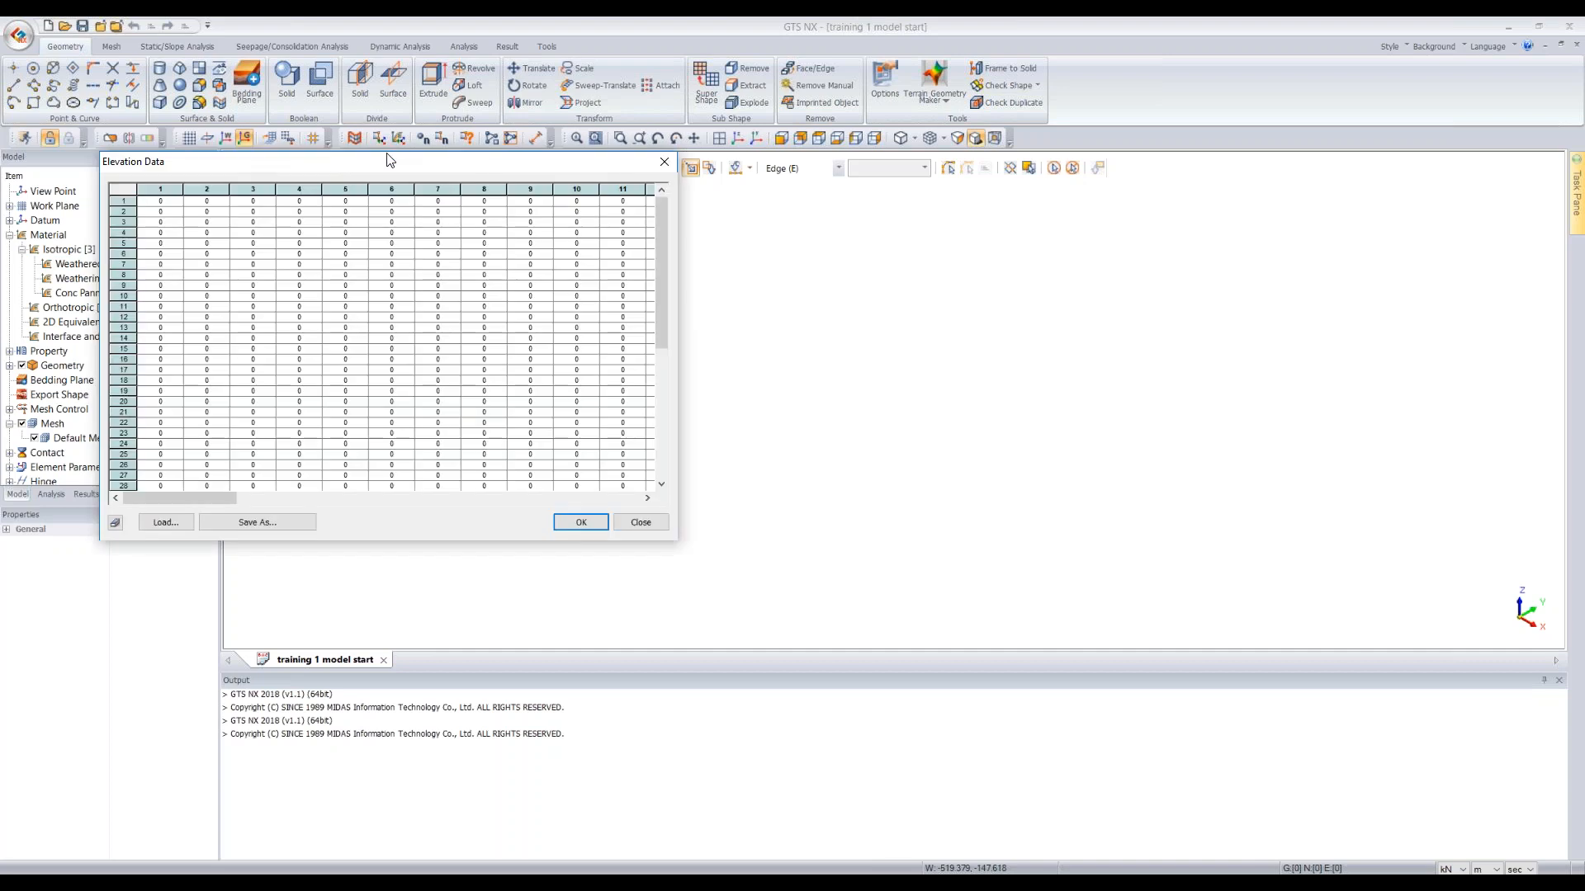
left_click_drag(388, 159, 770, 189)
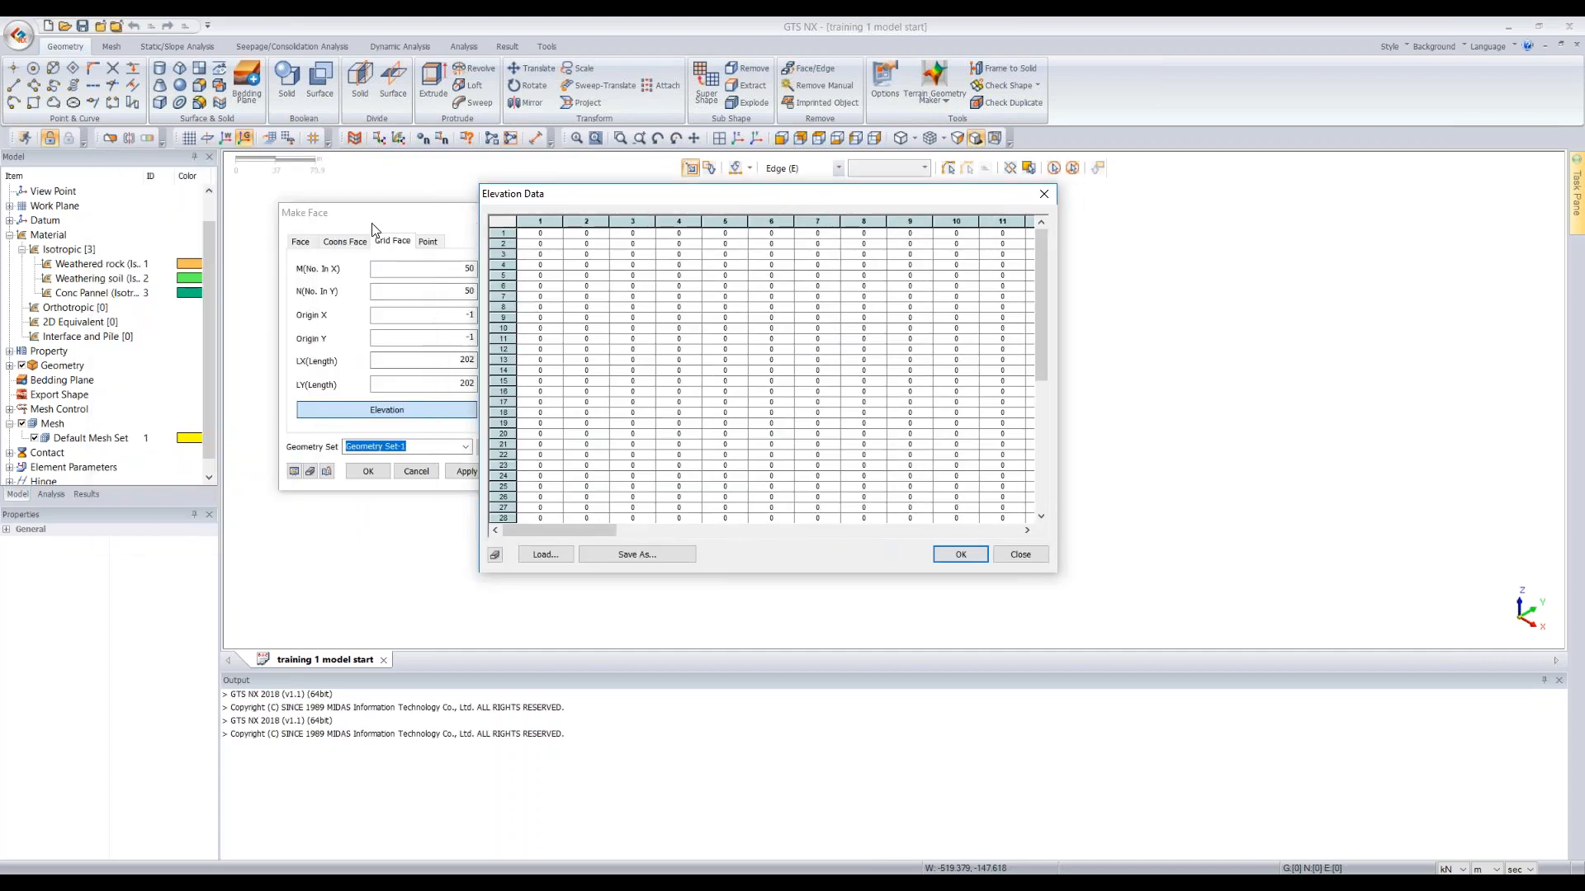
left_click(545, 555)
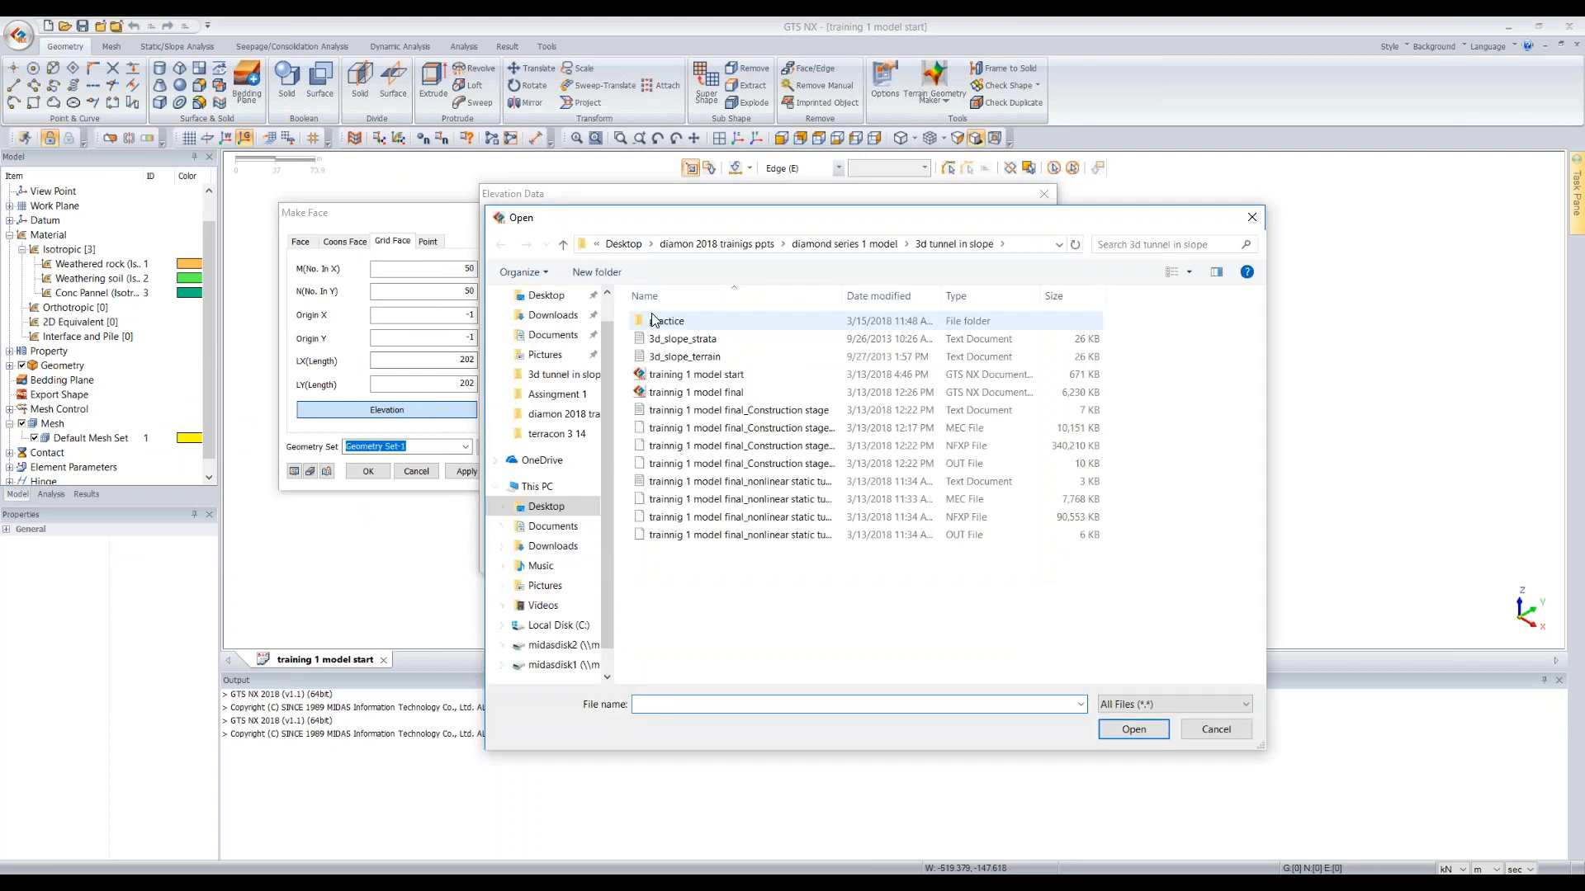
left_click_drag(689, 221, 930, 347)
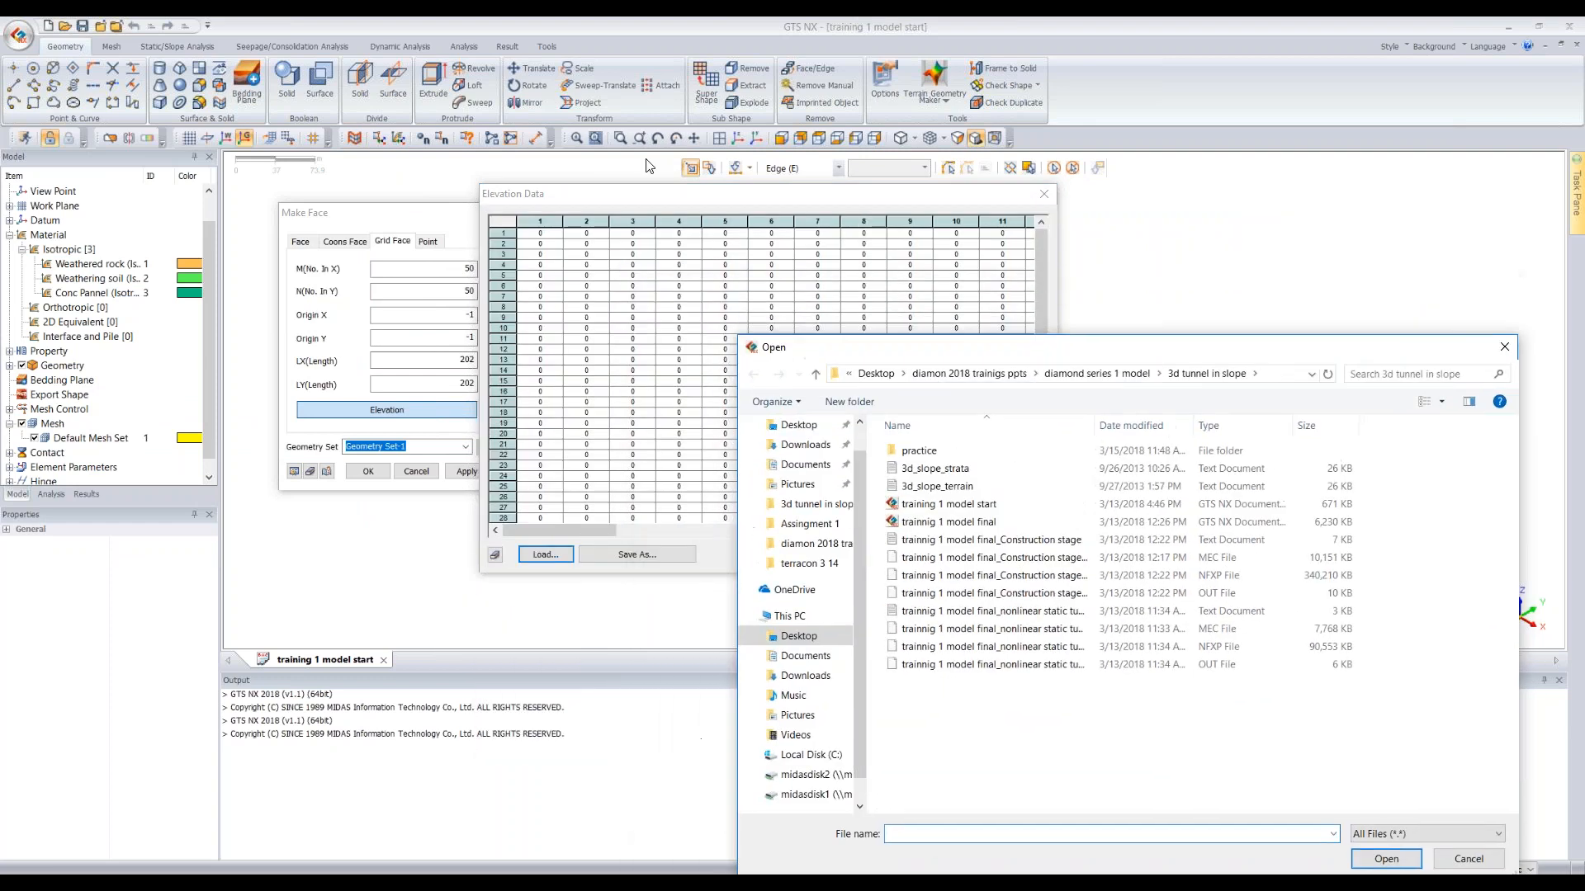
double_click(962, 469)
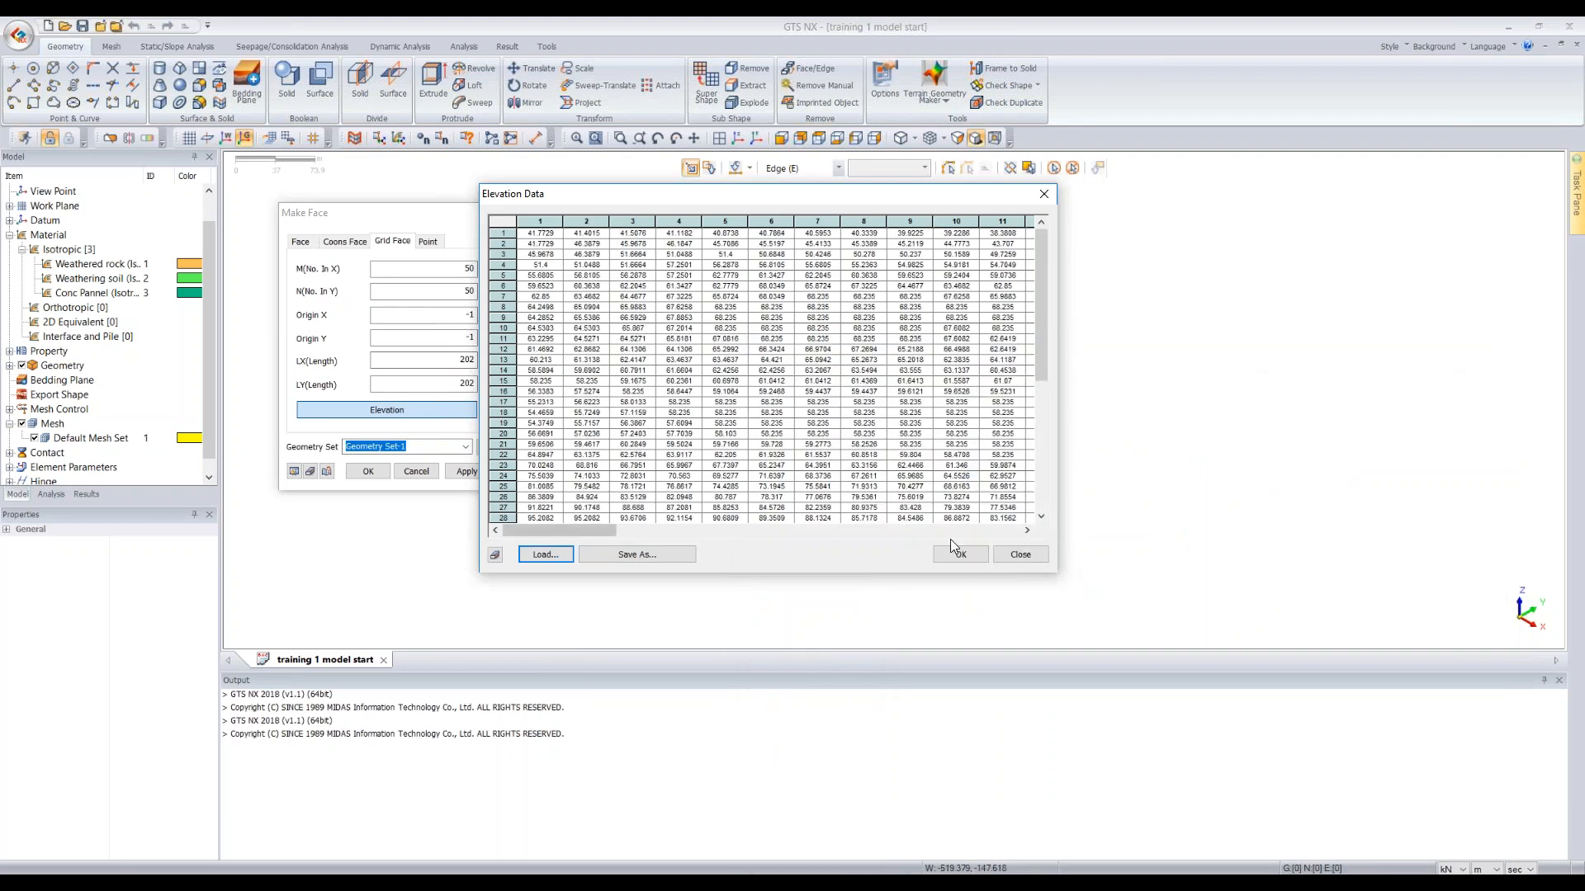
left_click(960, 555)
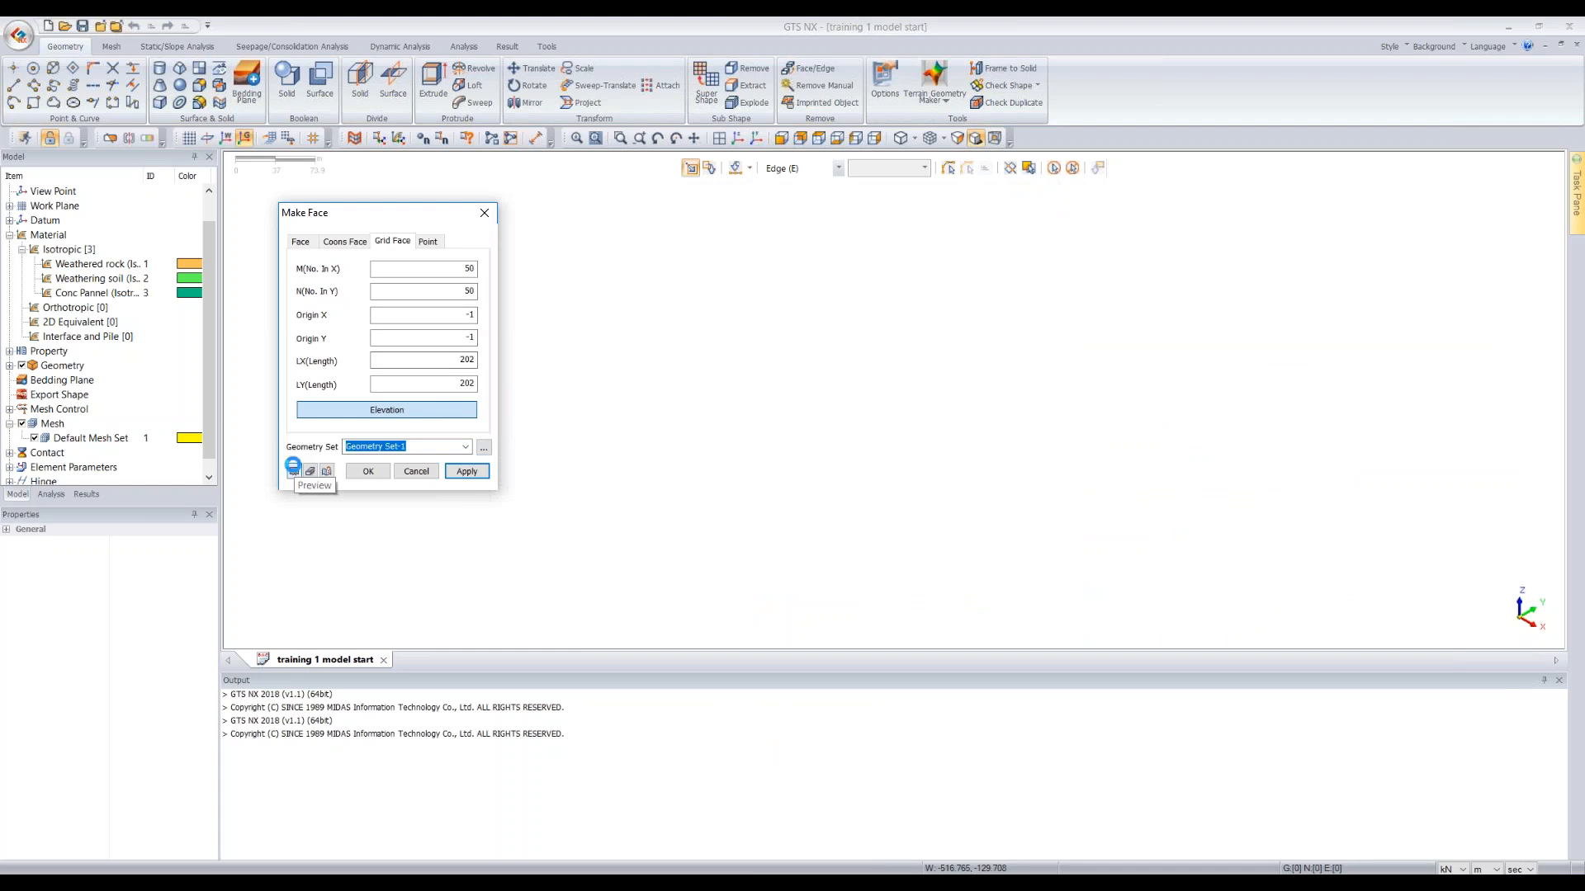
Preview the strata surface with the coordinate axes displayed, and create it while keeping the face settings open for another surface
left_click(293, 467)
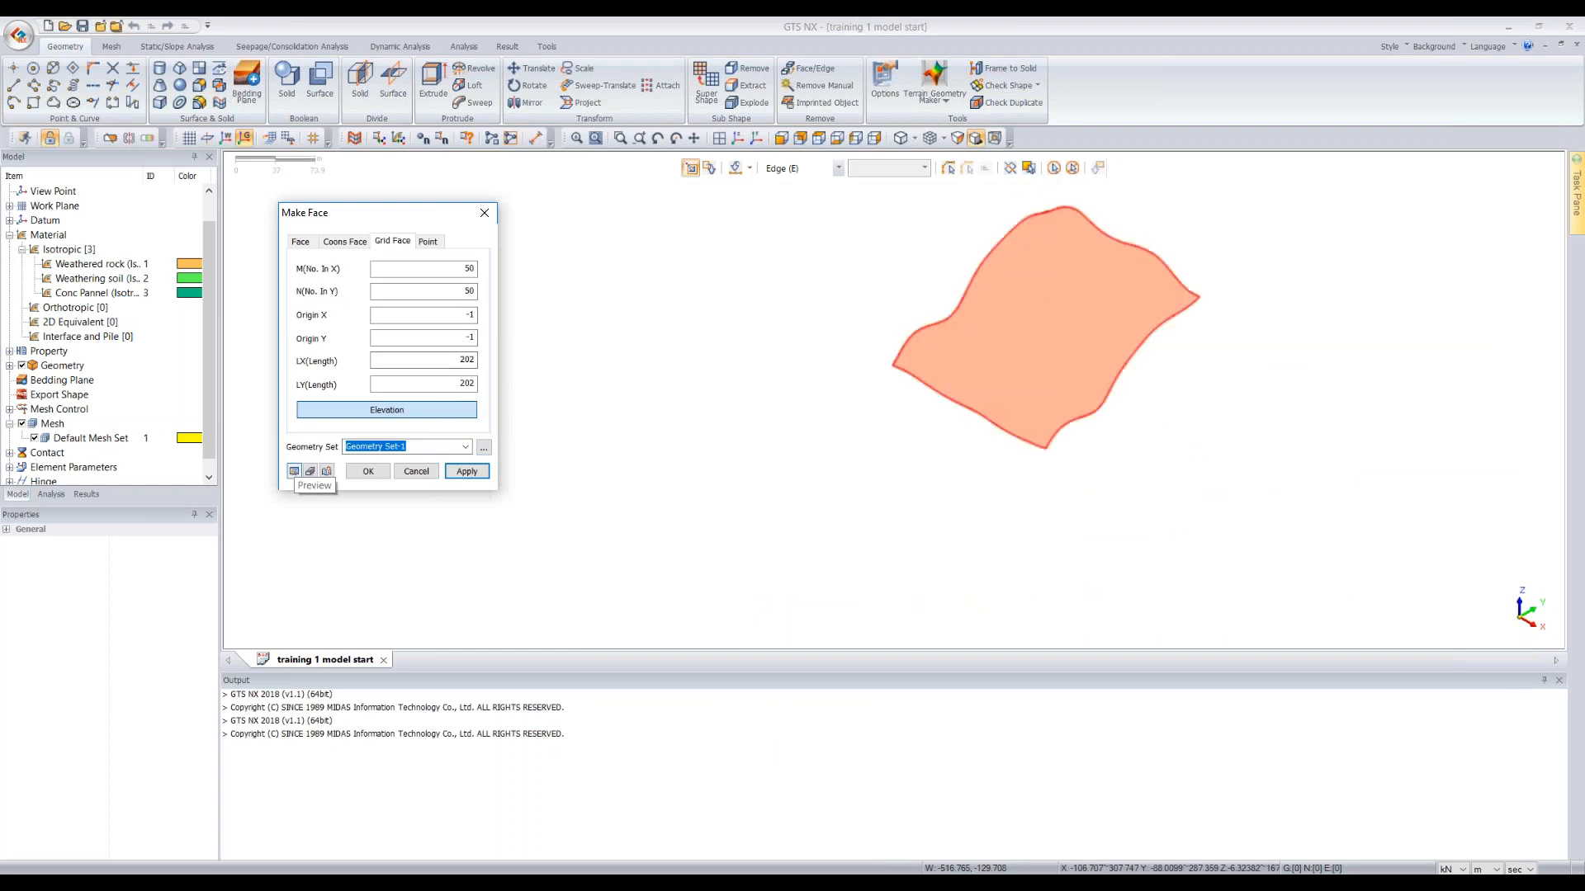
left_click(207, 138)
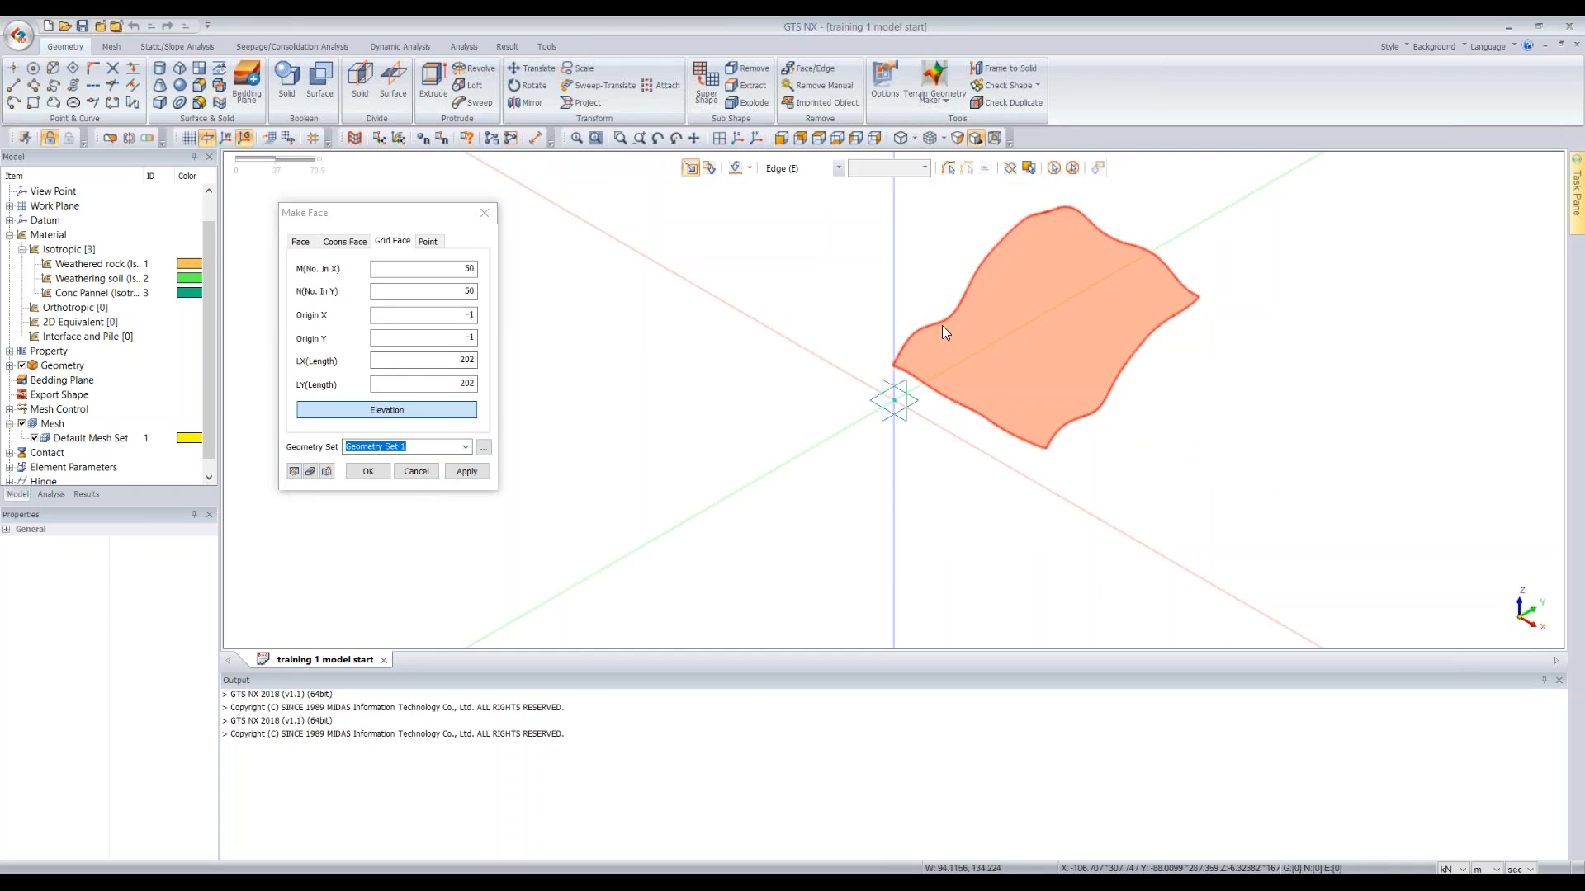
scroll(1238, 202, "up", 3)
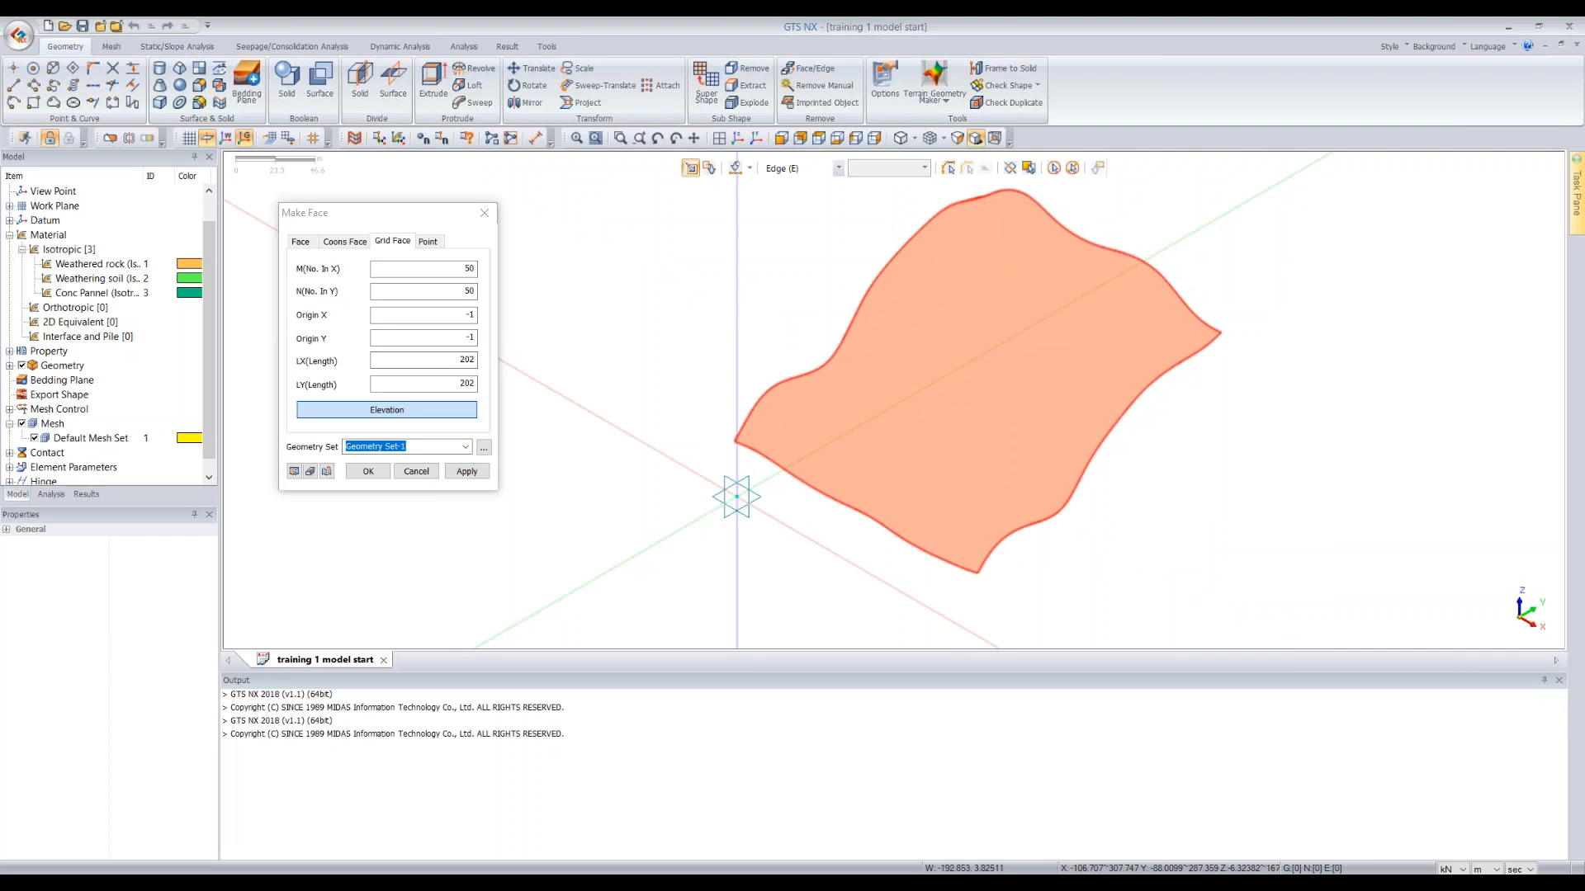
left_click(469, 471)
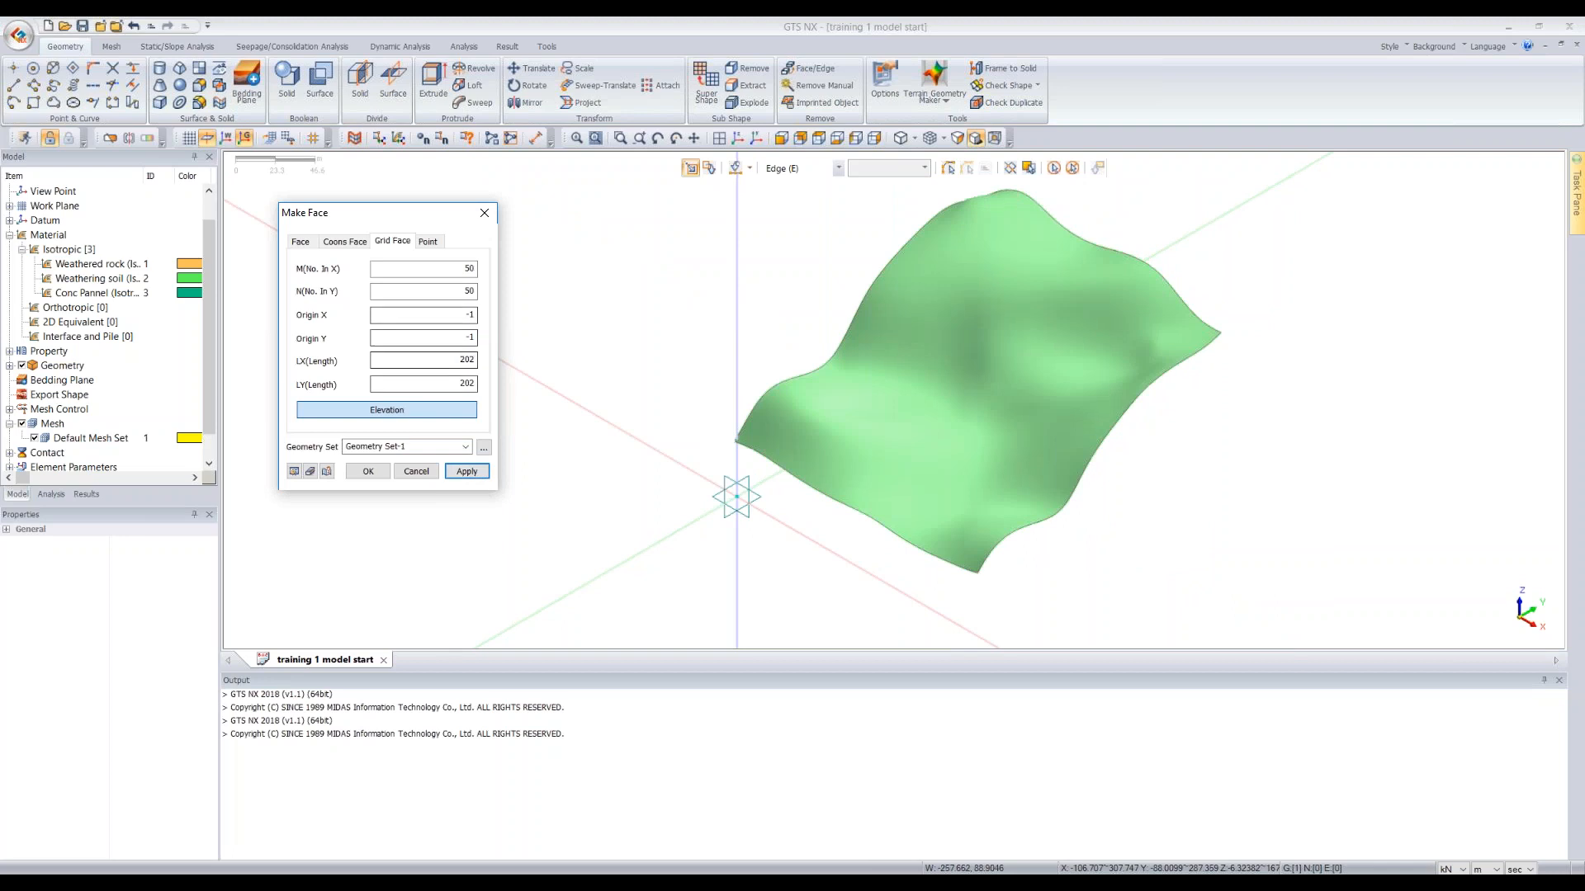
Replace the grid face's elevation data with the 3d_slope_terrain file and accept it
left_click(459, 410)
left_click(165, 523)
left_click(343, 325)
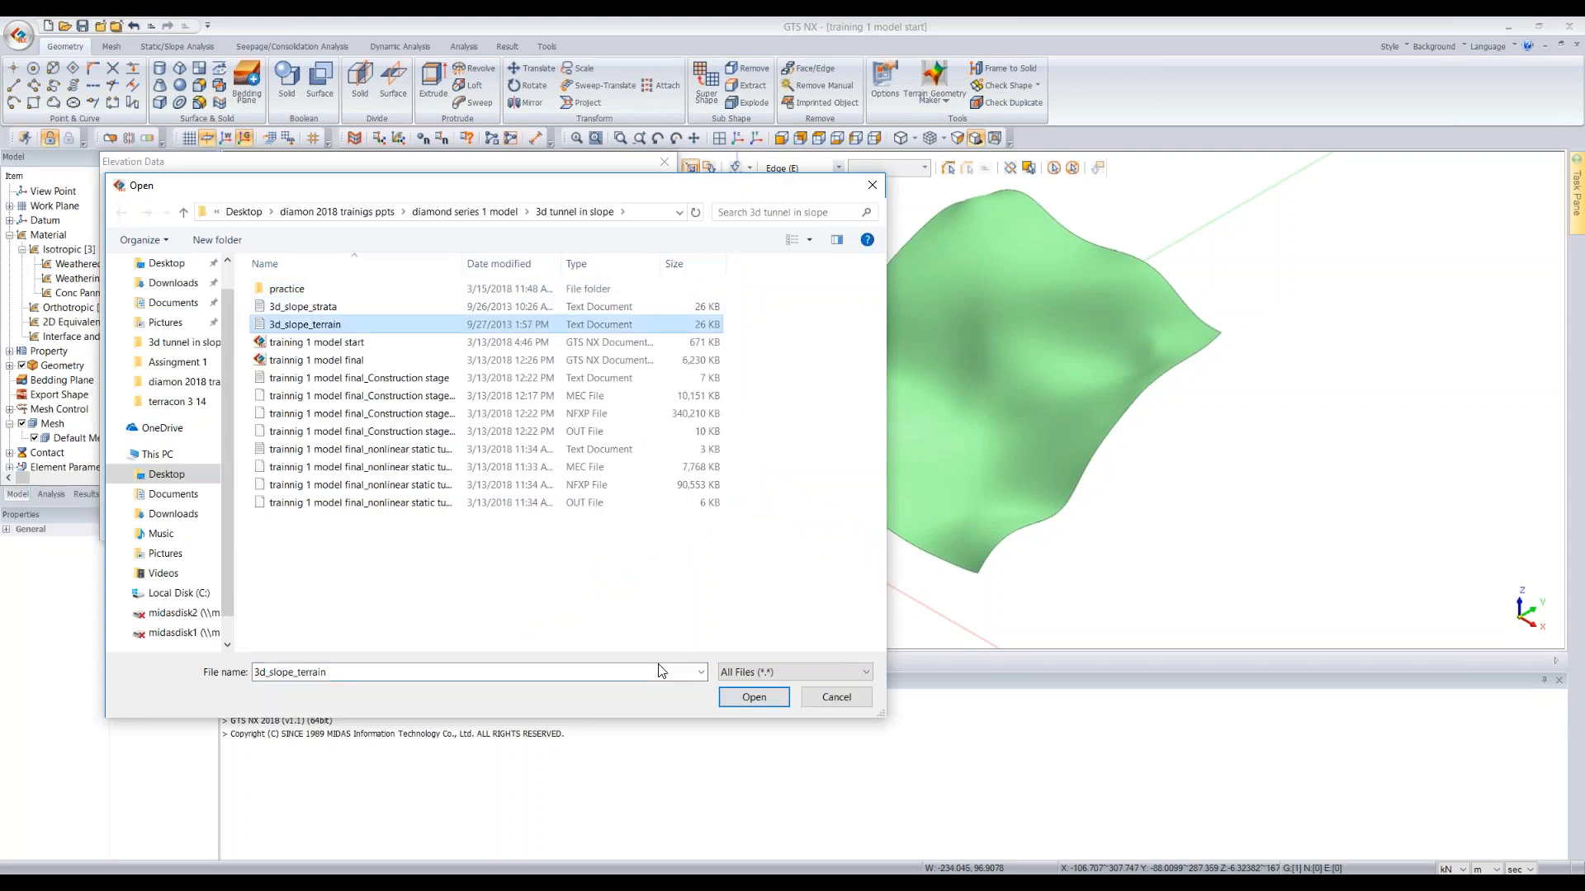
left_click(753, 696)
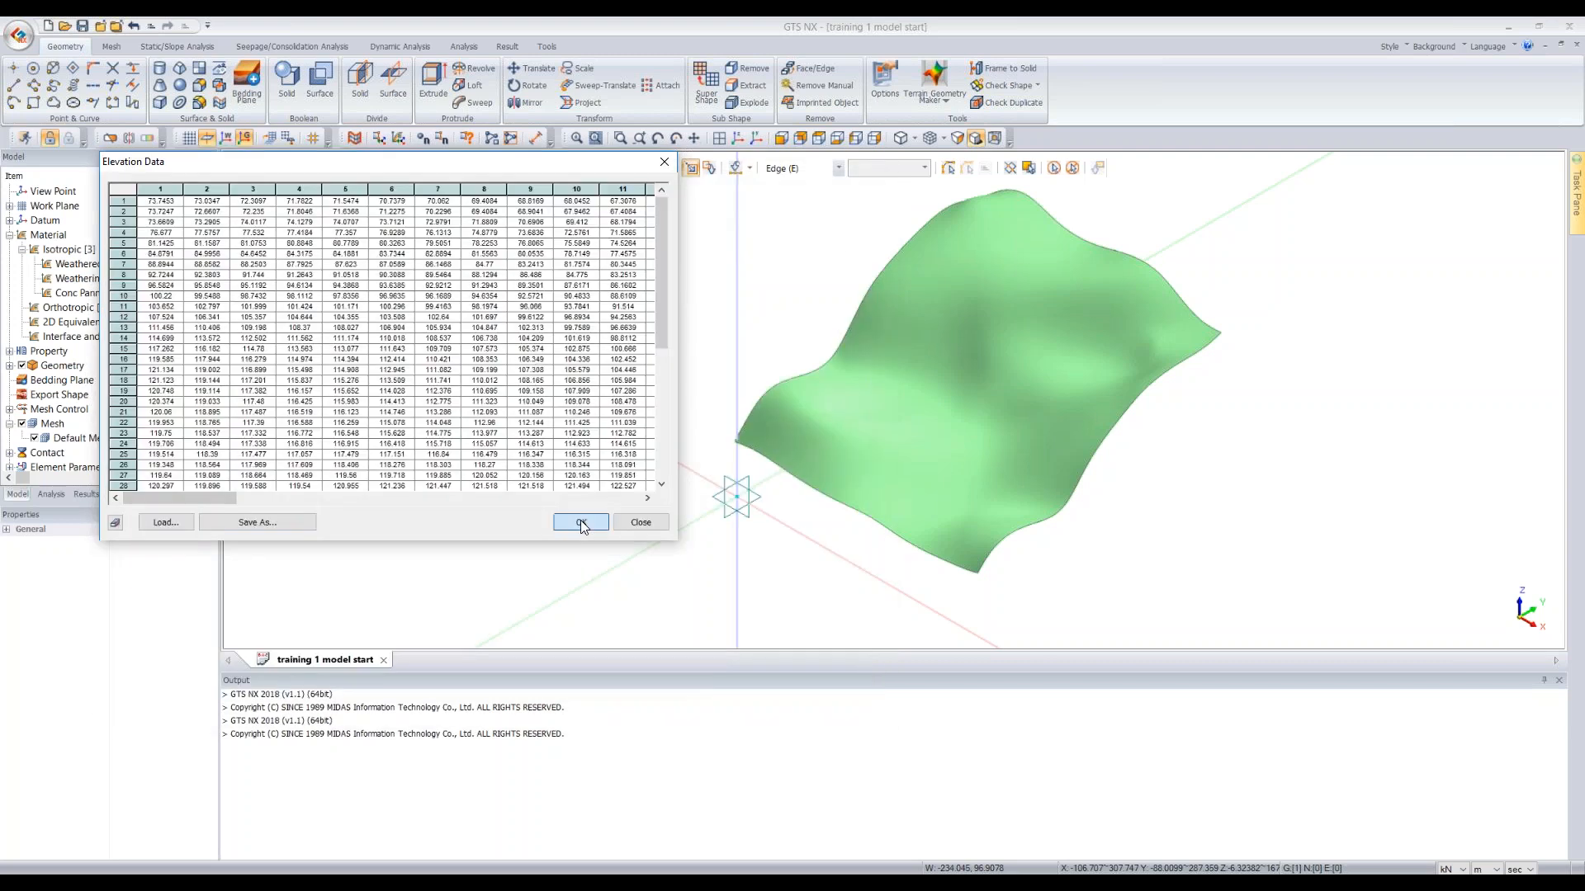
left_click(581, 522)
Preview the terrain surface above the strata surface and create it in Geometry Set-1
left_click(294, 471)
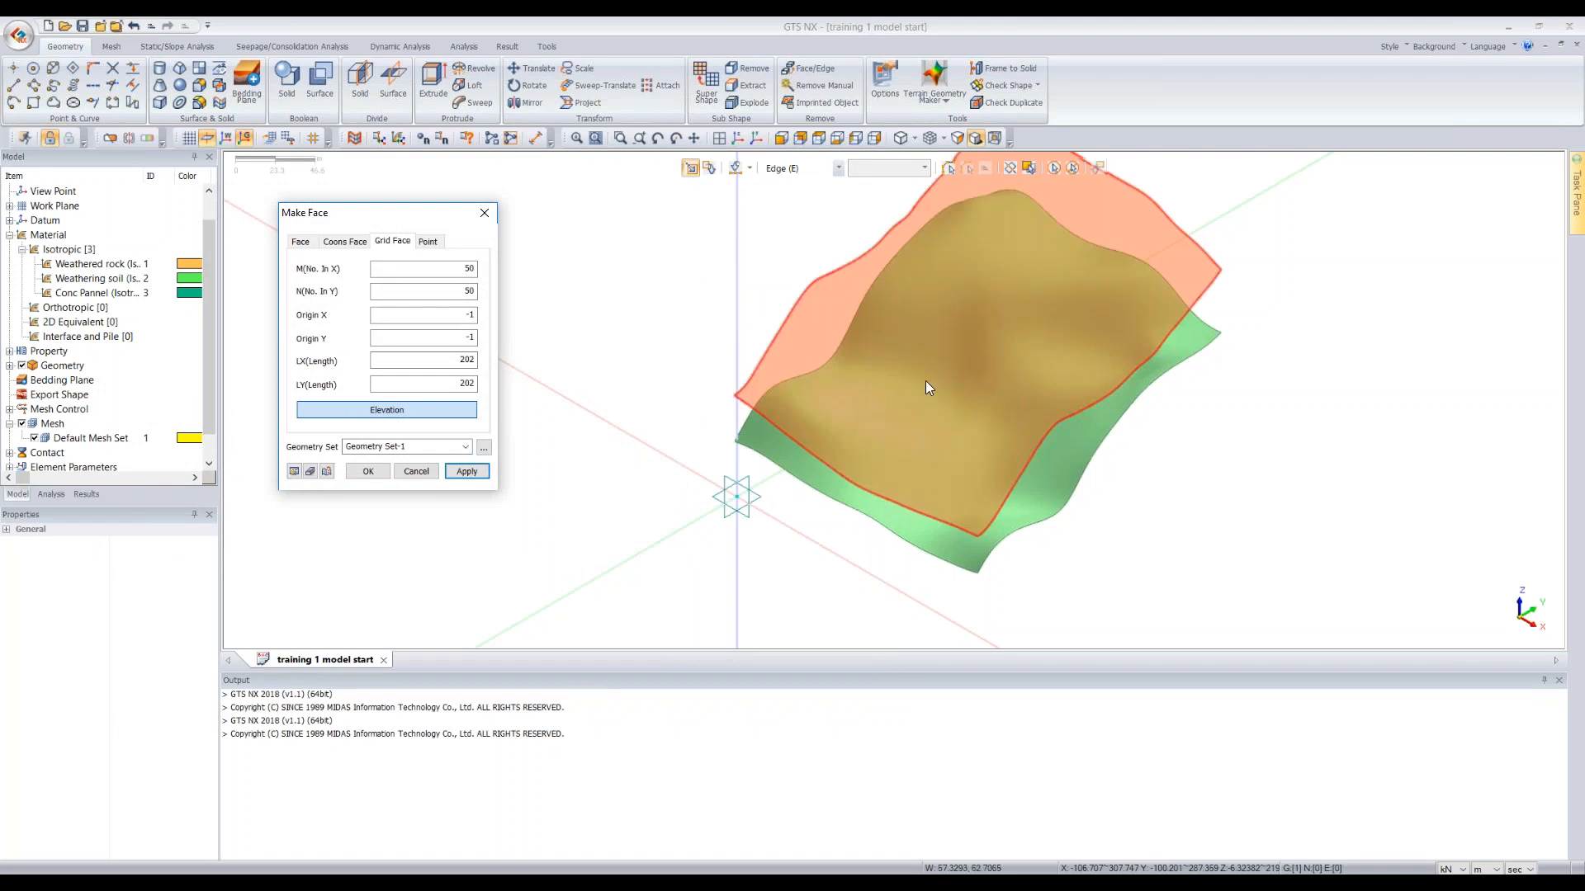
middle_click_drag(894, 335, 988, 264)
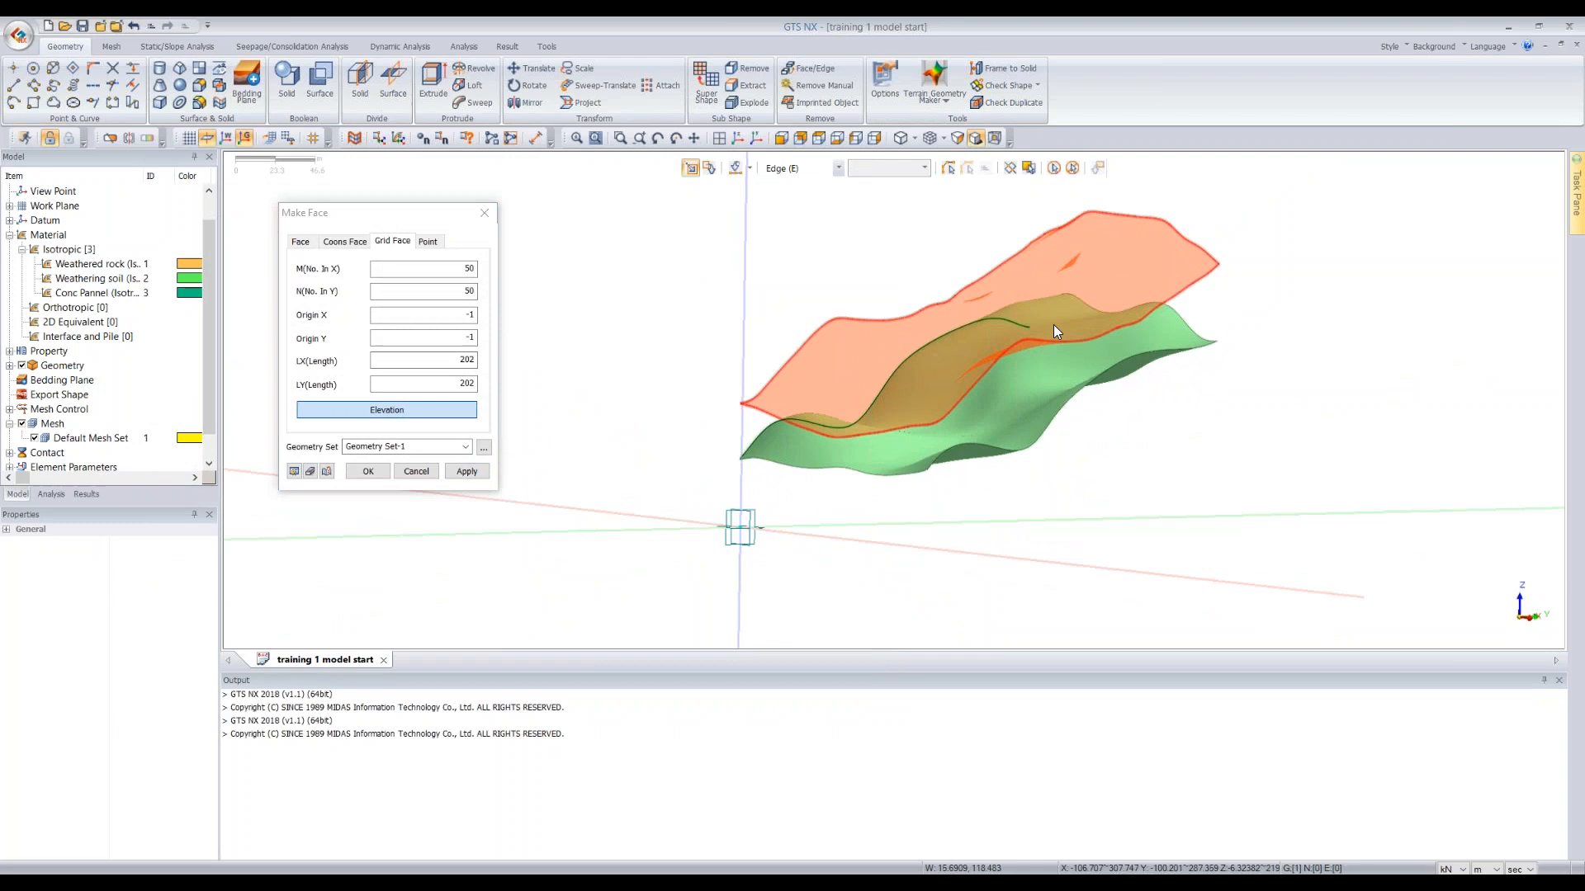
left_click(368, 473)
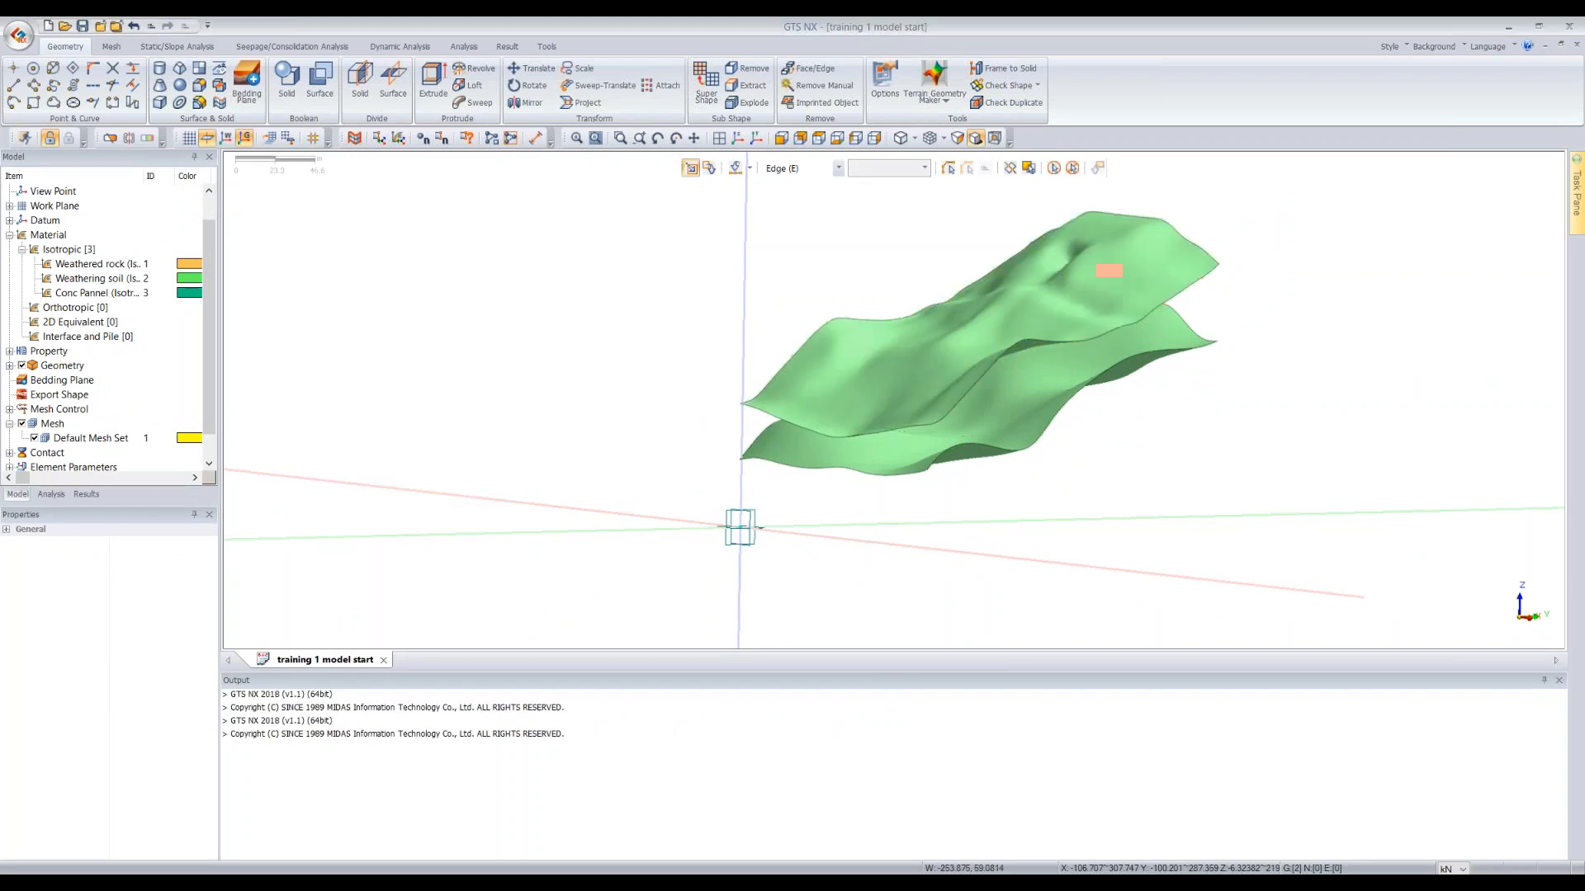
Start a solid box with its origin point at 0, 0, -20
middle_click_drag(969, 294, 1022, 395)
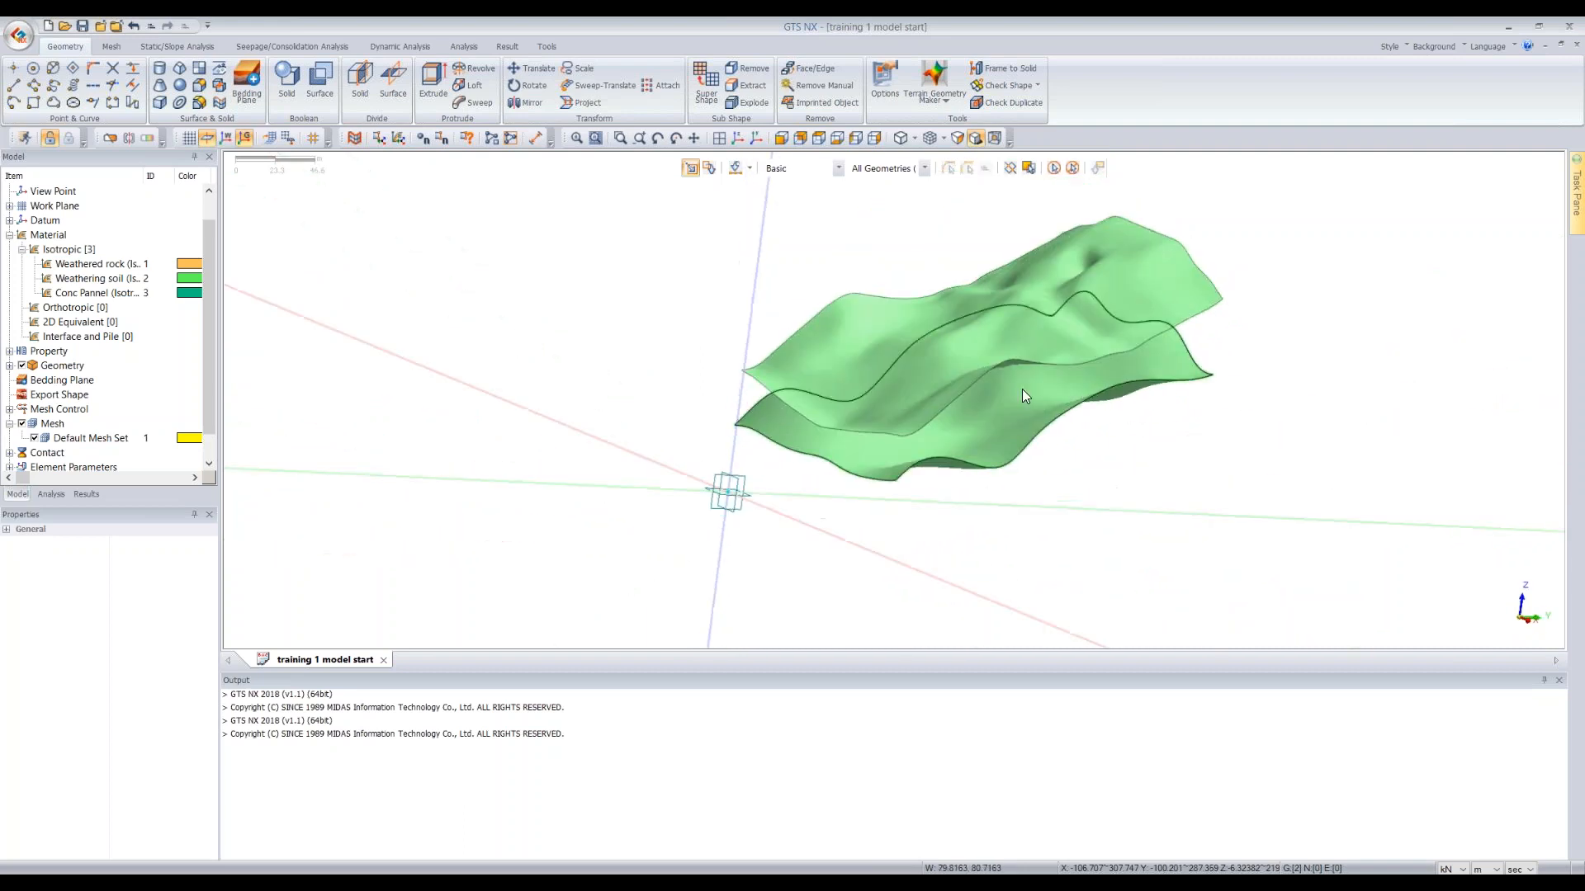
middle_click_drag(728, 255, 688, 223)
scroll(709, 207, "down", 2)
middle_click_drag(829, 431, 896, 411)
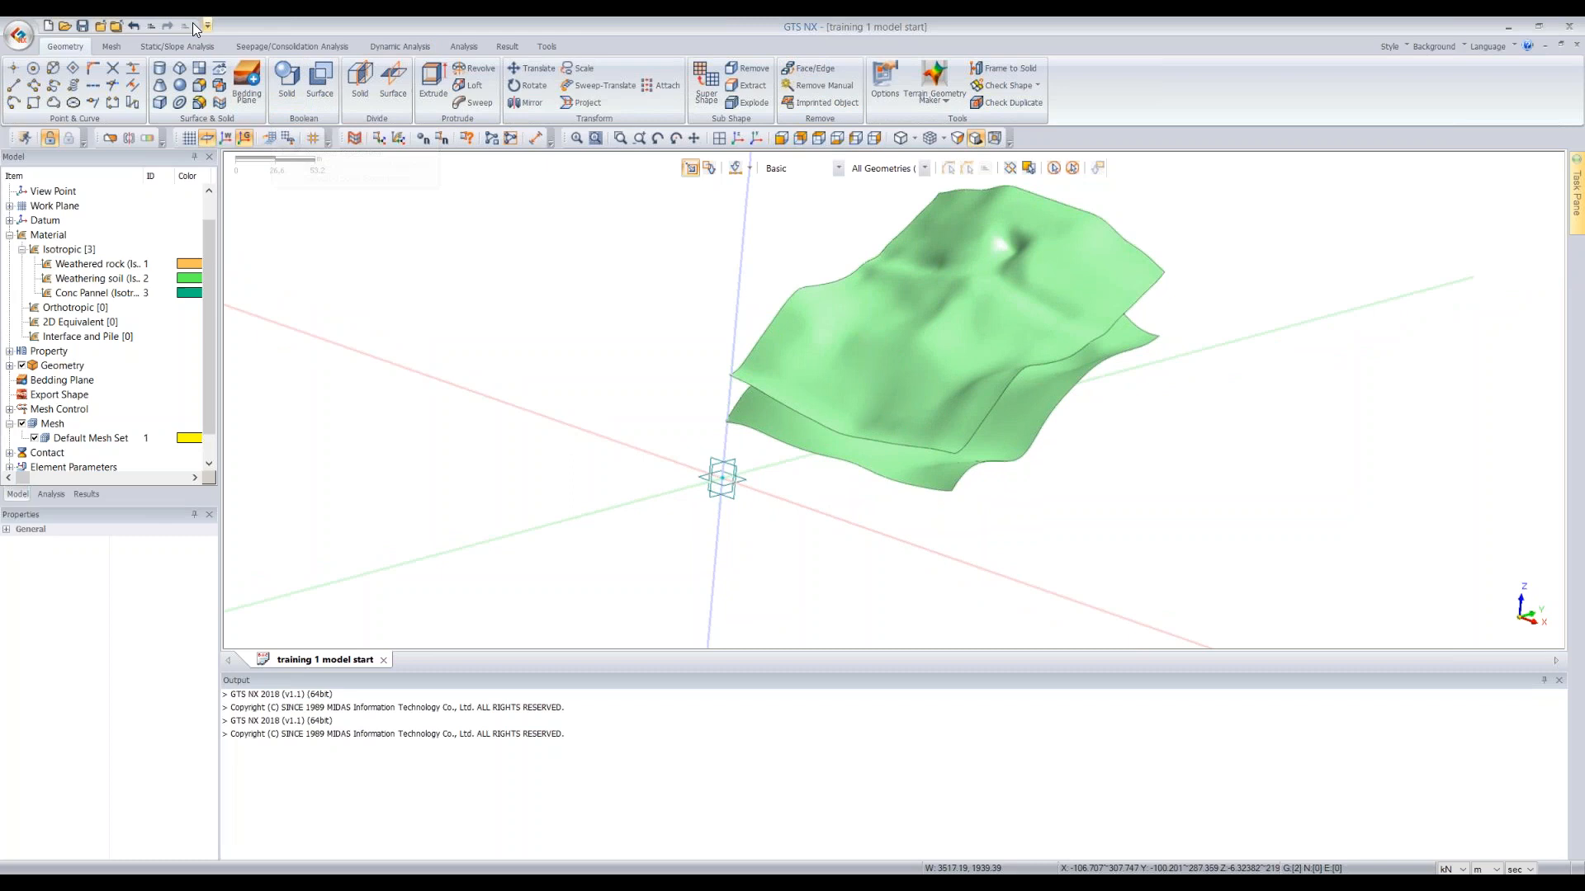
left_click(167, 107)
left_click_drag(123, 158, 582, 242)
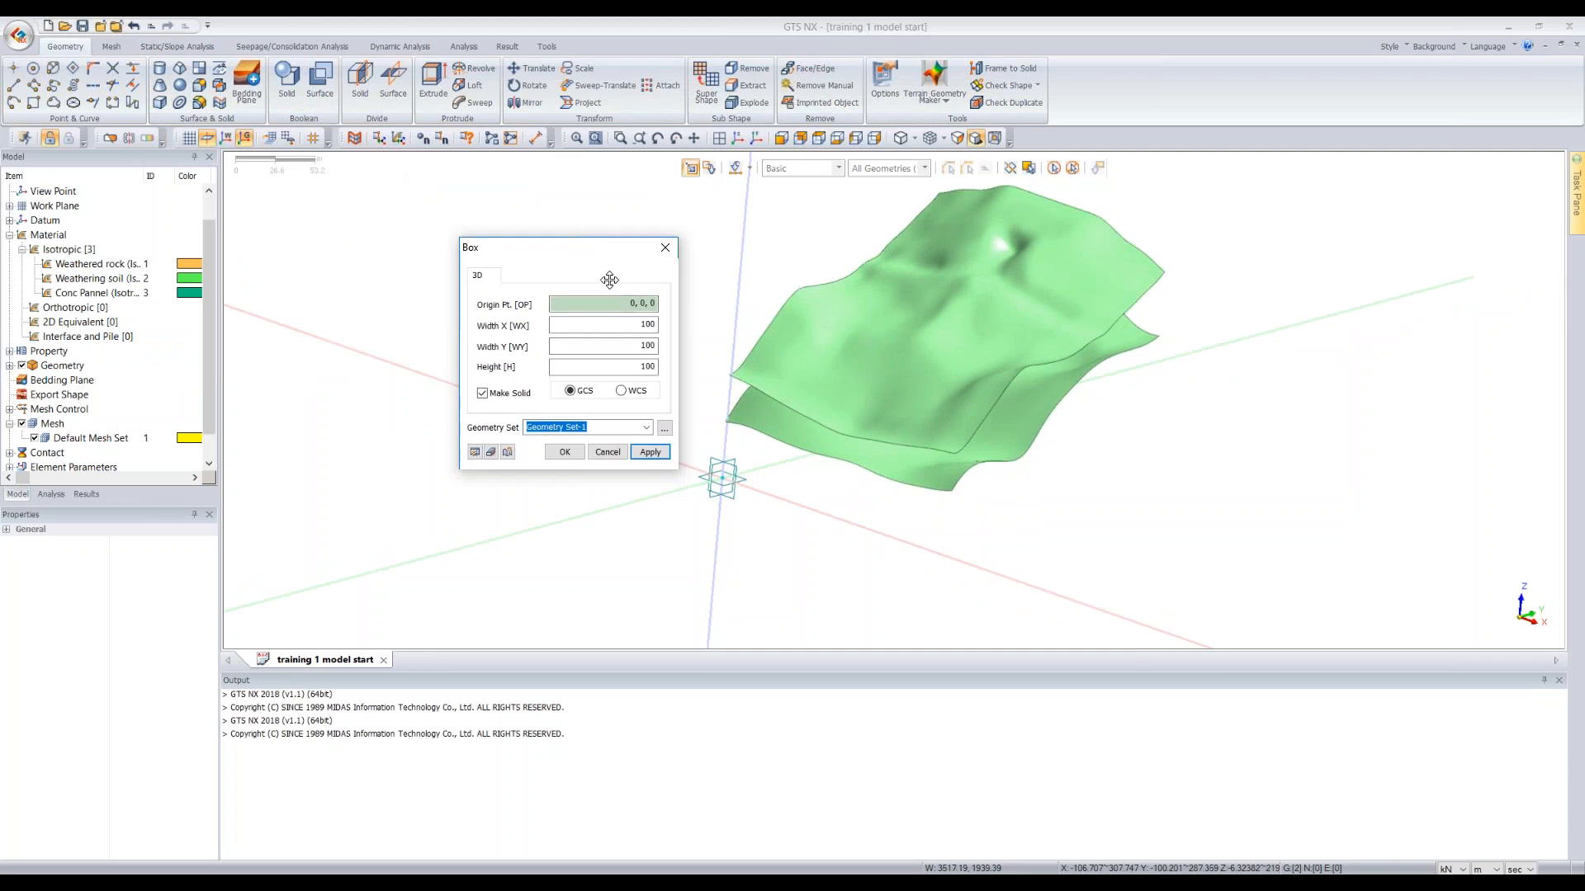
left_click(656, 304)
key("BackSpace")
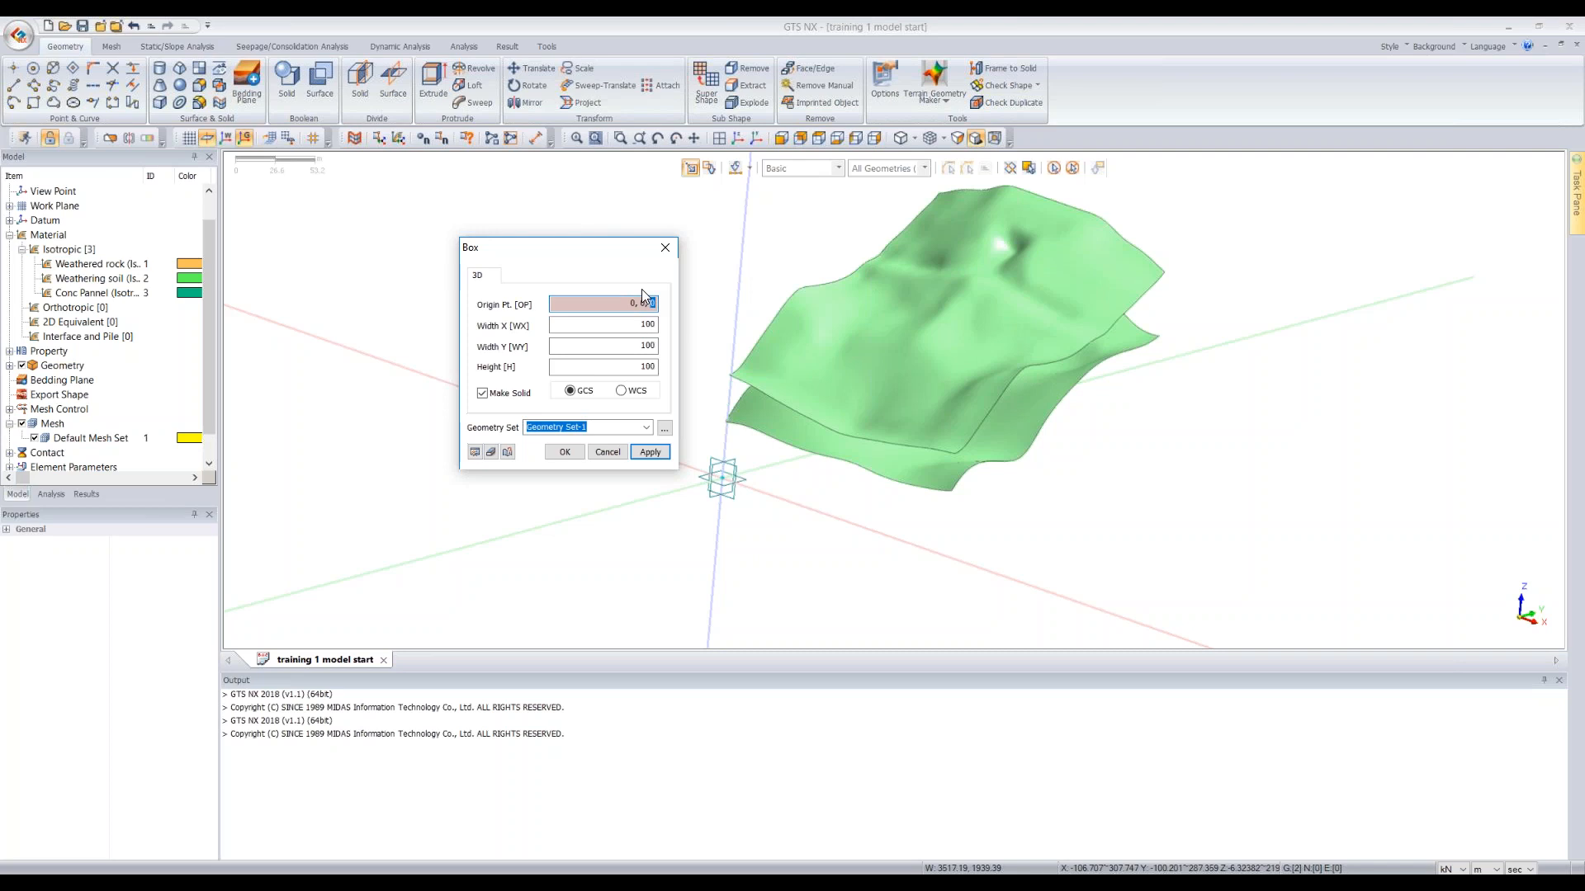
type("-20")
Set the box's X and Y widths to 200 and its height to 220, and preview it around both surfaces
left_click(645, 326)
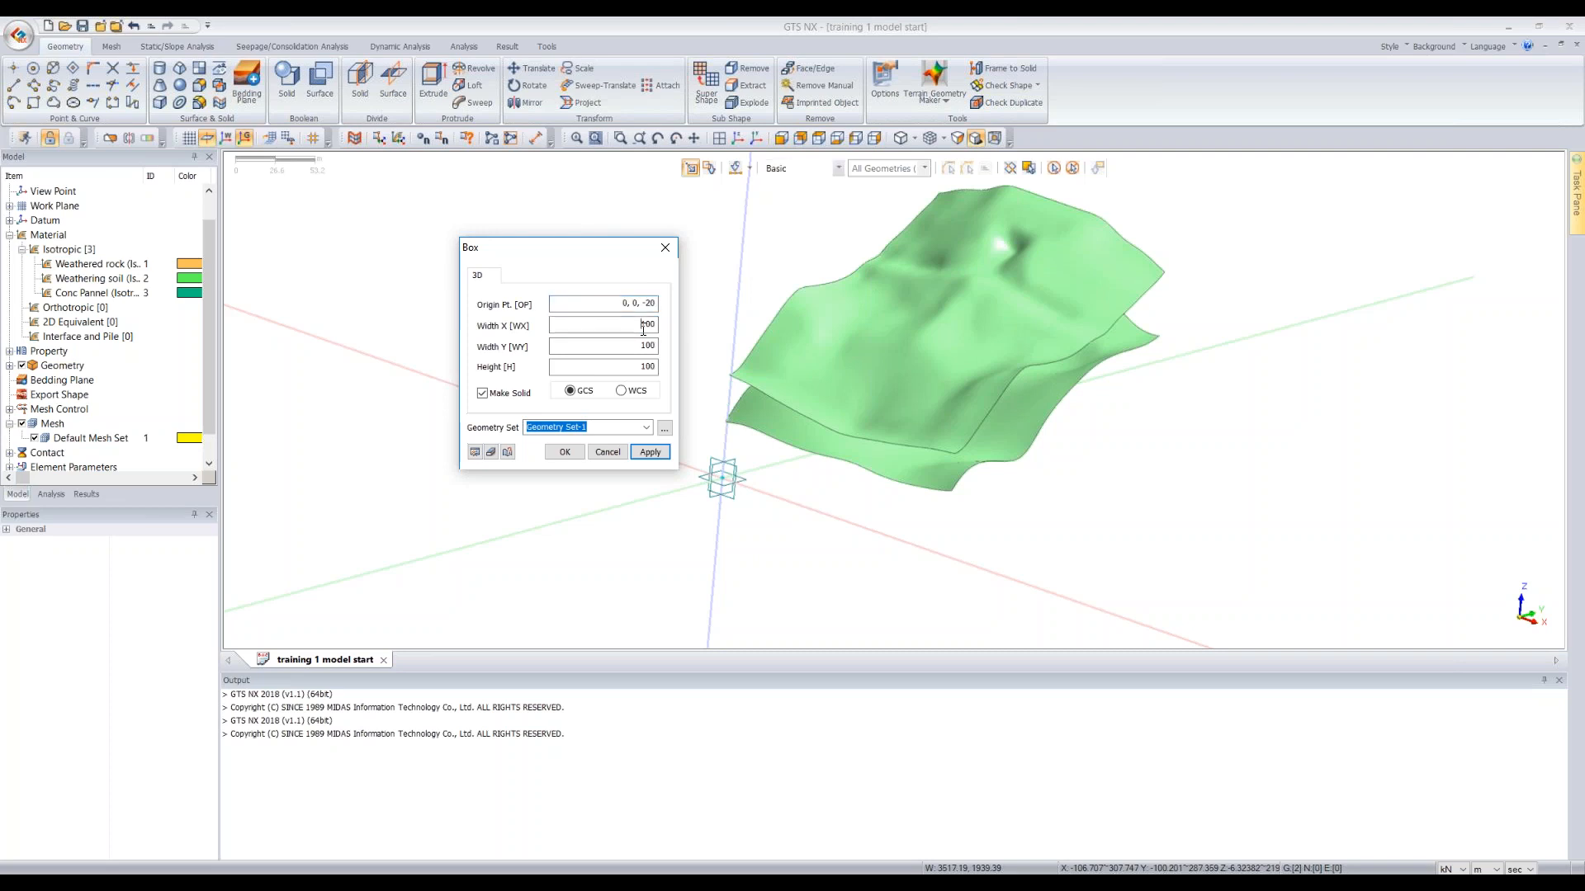
type("2")
left_click_drag(640, 345, 652, 366)
type("2")
type("22")
key("Delete")
left_click(476, 450)
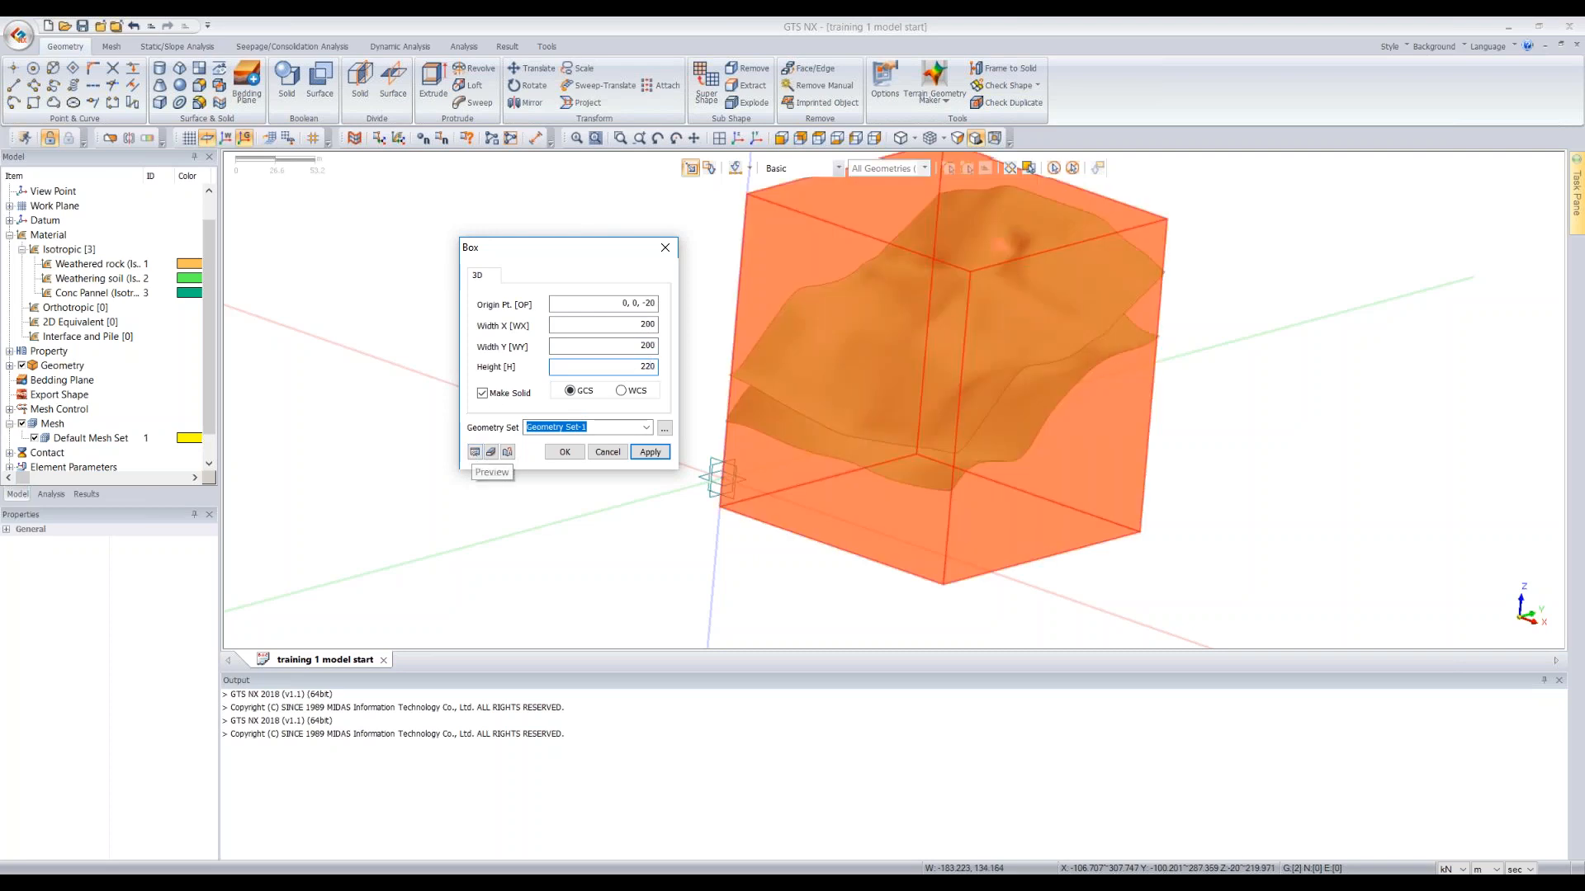
Examine from above and from the right side whether both surfaces extend past the previewed box's edges
left_click(821, 137)
scroll(785, 487, "up", 5)
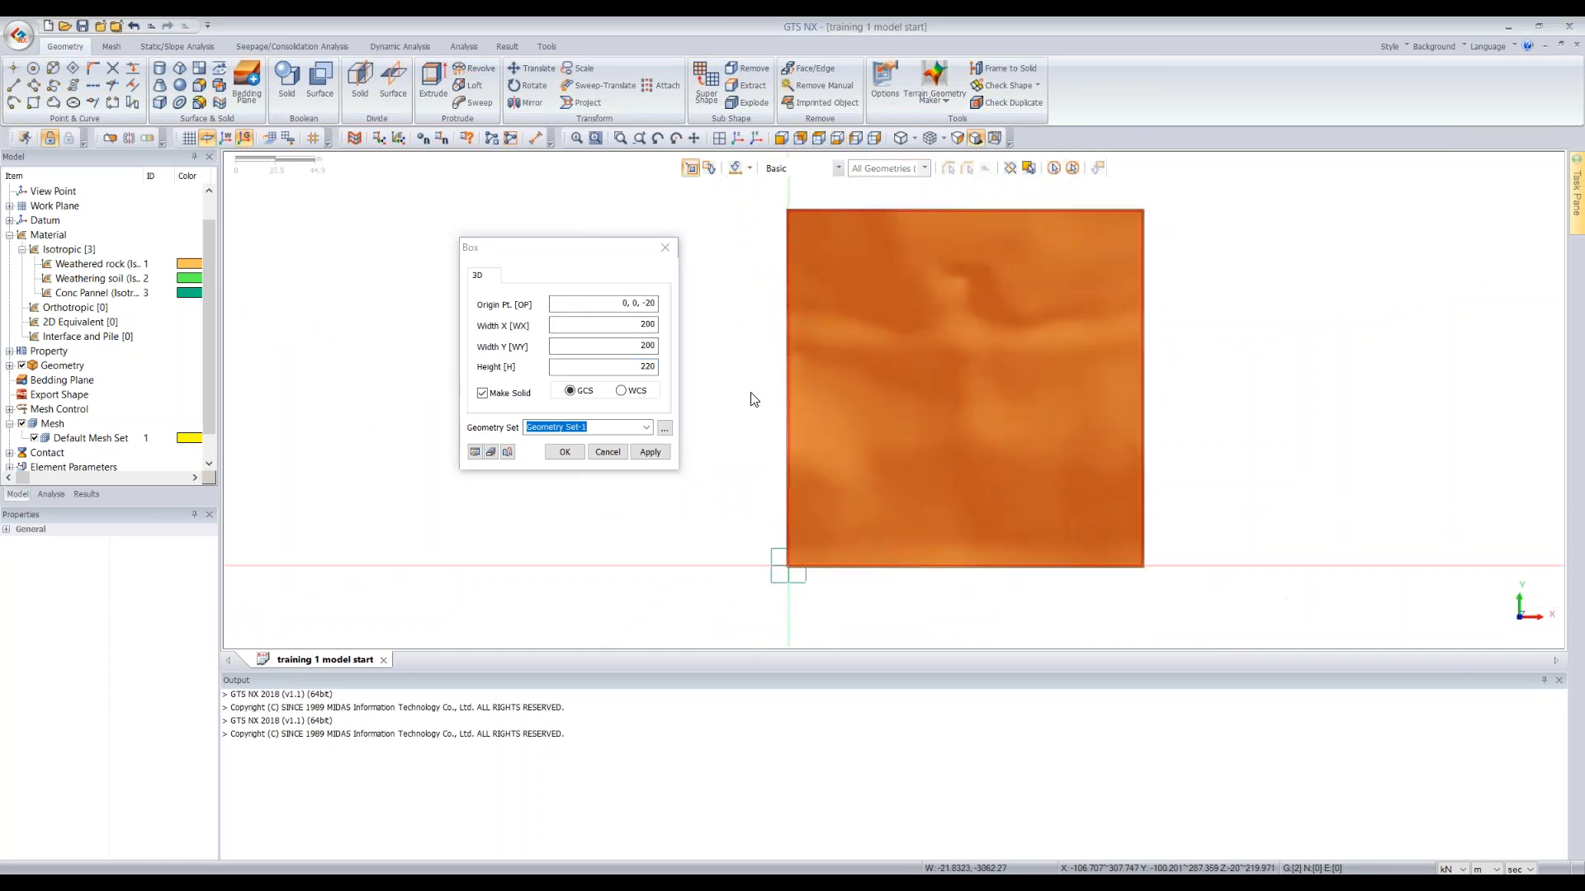
scroll(789, 584, "up", 5)
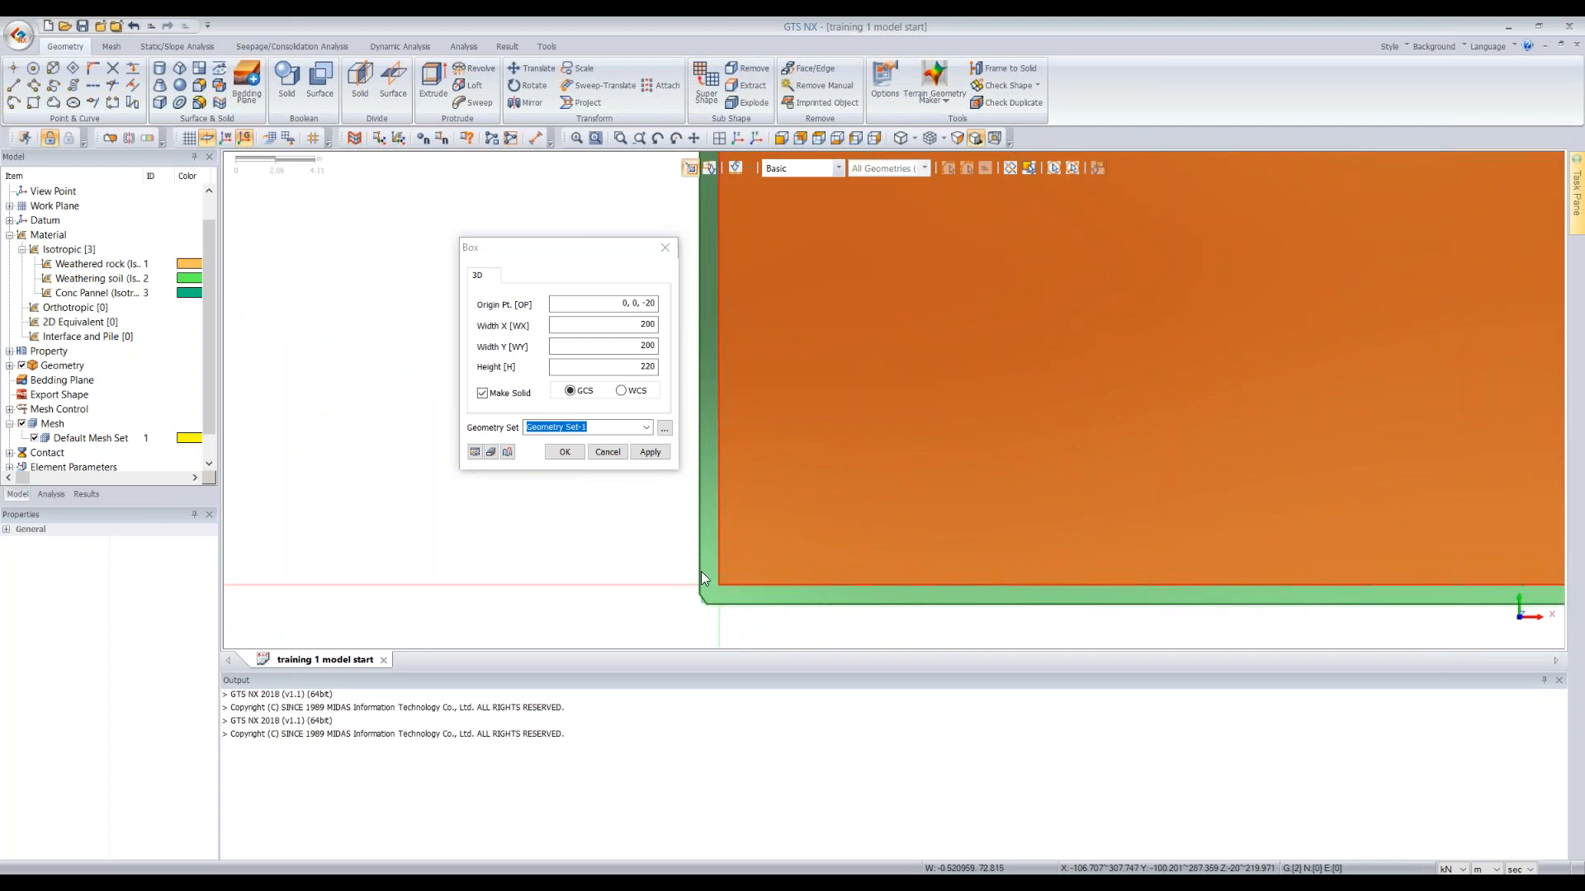
scroll(727, 602, "up", 2)
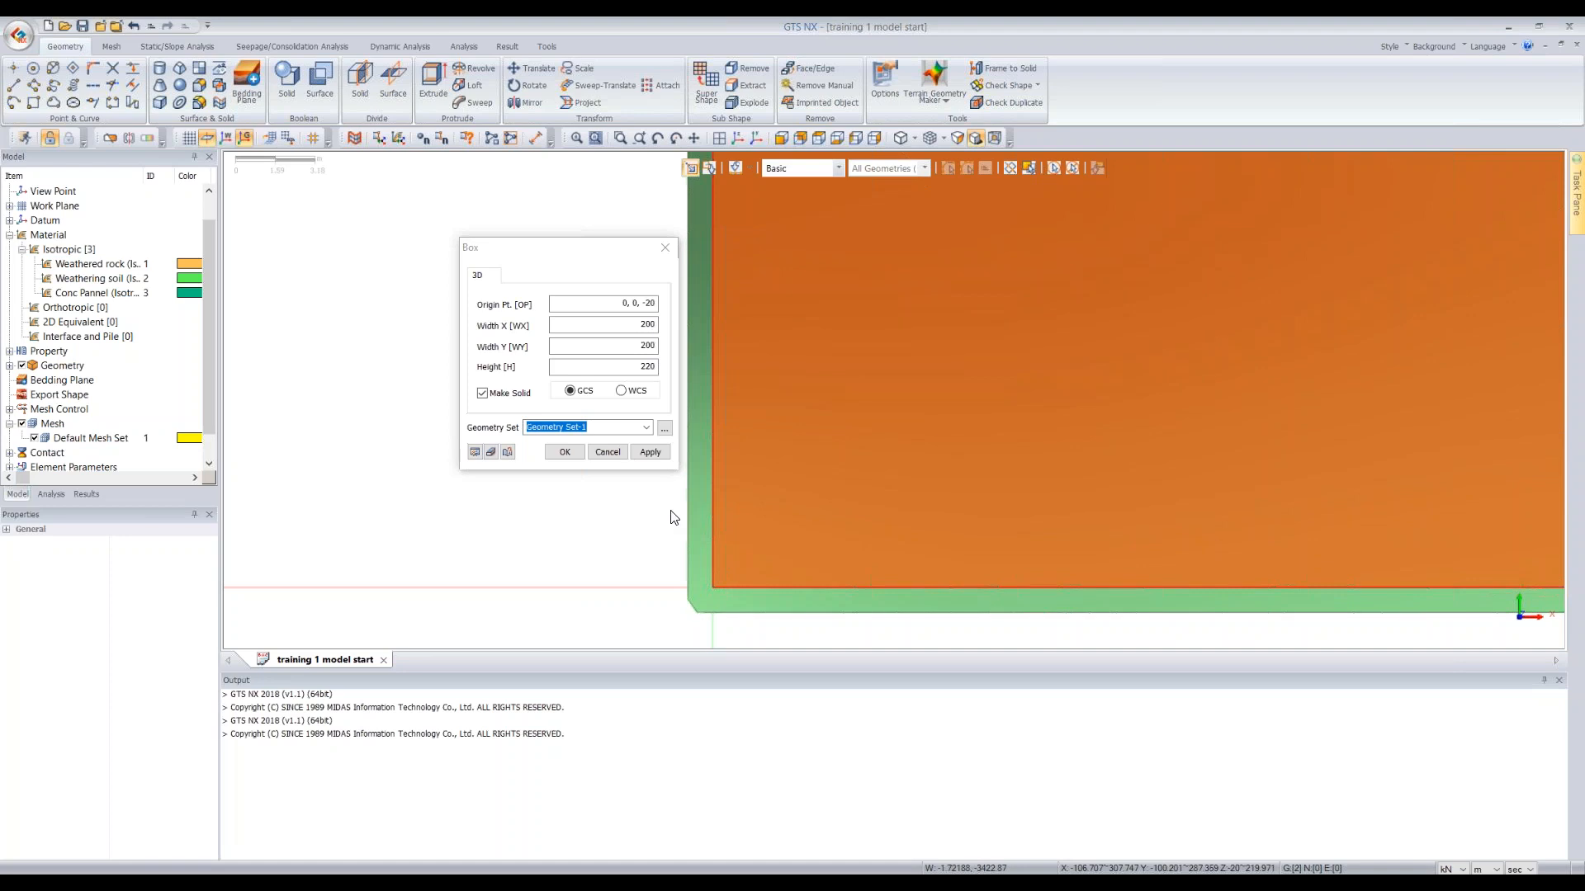
scroll(699, 488, "down", 5)
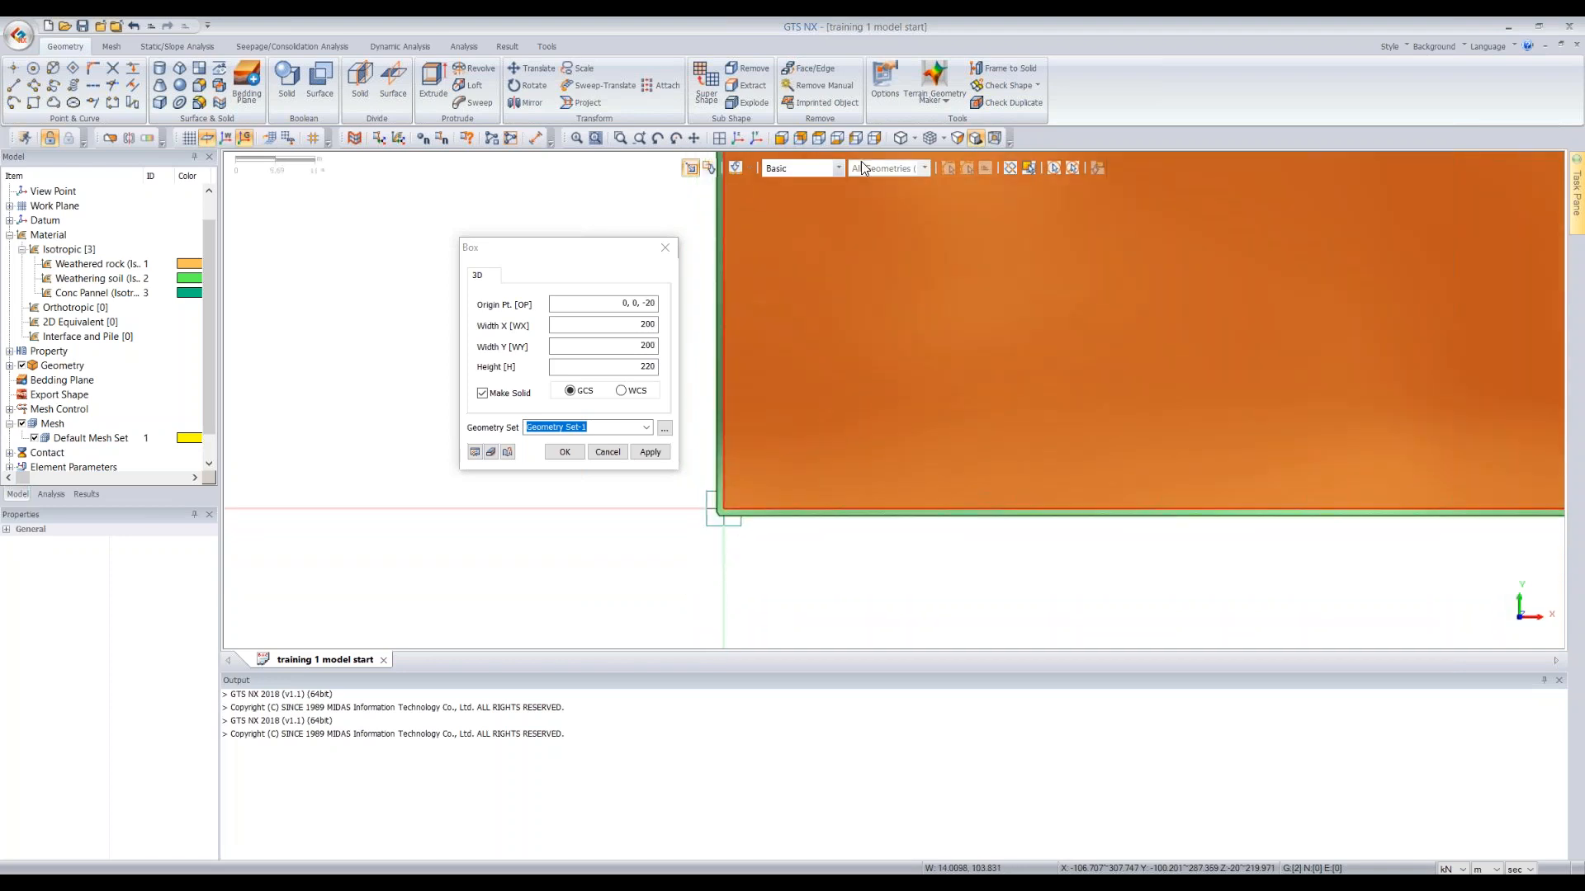
left_click(839, 138)
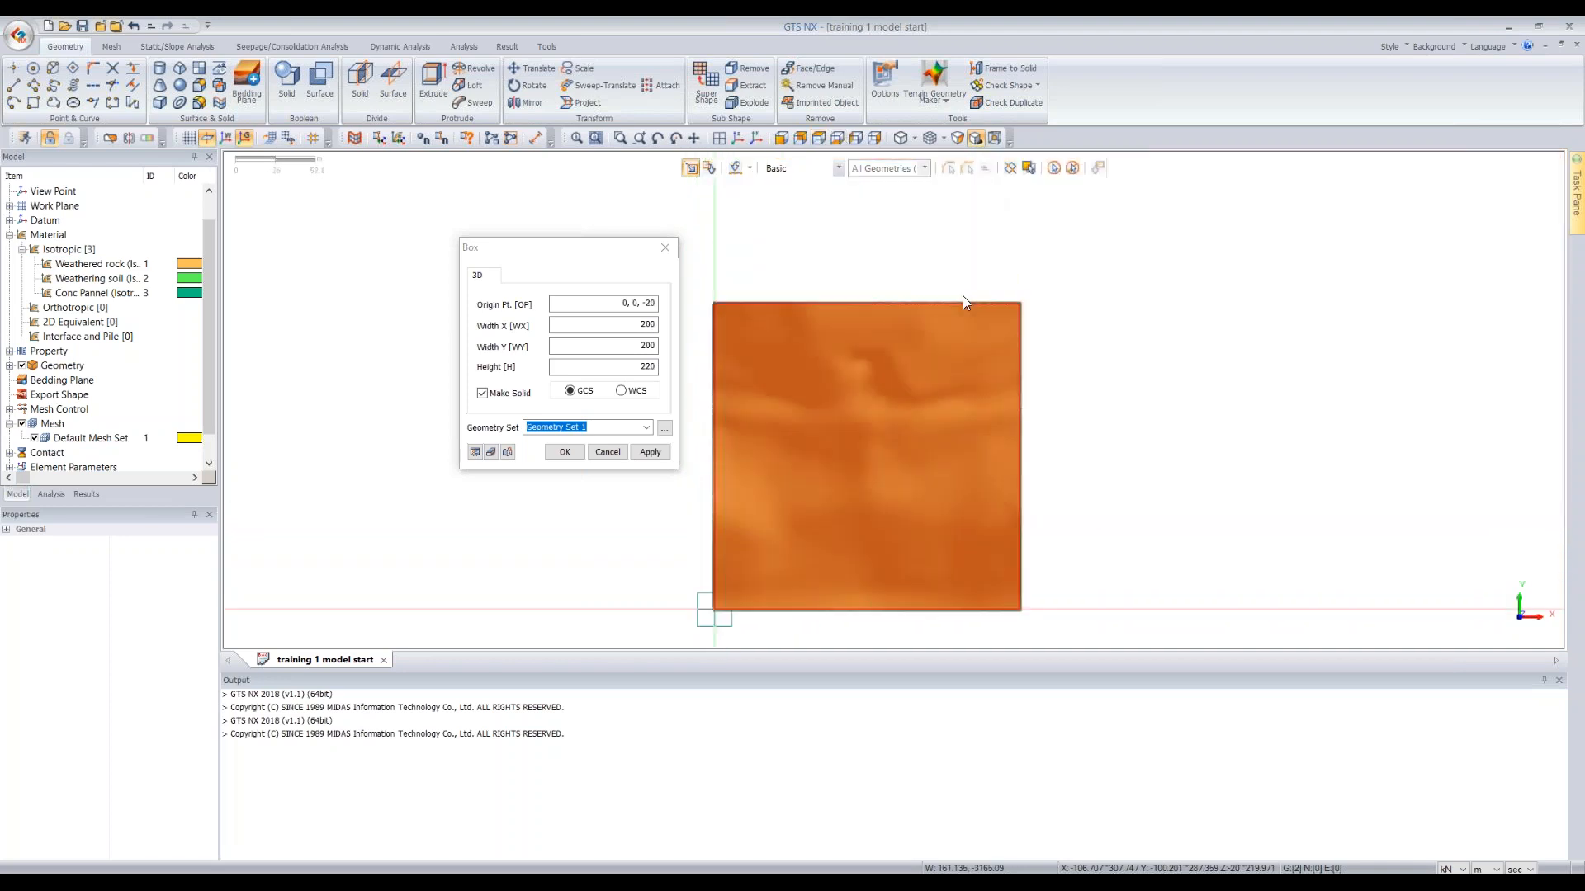
scroll(1065, 269, "up", 3)
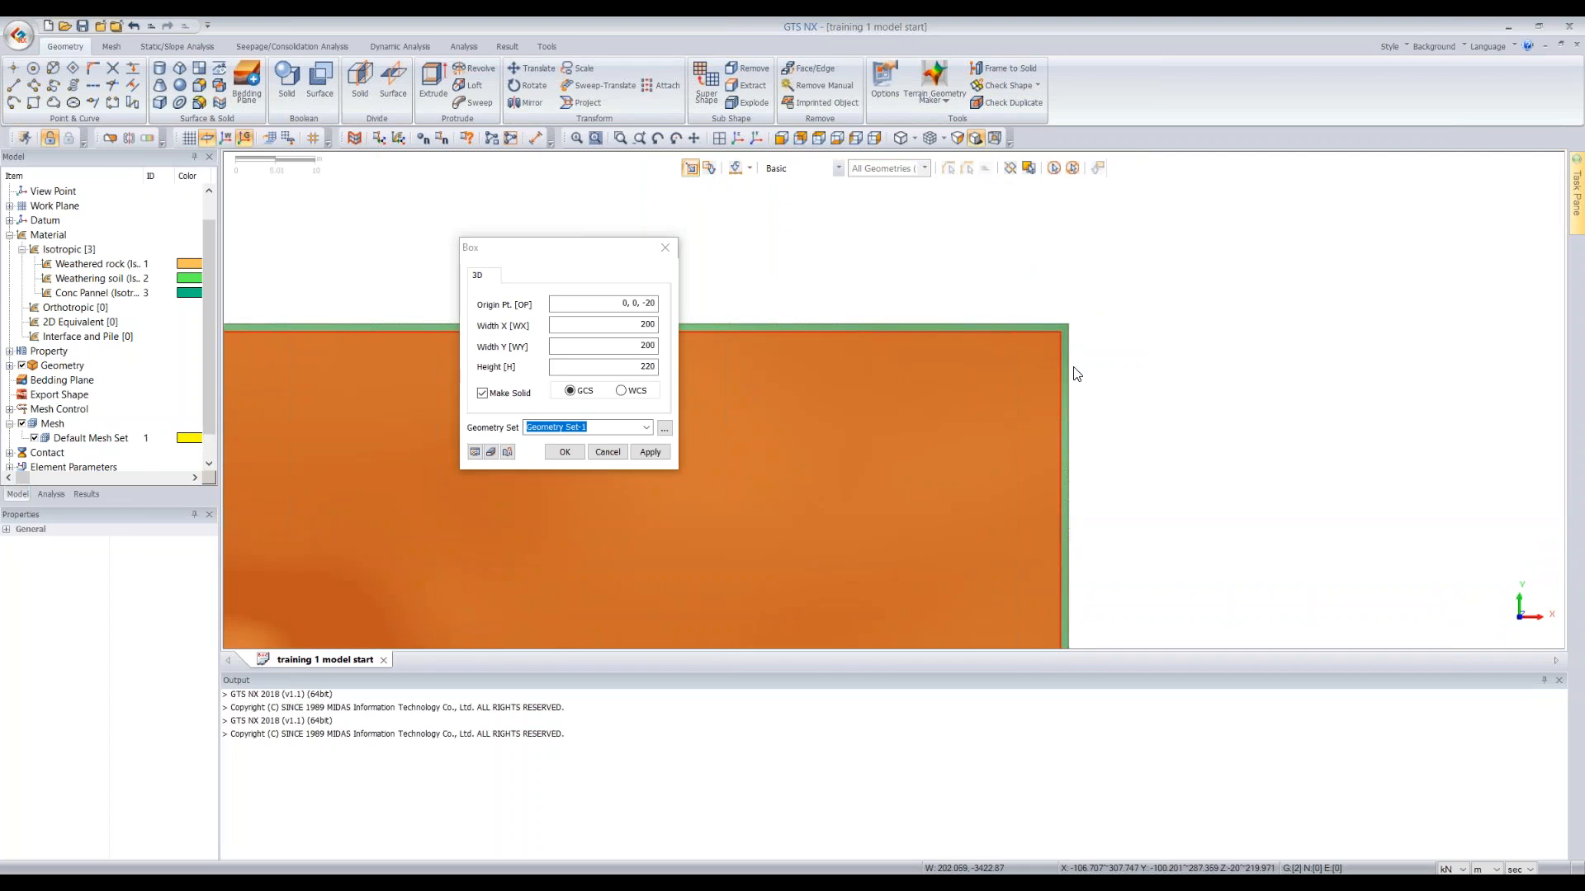
left_click(875, 139)
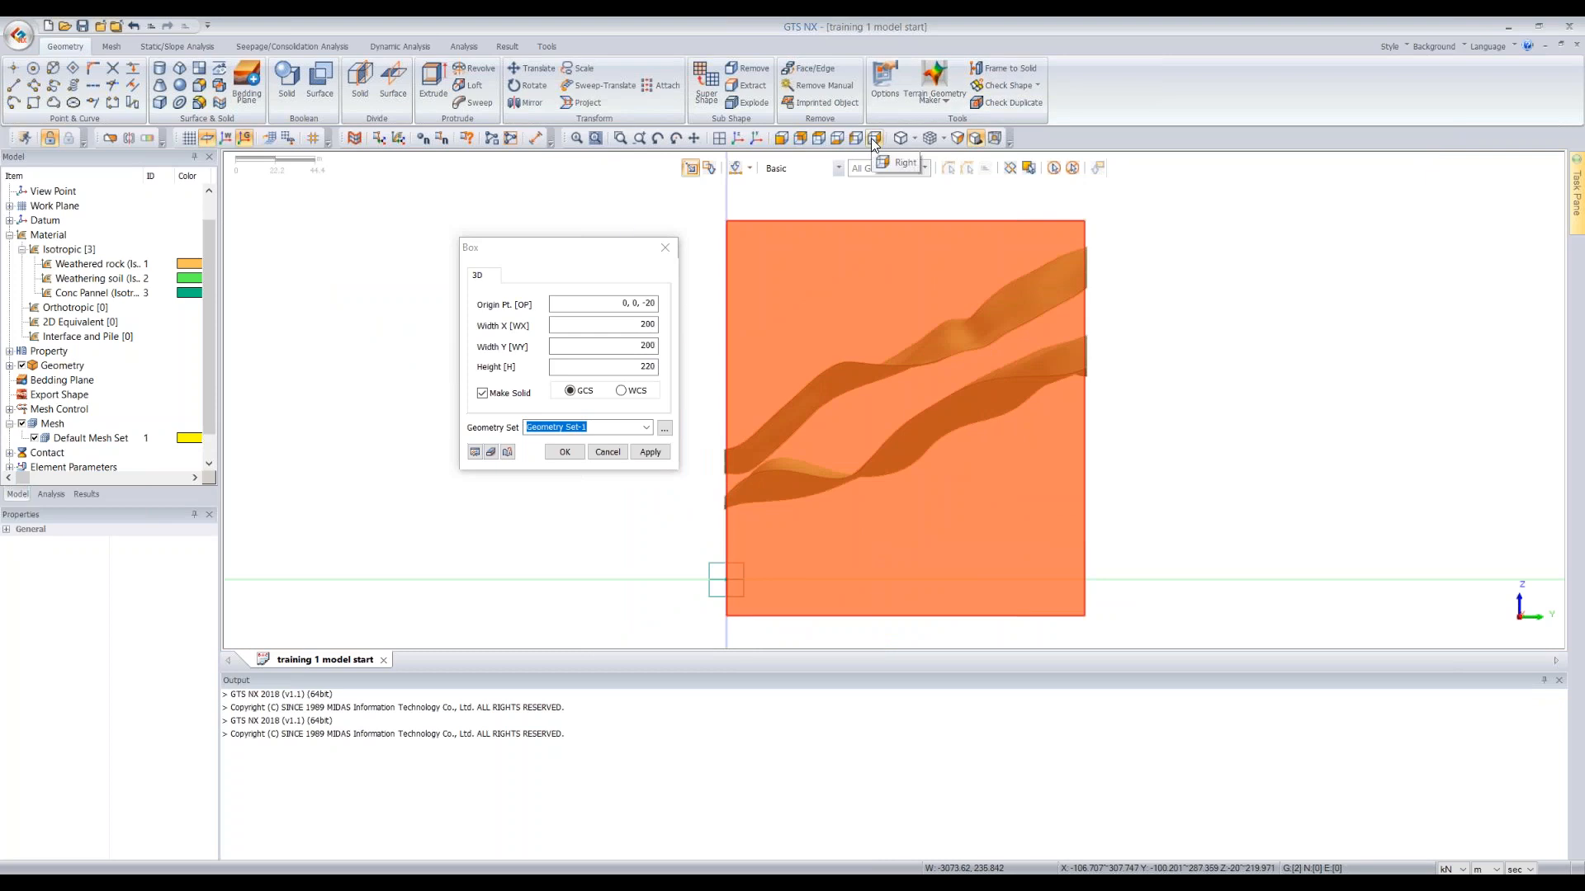
scroll(693, 478, "up", 3)
scroll(690, 467, "up", 3)
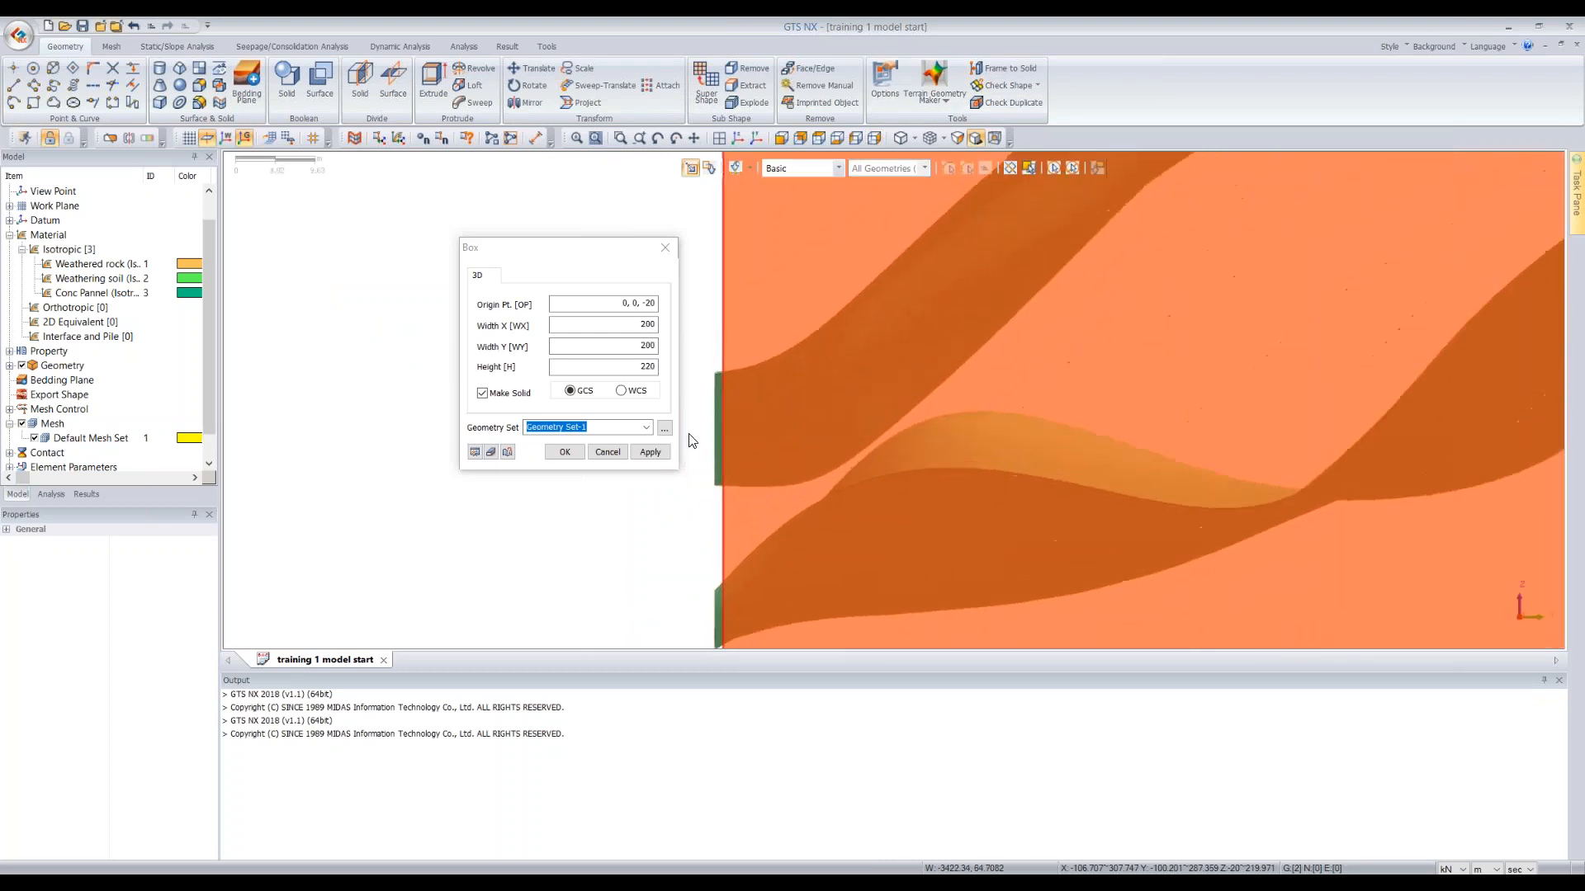
Examine from the side and front whether both surfaces extend past the previewed box's edges
scroll(693, 385, "down", 2)
scroll(707, 398, "down", 5)
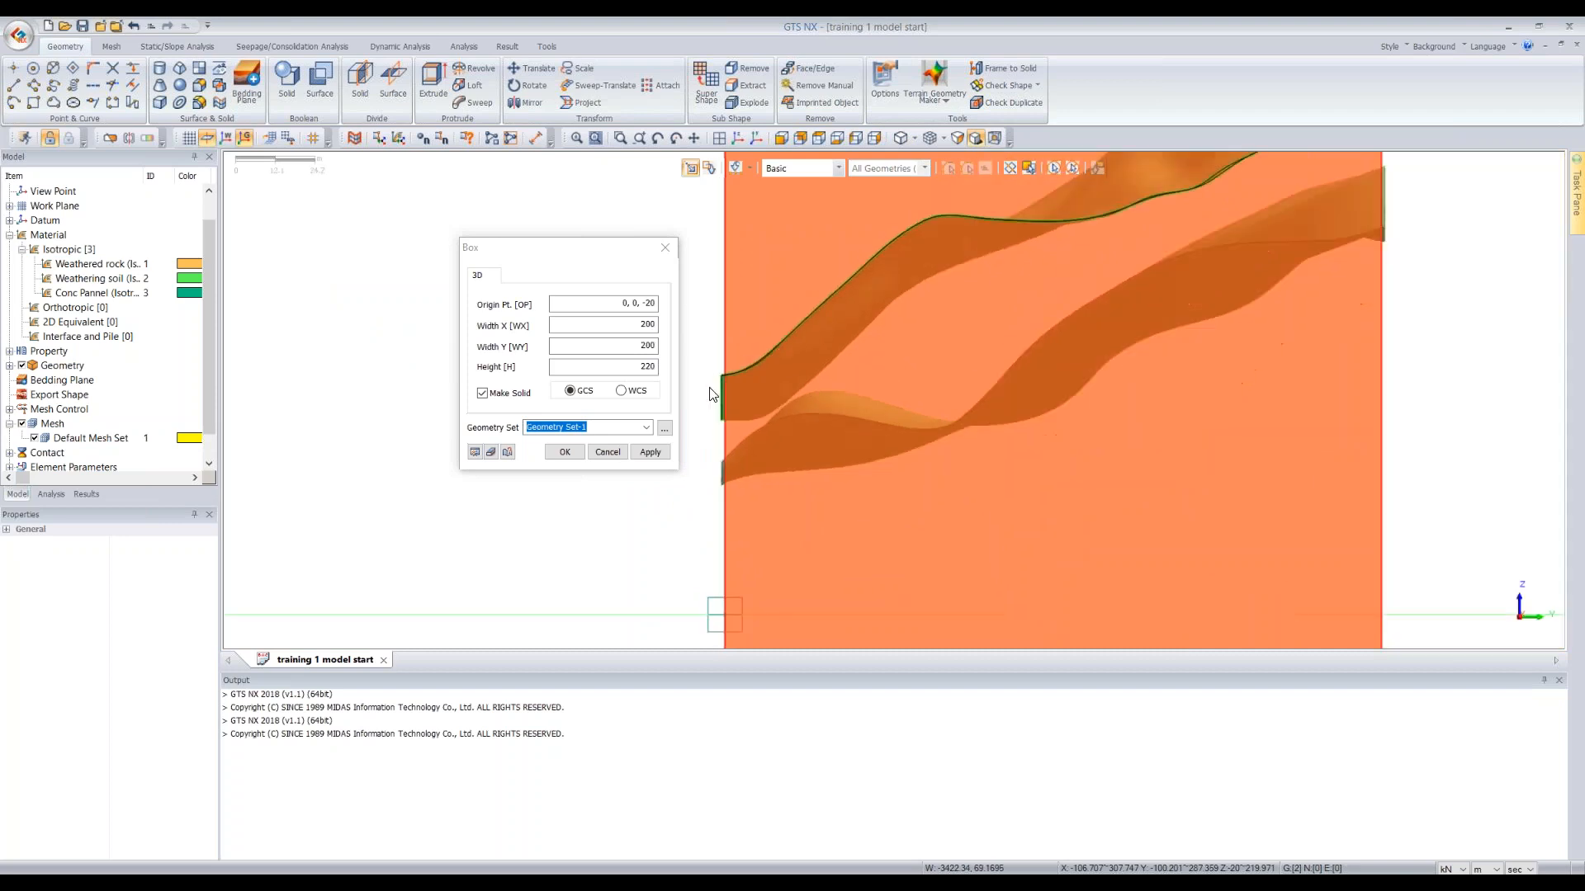
scroll(1211, 234, "up", 3)
scroll(990, 318, "down", 5)
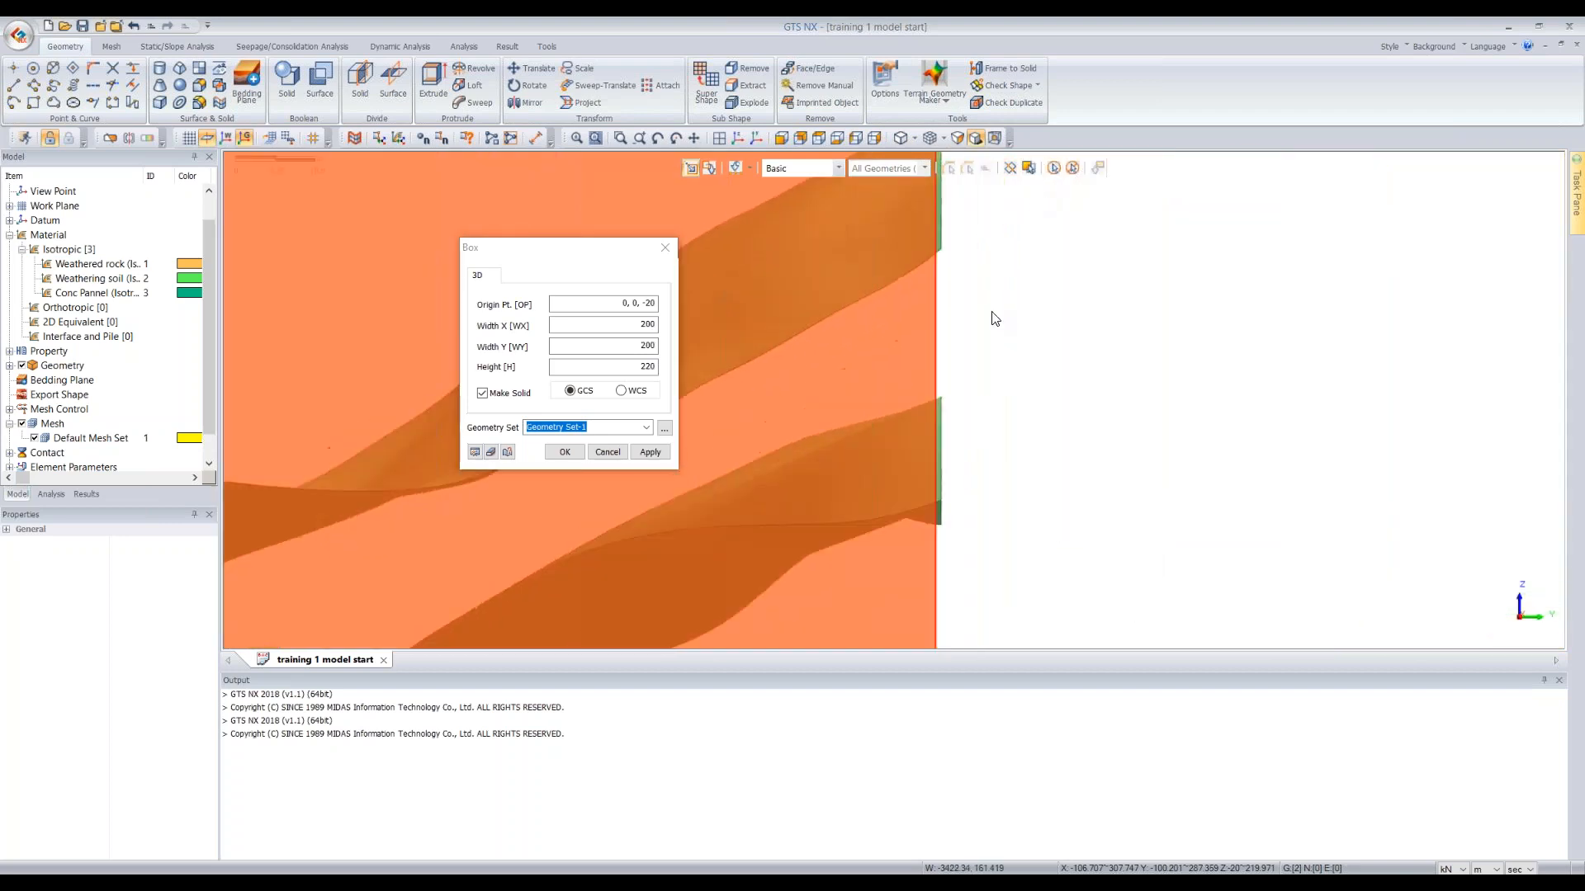
left_click(789, 140)
scroll(702, 226, "up", 5)
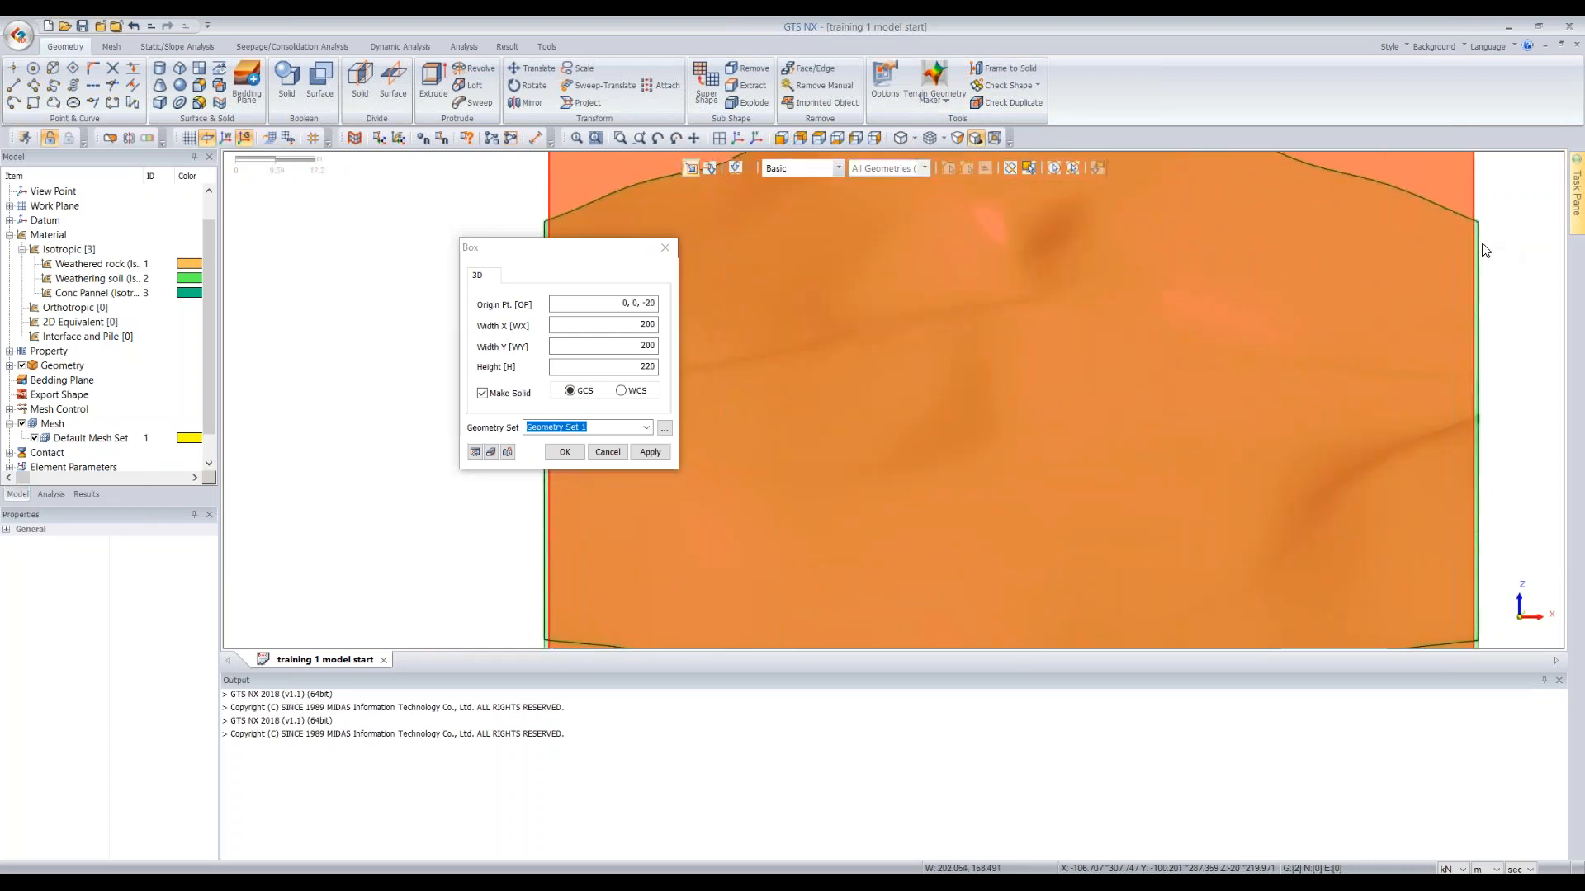
scroll(493, 484, "down", 4)
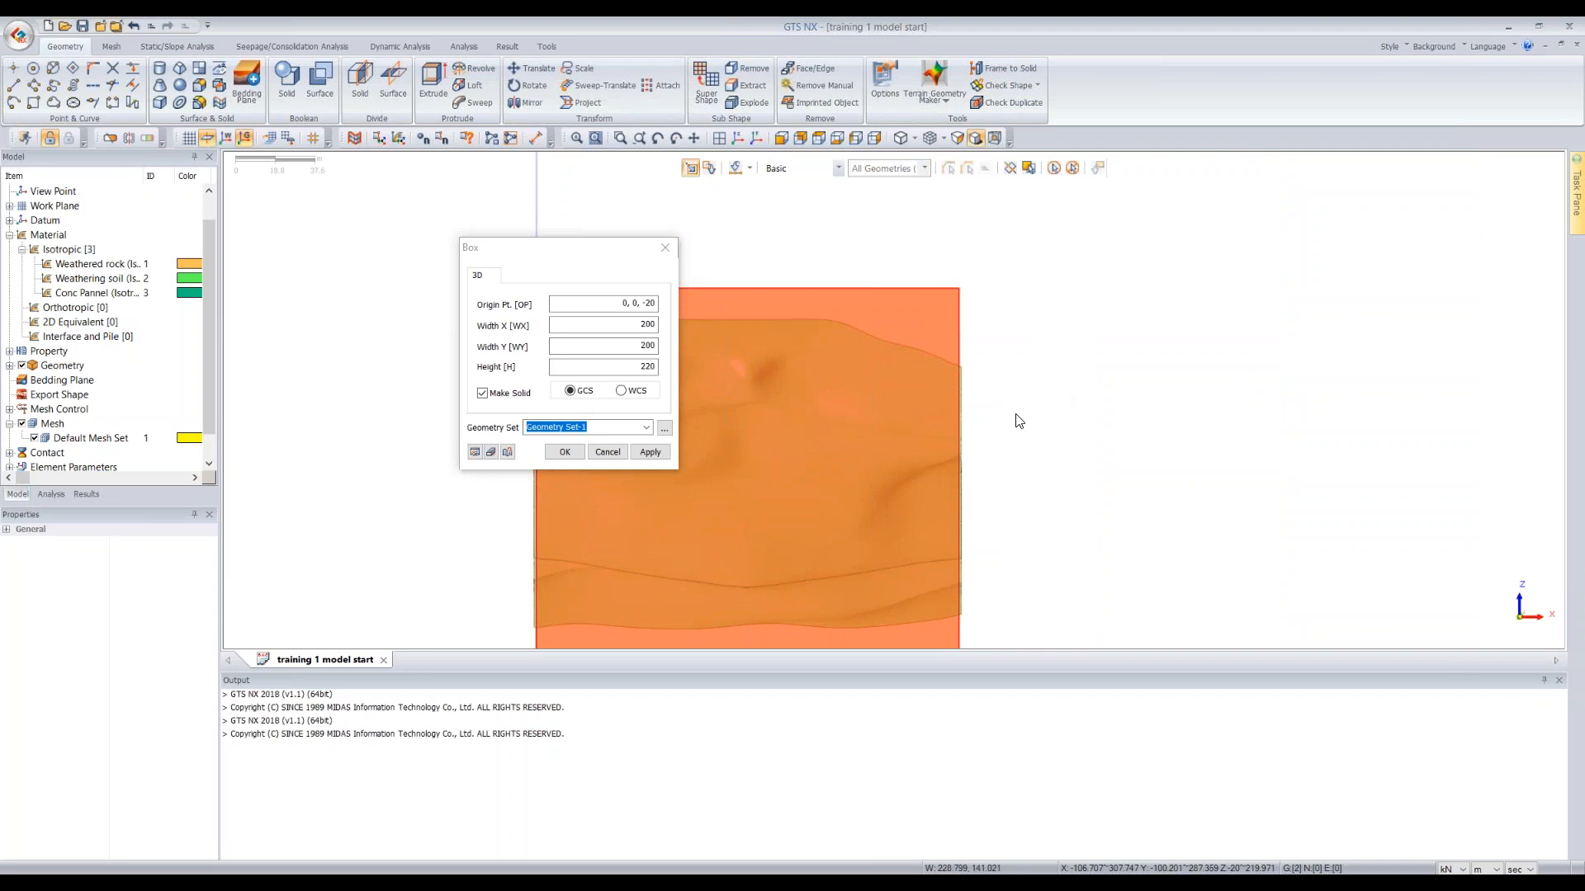
middle_click_drag(1103, 415, 1063, 438)
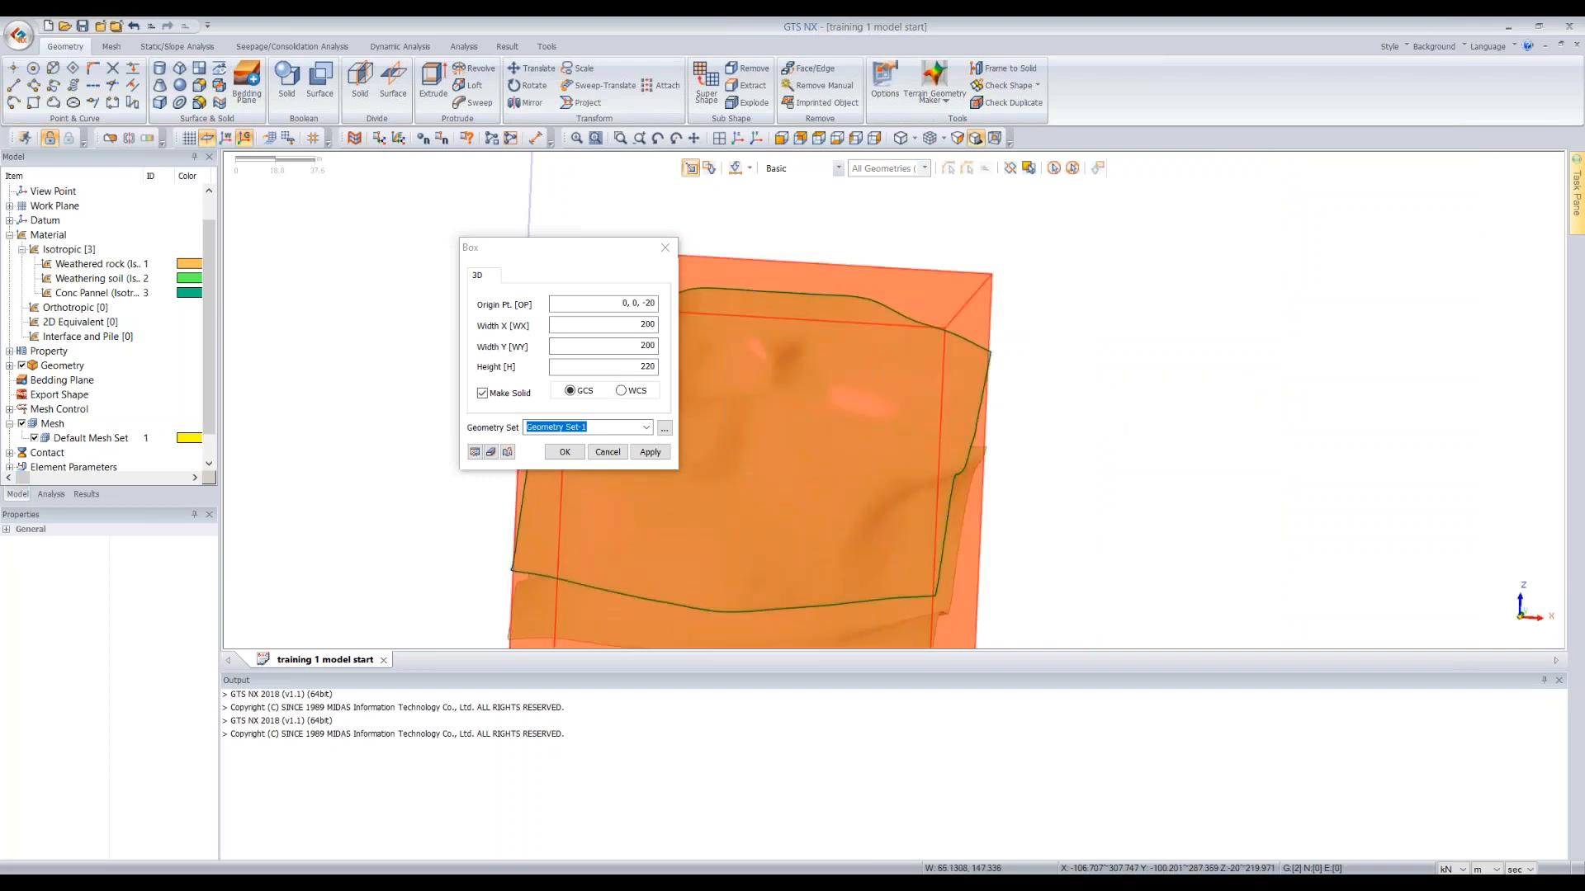
Create the previewed solid soil box around the strata and terrain surfaces and inspect it in 3D
left_click(564, 452)
scroll(1160, 256, "down", 5)
middle_click_drag(1190, 280, 1146, 255)
scroll(959, 249, "up", 3)
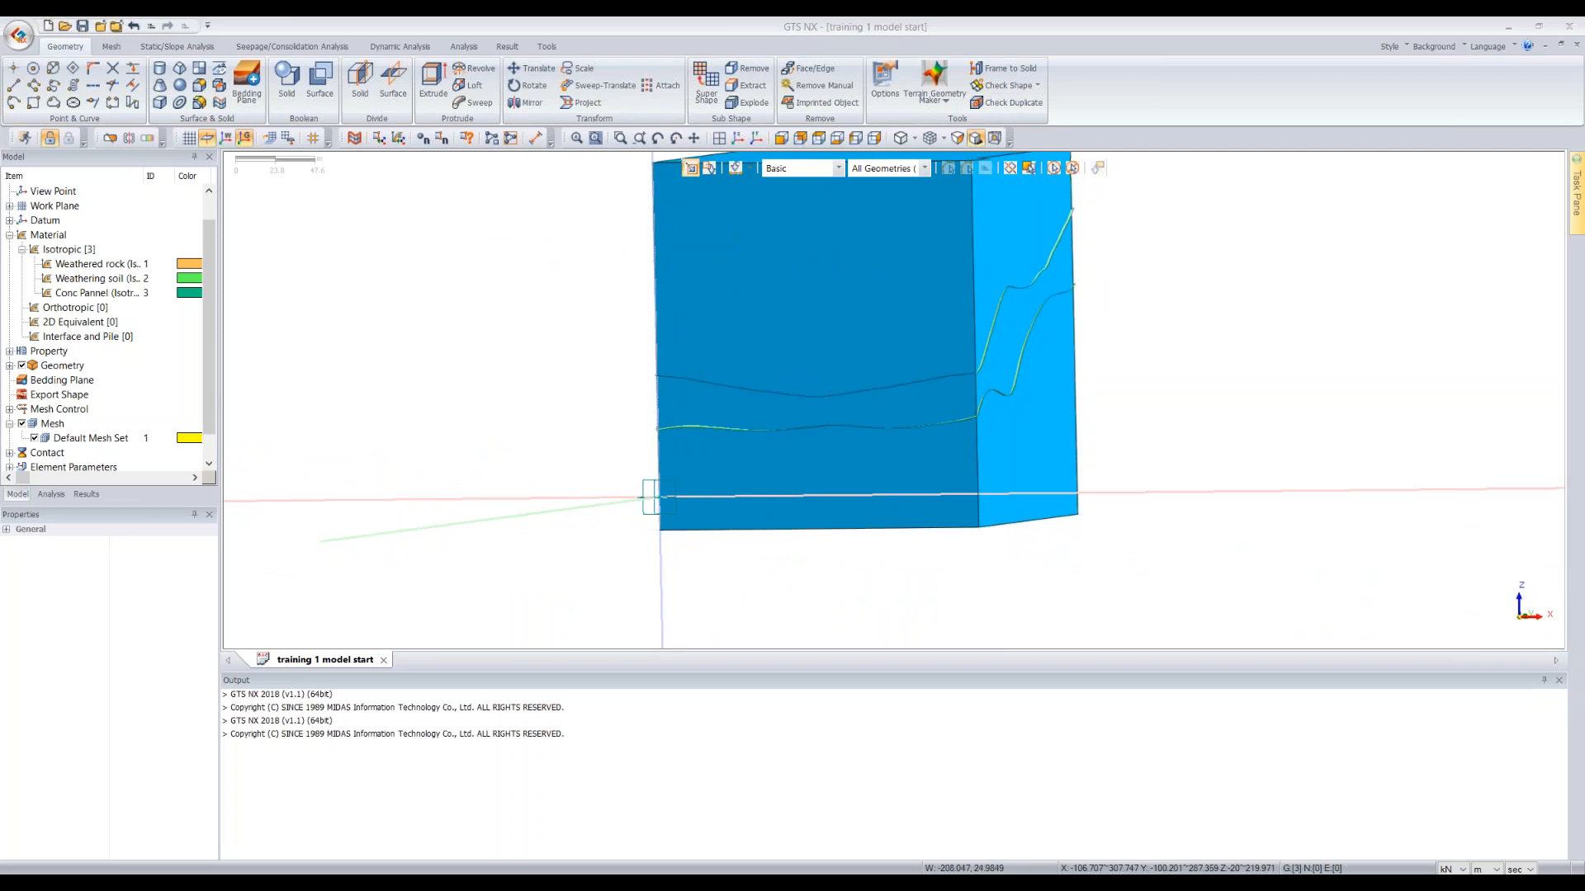
scroll(818, 428, "down", 3)
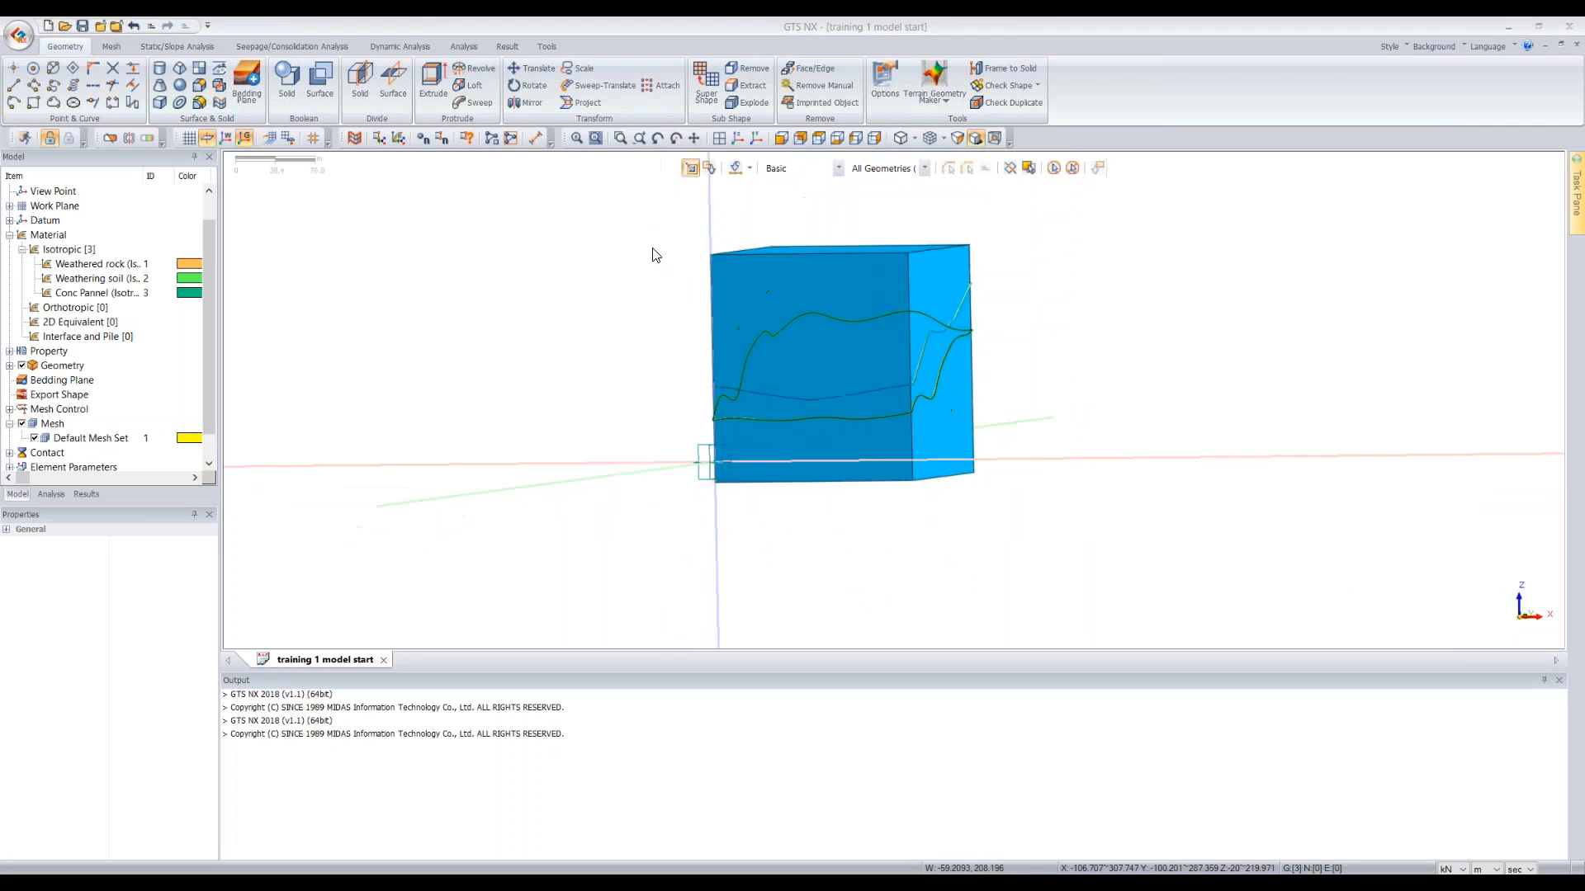
scroll(817, 261, "up", 2)
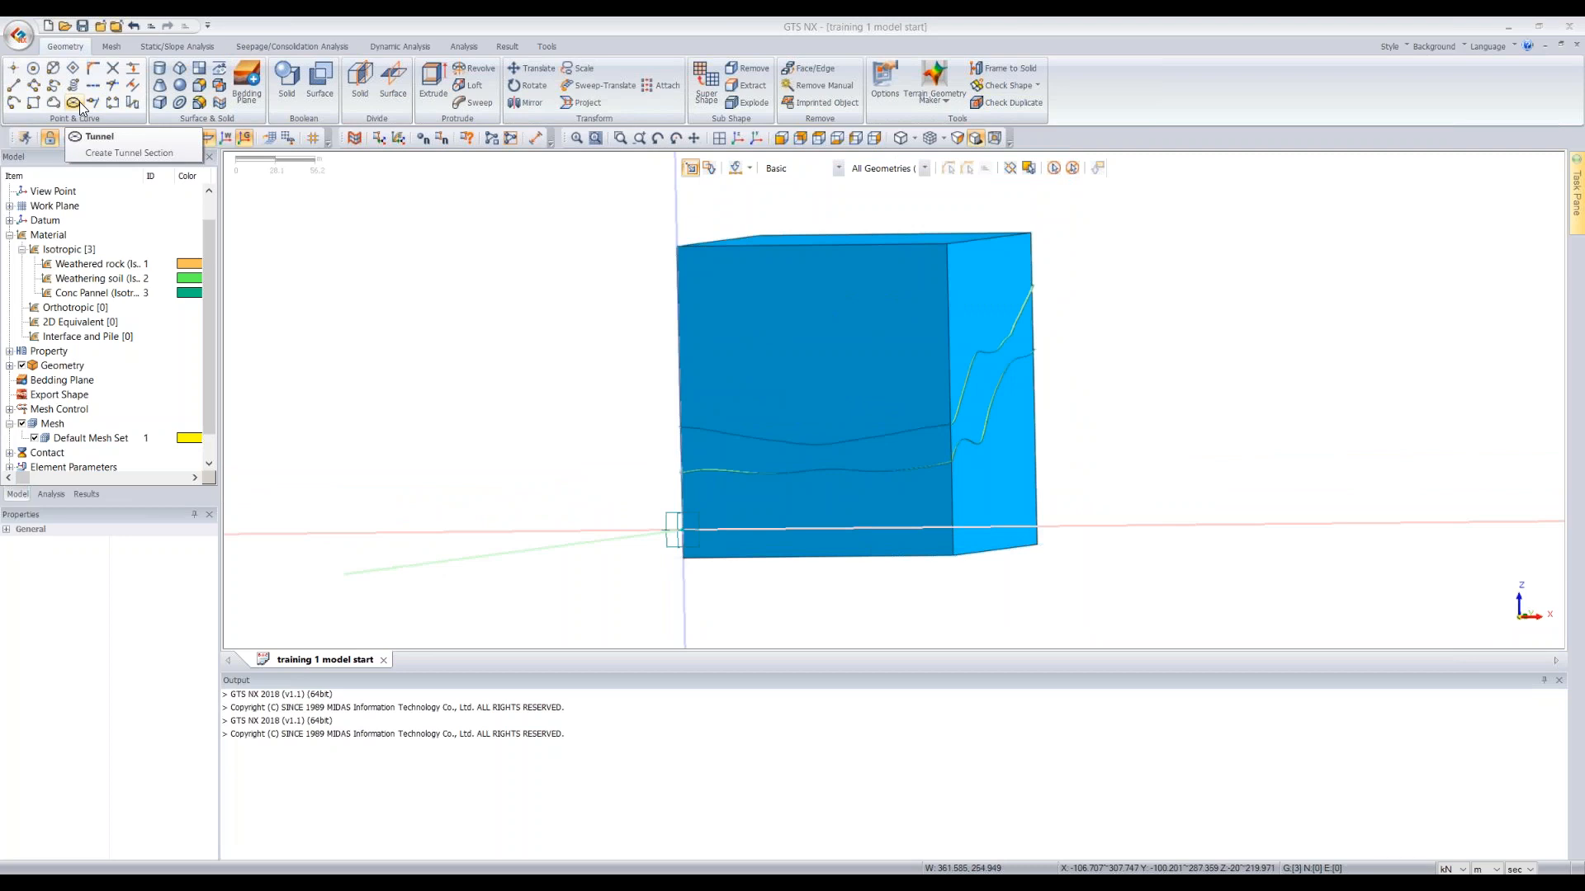
middle_click_drag(474, 237, 745, 329)
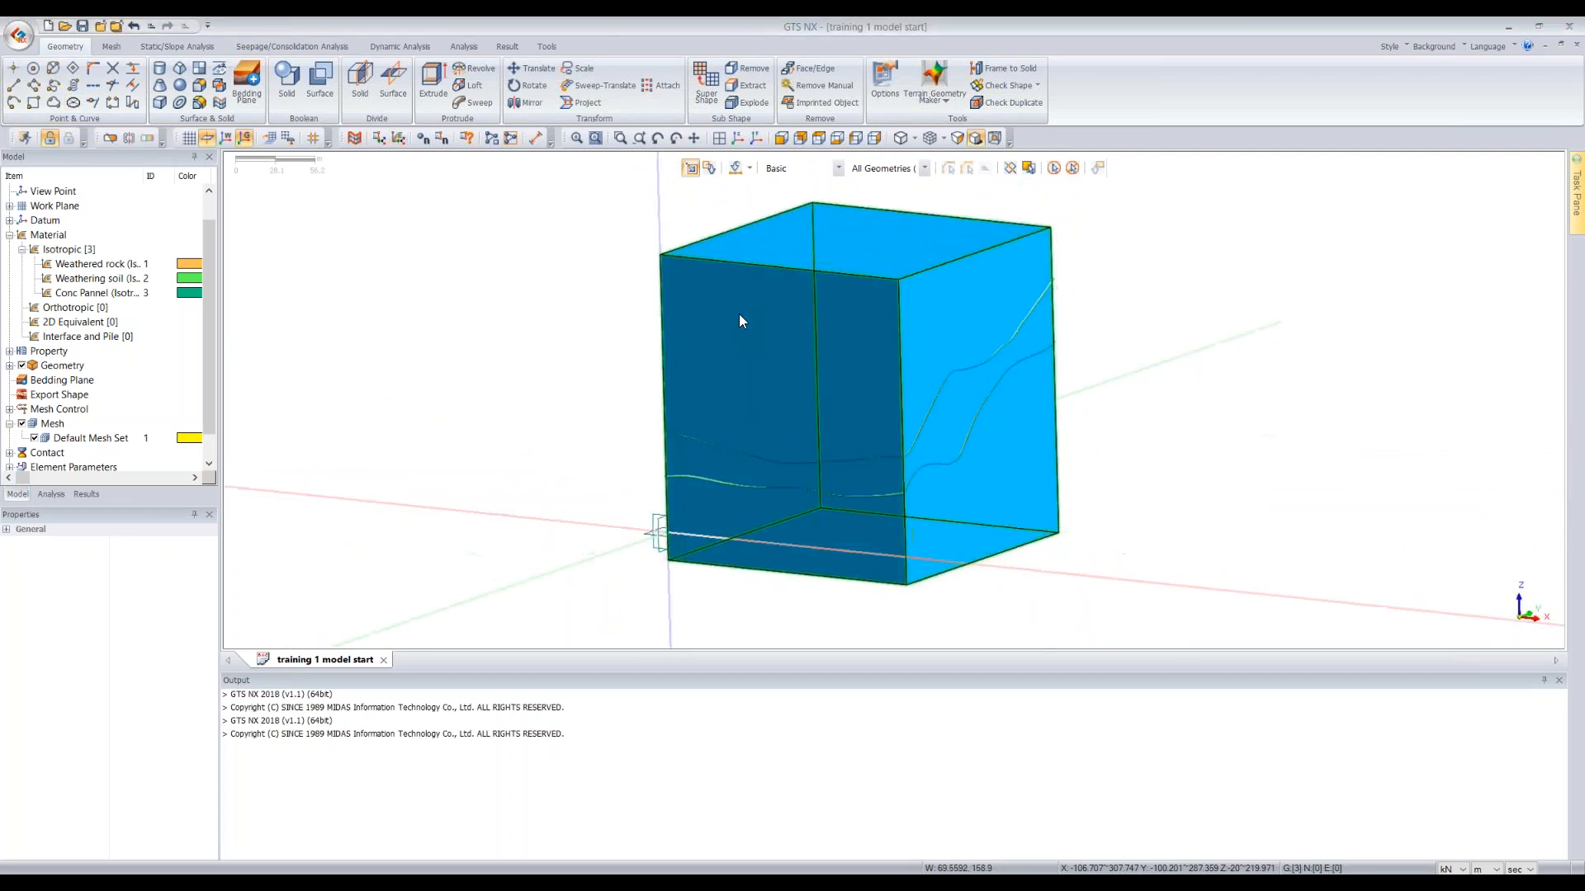
scroll(470, 247, "down", 2)
scroll(526, 194, "up", 2)
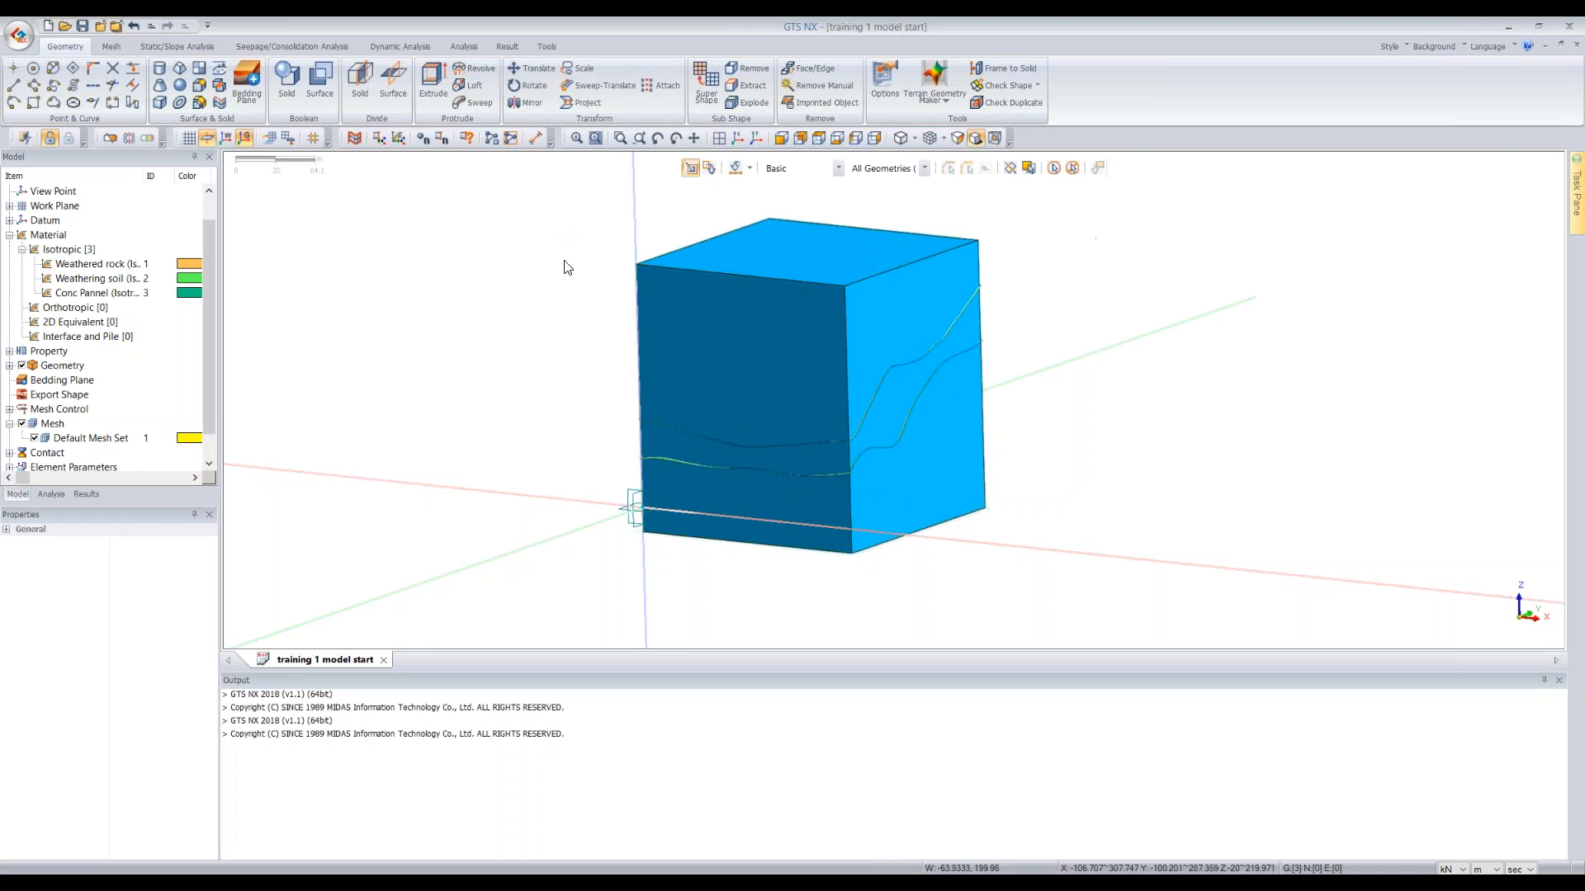
Show the work plane grid and expand the list of predefined work planes with full color swatches in view
left_click(190, 139)
middle_click_drag(974, 355, 578, 297, "ctrl")
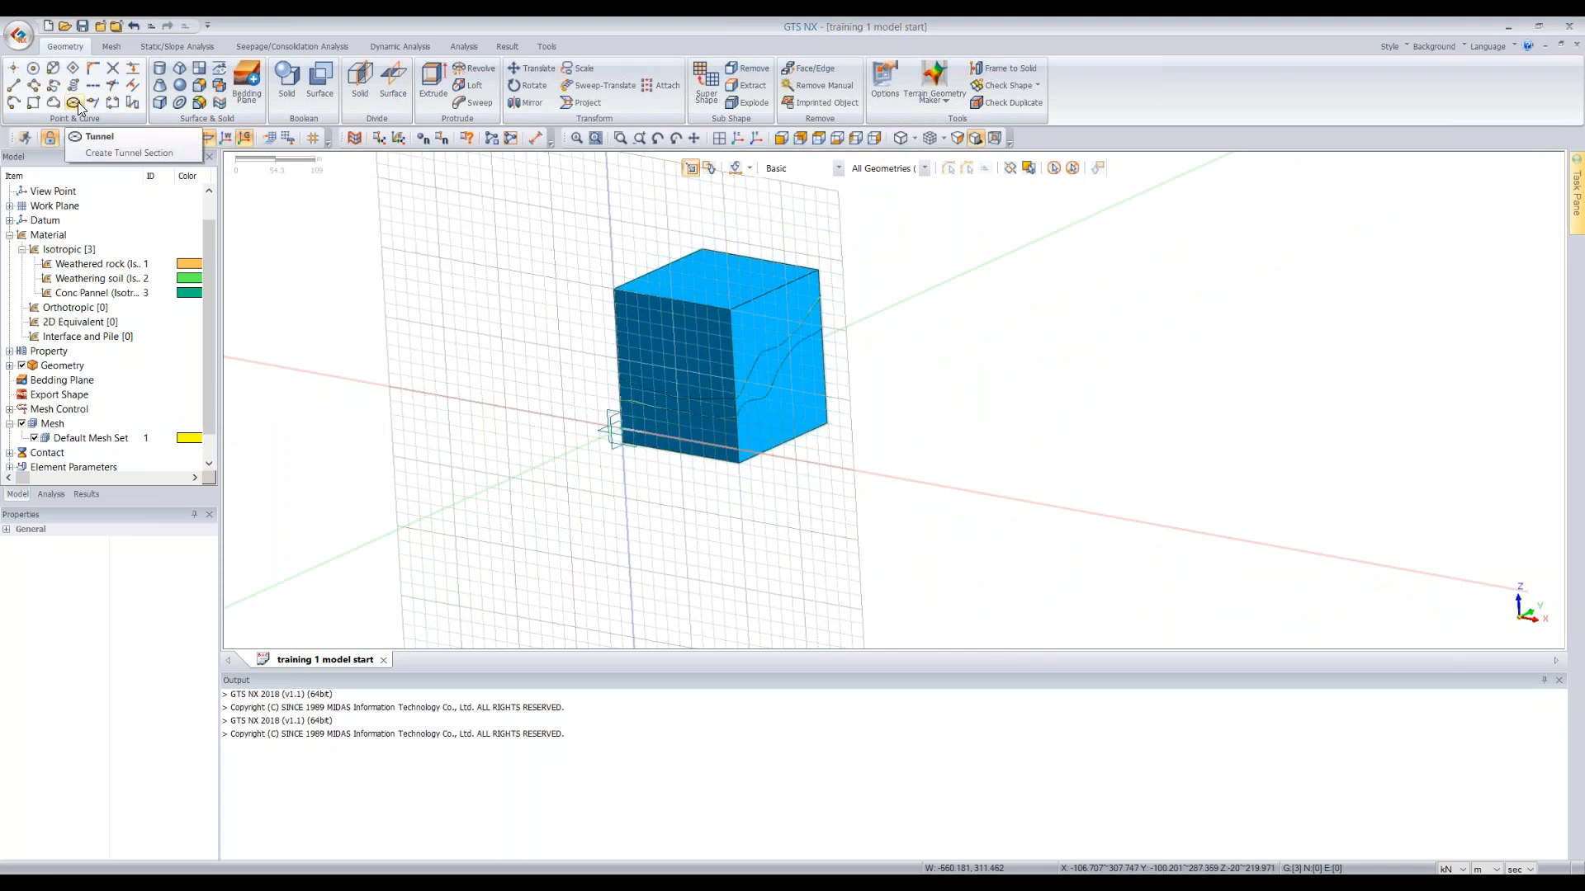
left_click(9, 207)
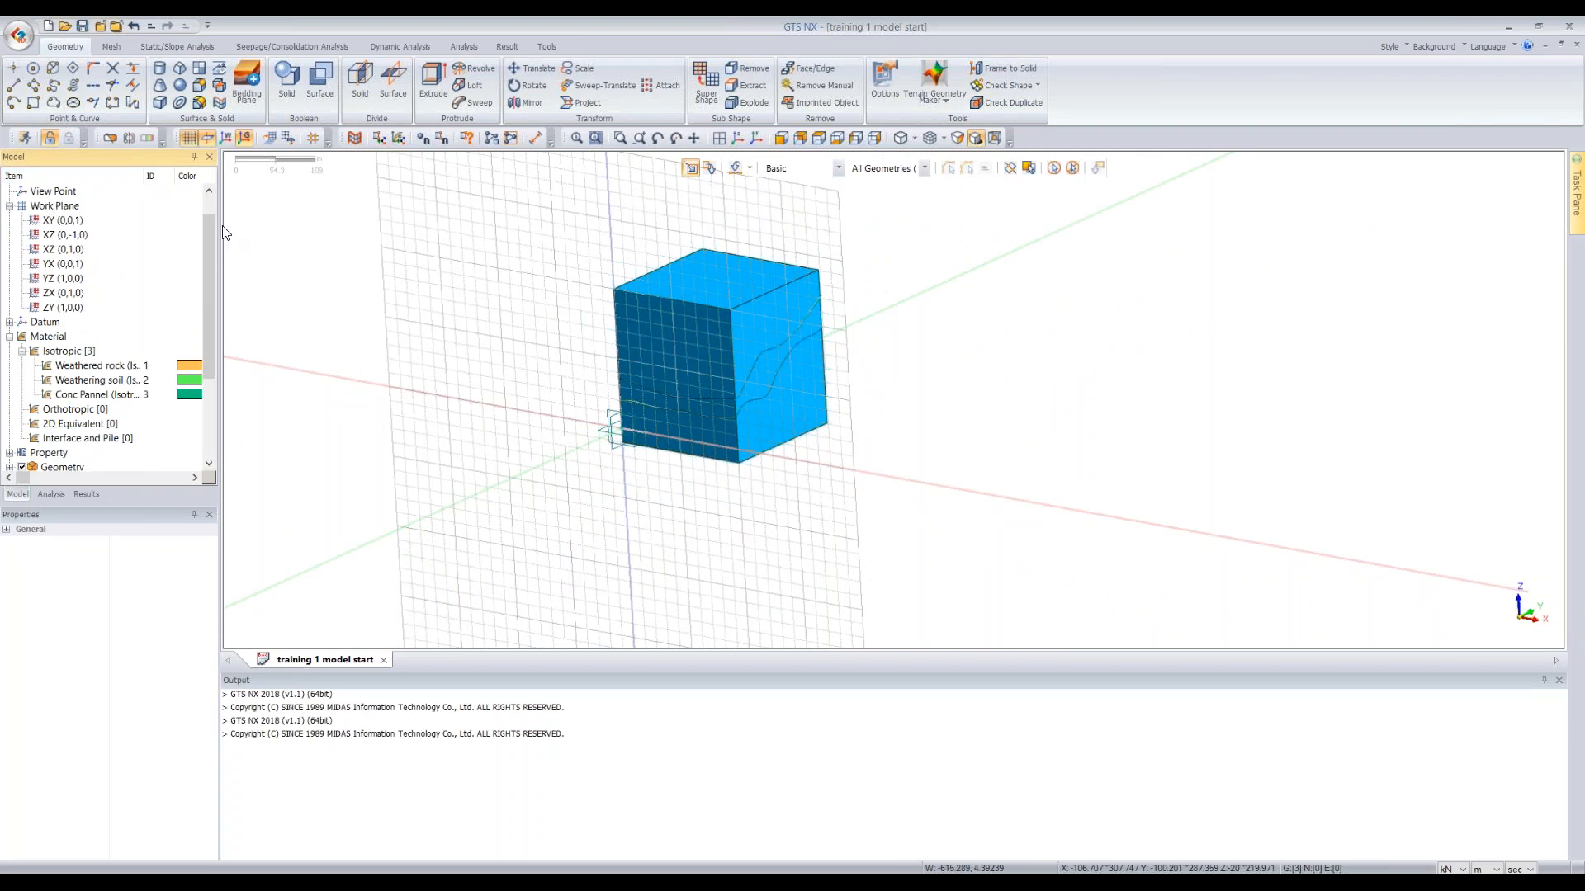
left_click_drag(218, 220, 240, 221)
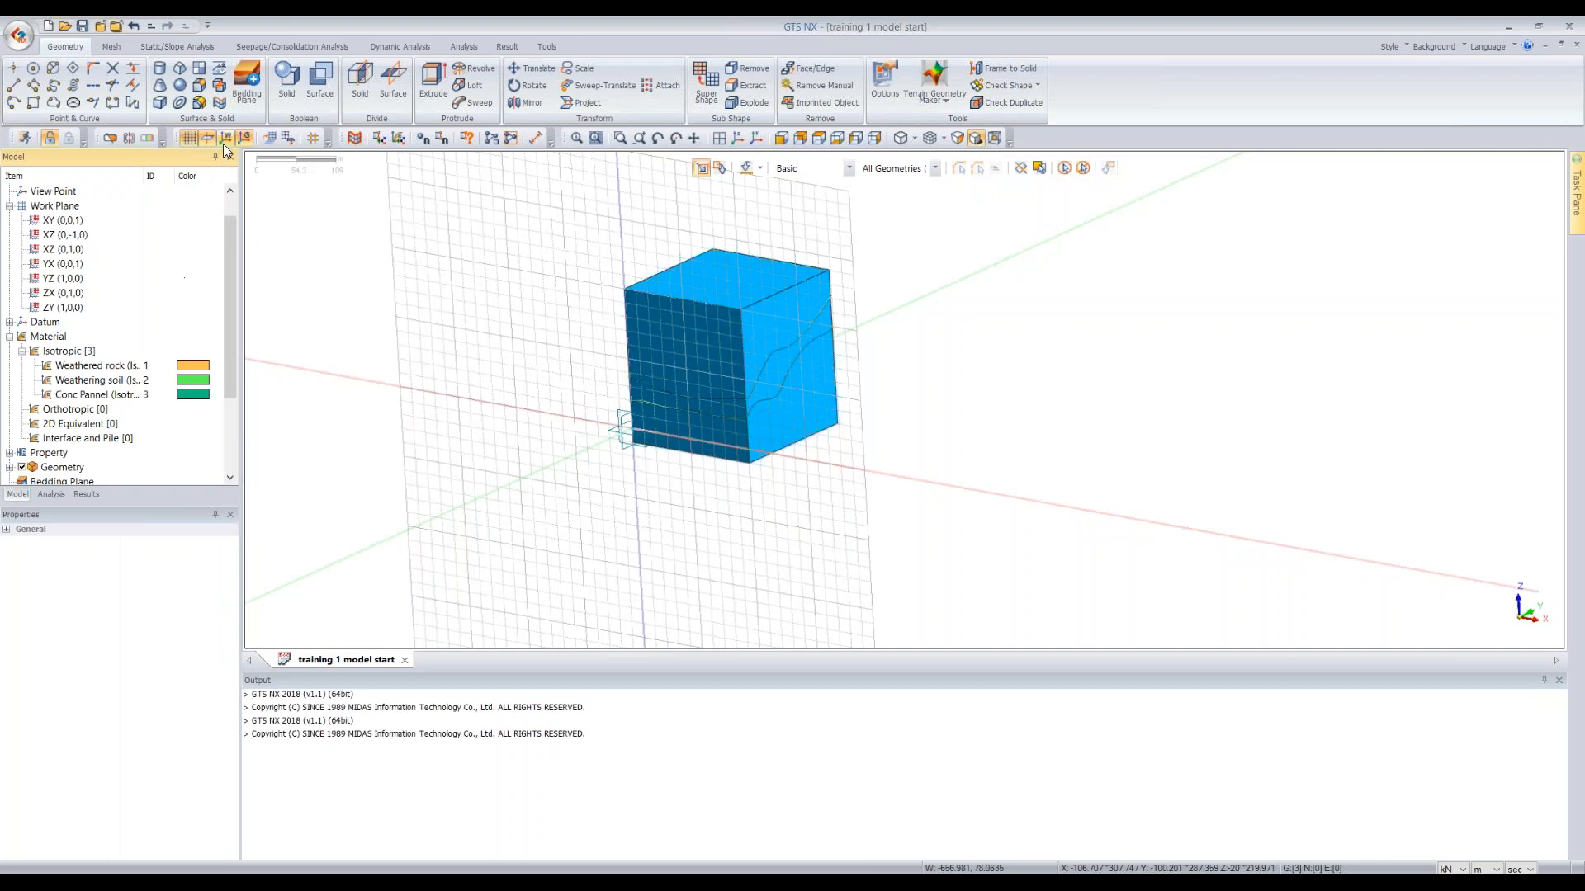
Check the Move Work Plane options without changing the plane, and view the soil box from the front
left_click(266, 136)
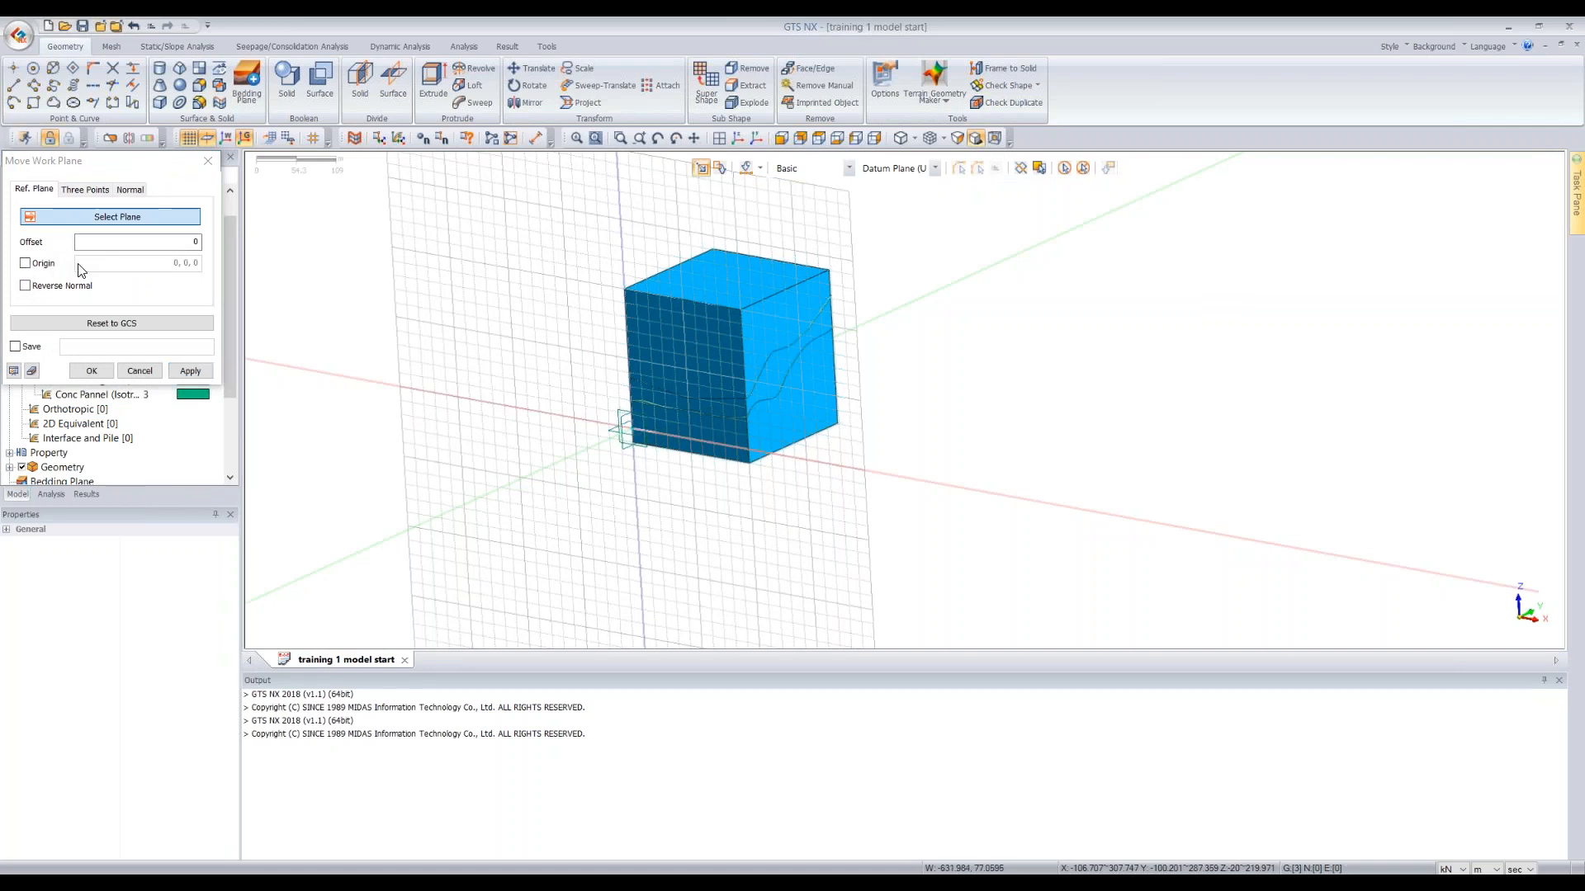
left_click(208, 161)
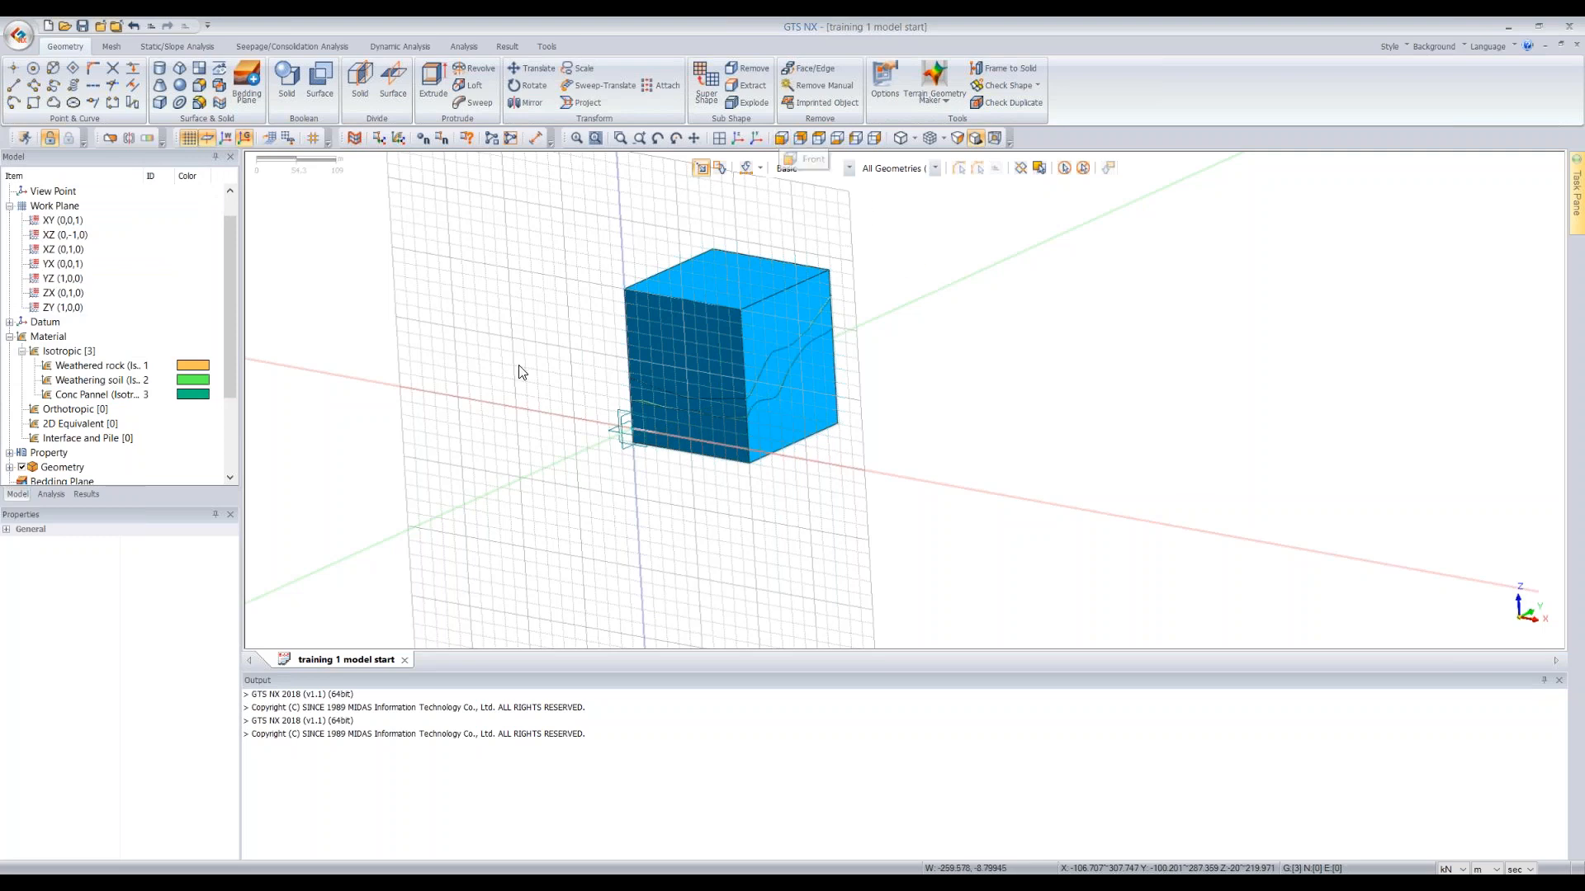
left_click(785, 141)
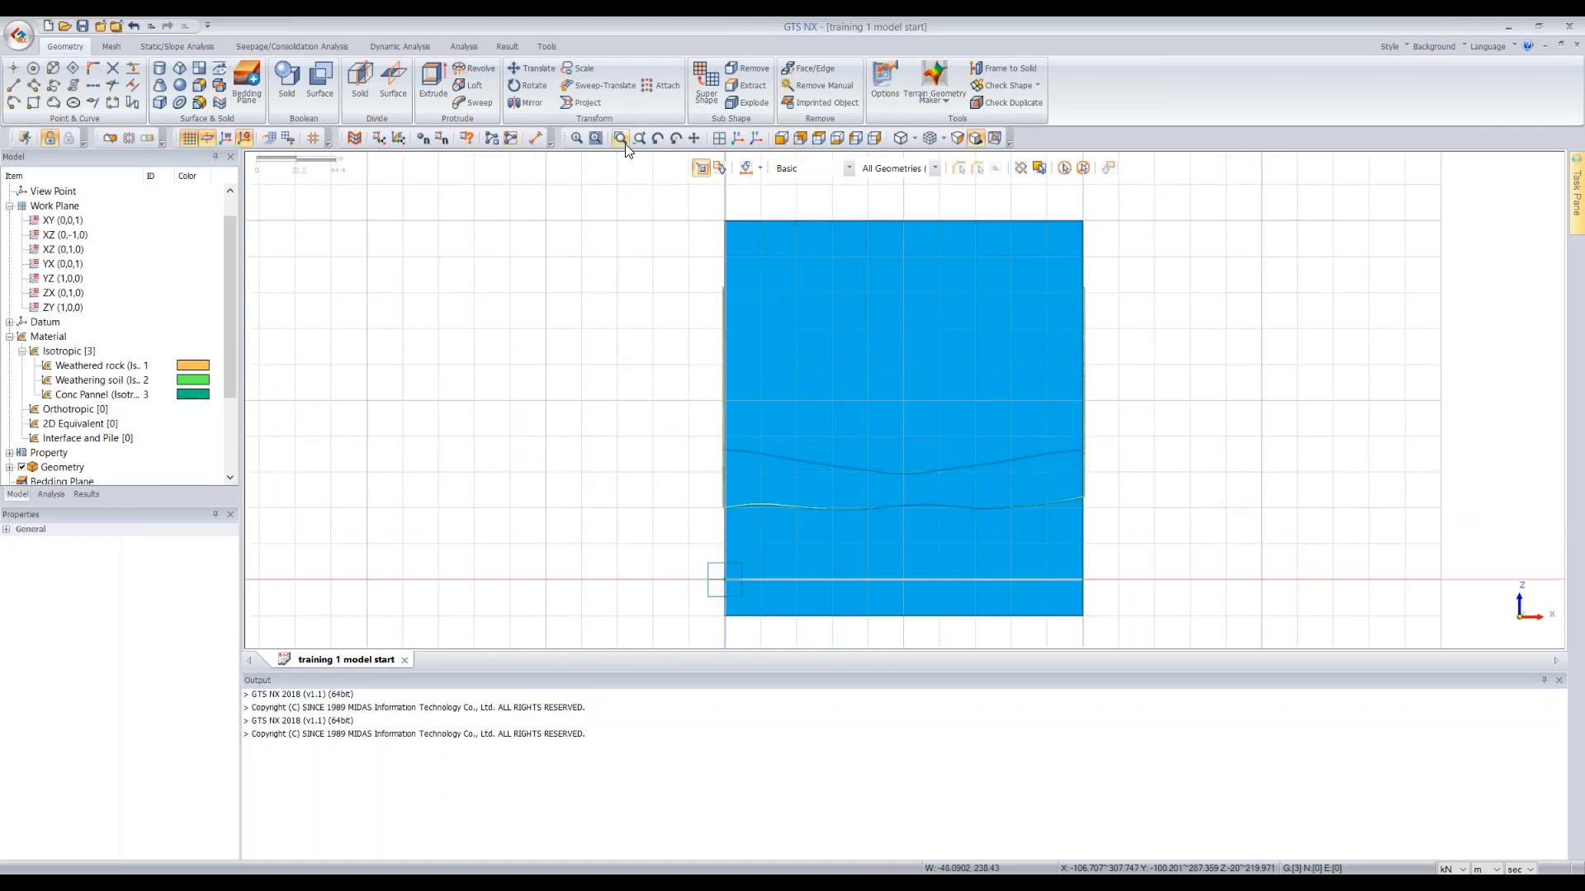
Start a full tunnel section of type 3 Center Circle and set its R1 radius to 10 m
left_click(74, 103)
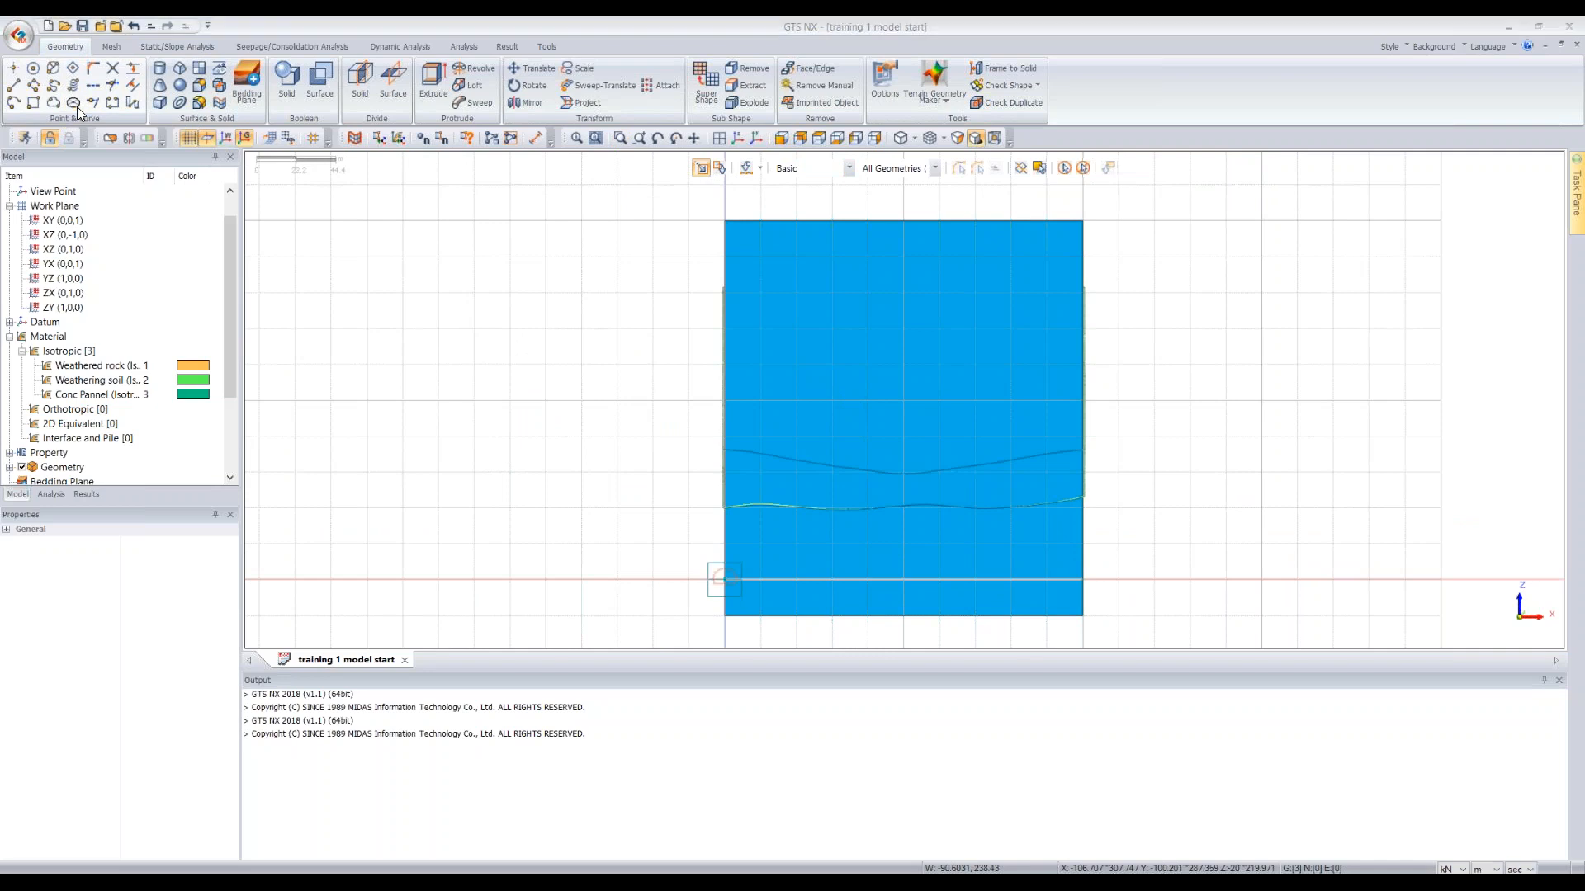
left_click_drag(113, 163, 505, 181)
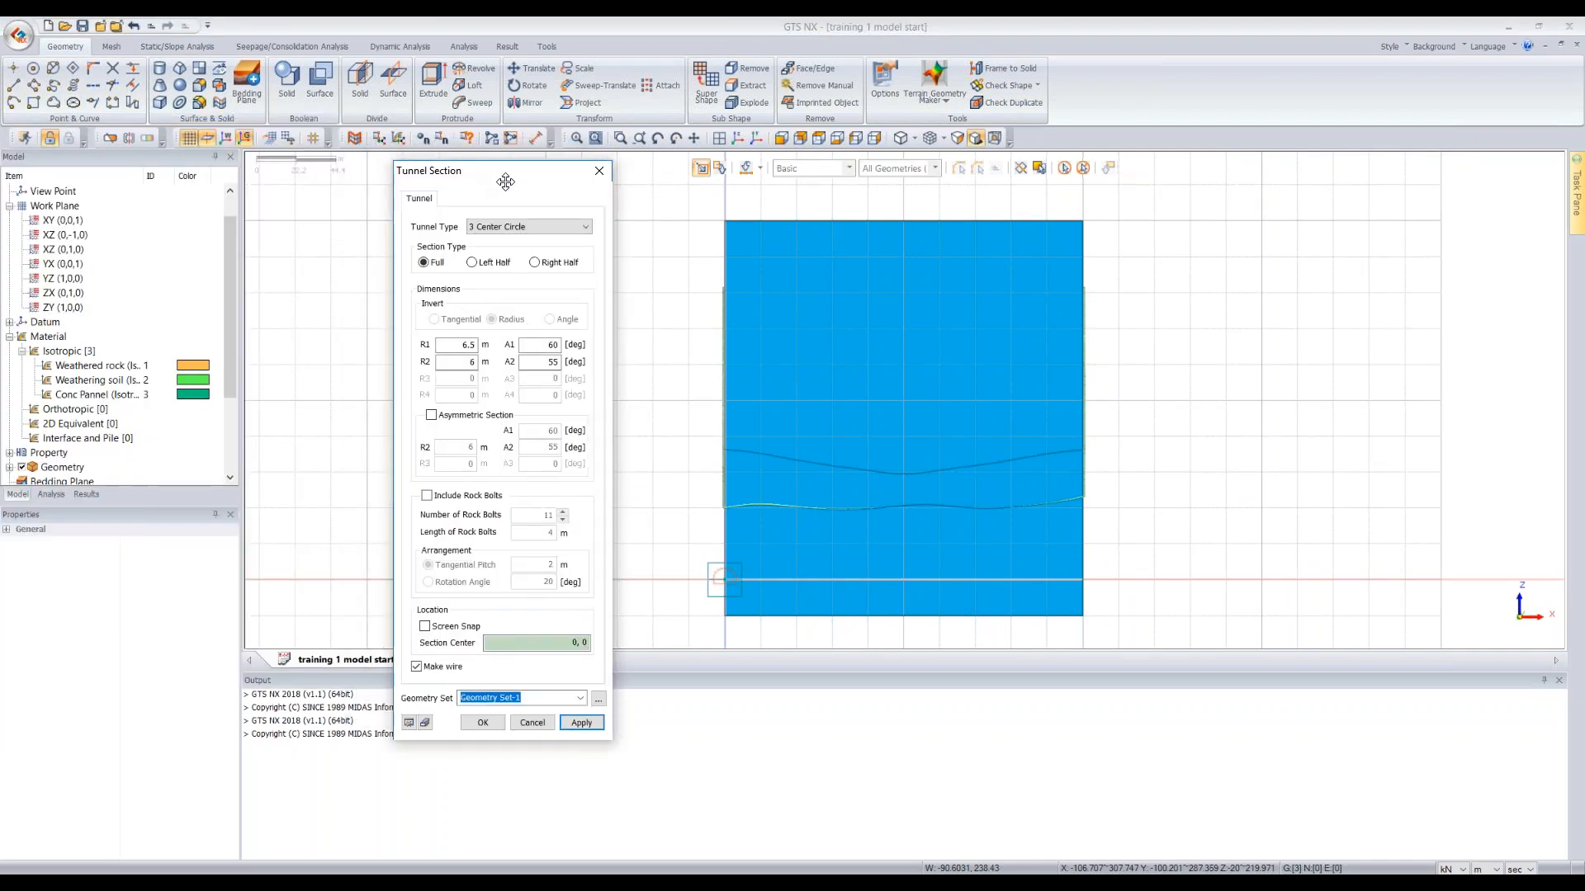
left_click(514, 230)
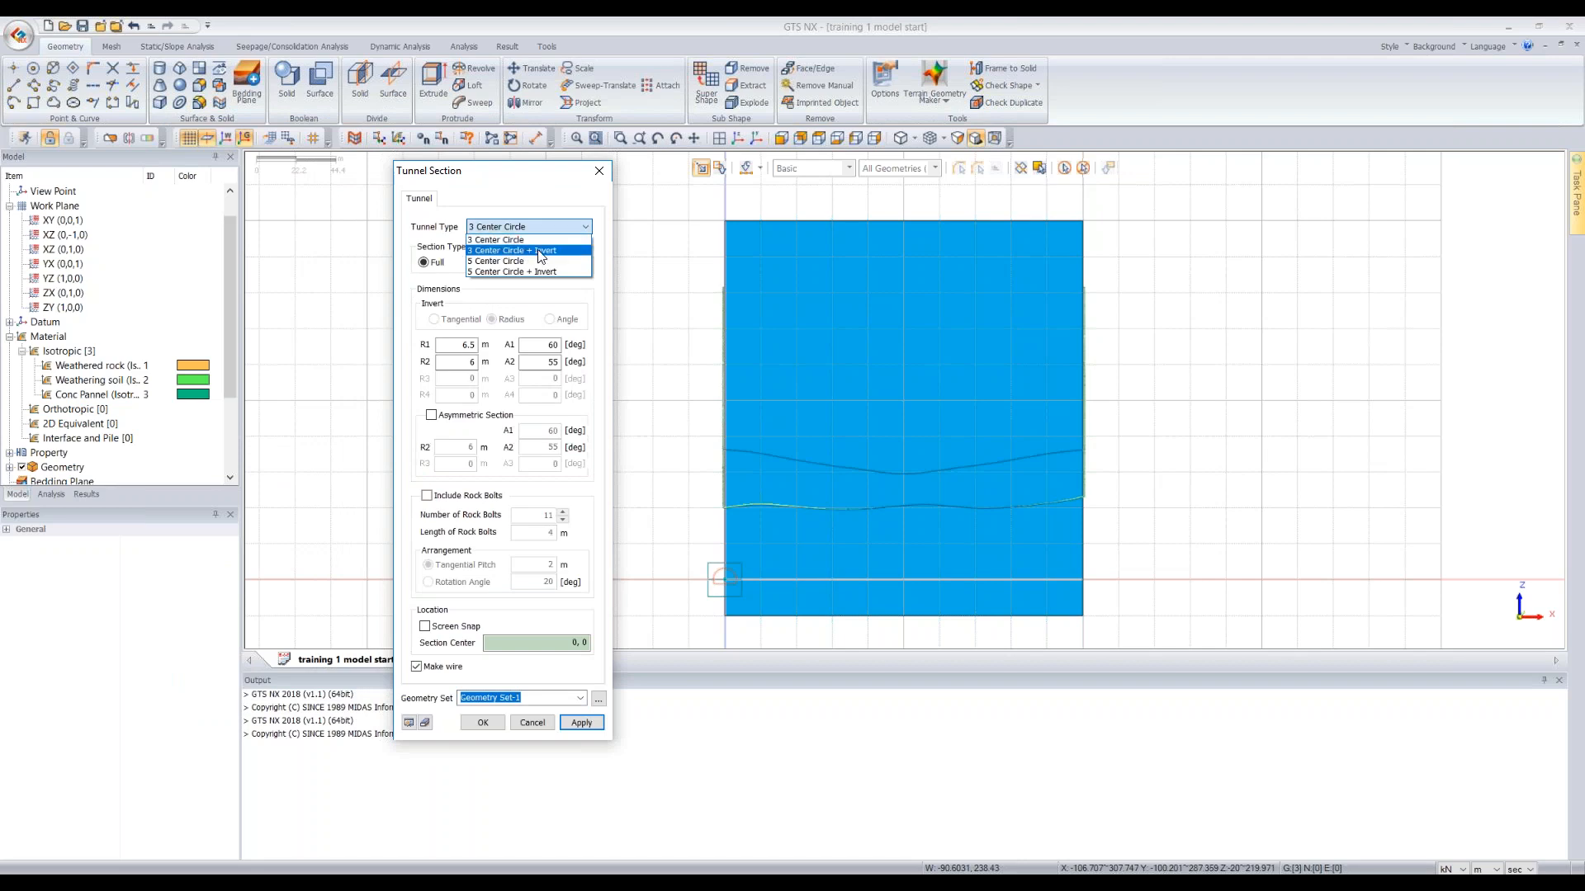
left_click(505, 239)
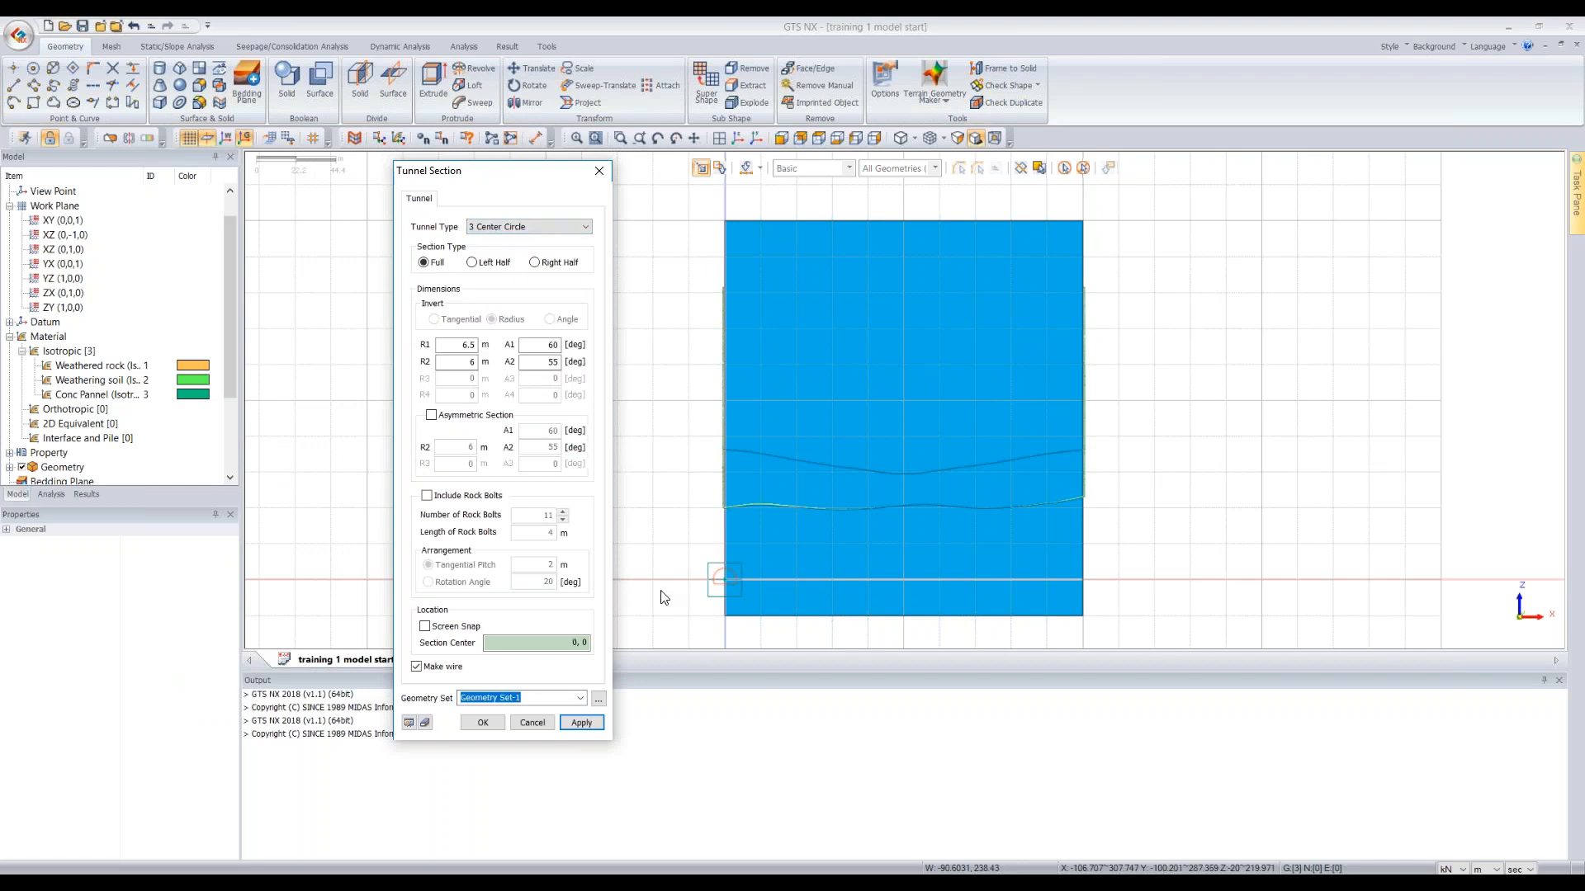
scroll(713, 591, "up", 3)
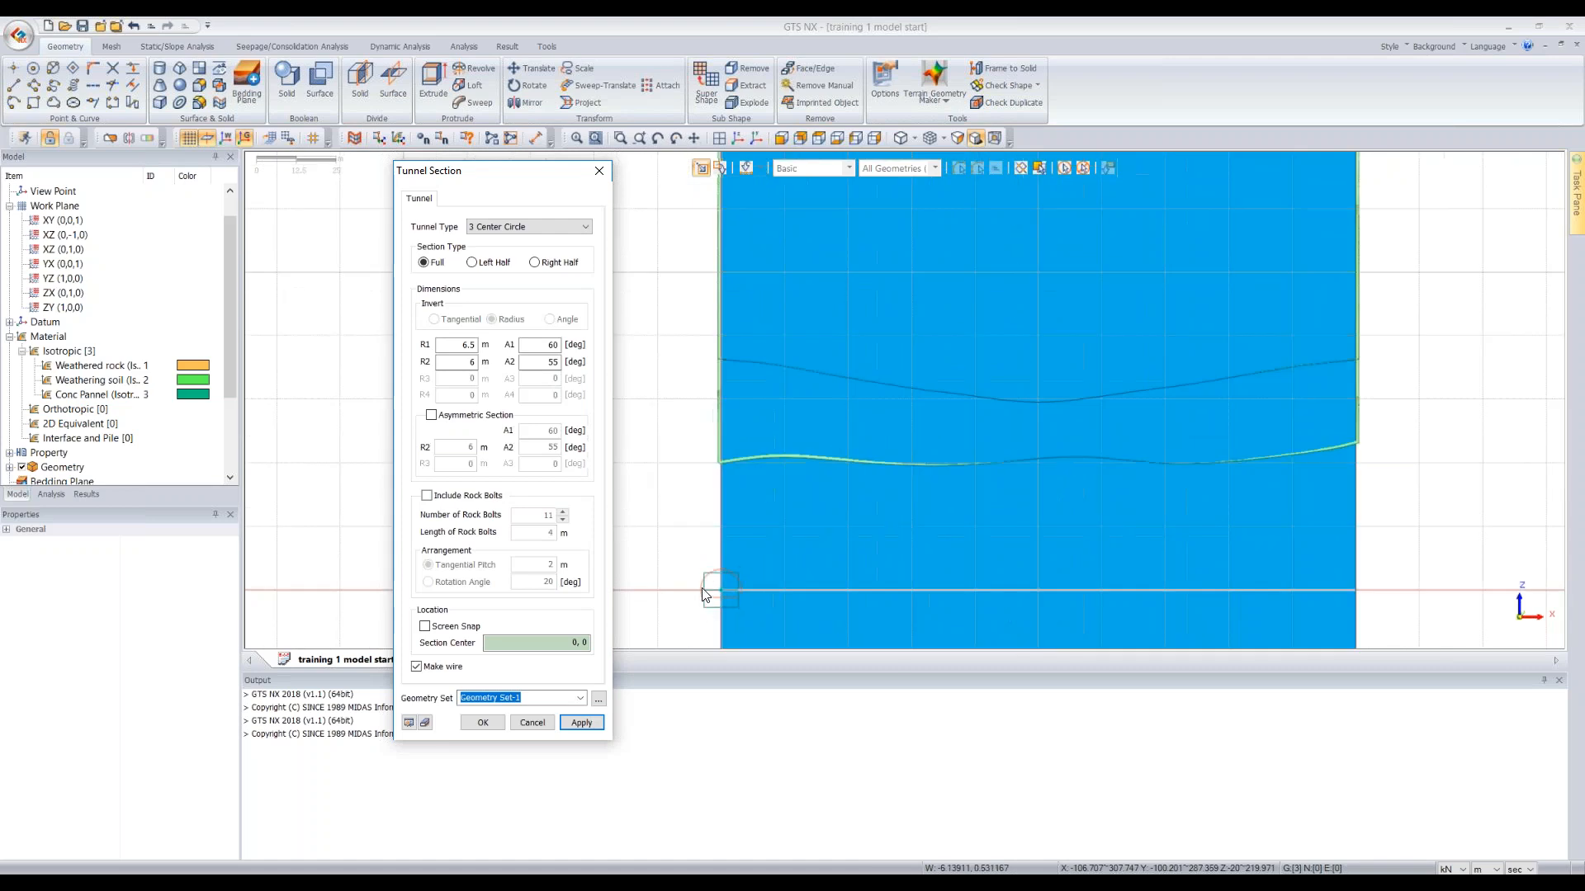
scroll(717, 591, "down", 1)
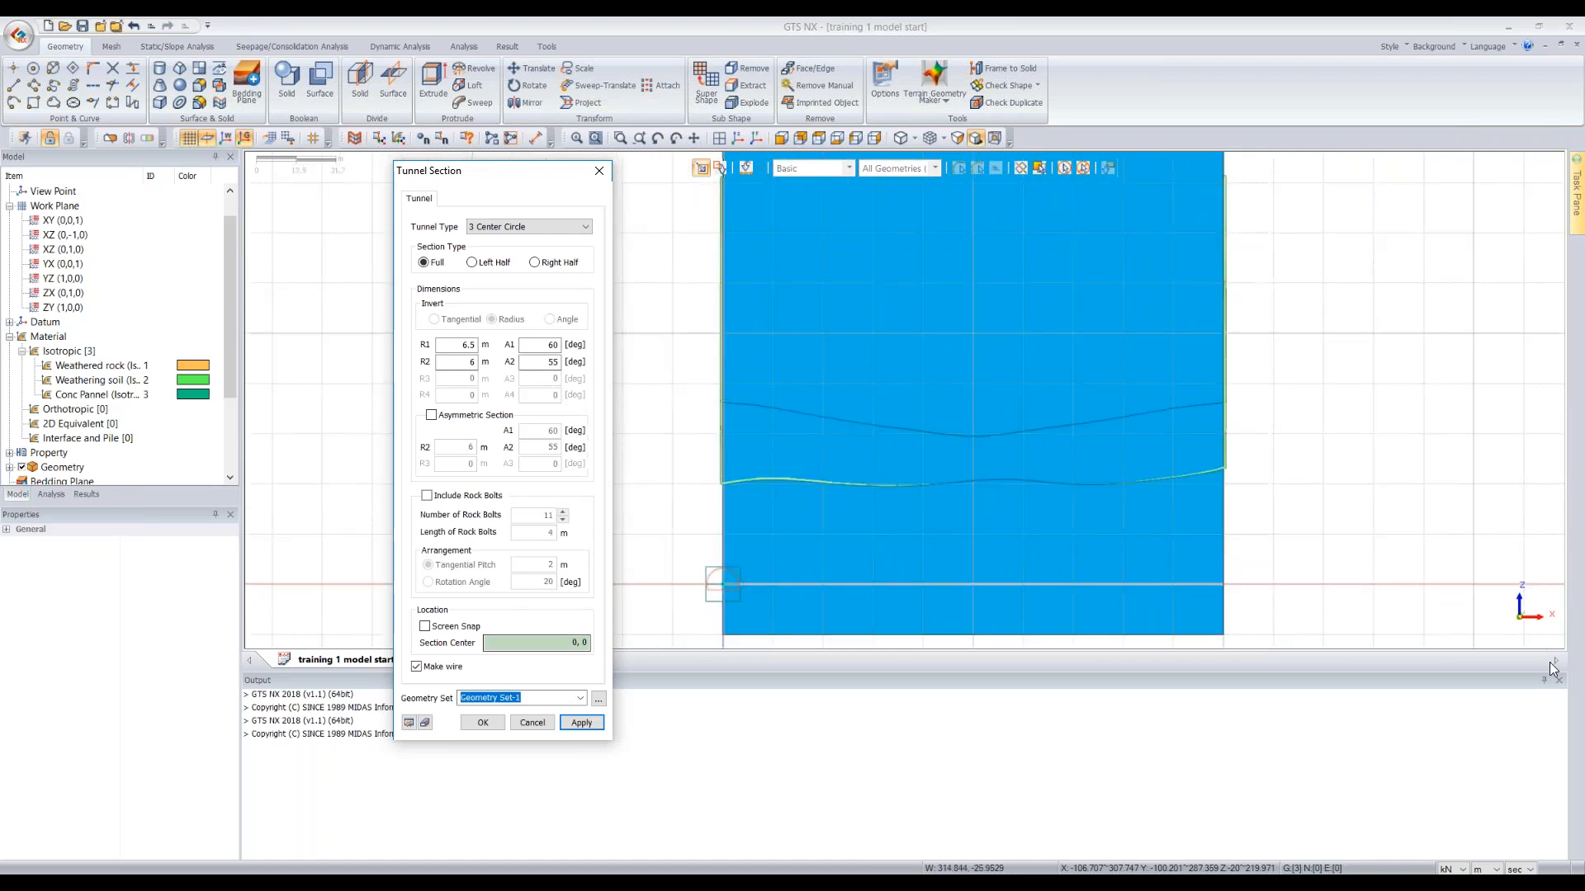
double_click(465, 344)
type("10")
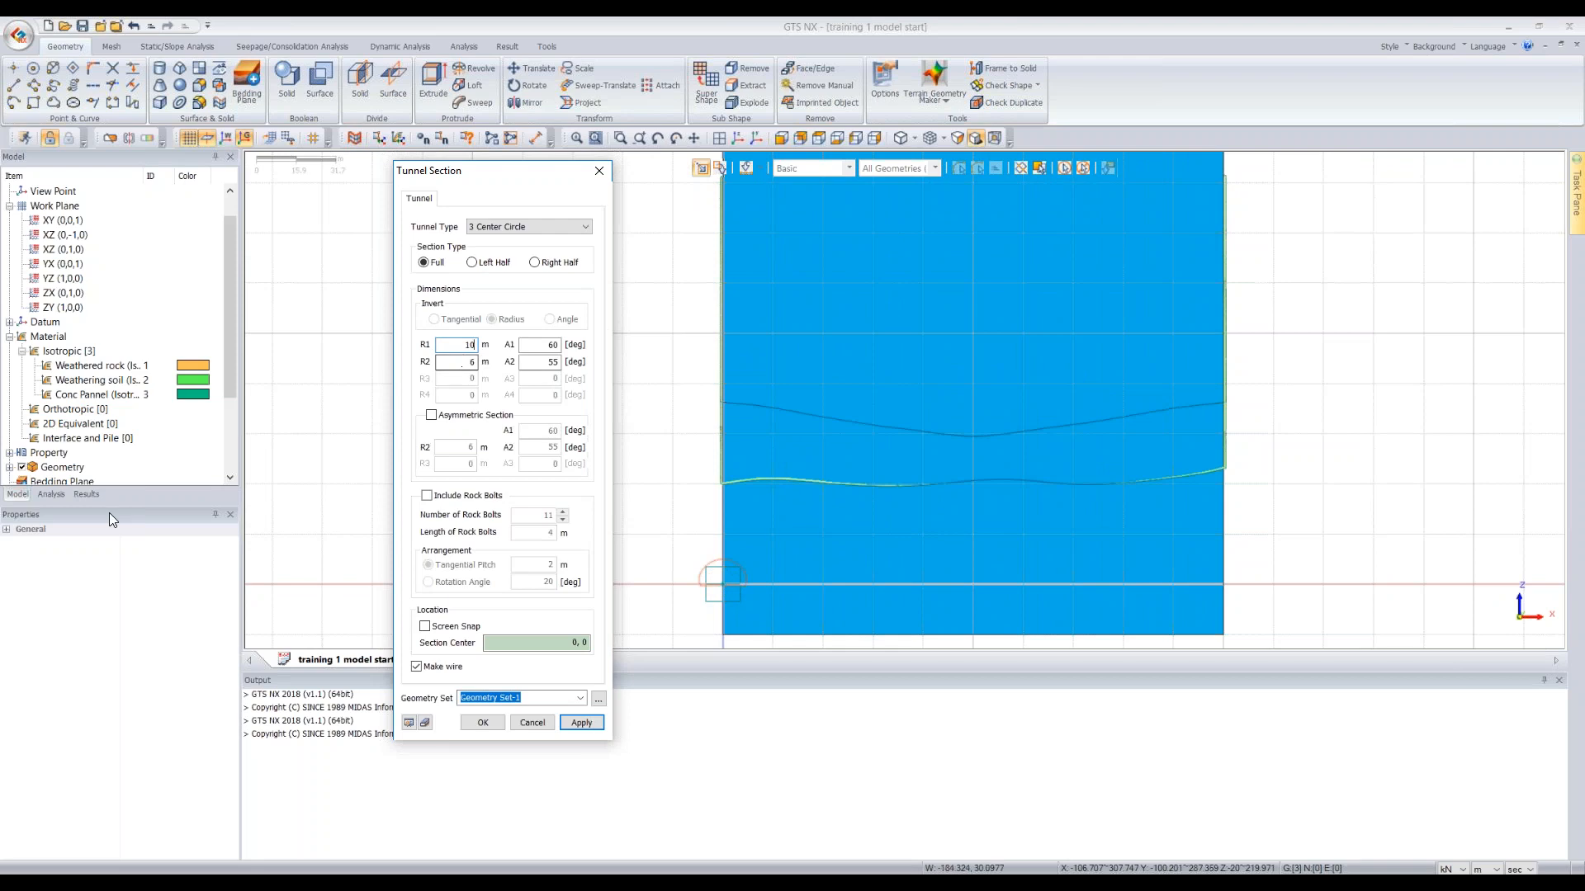
Switch to the presentation and look up the tunnel section's location, radii, angles and rock bolt values
mouse_move(262, 873)
left_click(352, 813)
left_click(416, 594)
key("Left")
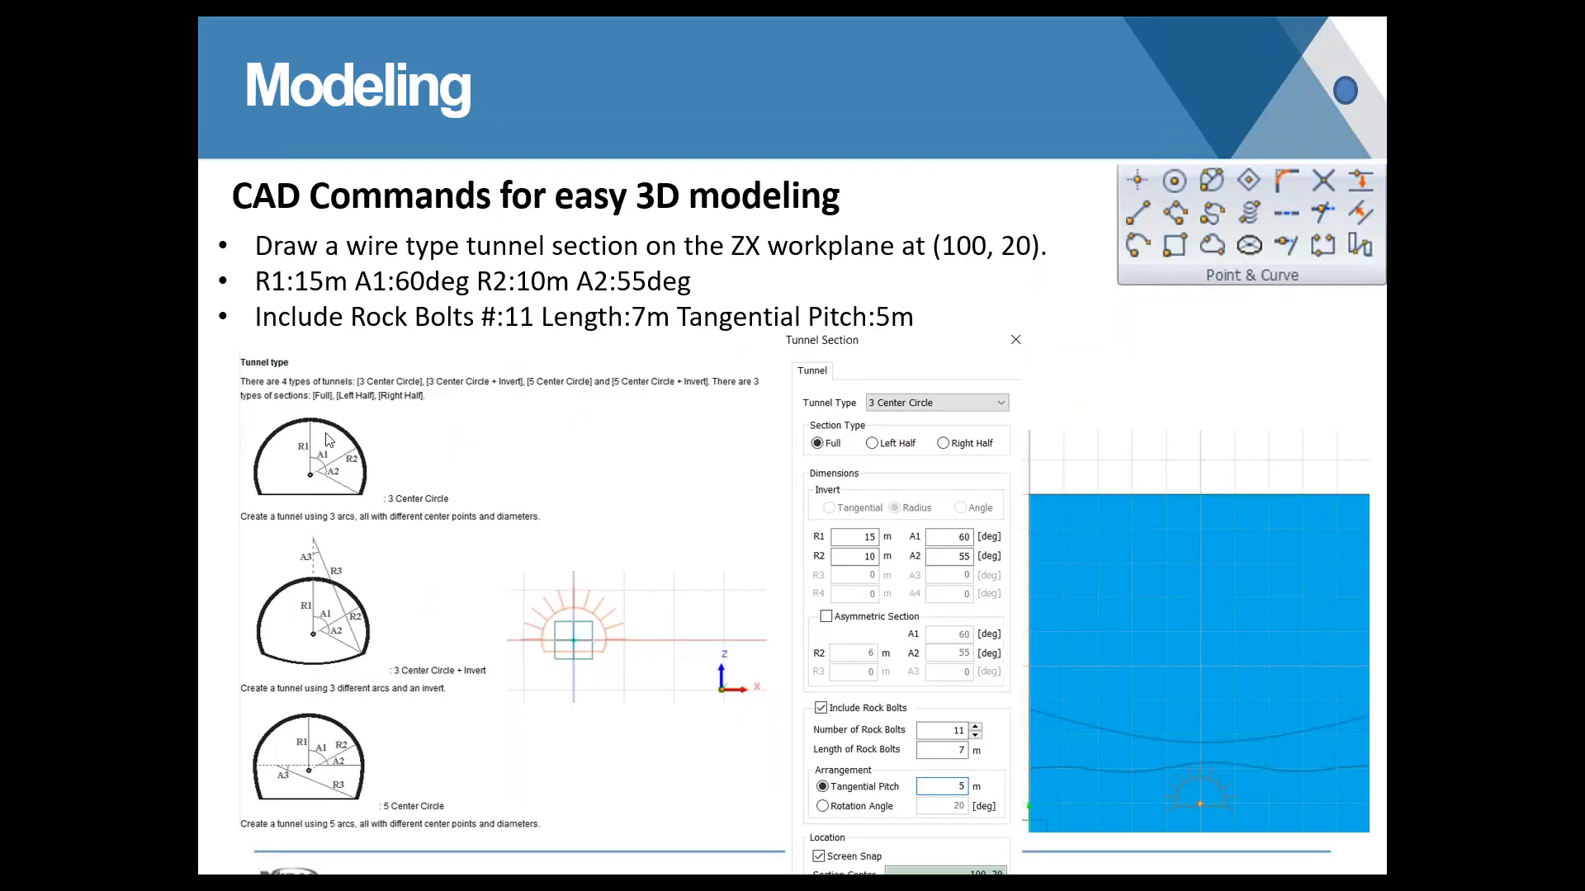
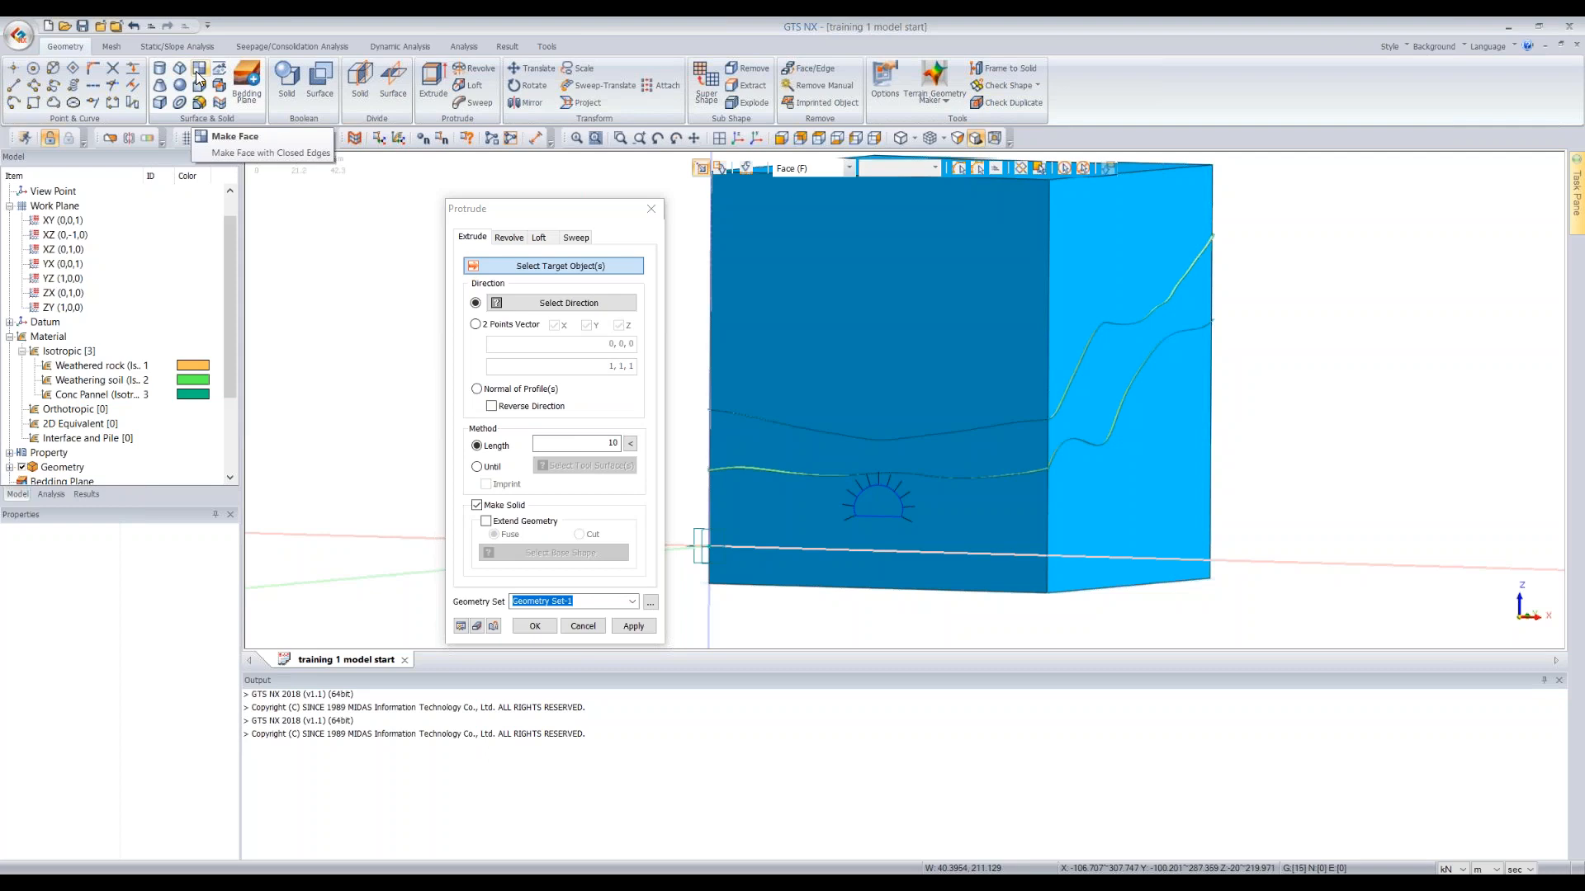
Preview a face made from the four edges of the tunnel outline and discard it
left_click(198, 74)
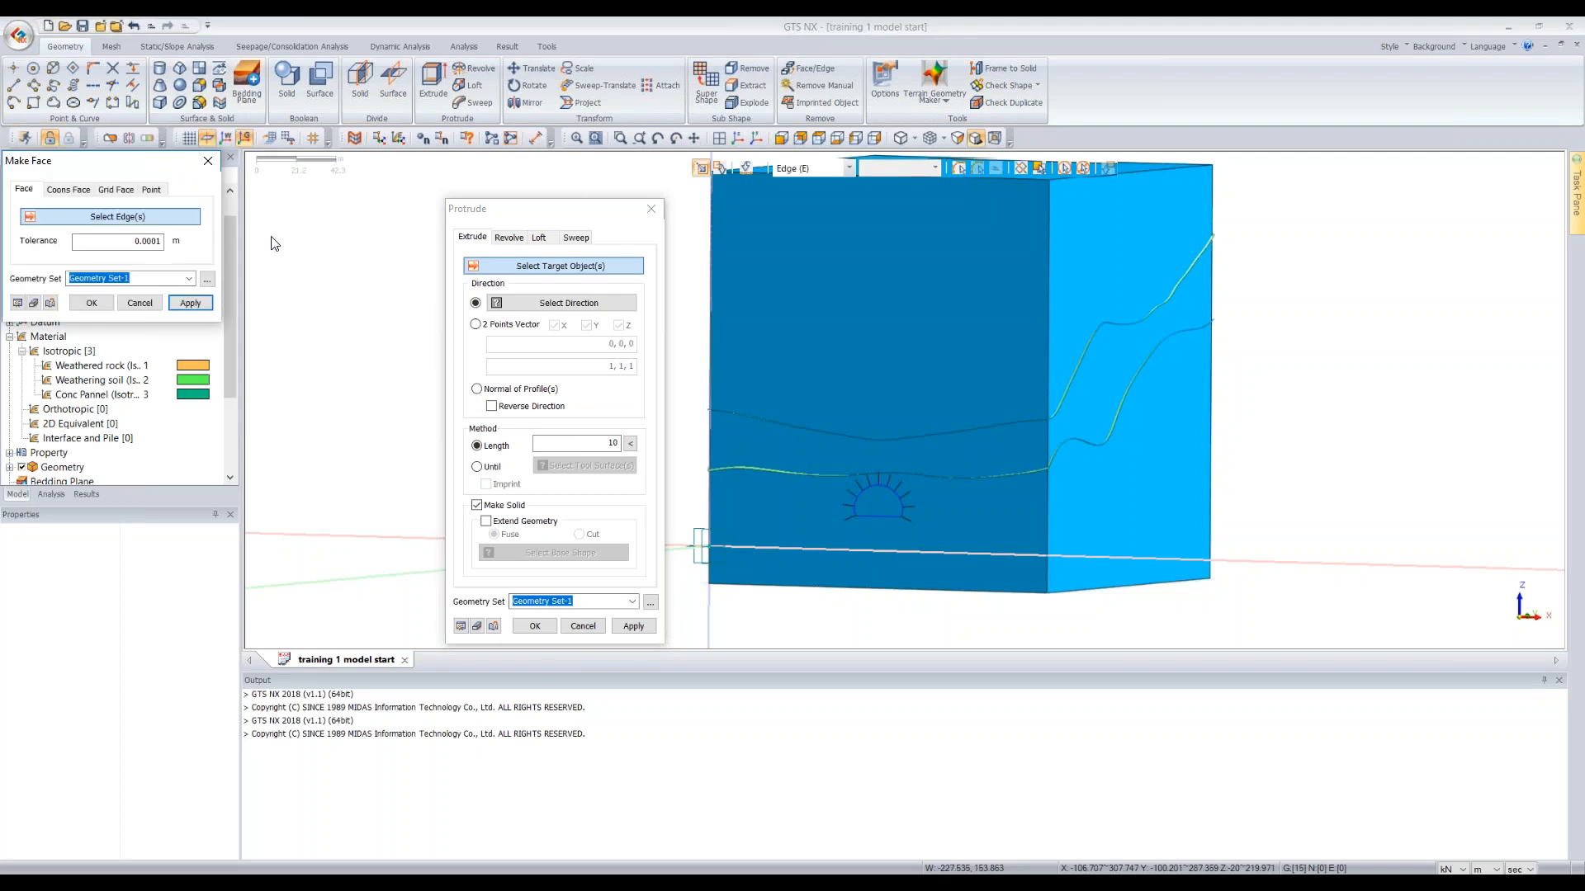
left_click_drag(570, 295, 571, 302)
left_click(883, 518)
left_click(864, 490)
left_click(908, 506)
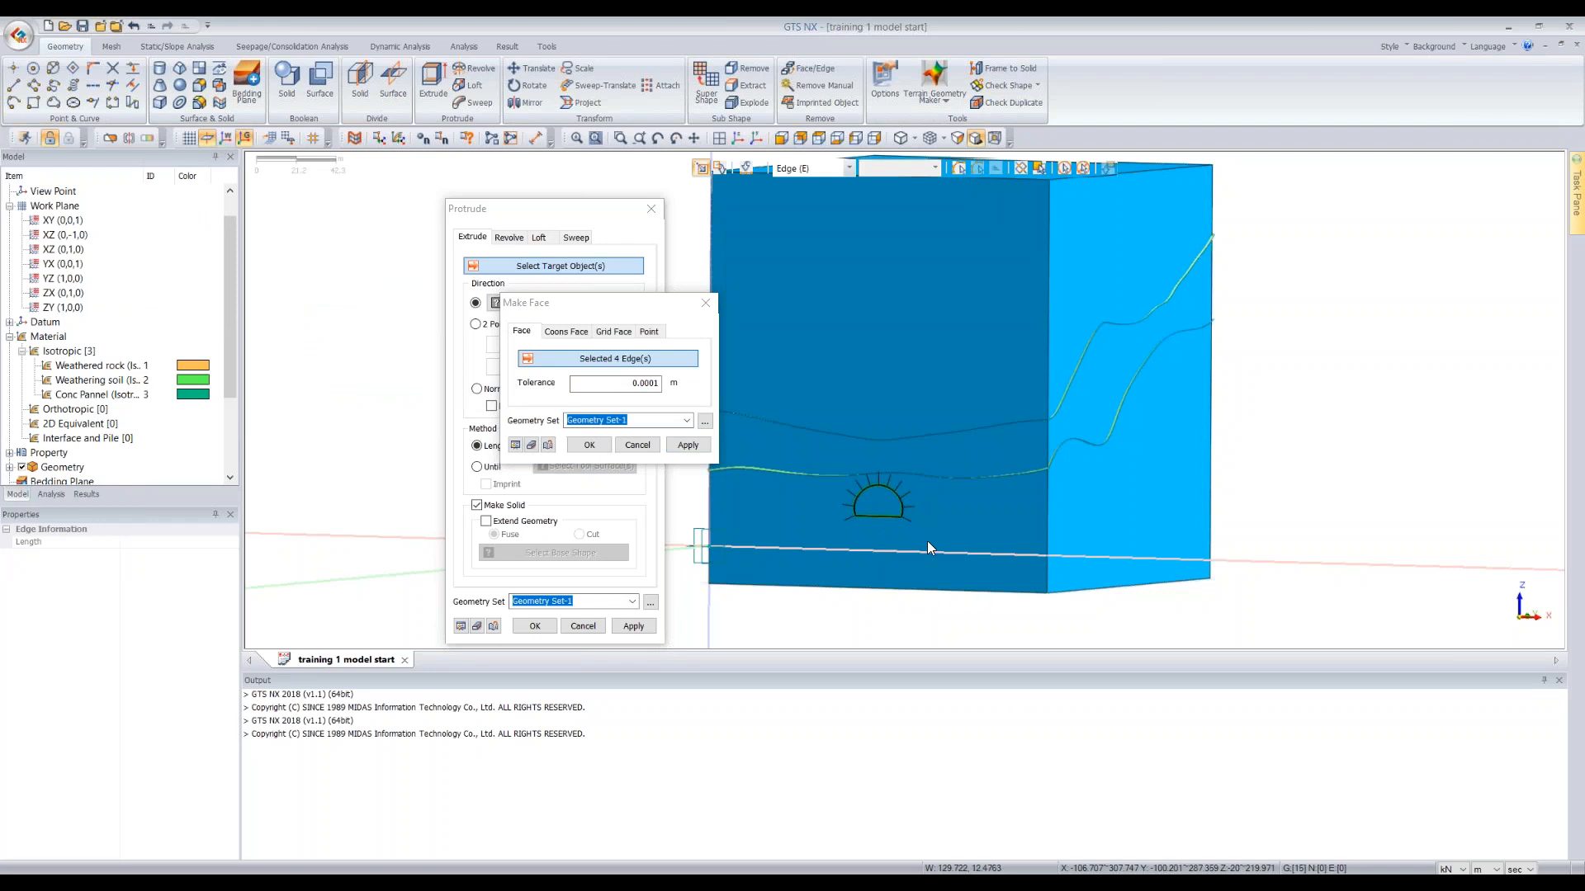
left_click(516, 446)
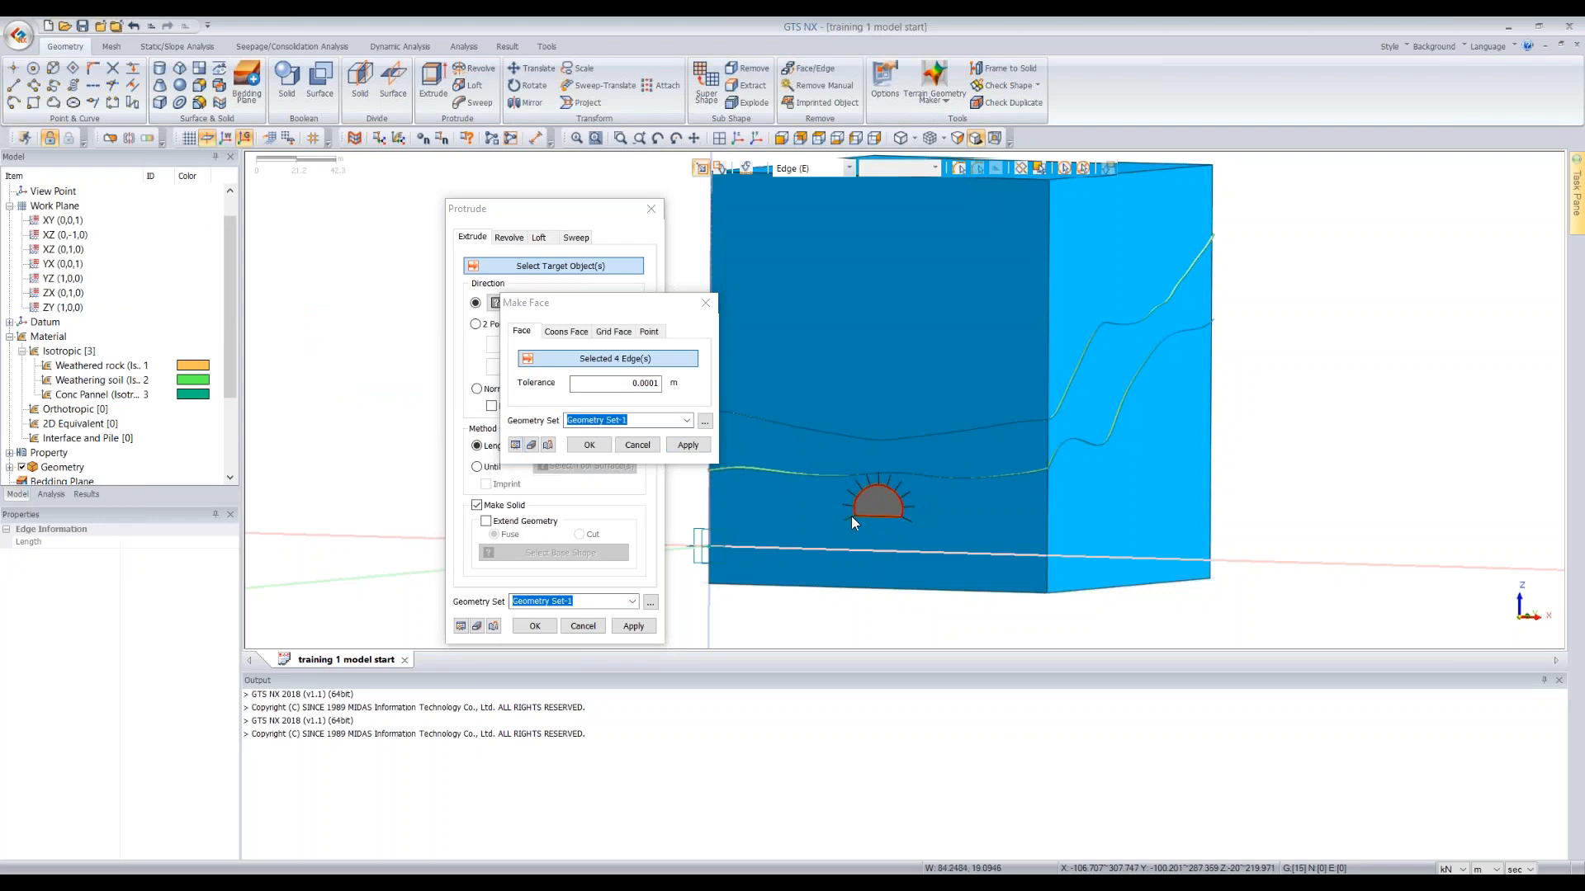
left_click(706, 303)
Set the selection filter to Edge and select the tunnel outline's four edges as the extrusion targets
left_click(781, 169)
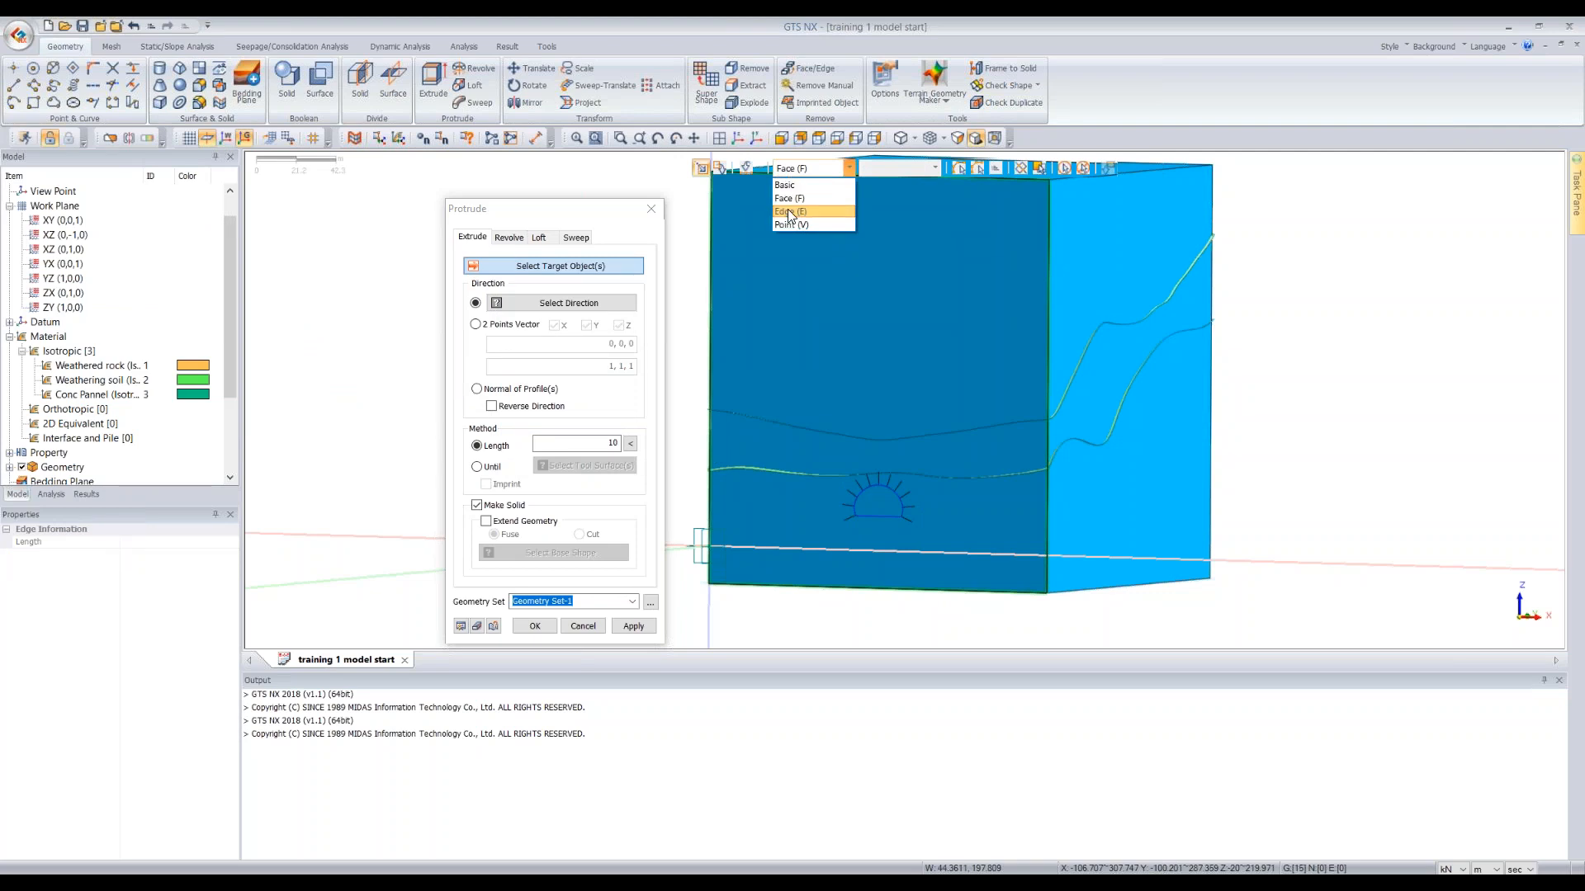
left_click(787, 213)
left_click(859, 508)
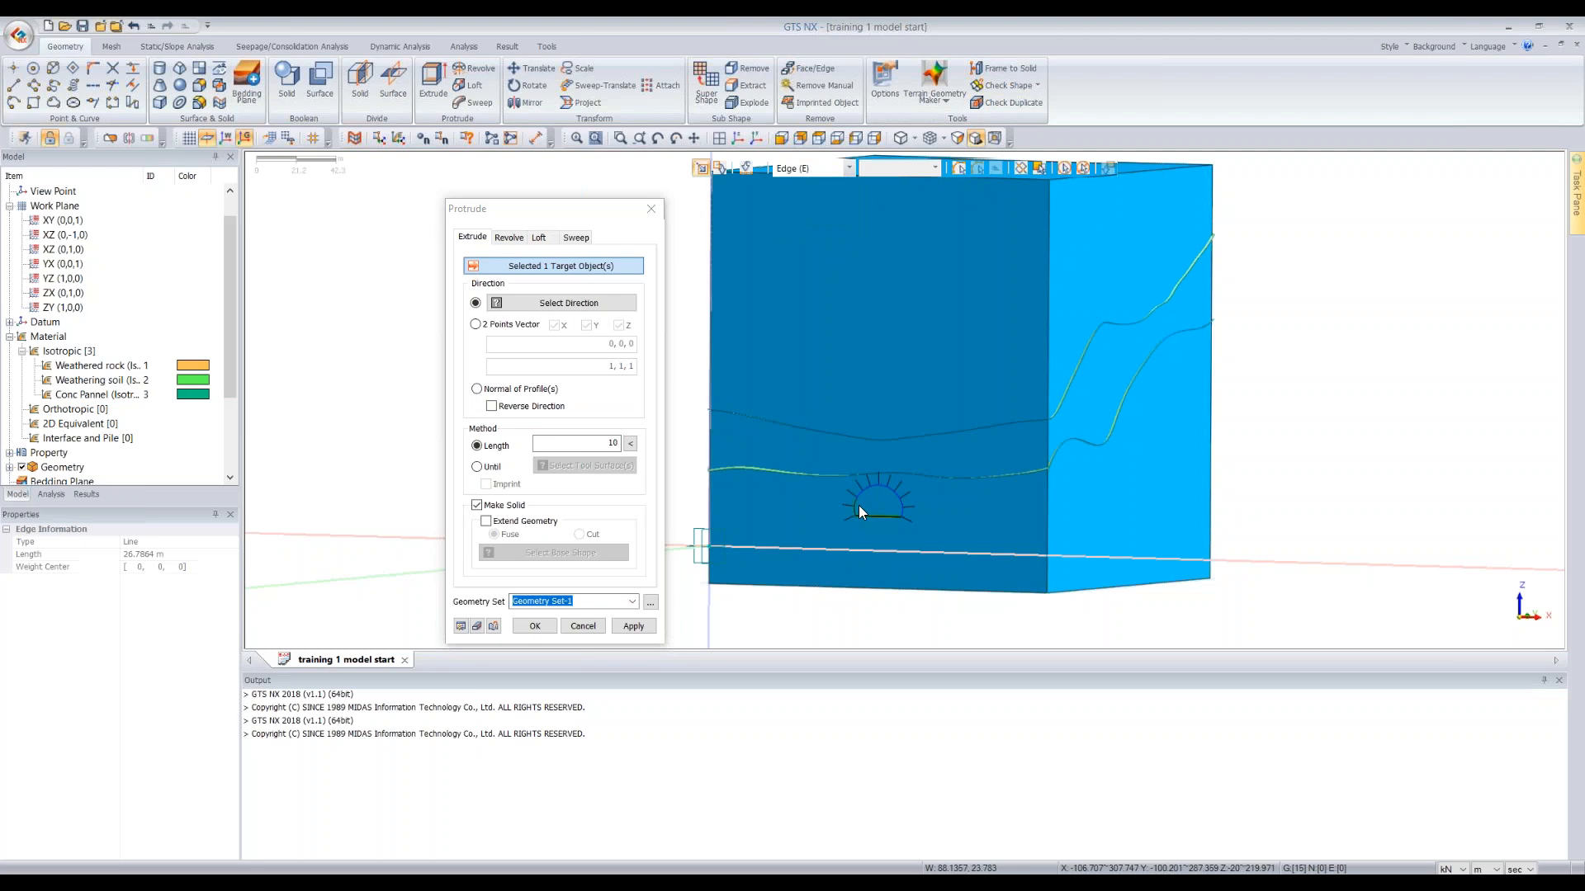
left_click(858, 496)
left_click(900, 507)
middle_click_drag(999, 448, 935, 212)
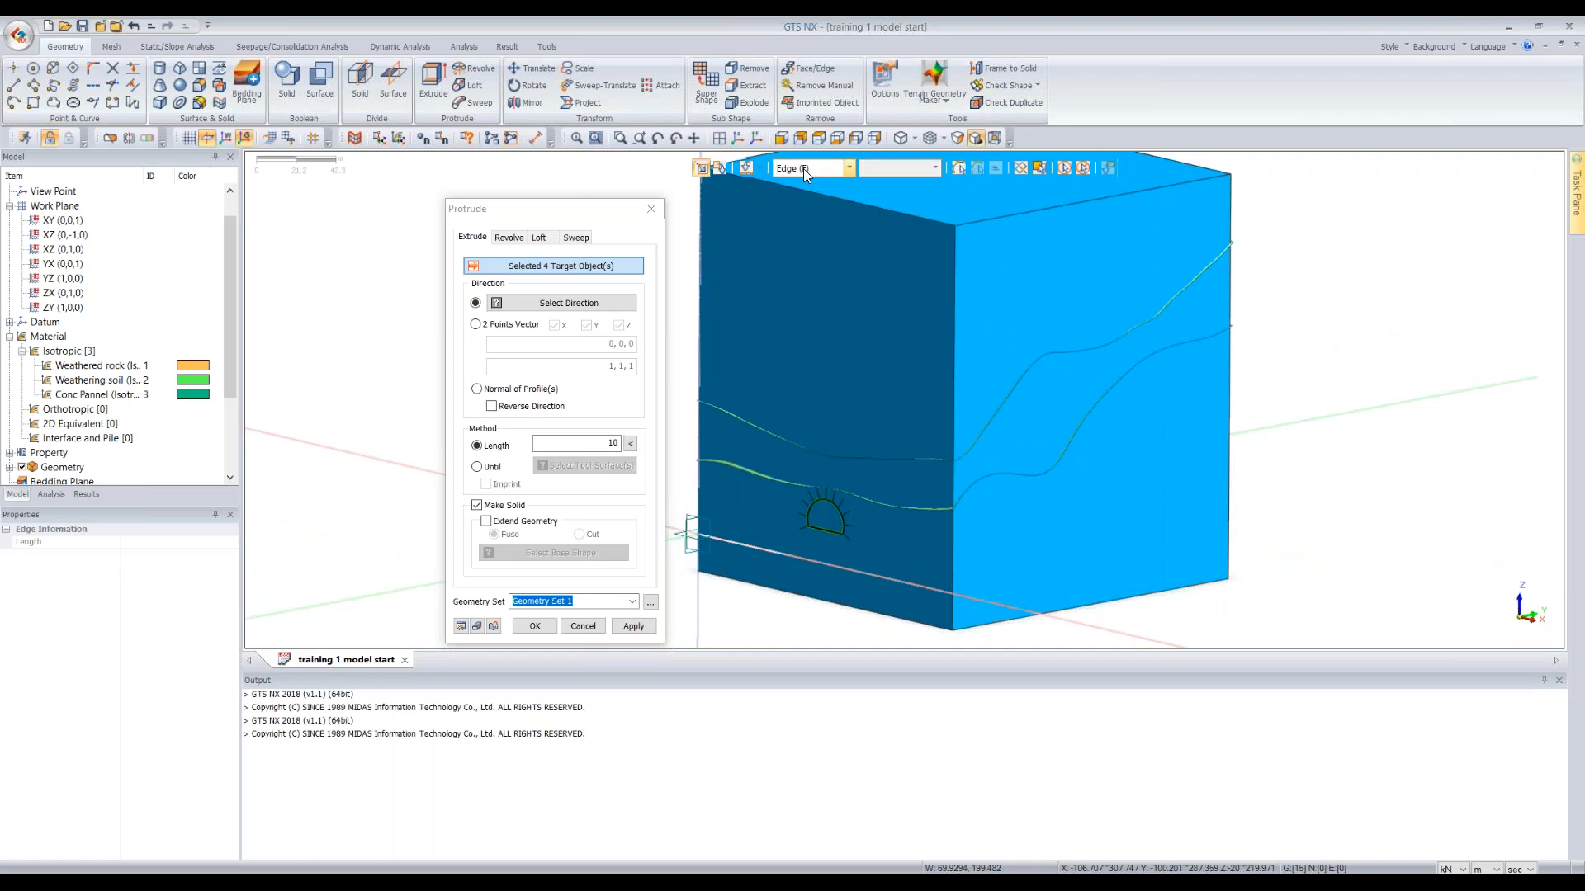
Set the extrusion direction along the Y axis with a length of 200, and preview the solid tunnel
left_click(614, 307)
left_click(611, 297)
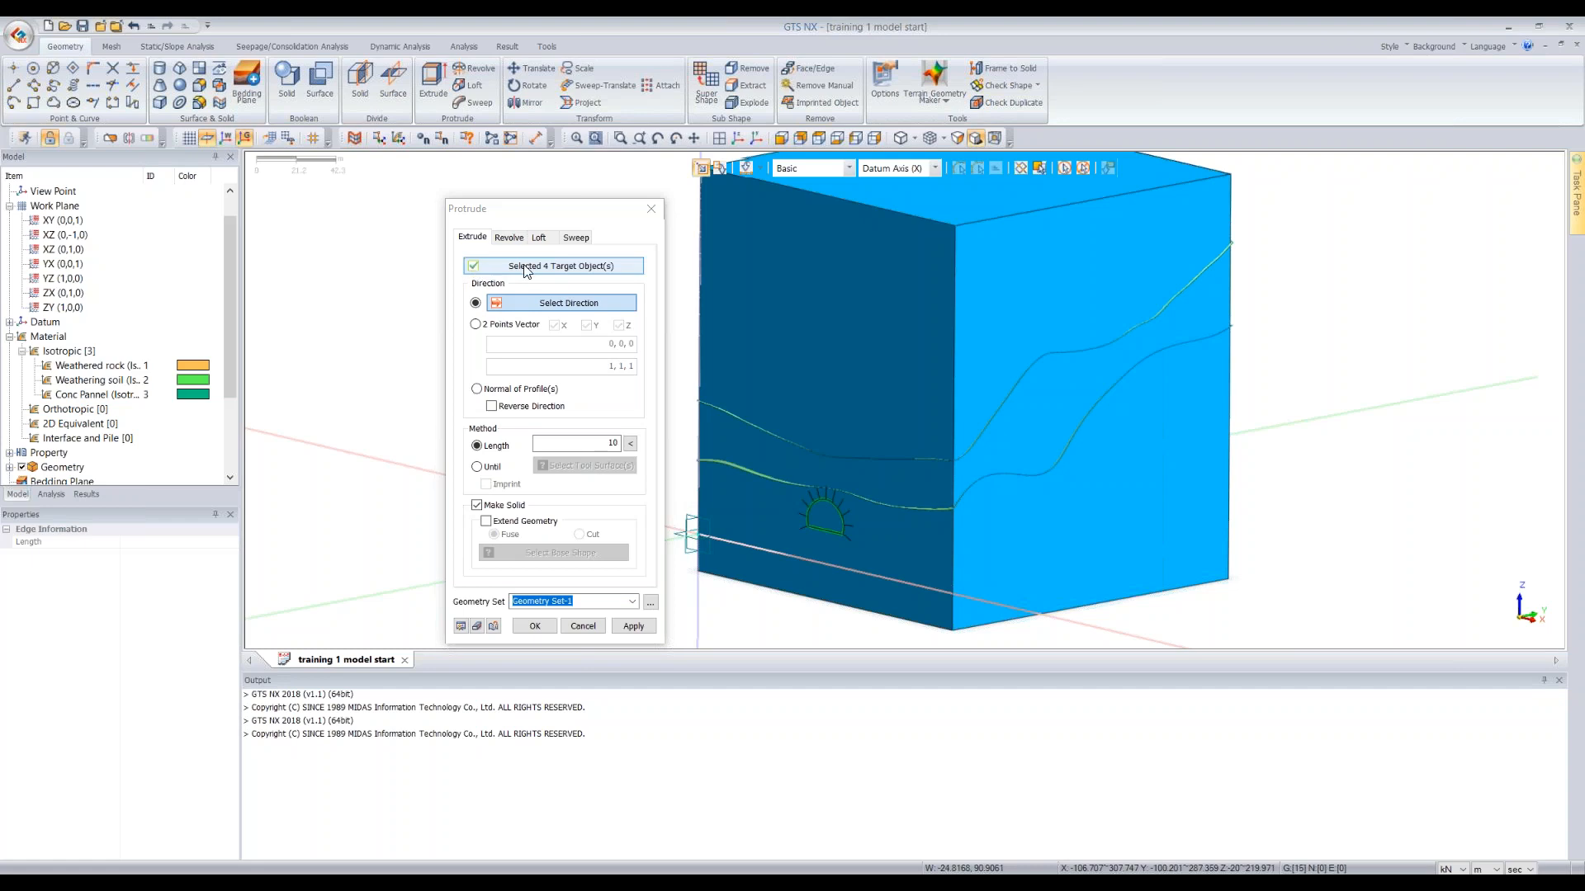
left_click(1423, 405)
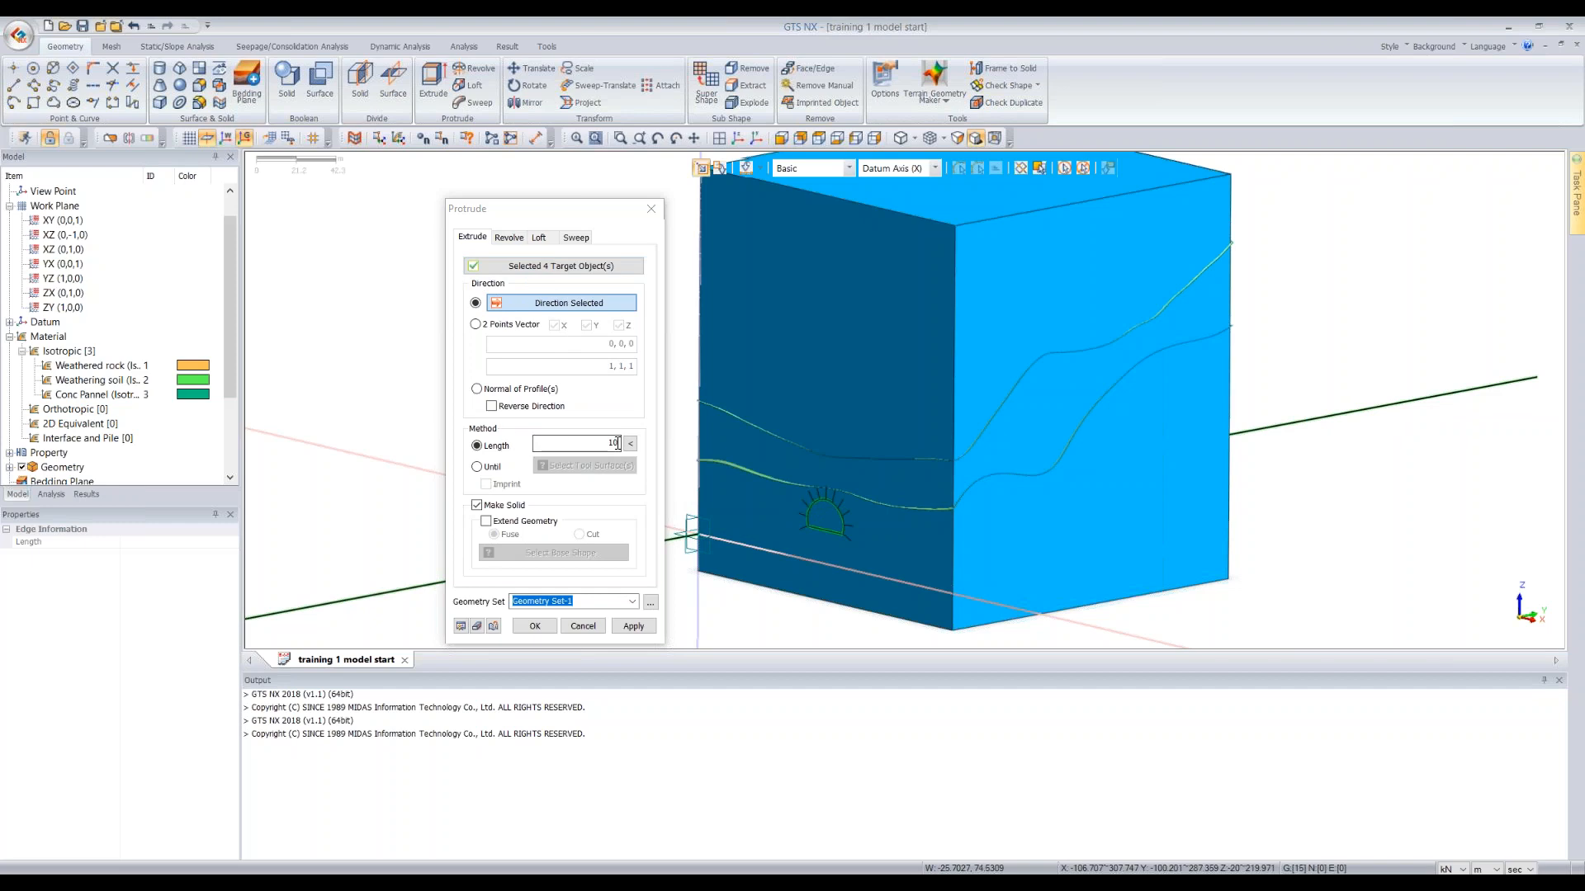
left_click_drag(606, 443, 639, 443)
type("200")
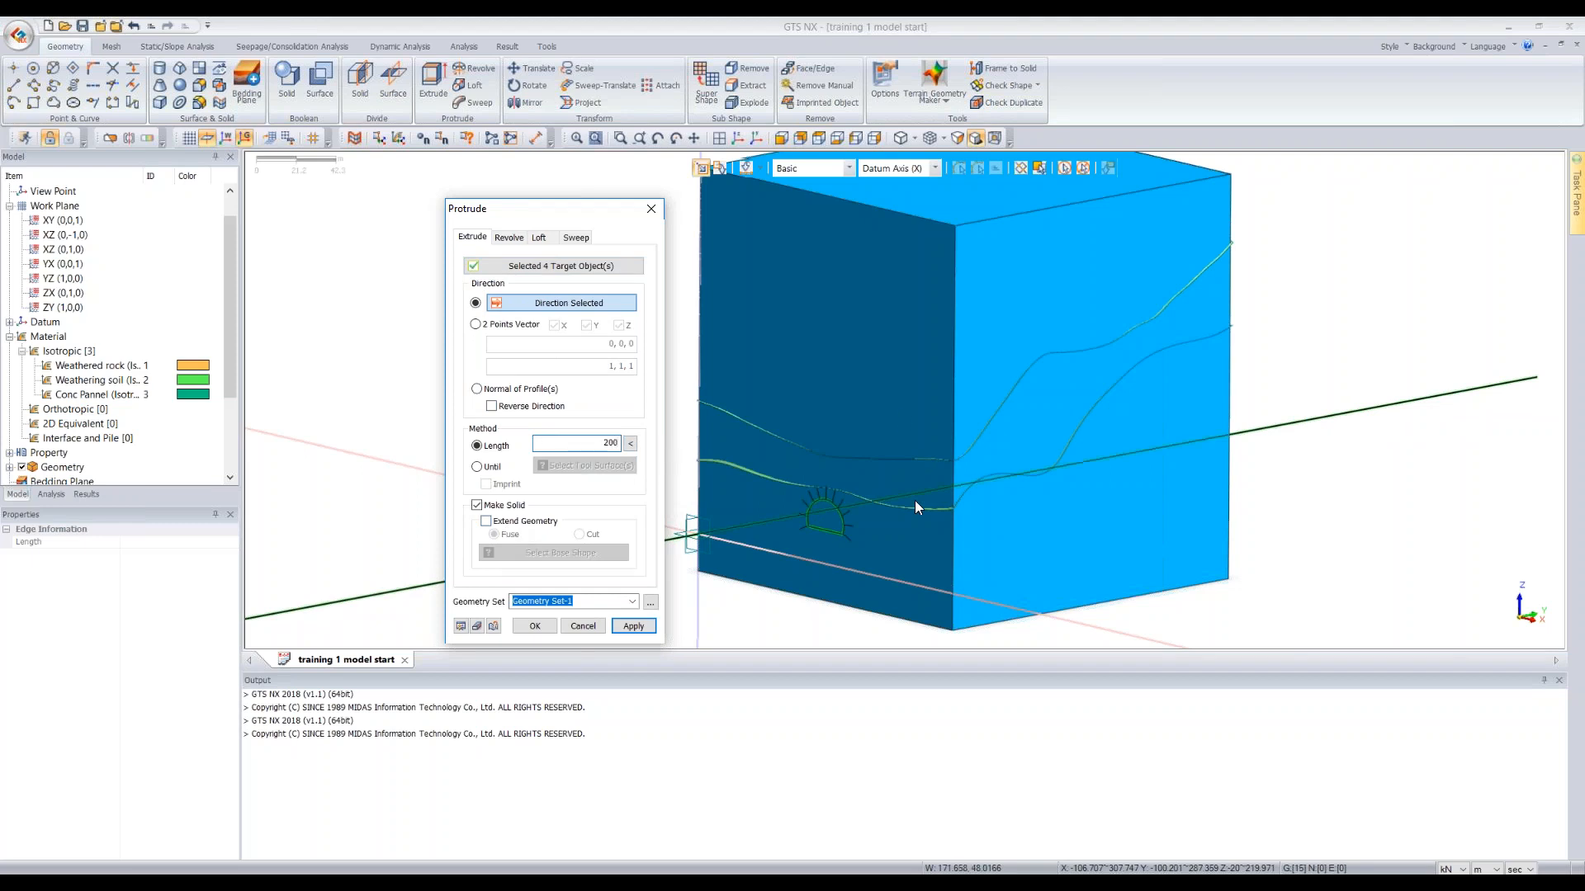
left_click(461, 626)
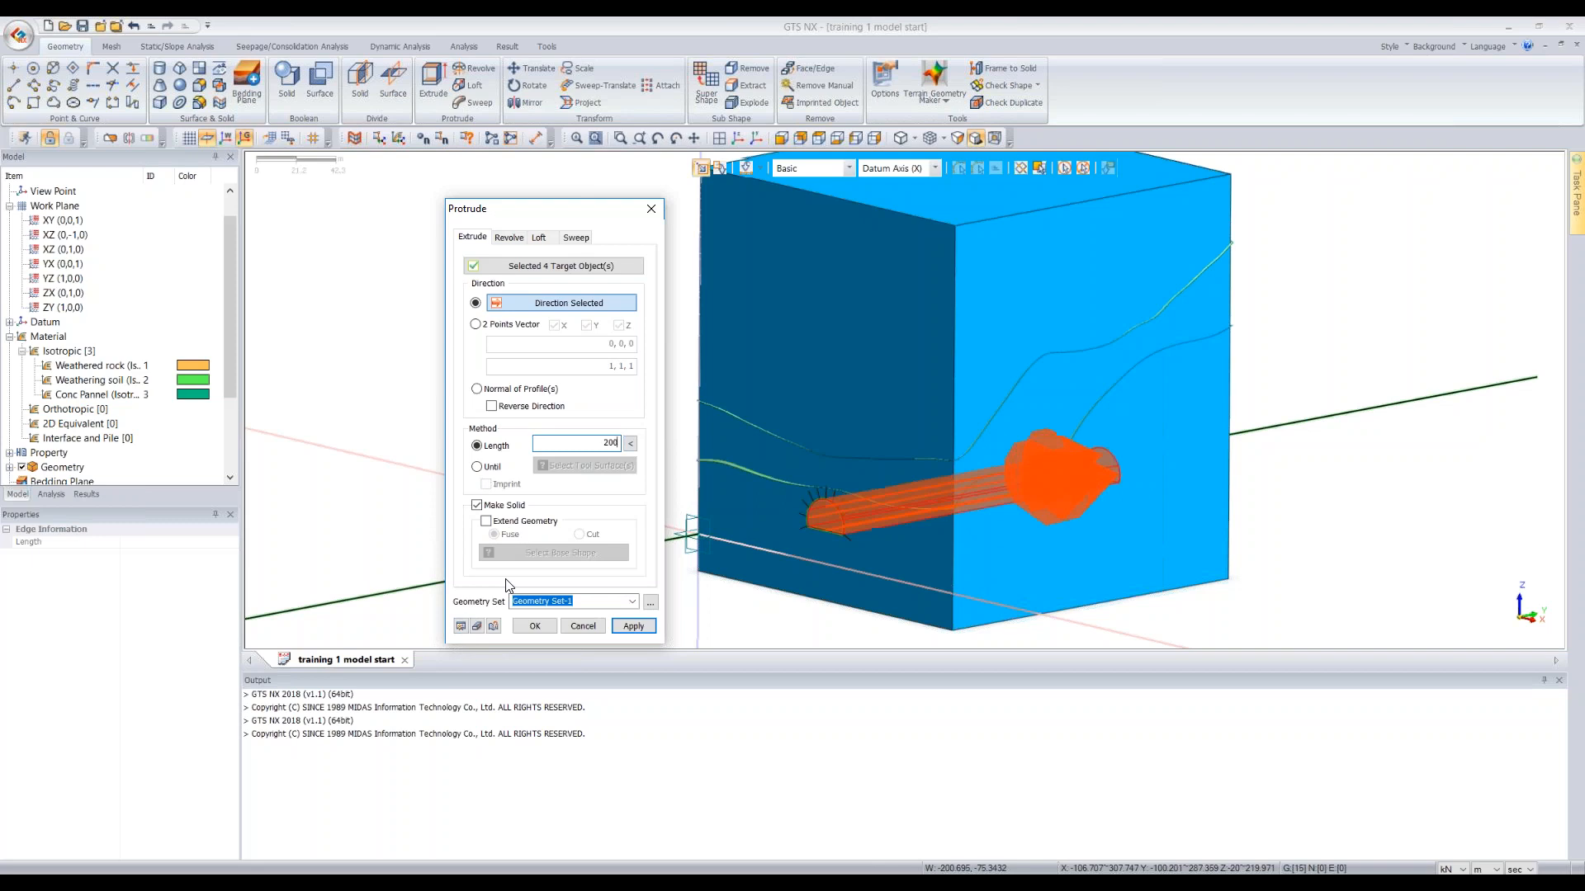
Check the previewed 200 m tunnel extrusion from the side and in isometric view, and create the solid
left_click(876, 138)
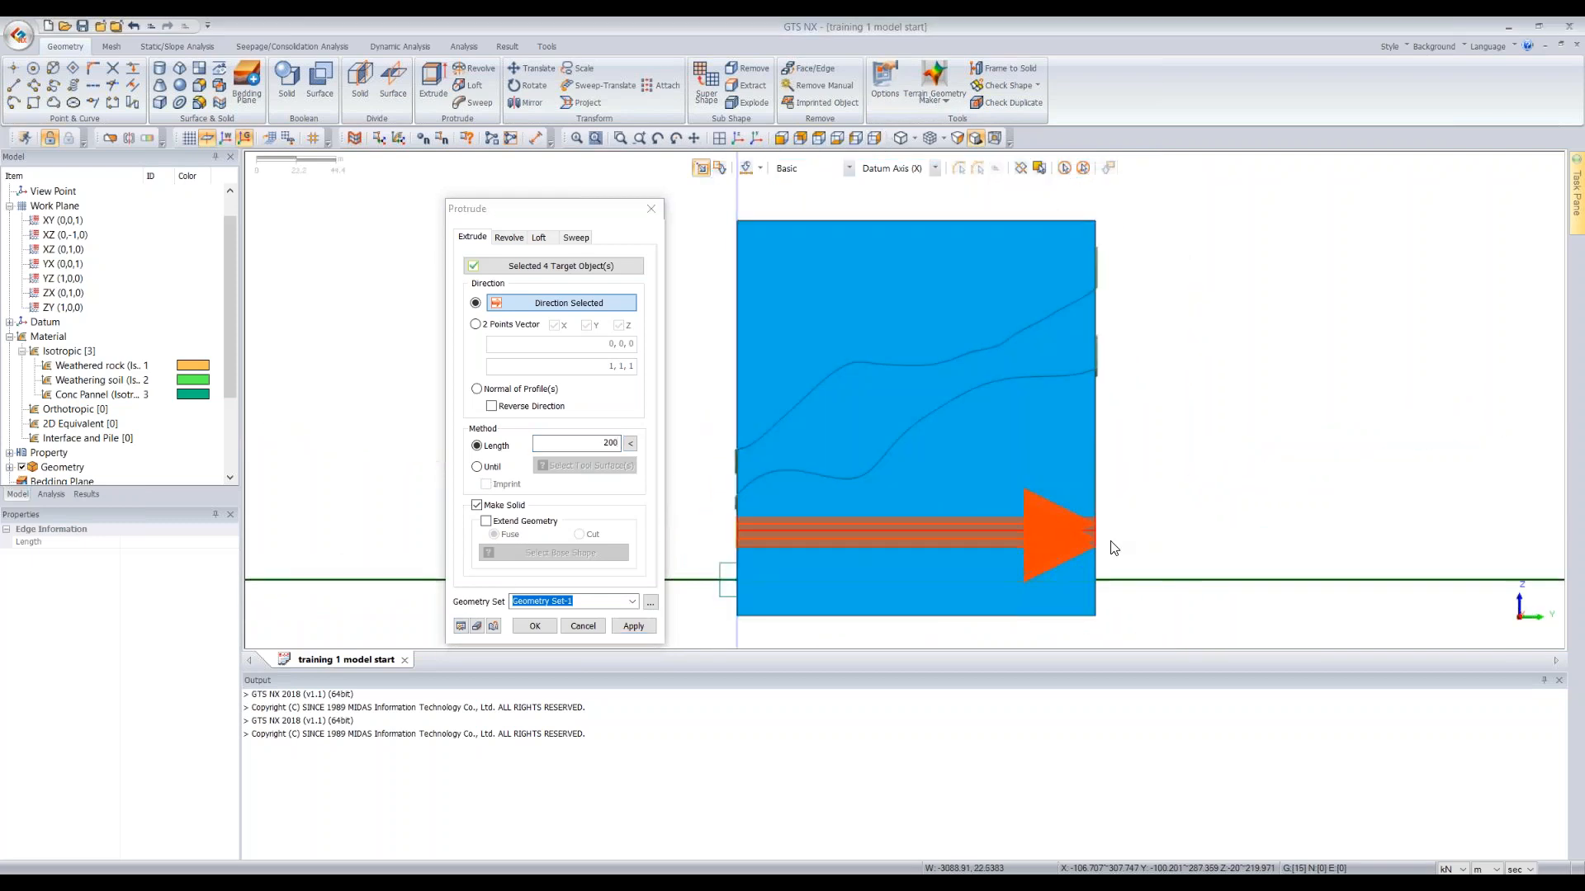
left_click(740, 137)
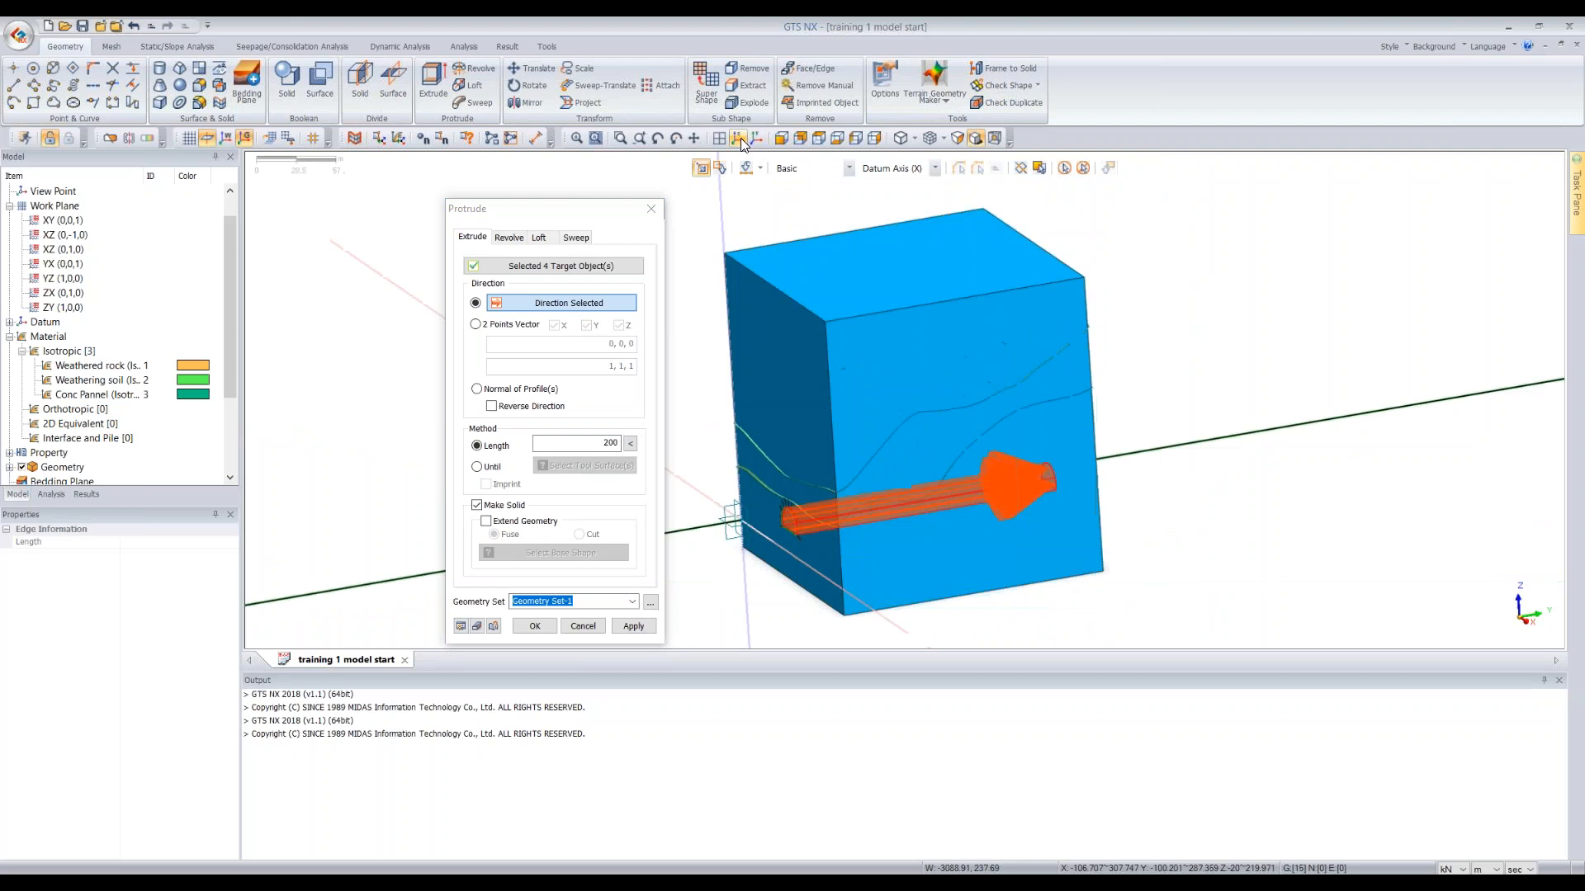
left_click(547, 627)
Start a Translate transform and select the 11 tunnel rock bolt curves as targets, leaving out the tunnel section curve
middle_click_drag(908, 429, 918, 363)
scroll(916, 413, "up", 5)
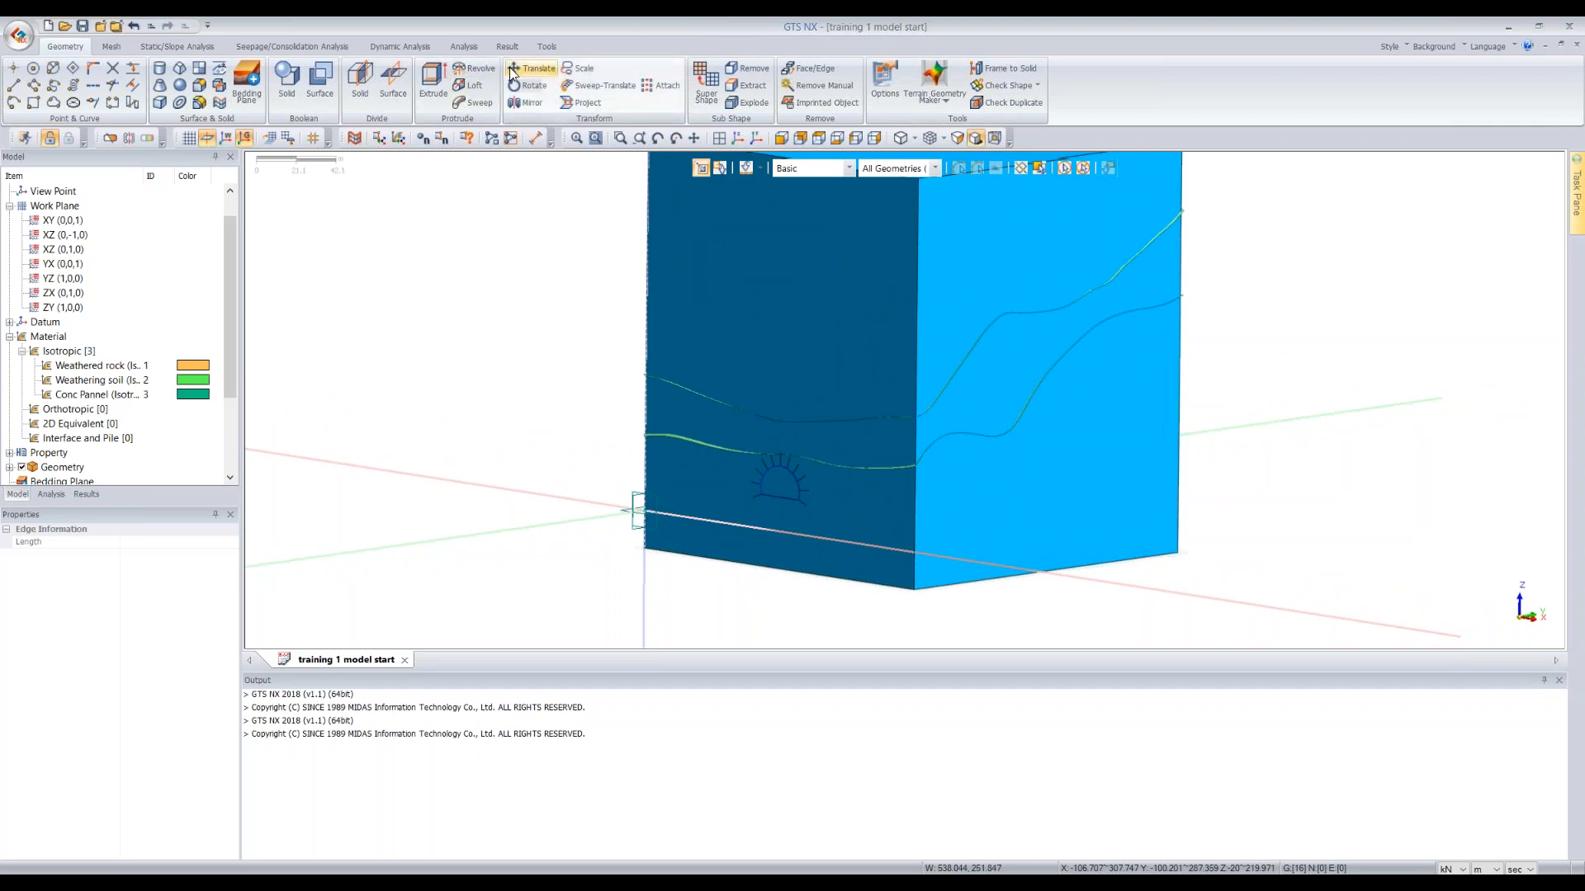
left_click(533, 67)
left_click_drag(146, 170, 498, 242)
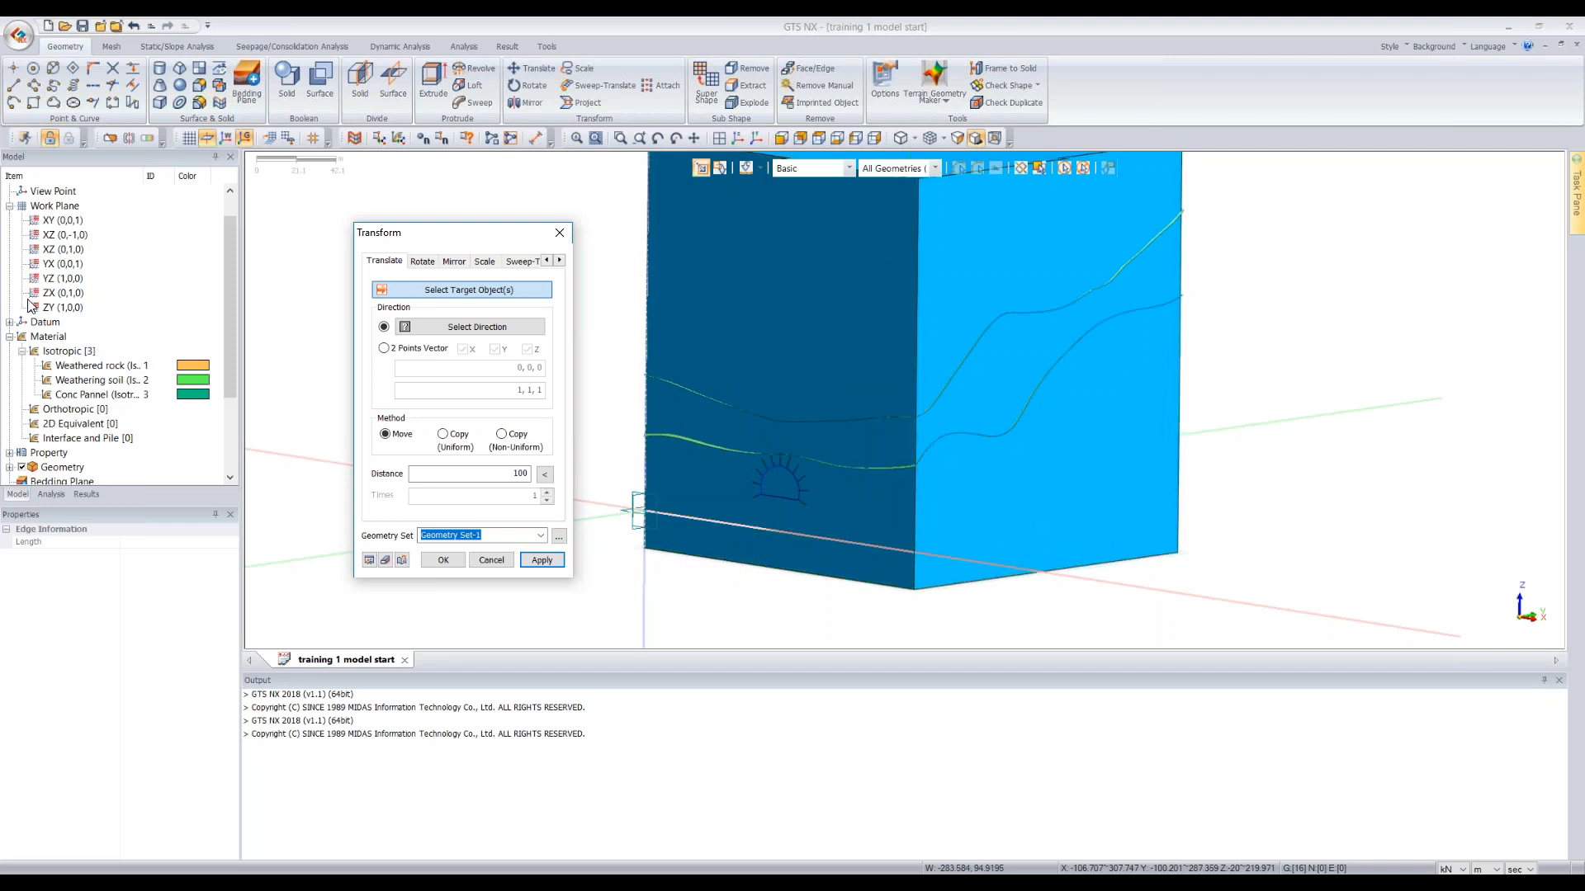
scroll(33, 303, "down", 3)
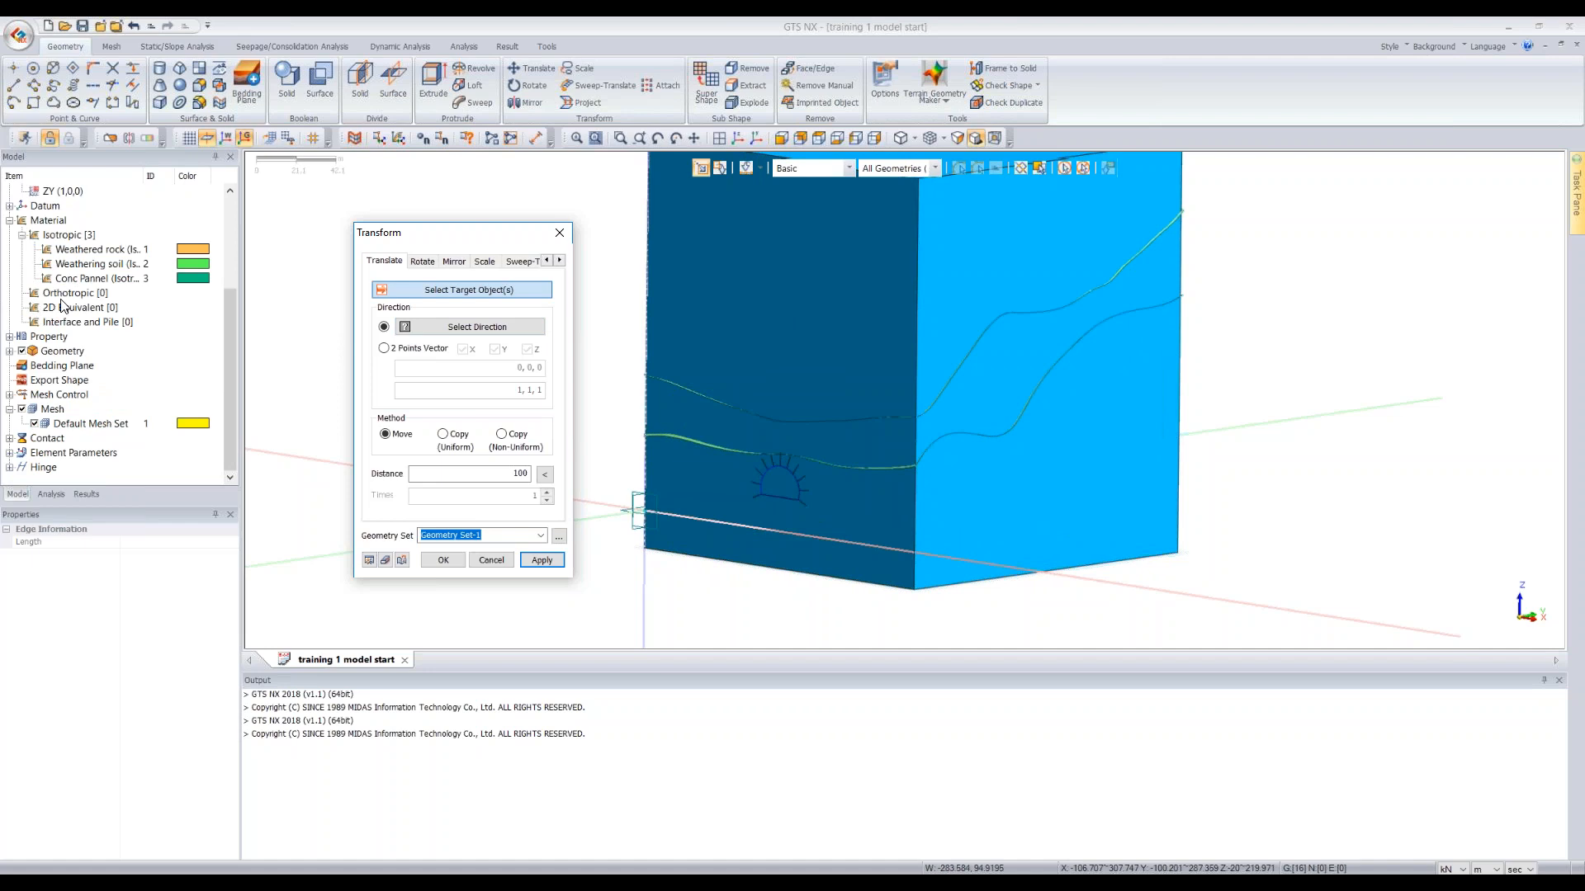
left_click(11, 352)
left_click(22, 367)
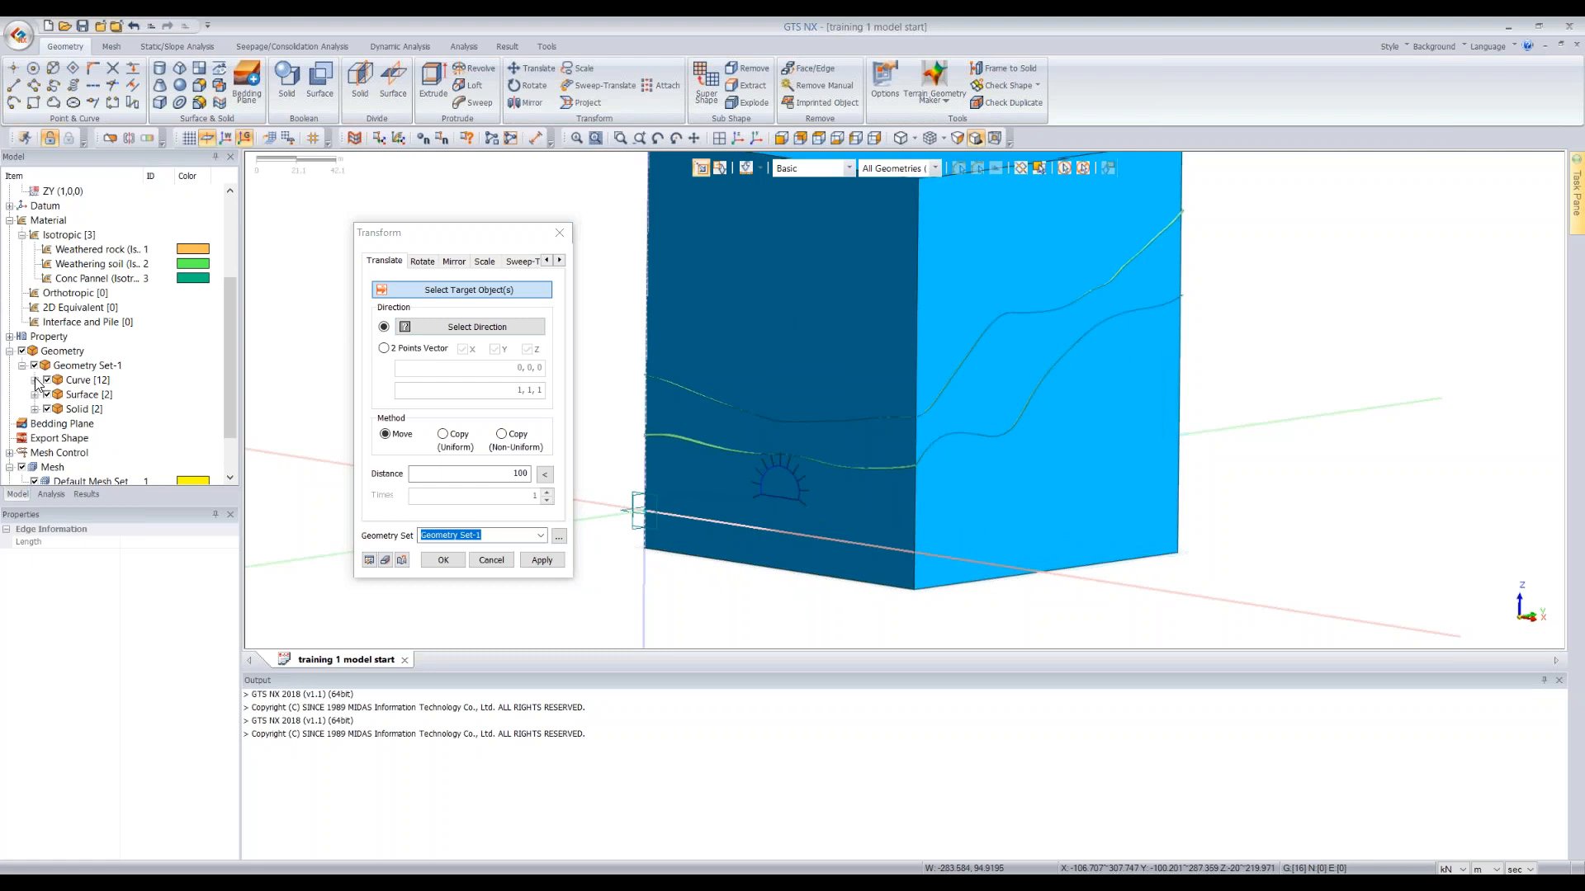
left_click(35, 380)
left_click(97, 308)
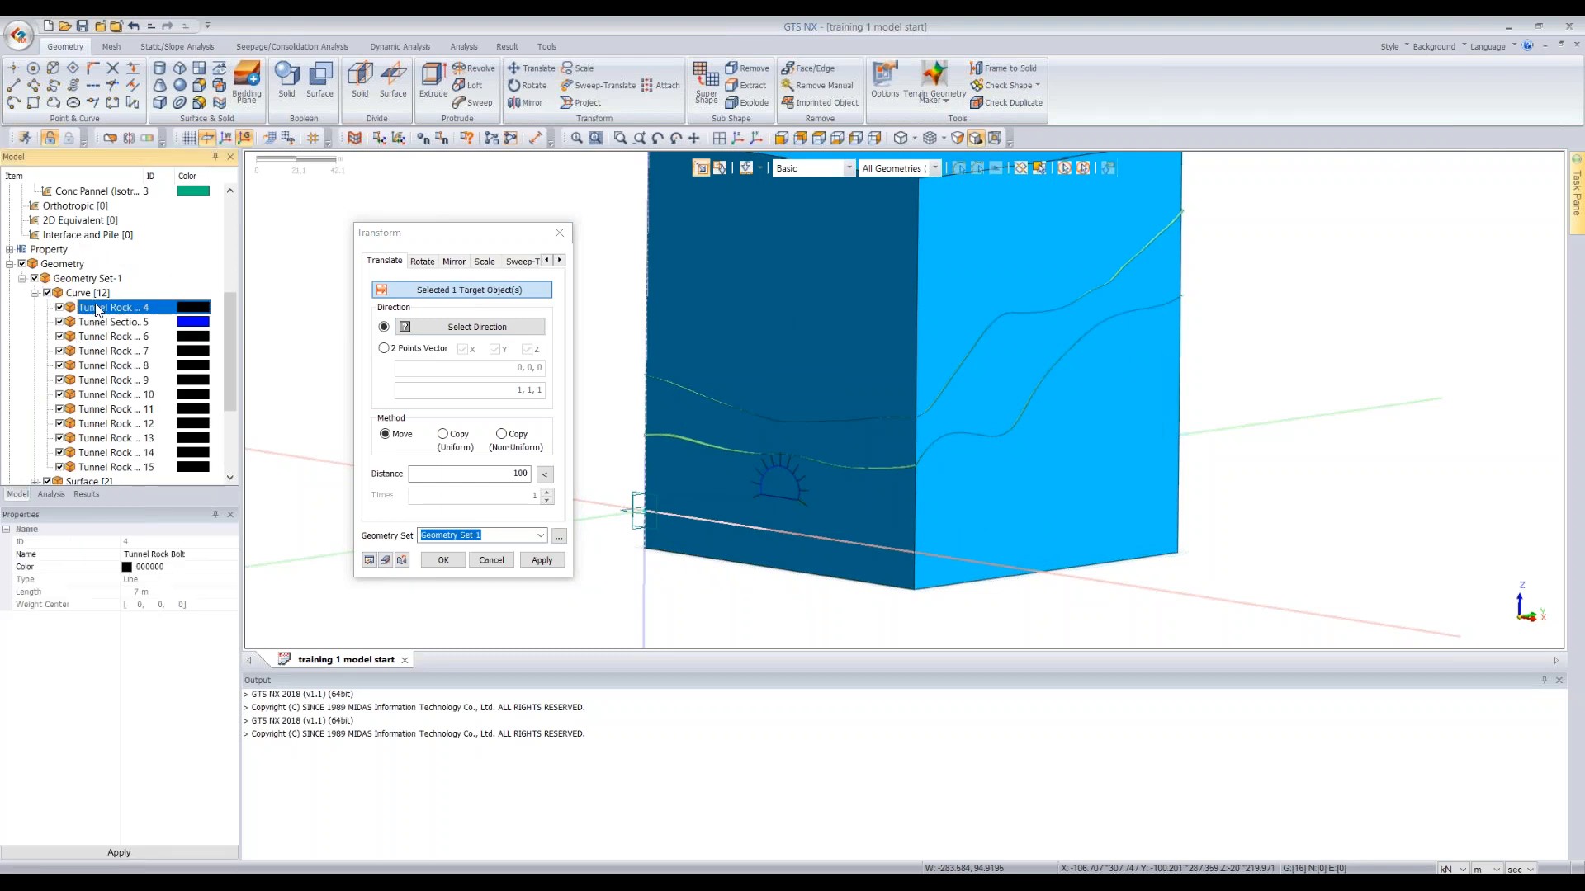
left_click(103, 467, "shift")
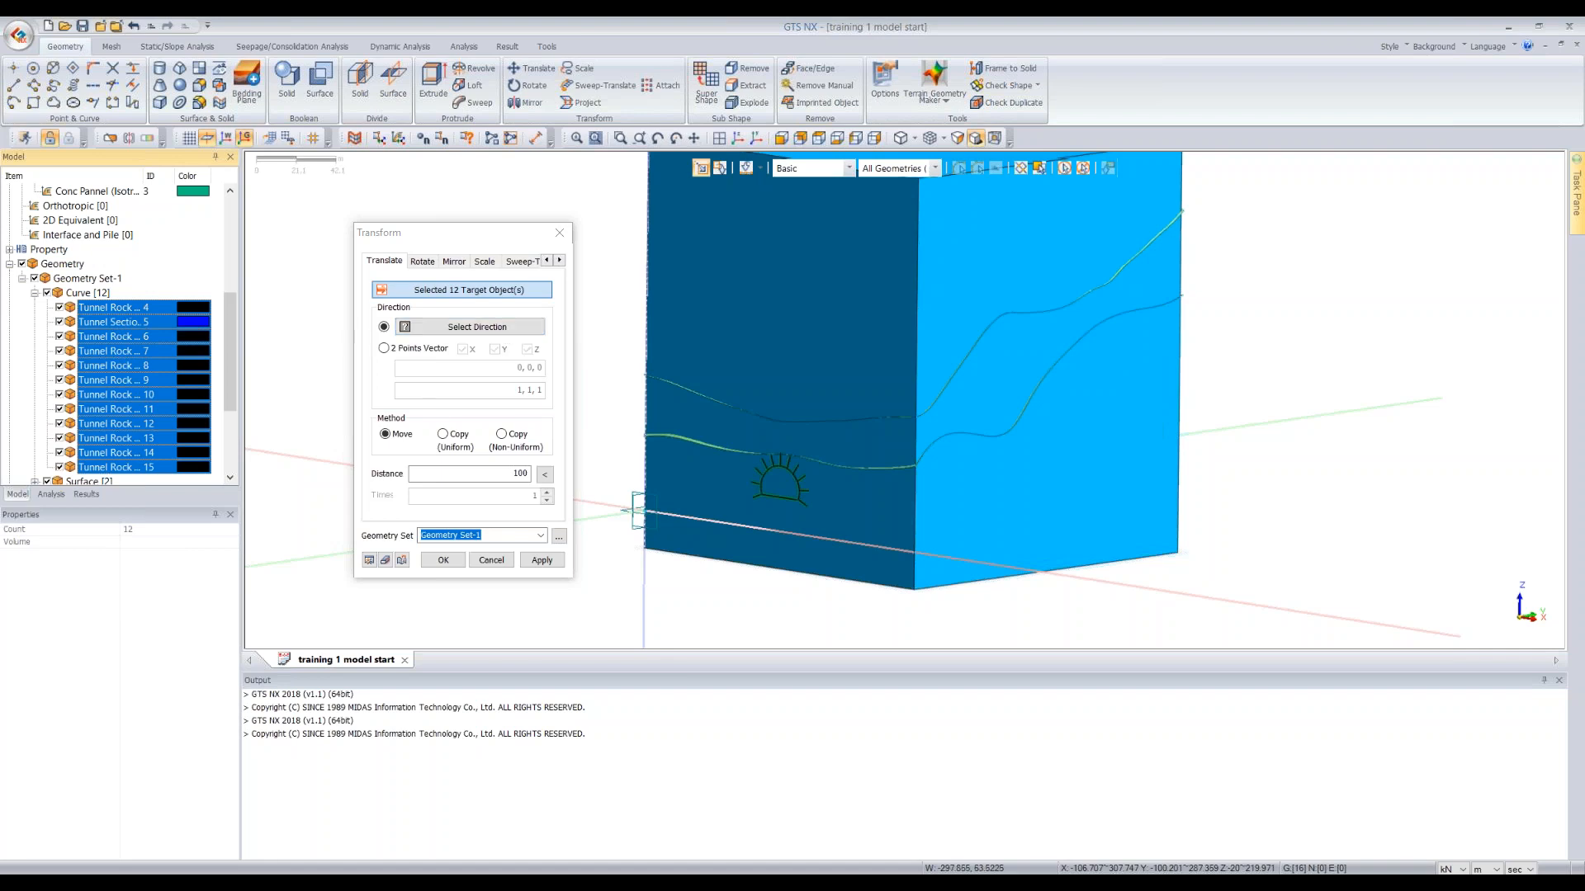
left_click(122, 316, "ctrl")
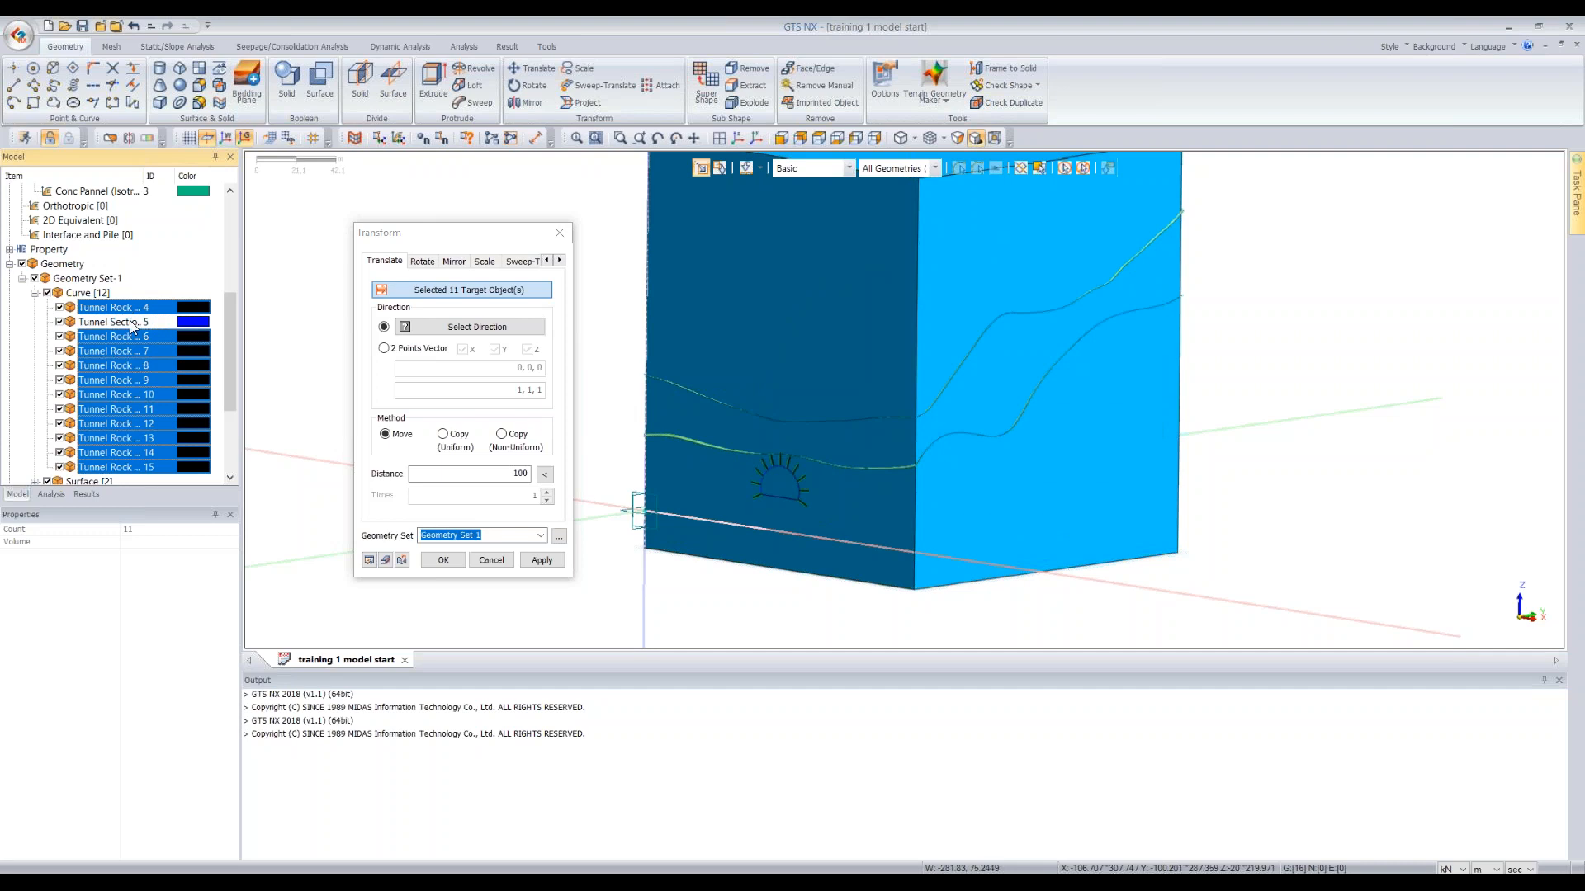
Copy the selected rock bolts uniformly along the Y axis 10 times at a distance of 20, previewing the copies first
left_click(477, 329)
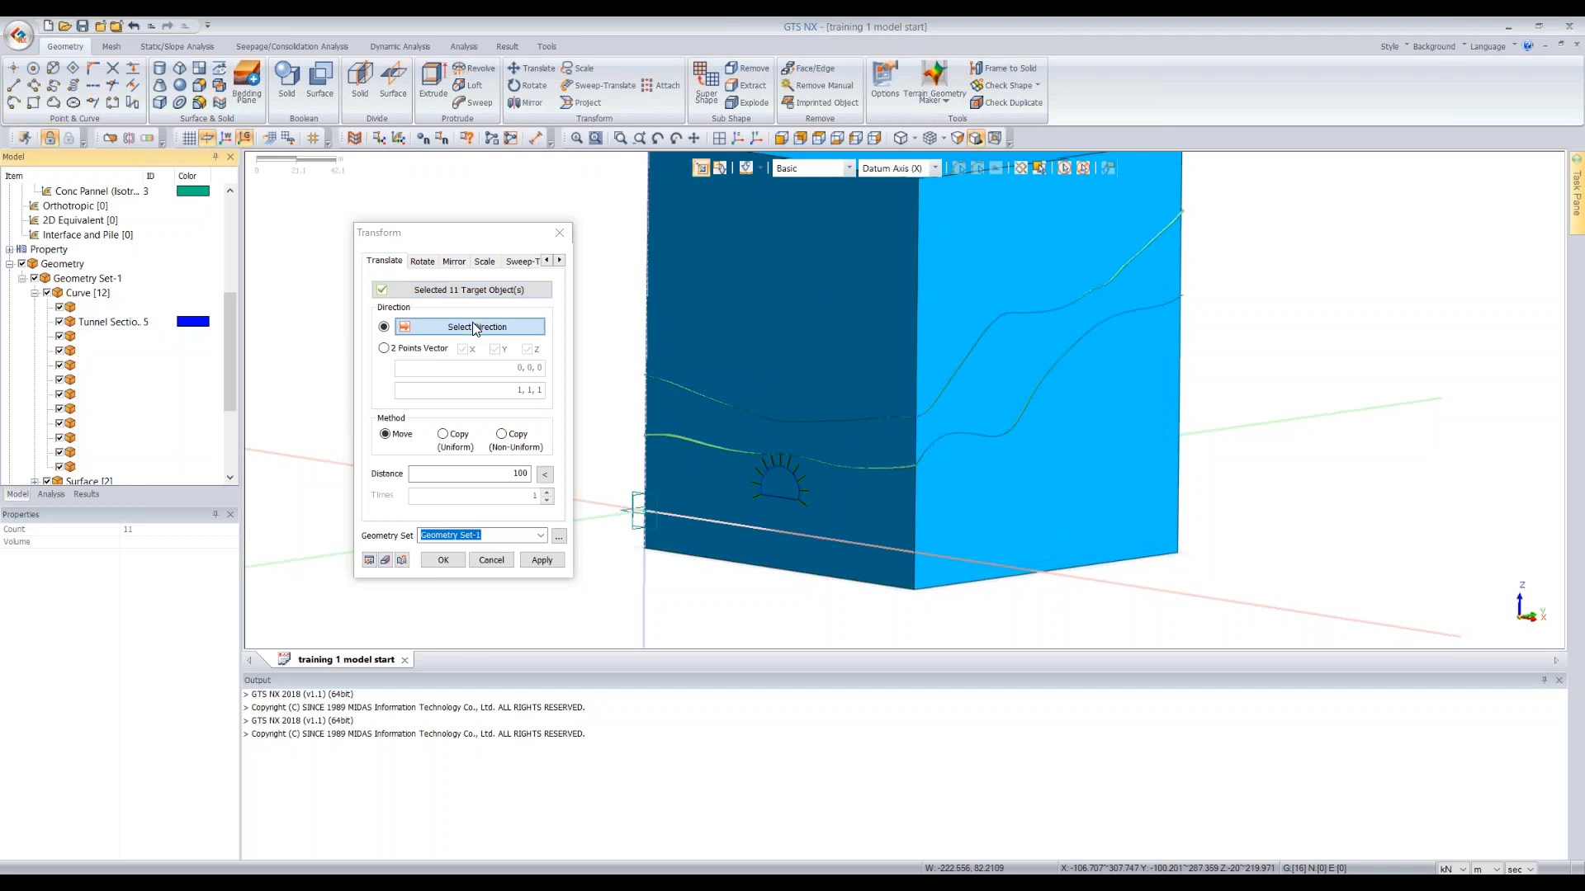
left_click(1233, 438)
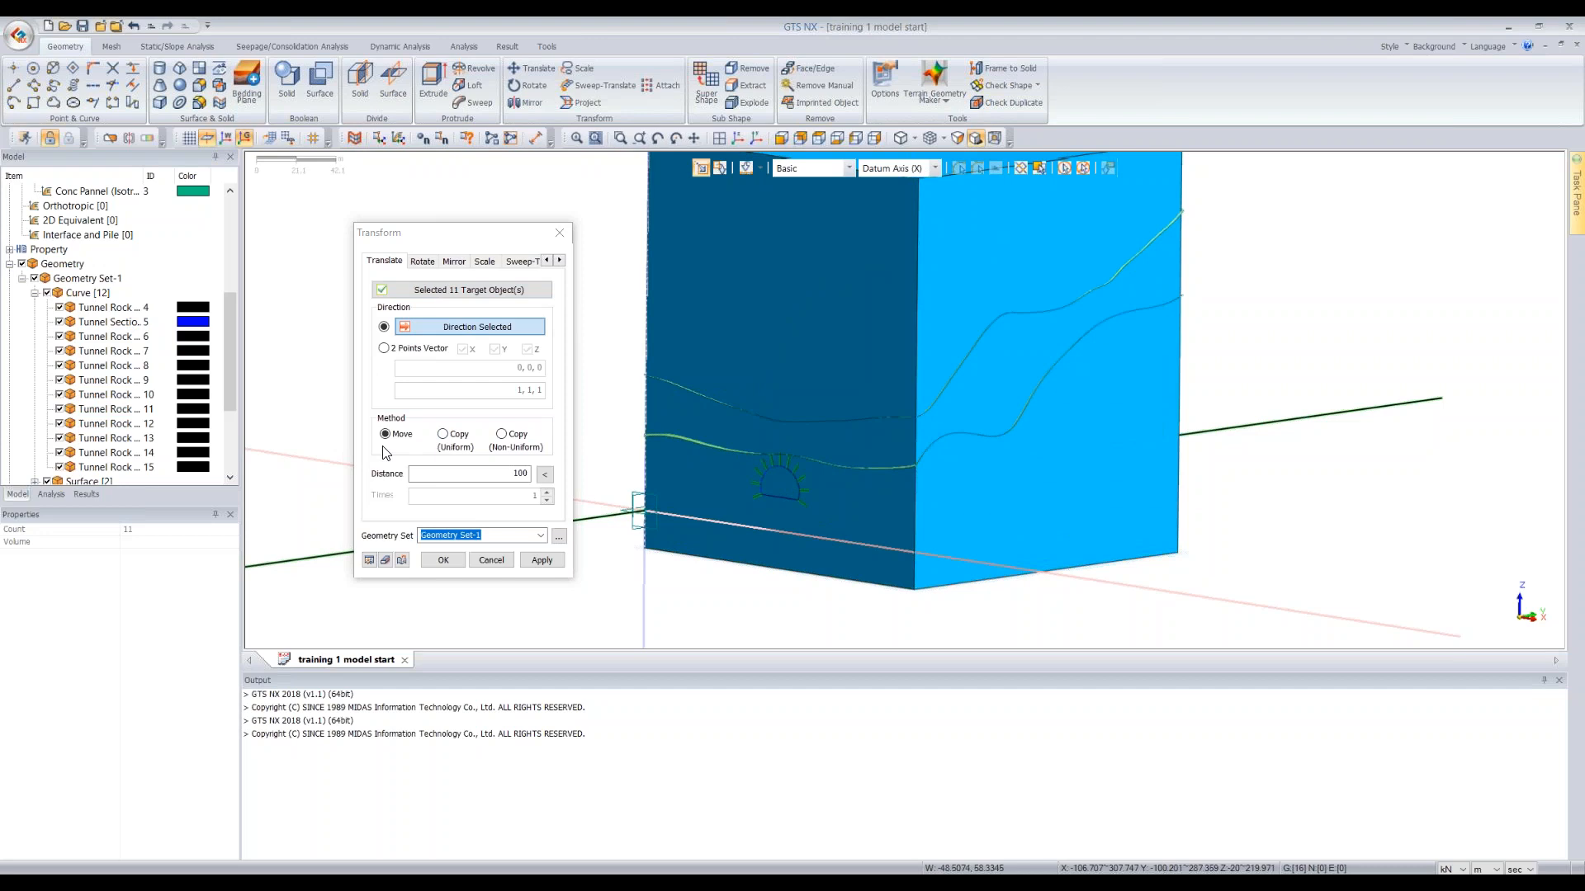
left_click(443, 434)
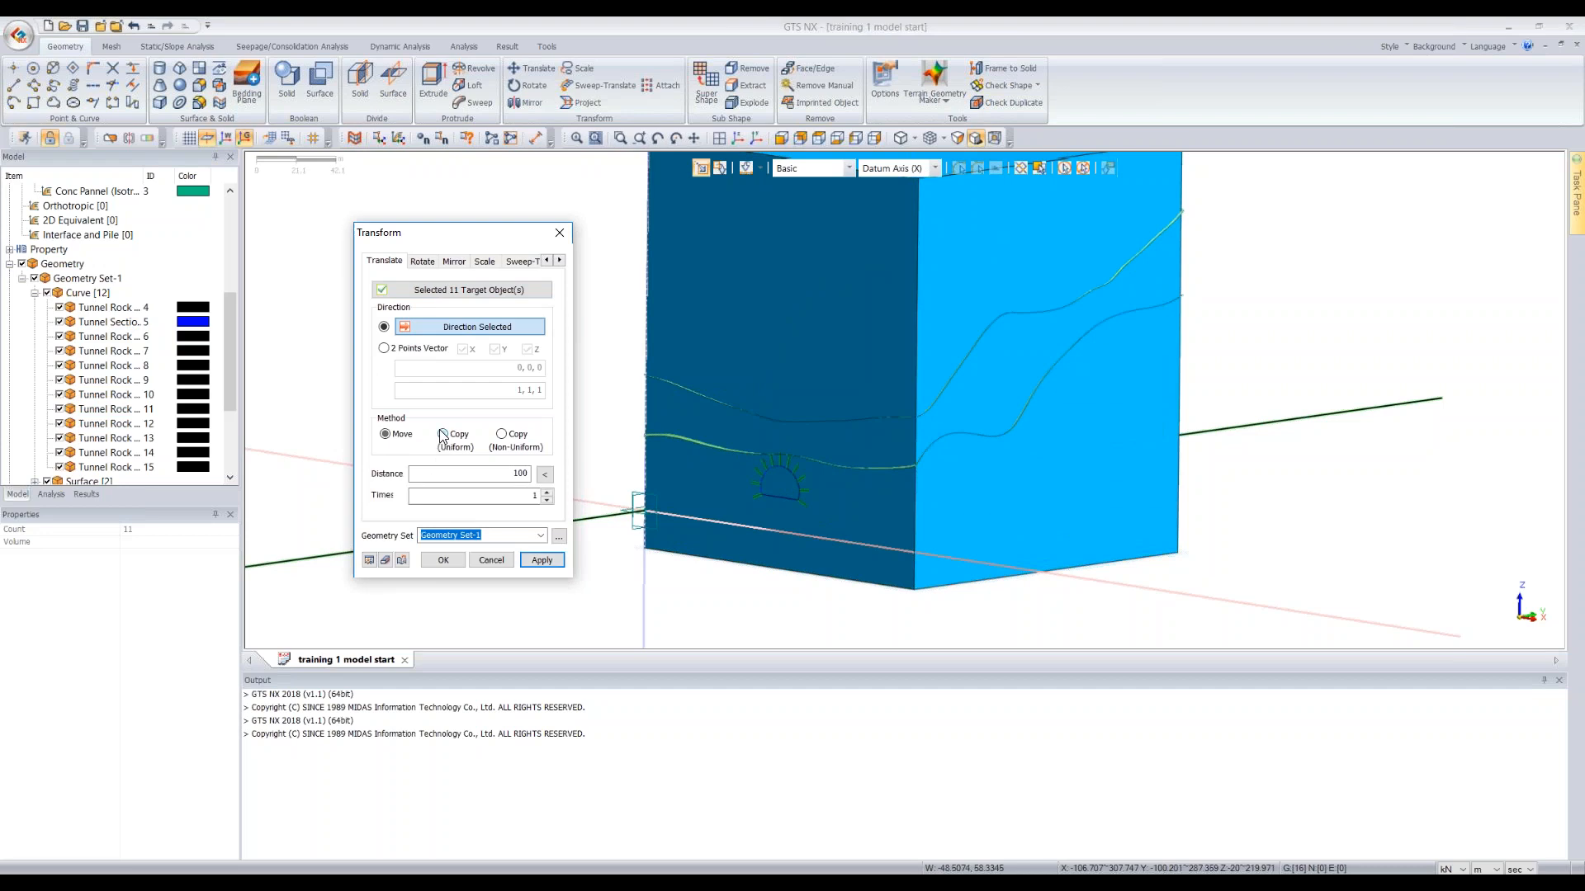
double_click(519, 473)
type("20")
double_click(541, 496)
type("1")
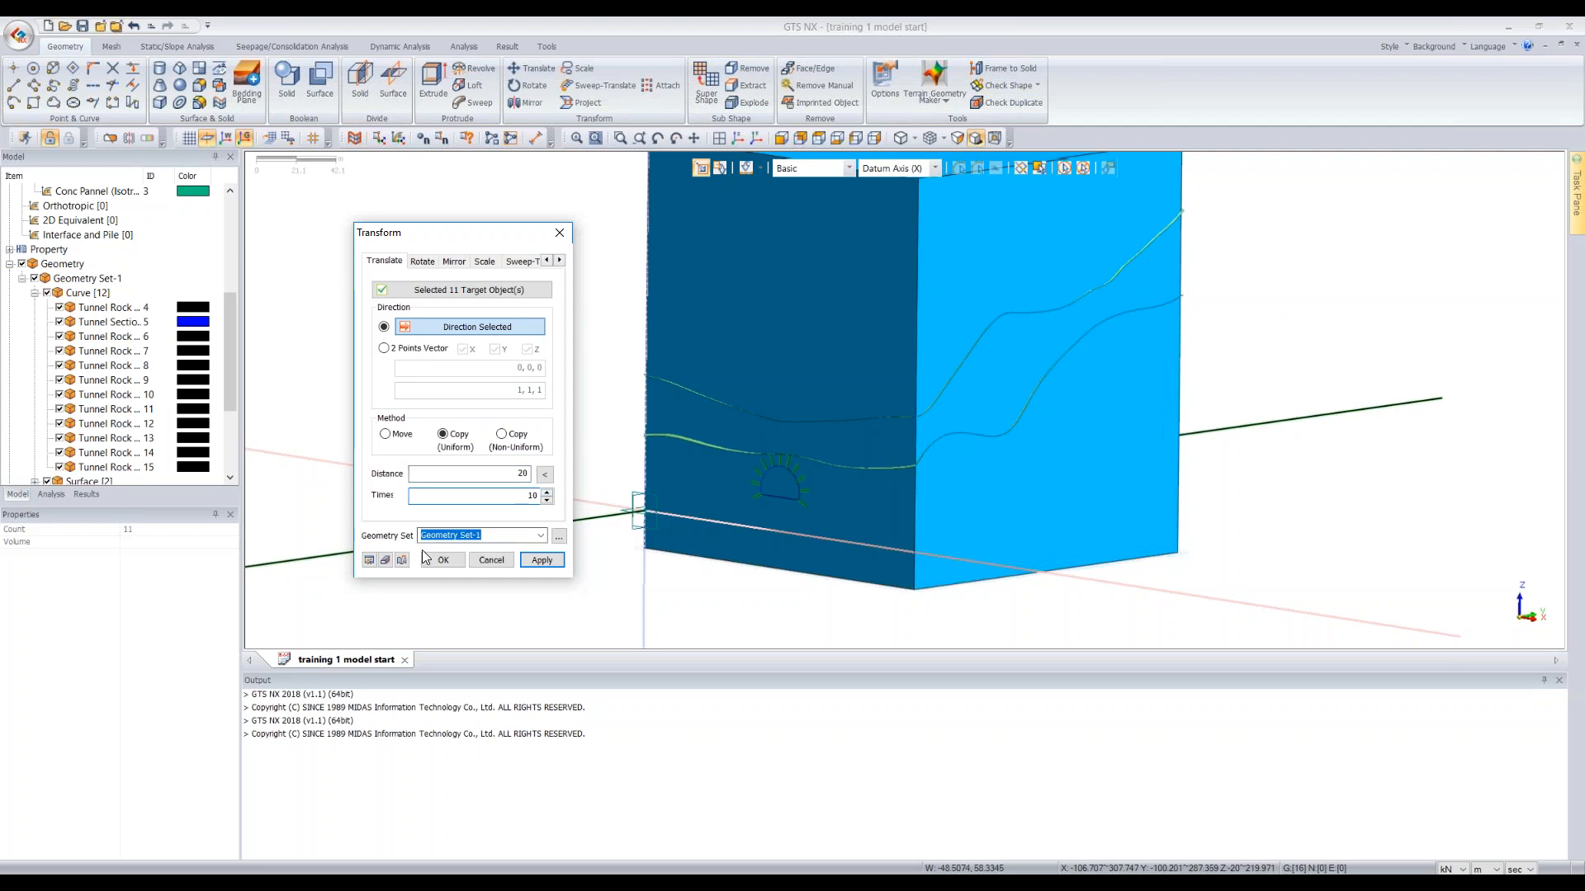
left_click(370, 561)
left_click(875, 138)
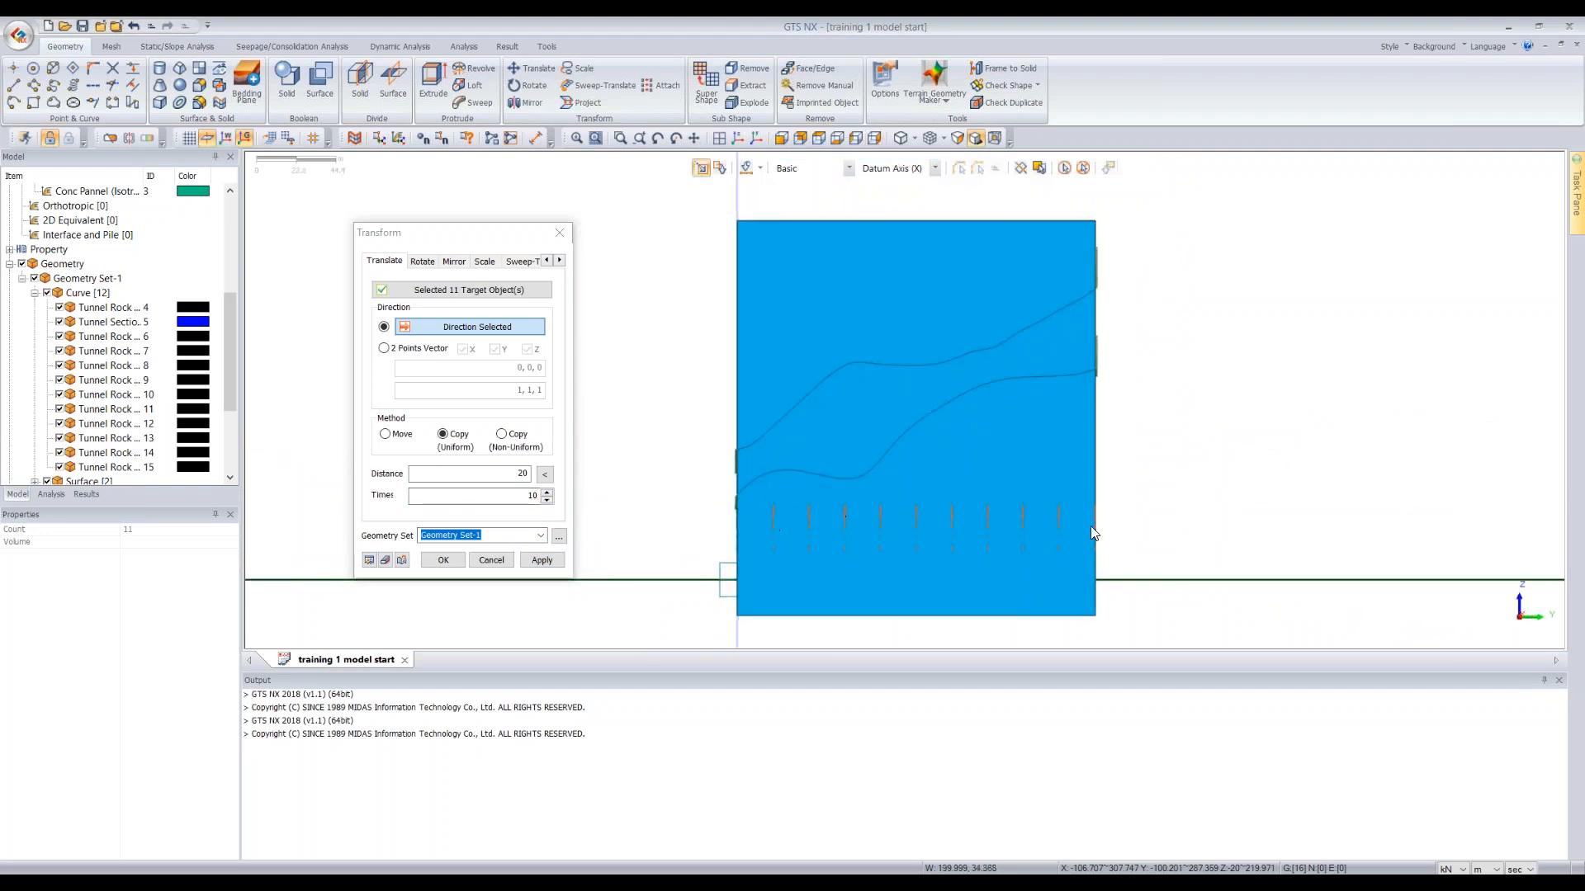
middle_click_drag(900, 468, 969, 375)
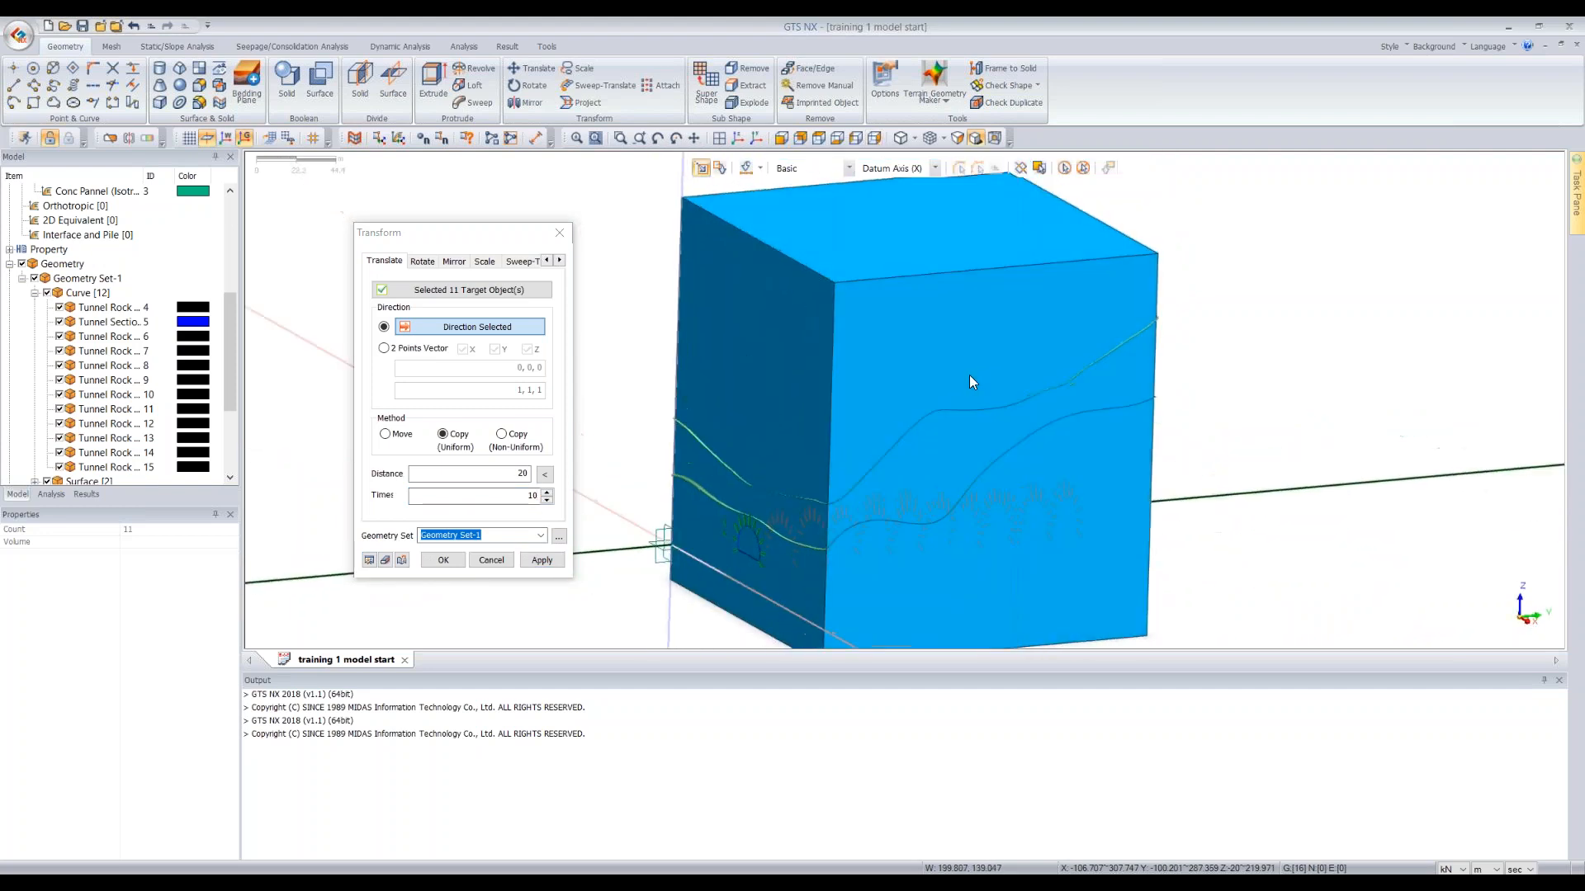
left_click(442, 560)
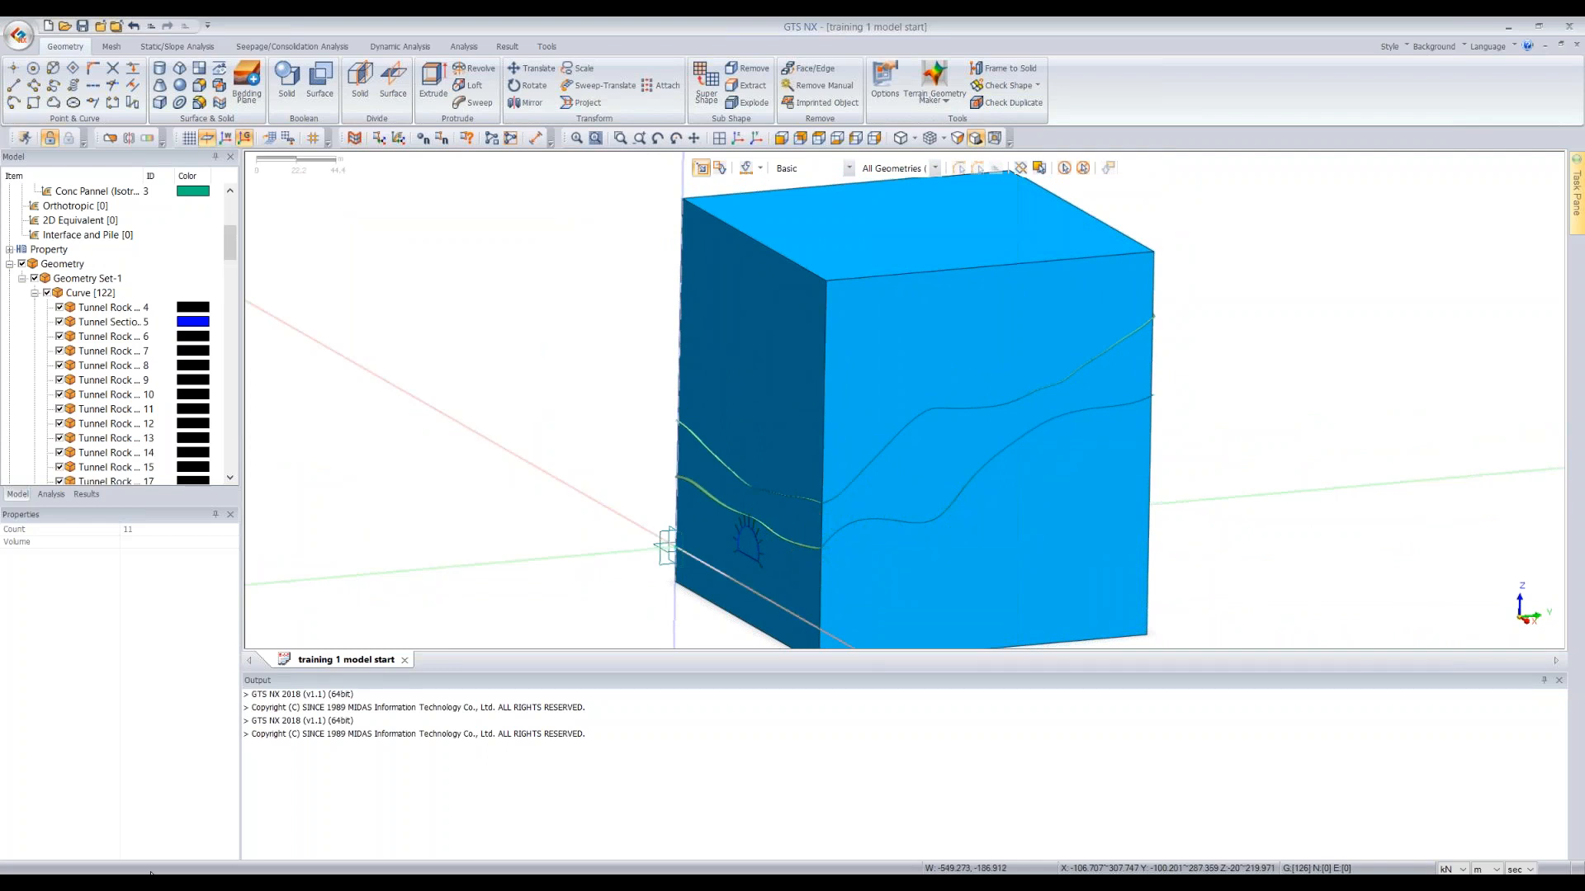
Switch to the presentation to review the tunnel extrusion and rock bolt copy settings, and return to GTS NX
mouse_move(151, 873)
left_click(361, 809)
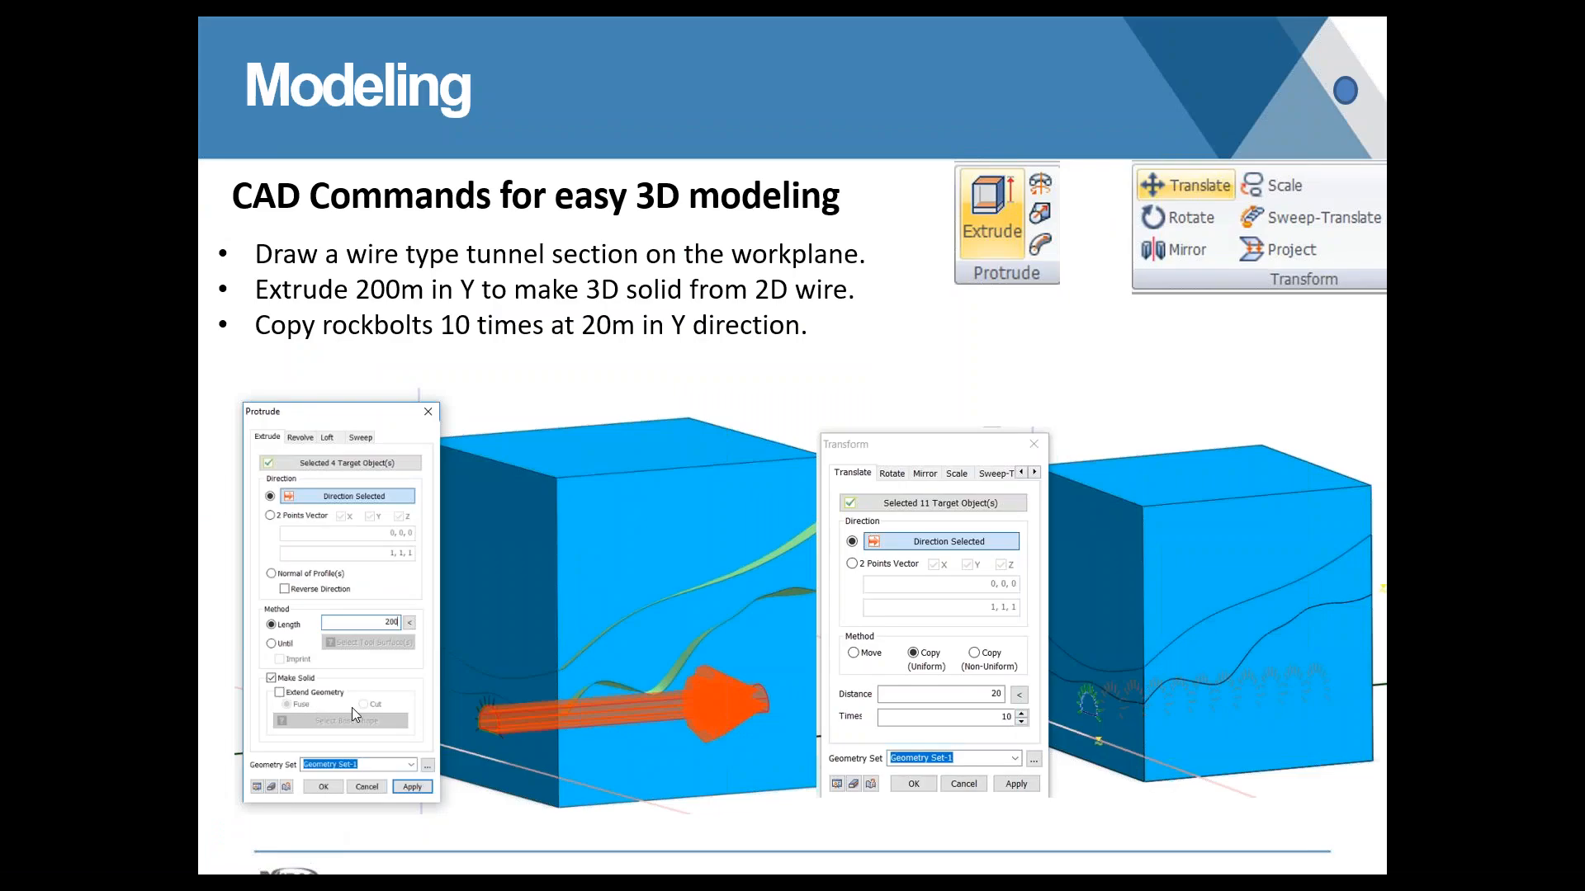
left_click(611, 735)
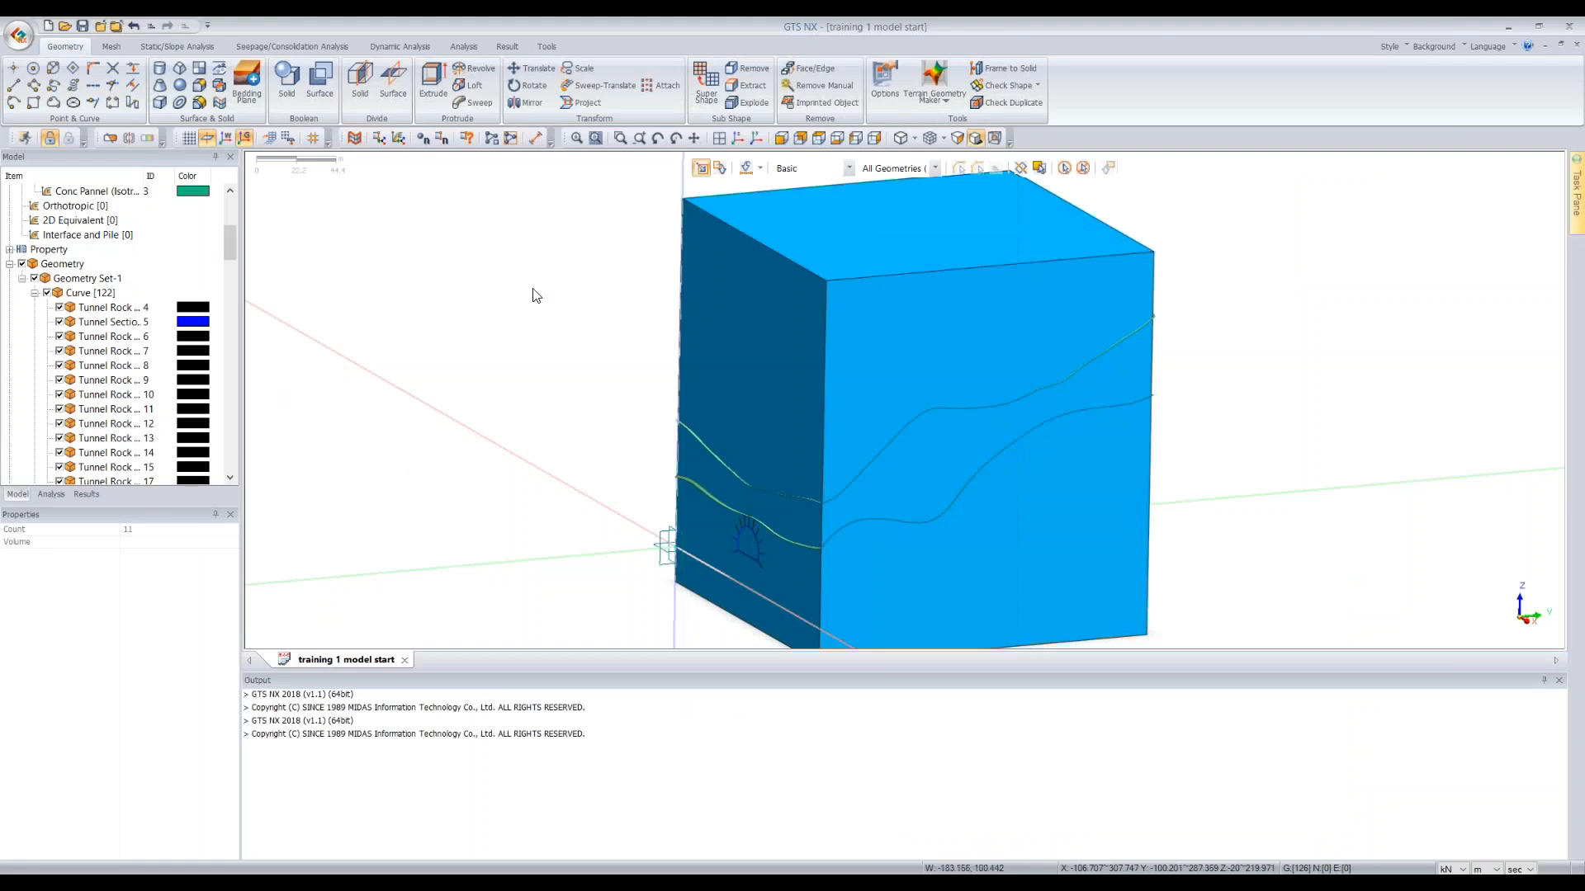
Start Divide Solid with the soil box as the target and both Grid Face surfaces as the dividing tools
left_click(363, 84)
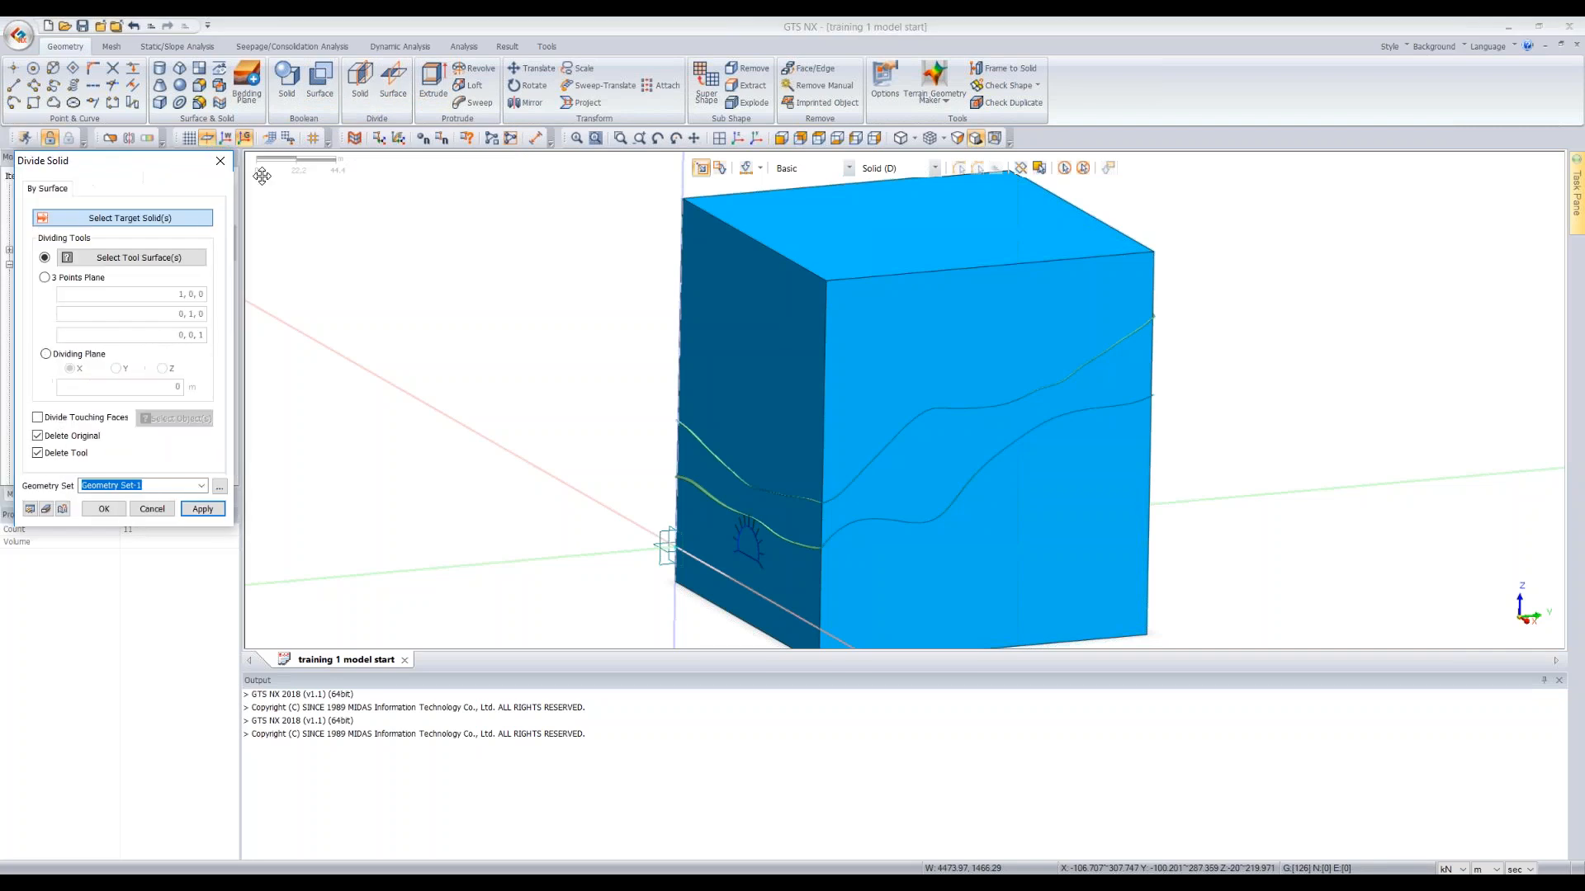
left_click(776, 269)
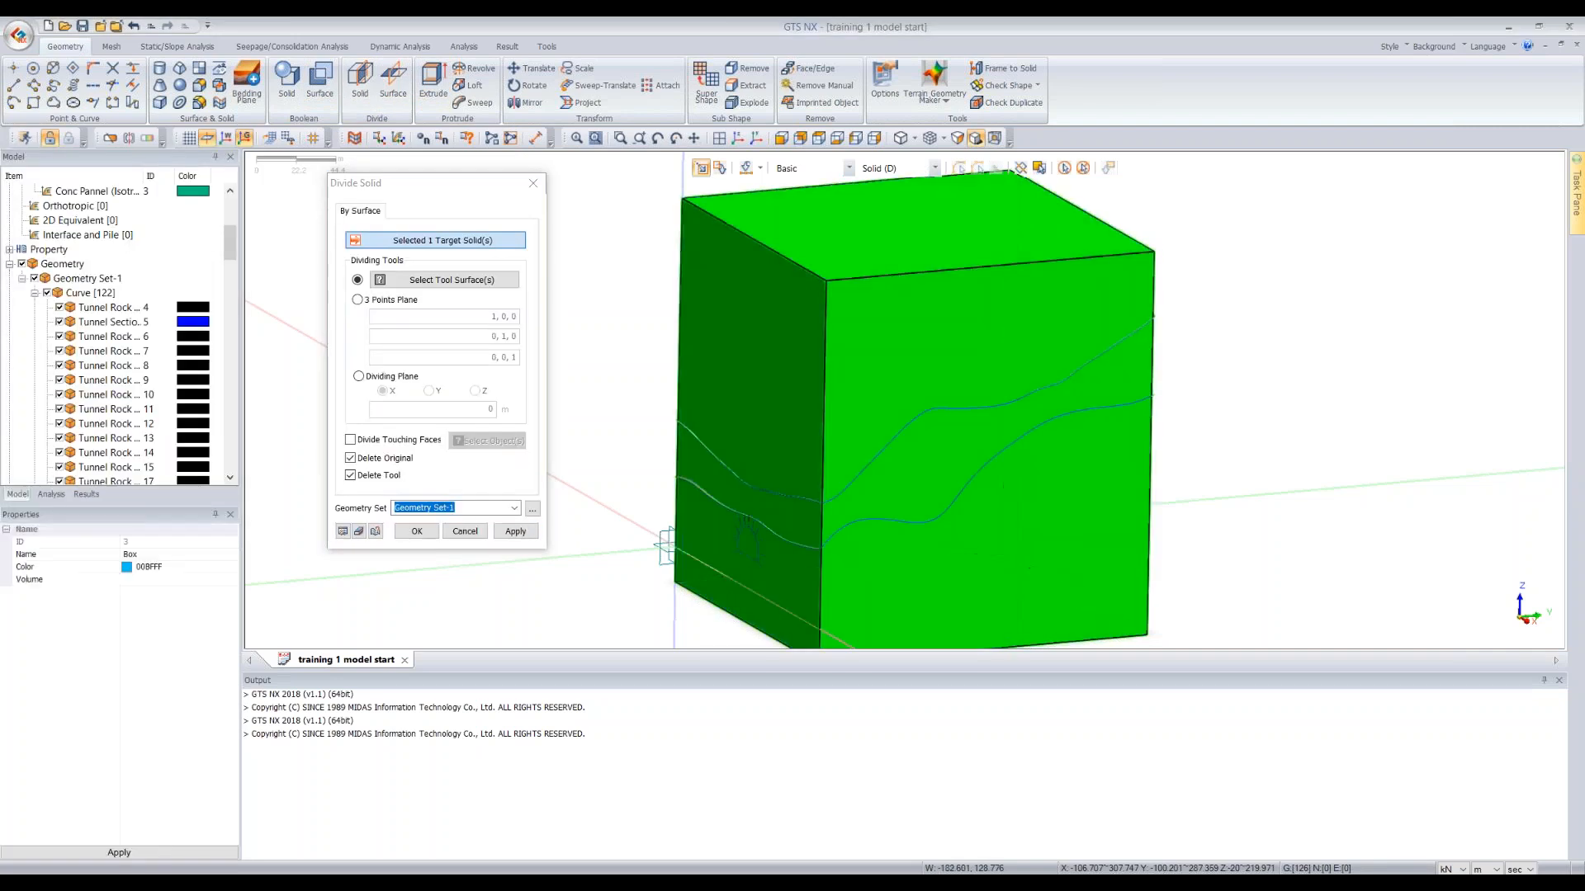
left_click(446, 280)
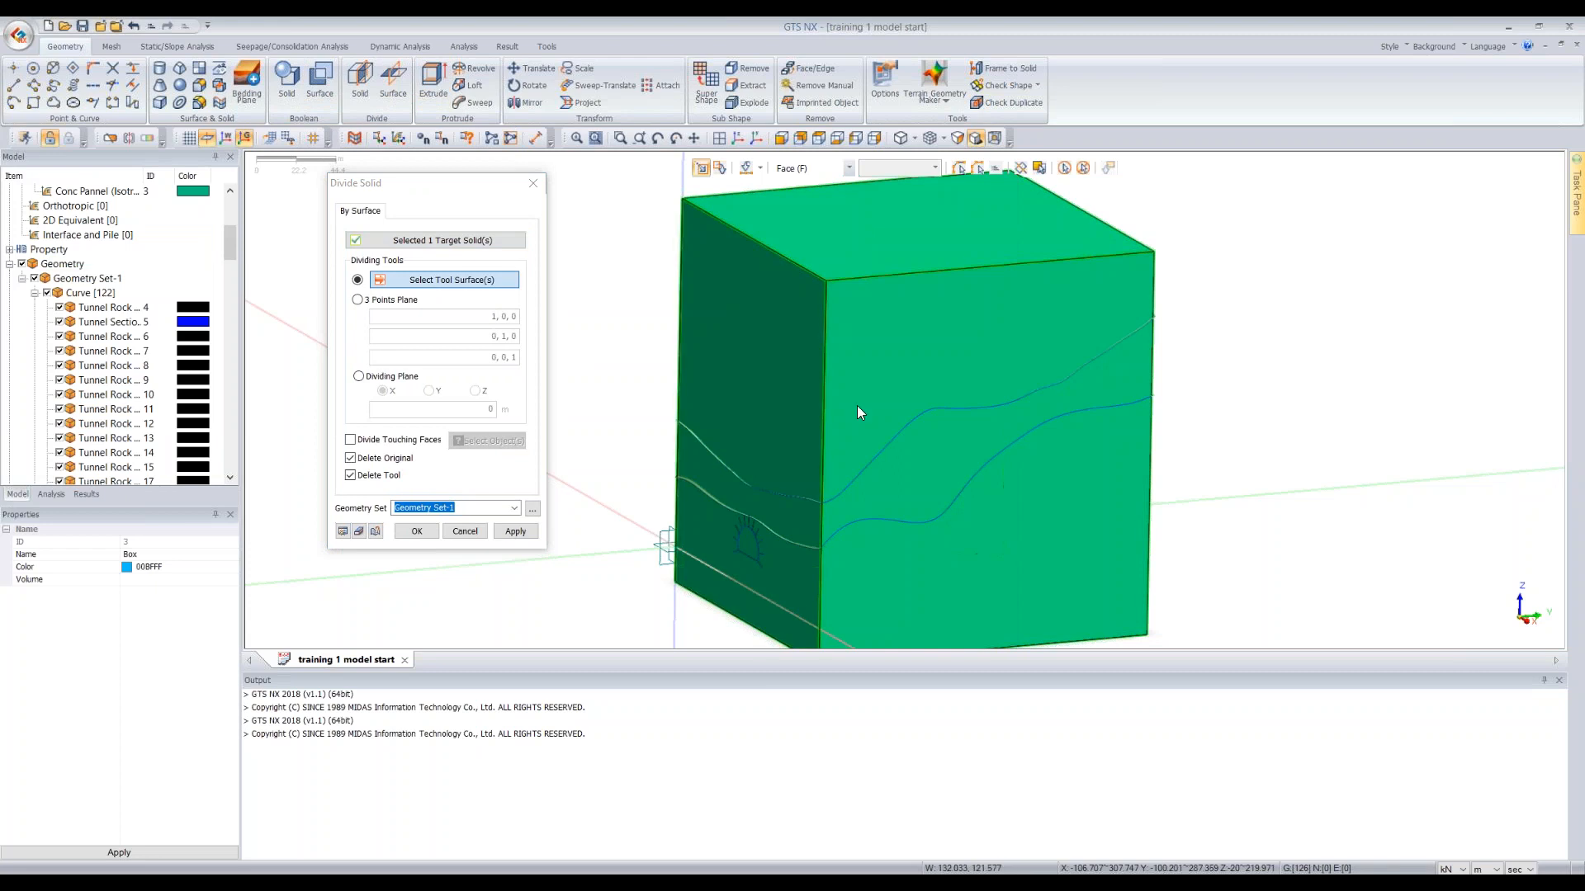
left_click(1156, 325)
scroll(1156, 353, "up", 5)
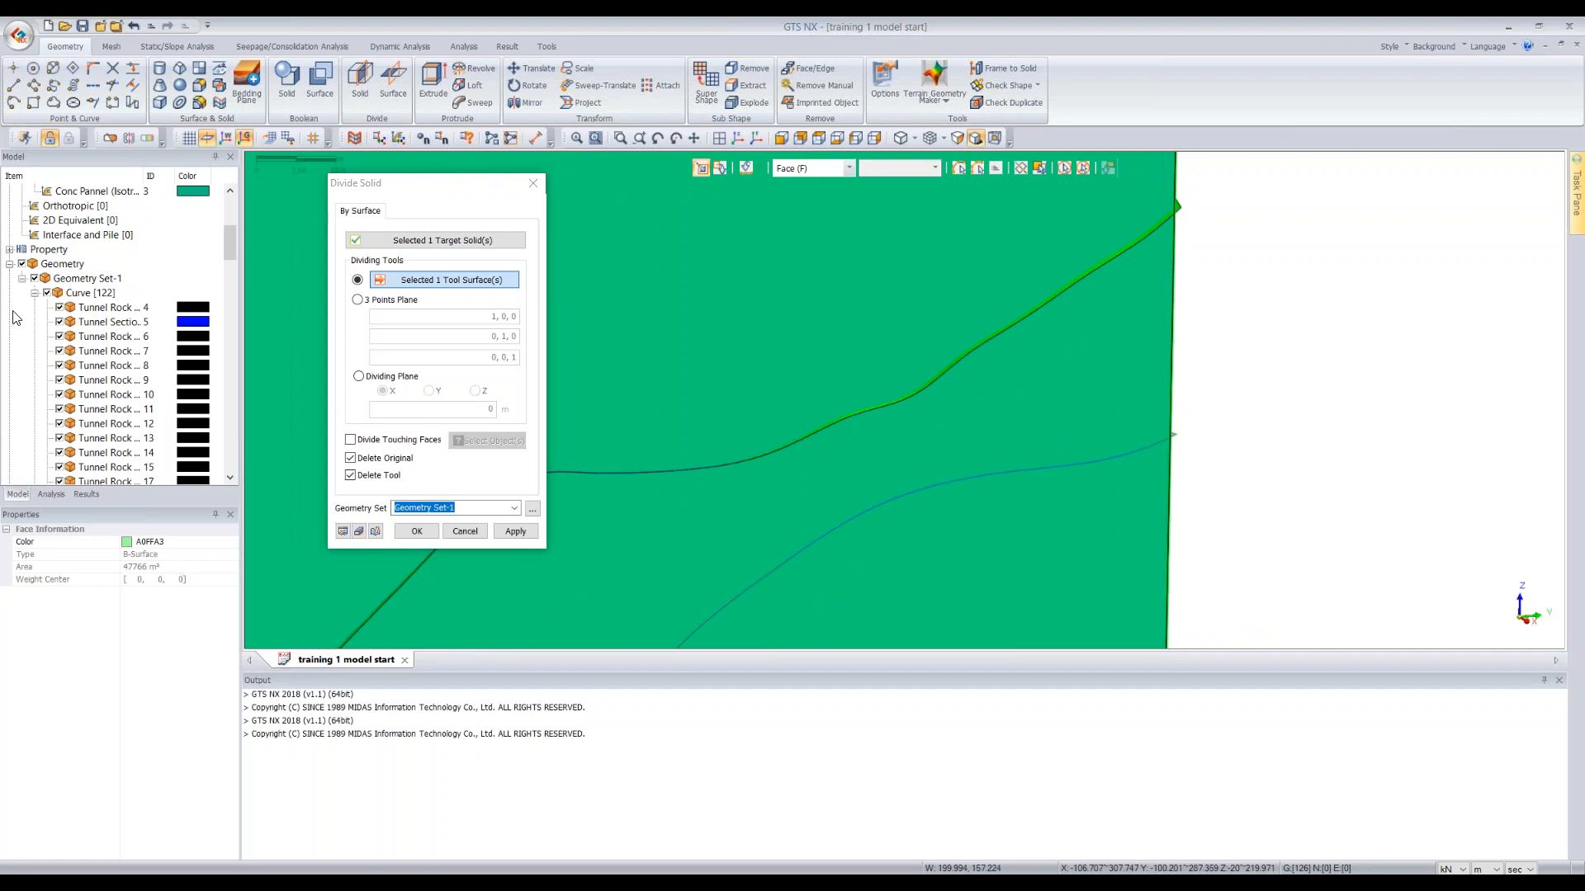
left_click(34, 293)
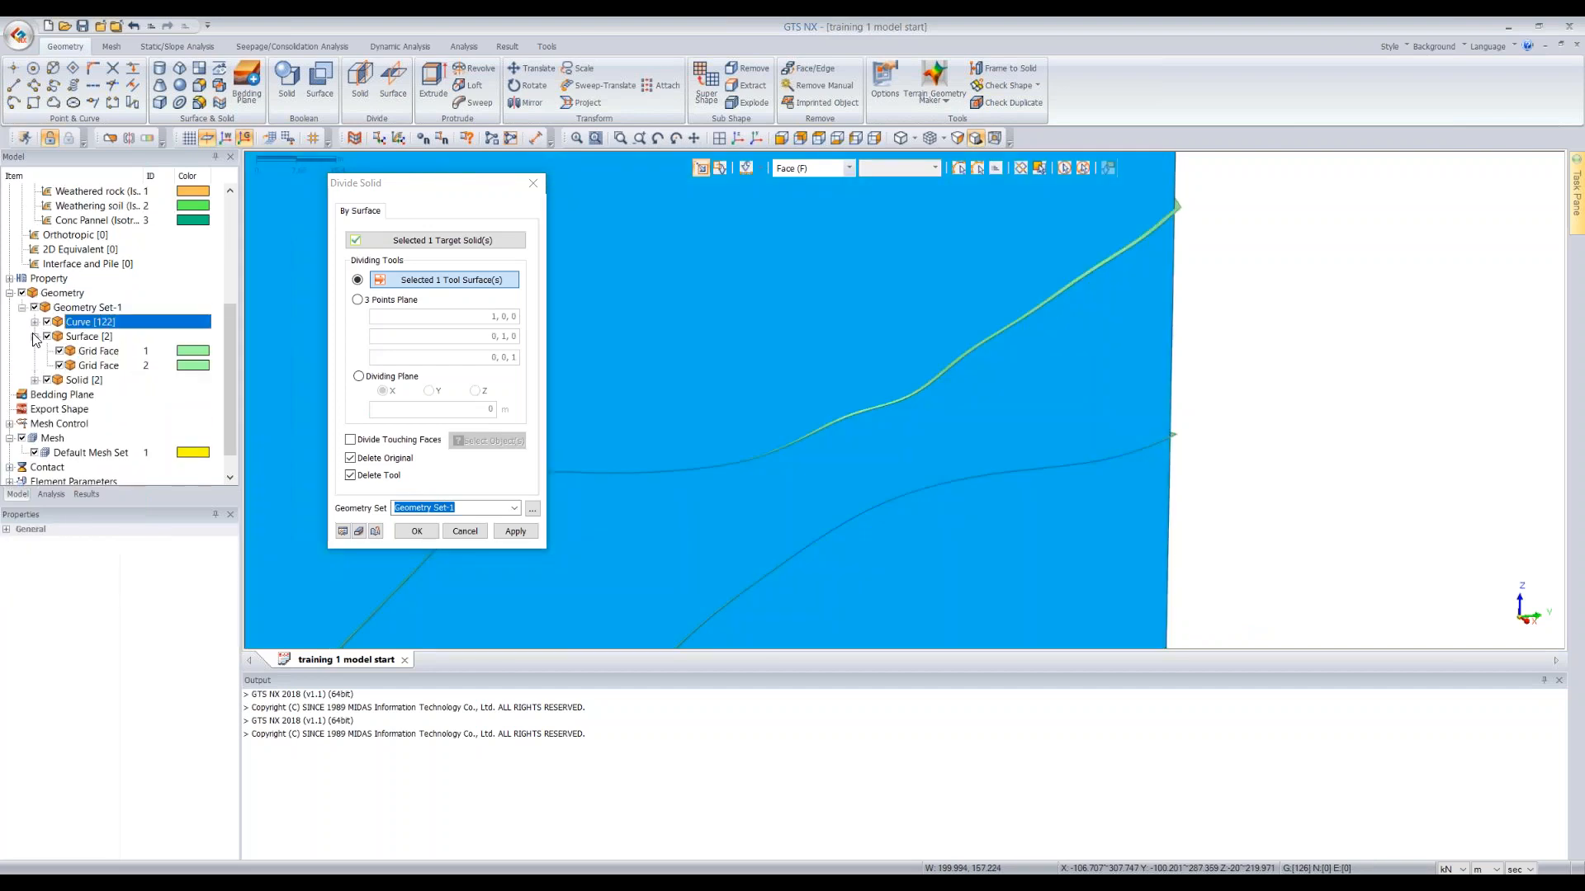
left_click(98, 352)
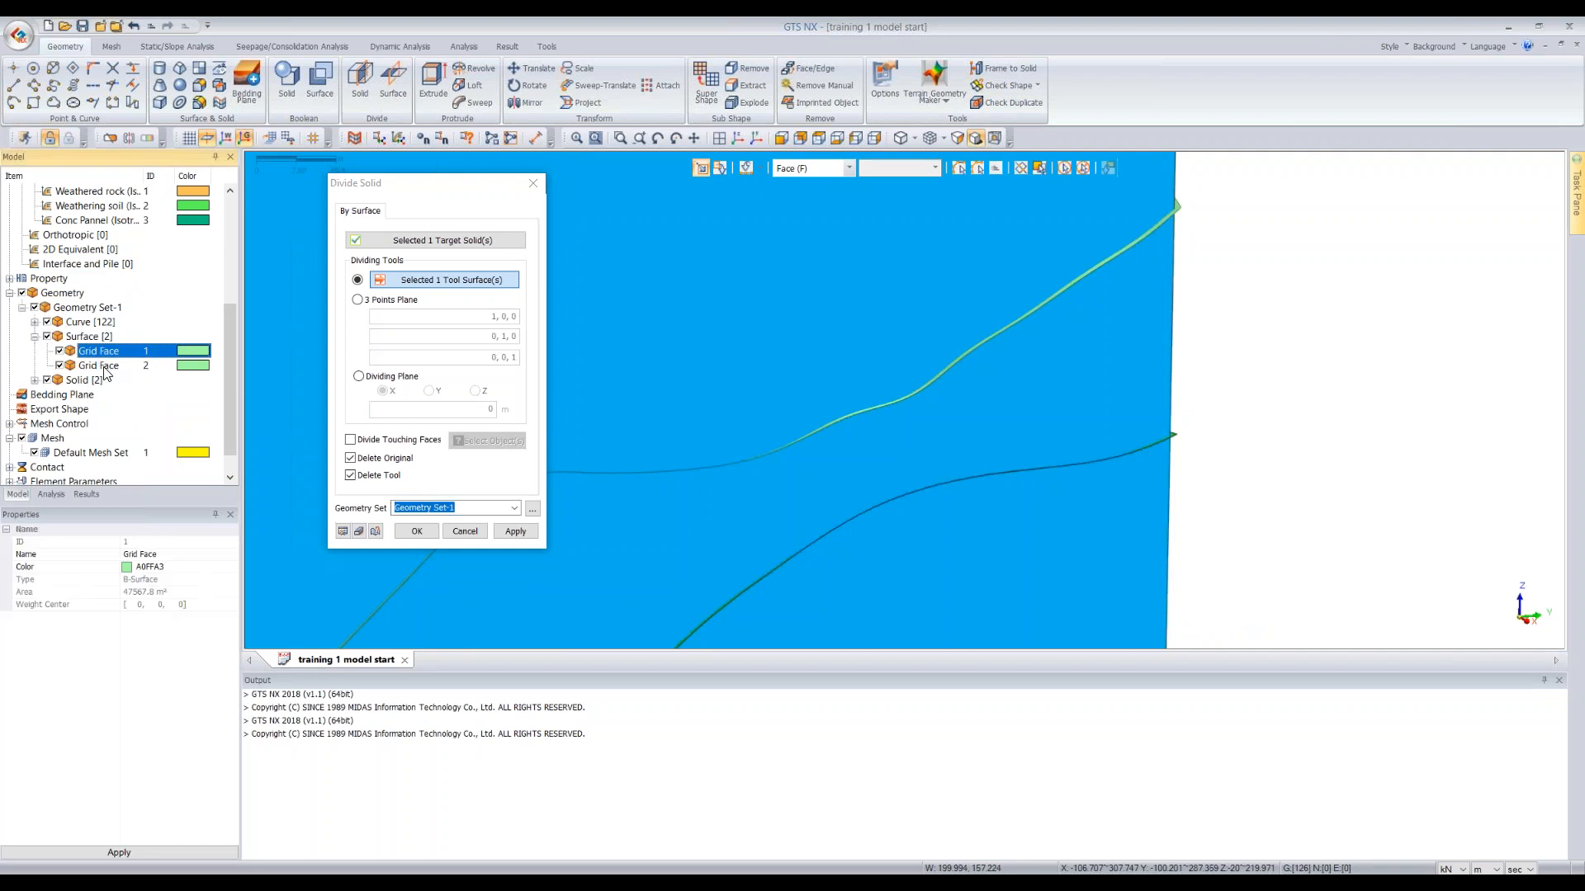
left_click(99, 364, "shift")
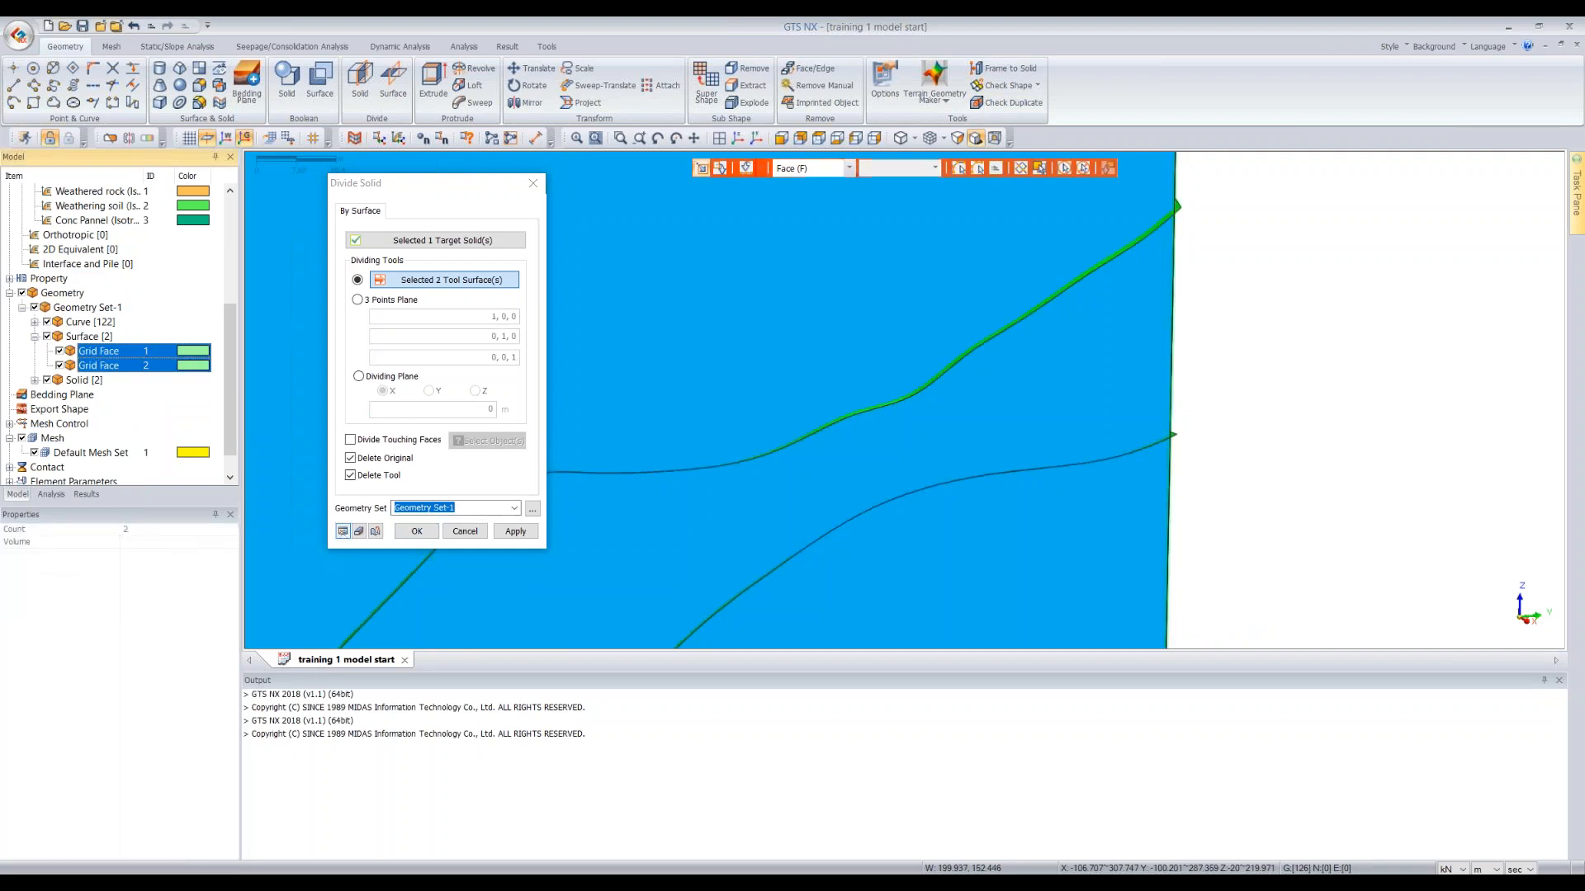
Preview the soil box divided by the two surfaces, inspect it in 3D, and carry out the division
left_click(343, 532)
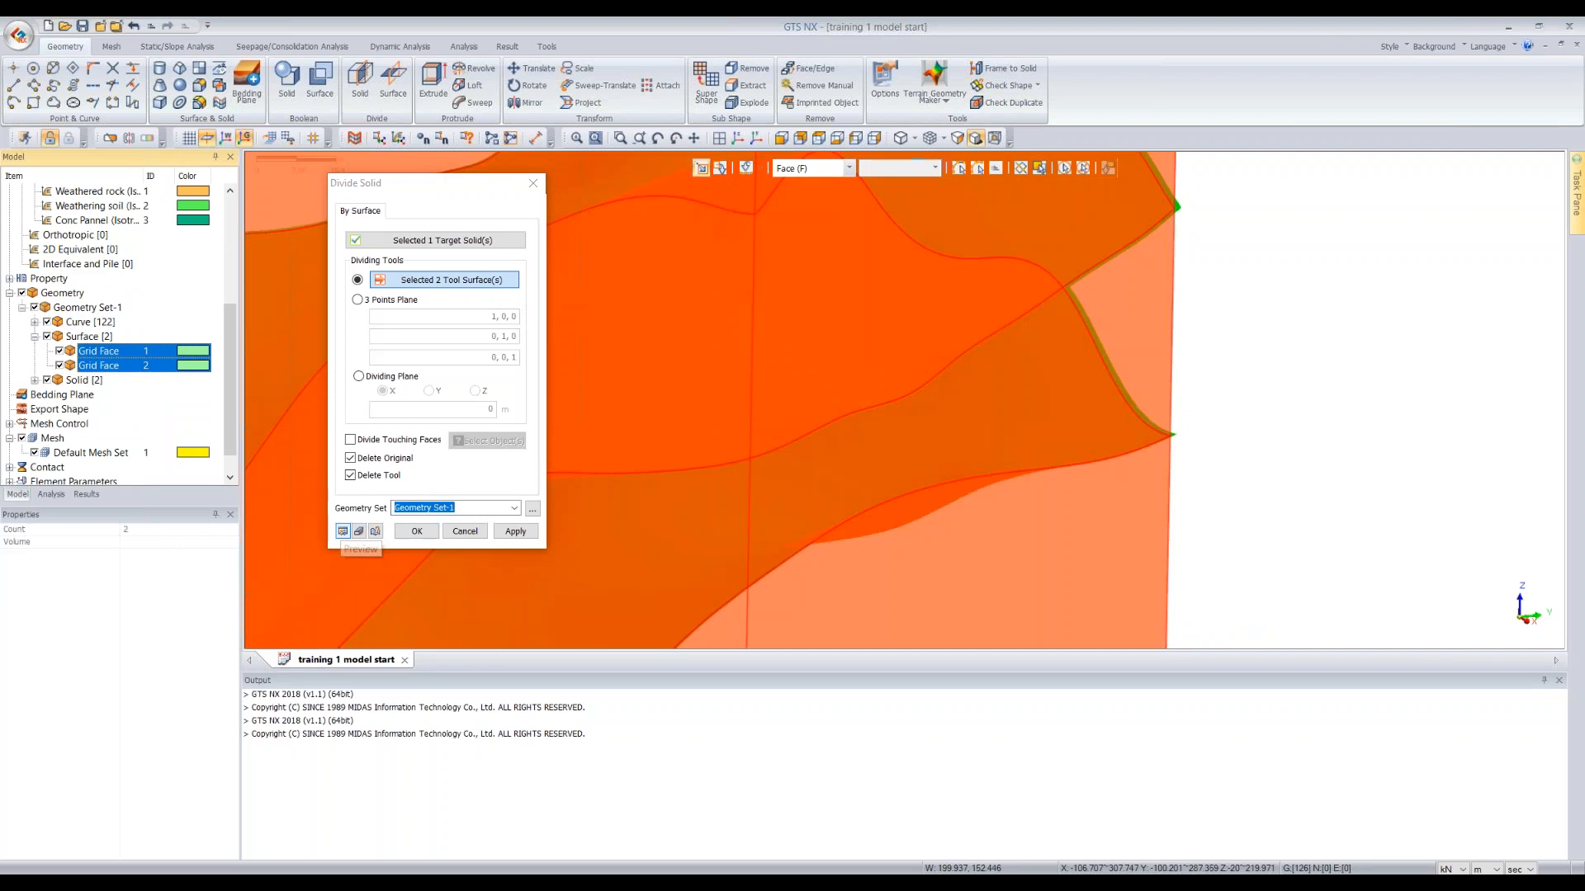
left_click(751, 142)
middle_click_drag(788, 308, 839, 308)
scroll(940, 339, "up", 4)
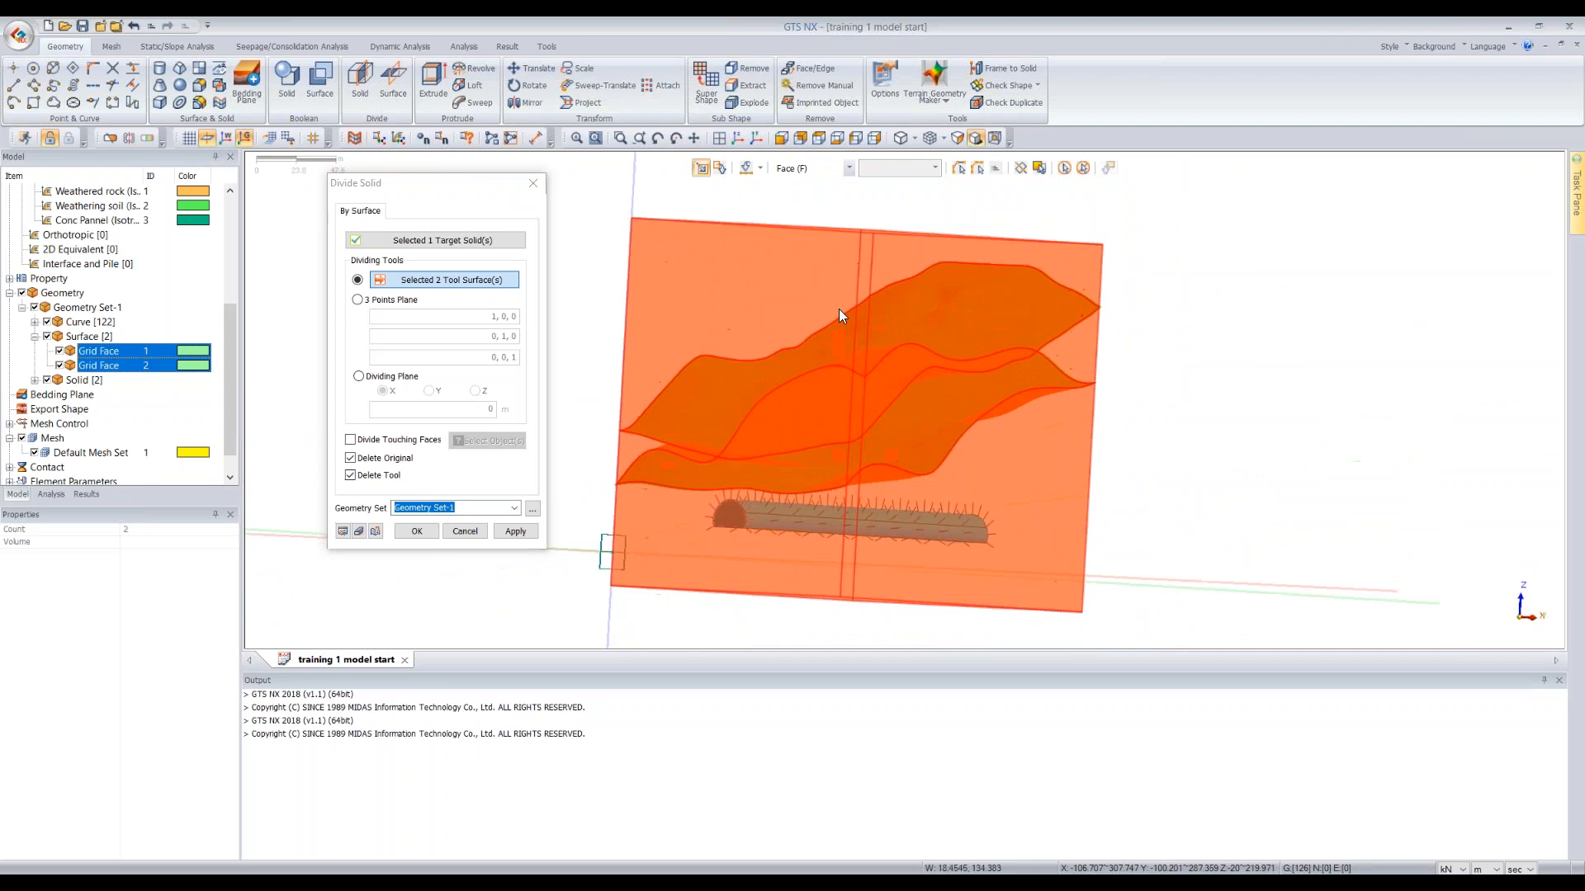
left_click(415, 531)
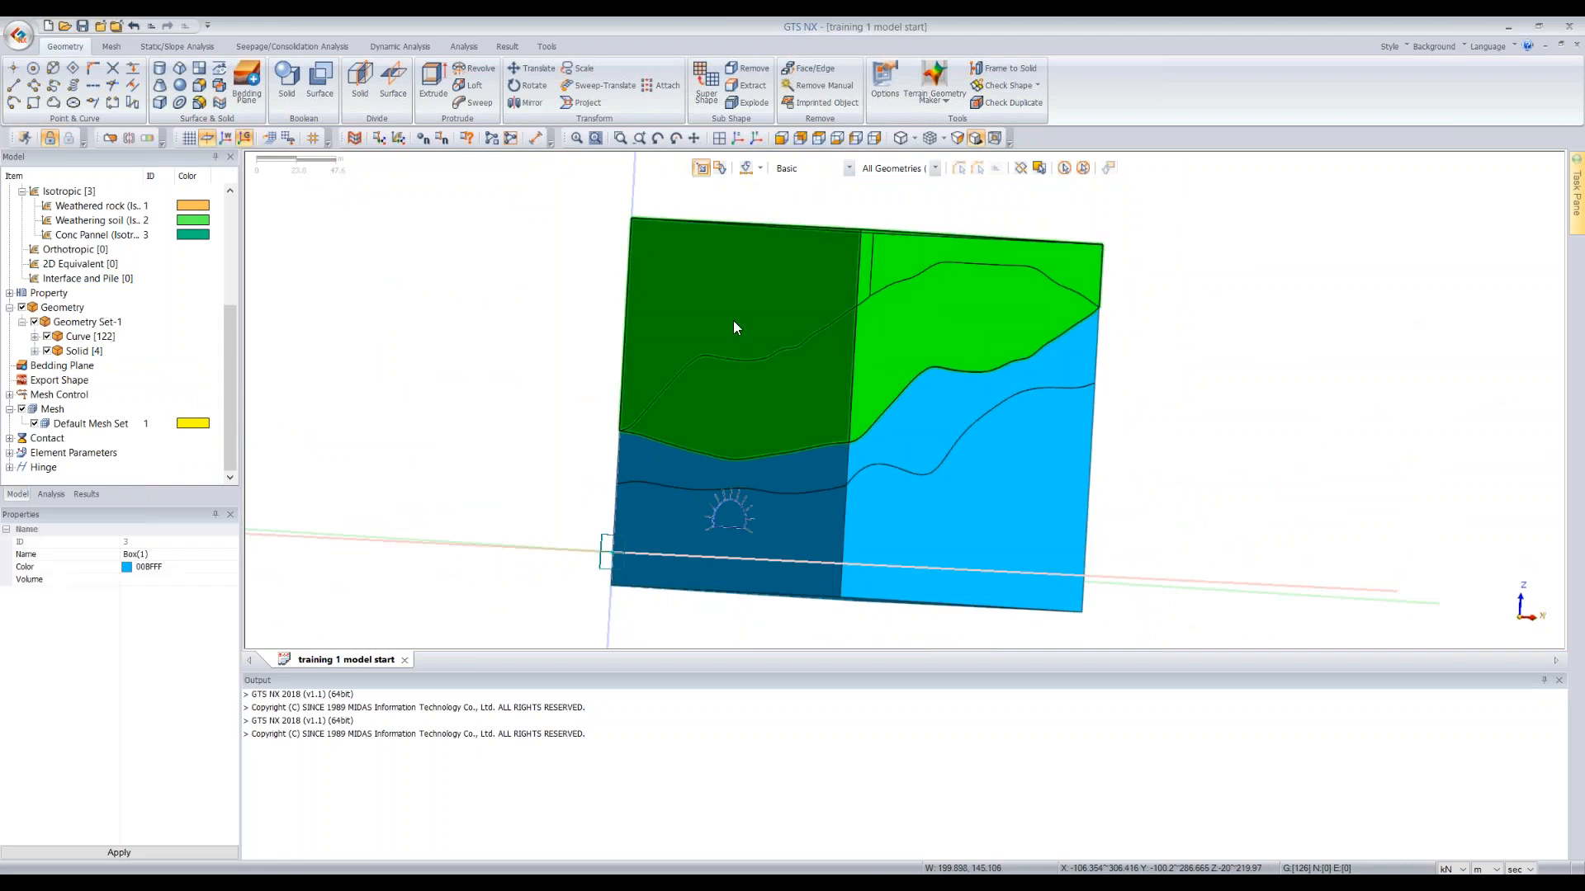
Delete the uppermost box solid above the terrain surface
mouse_move(705, 314)
middle_mouse_down()
mouse_move(682, 347)
mouse_move(694, 328)
middle_mouse_up()
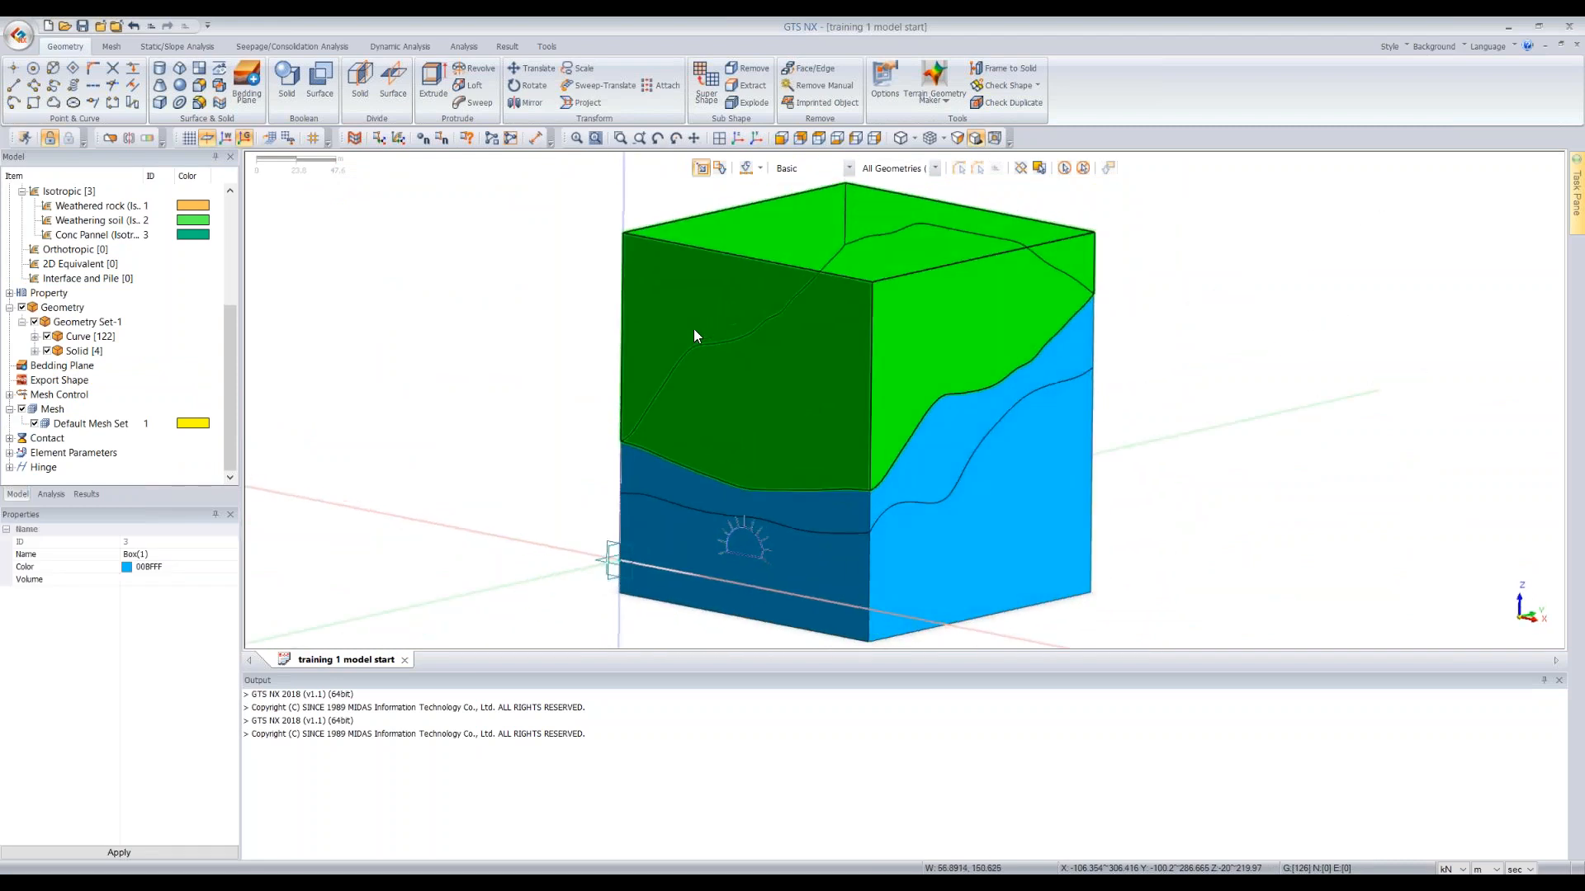
right_click(680, 335)
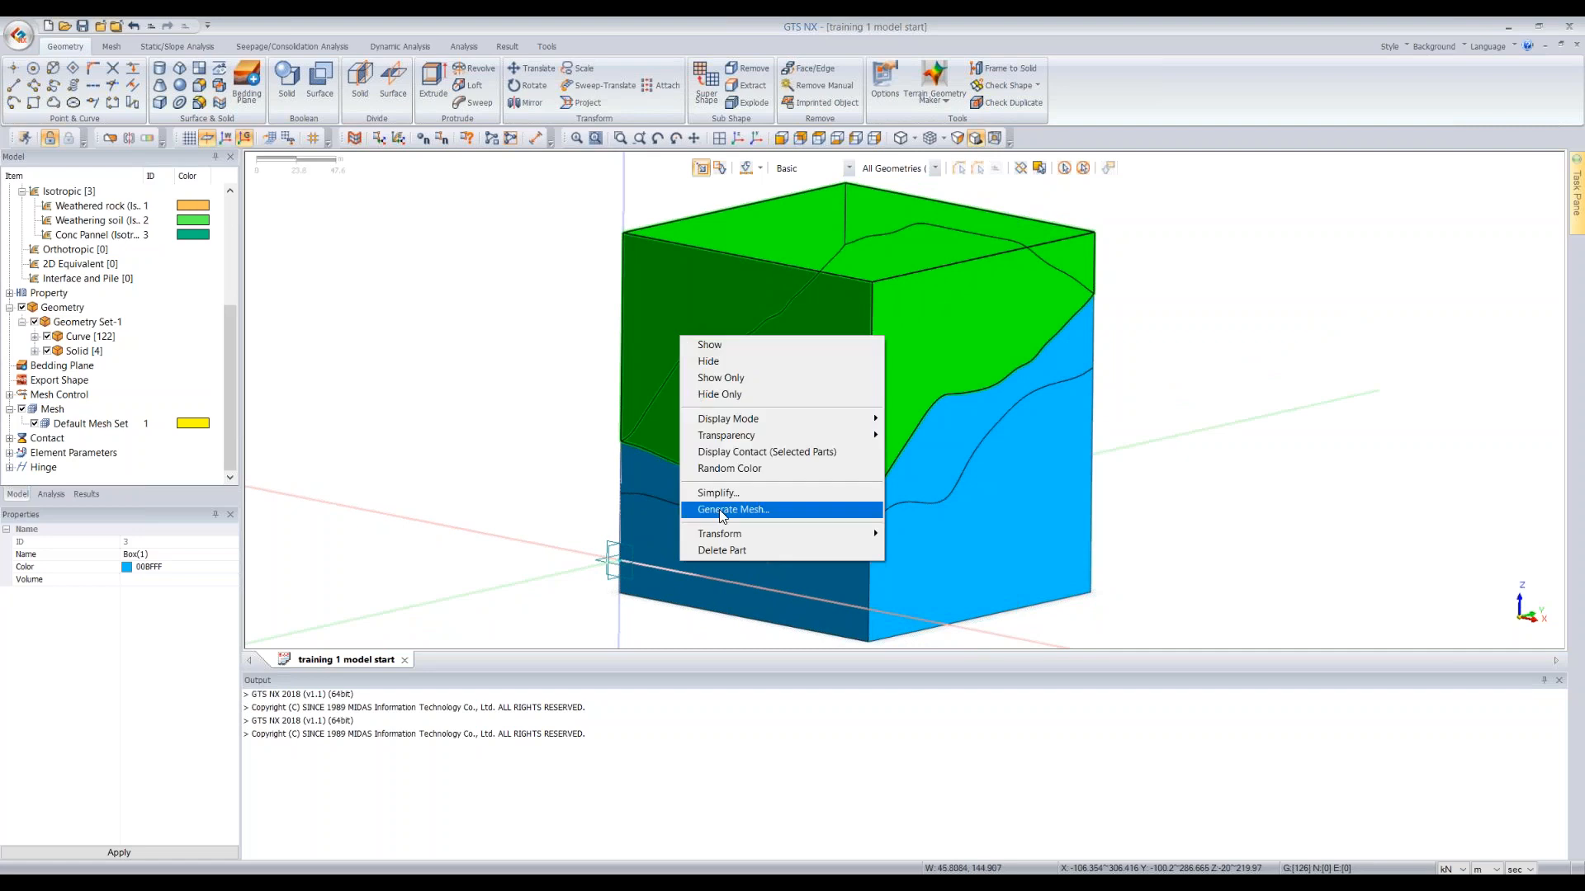
left_click(715, 549)
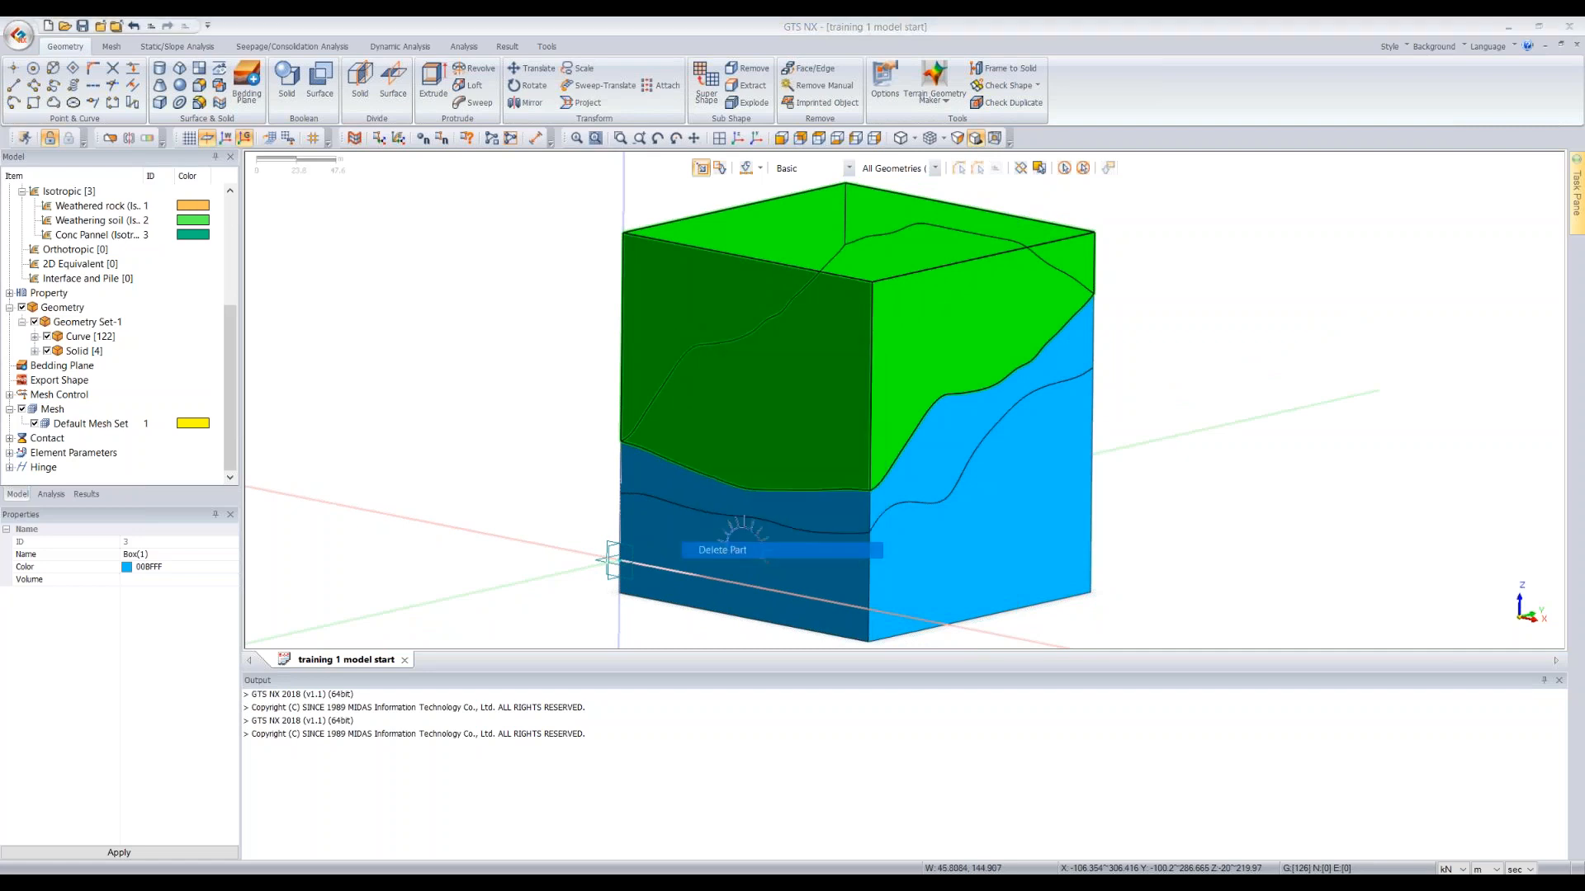
left_click(747, 526)
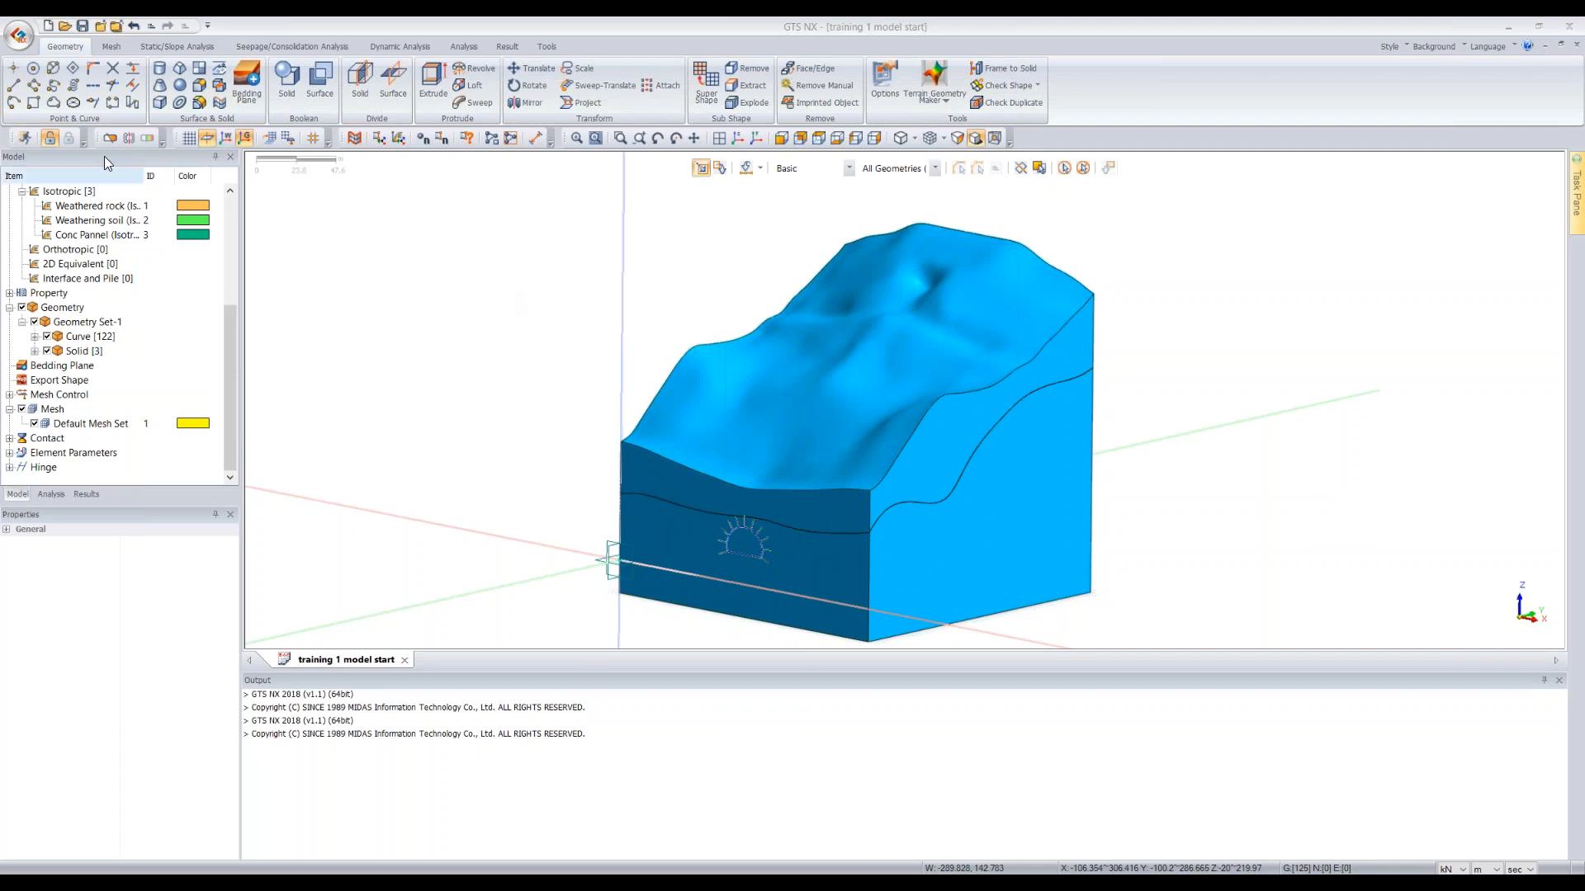
With the grid shown, draw a rectangle about 56 by 35 m around the tunnel profile and rock bolts on the front plane, with Make Face enabled
left_click(188, 138)
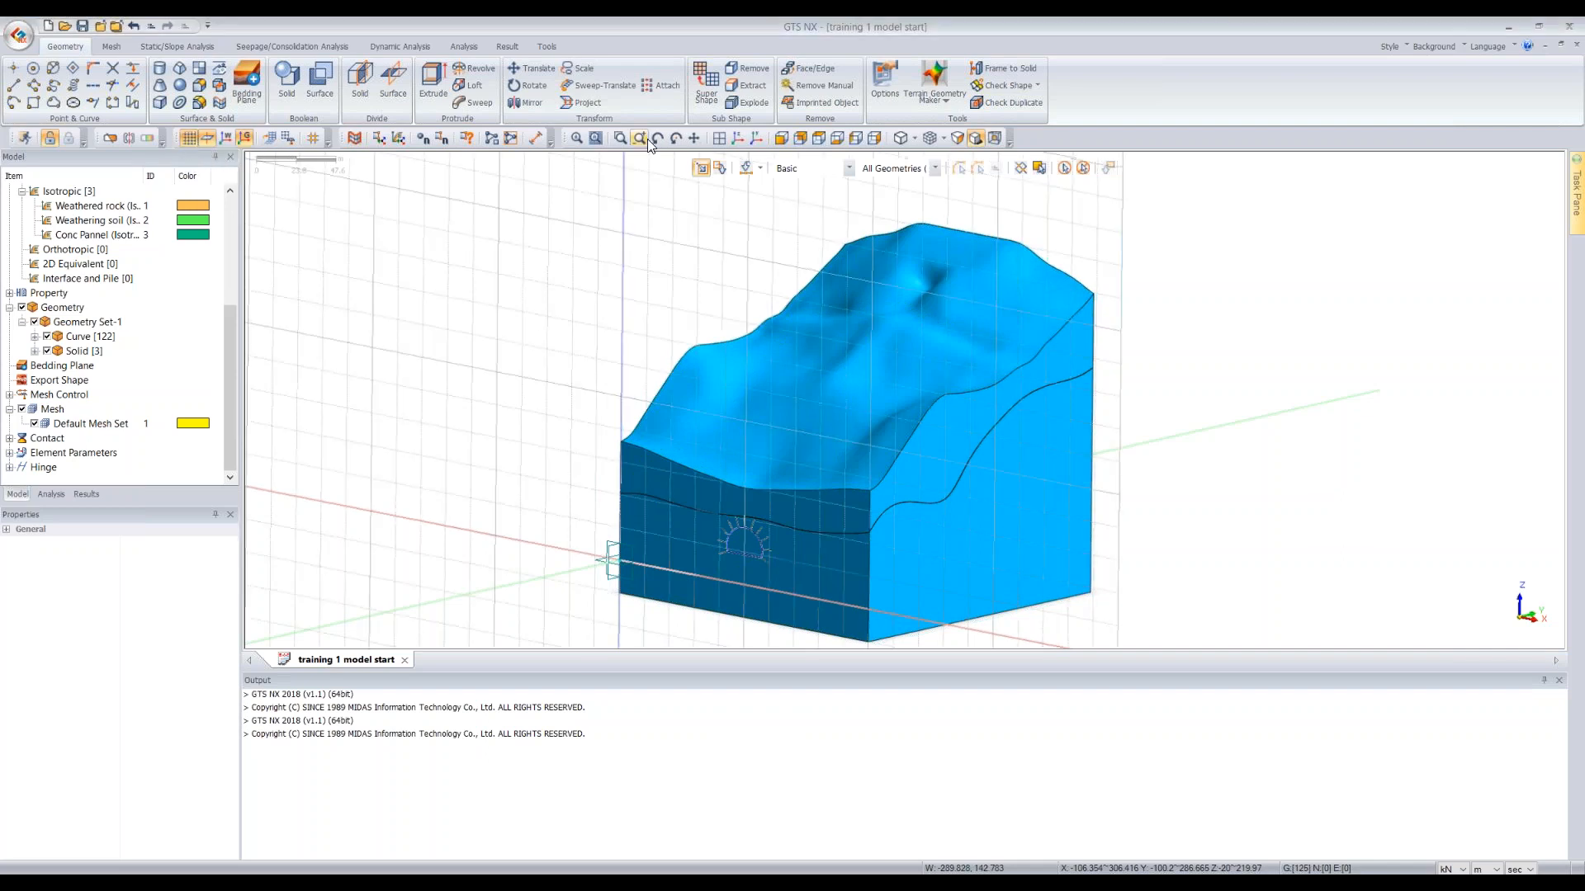
left_click(780, 139)
scroll(987, 578, "up", 4)
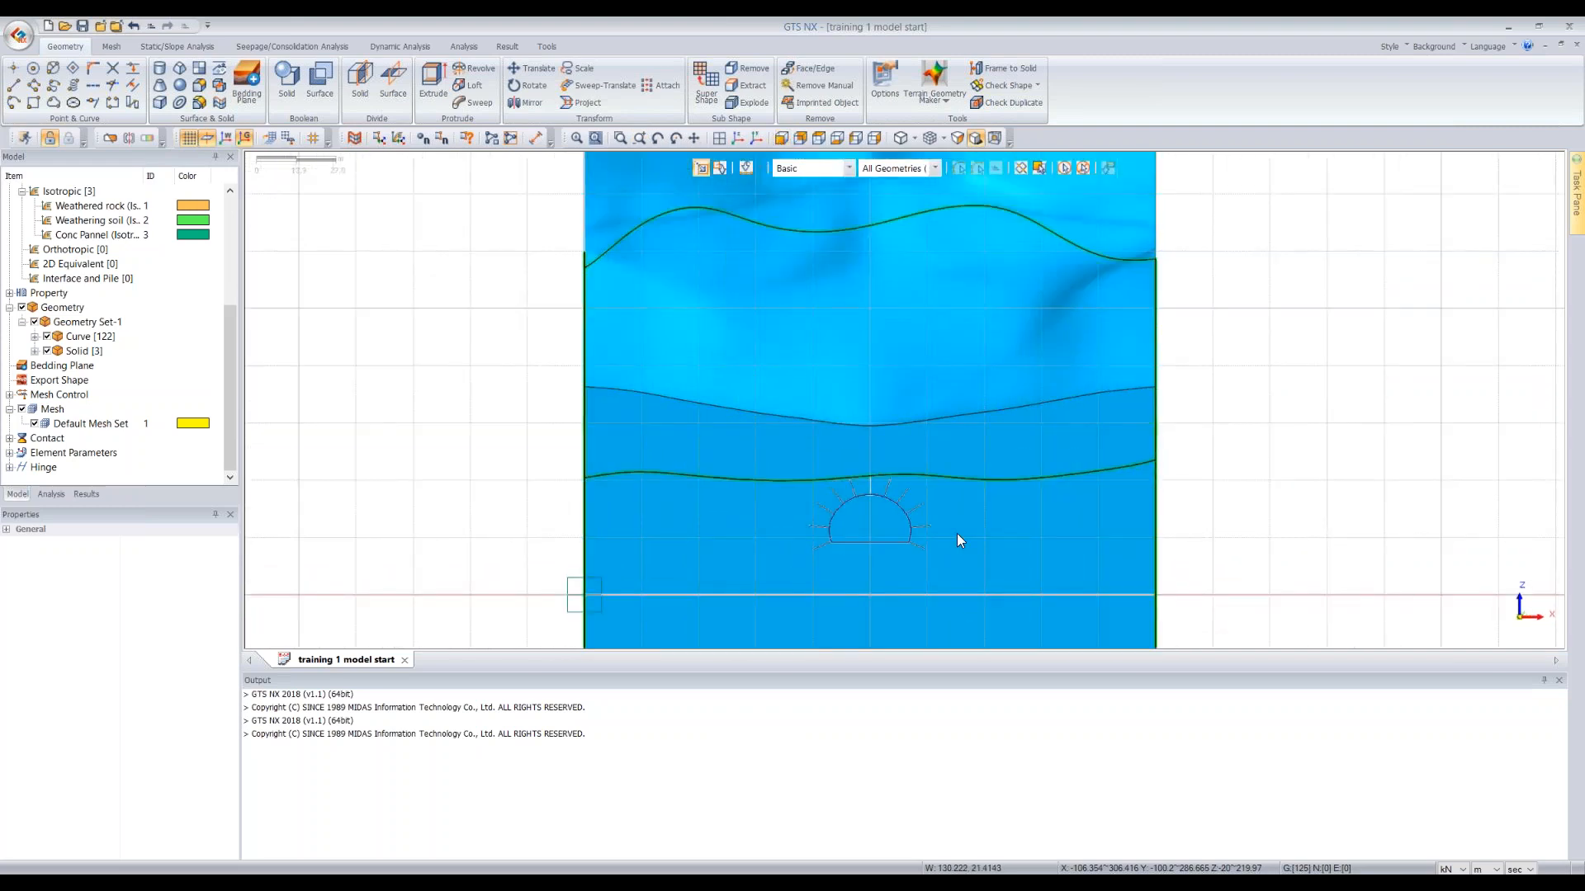
scroll(957, 528, "up", 2)
scroll(941, 521, "up", 2)
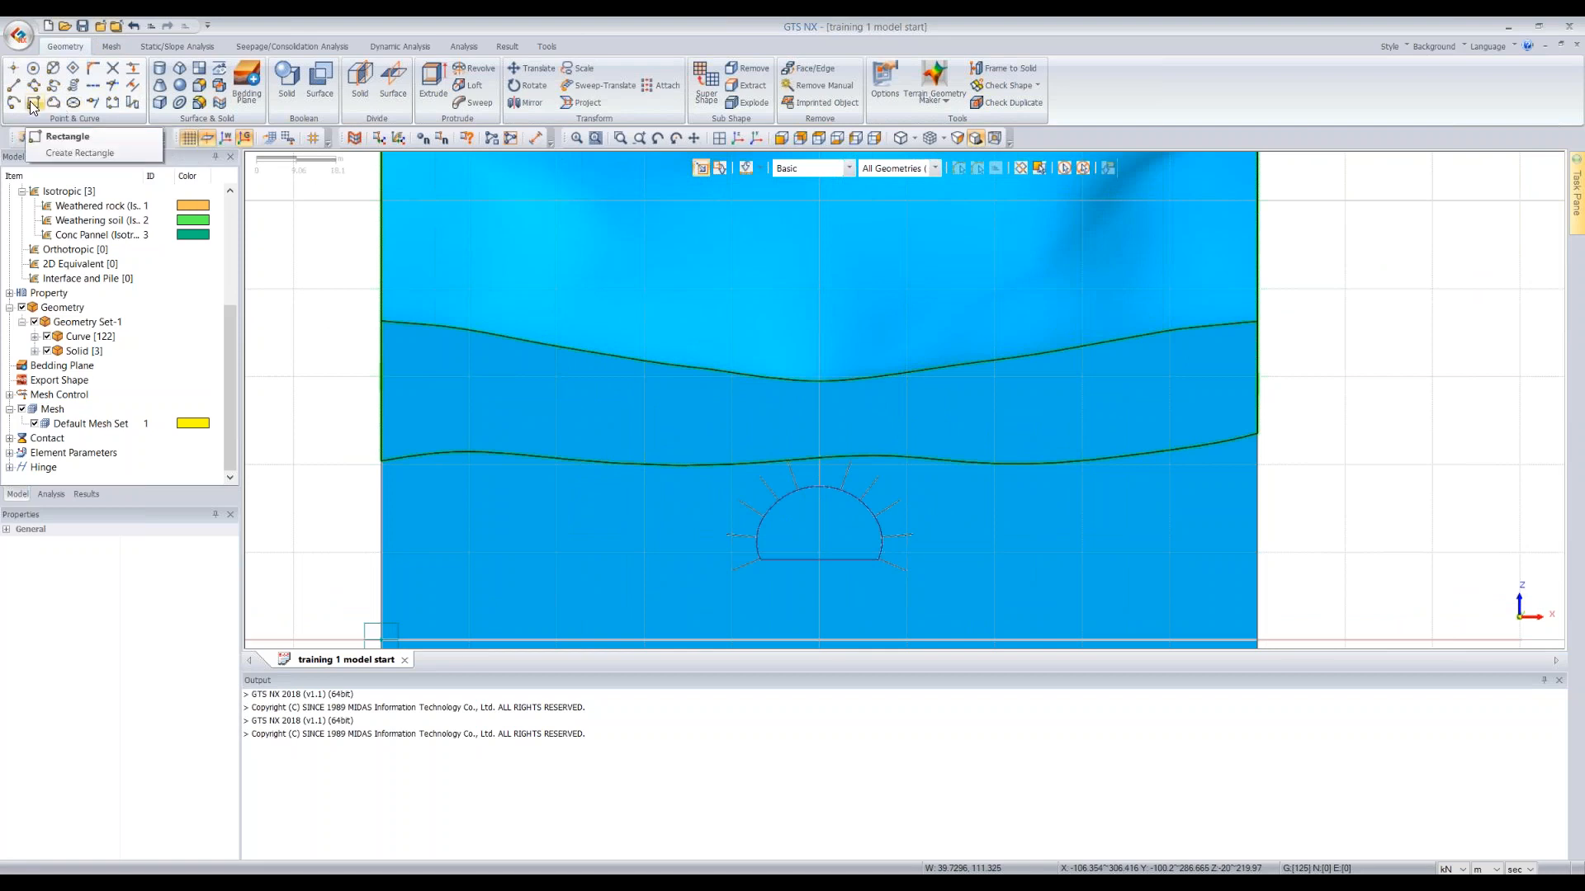
left_click(33, 103)
left_click_drag(110, 169, 516, 256)
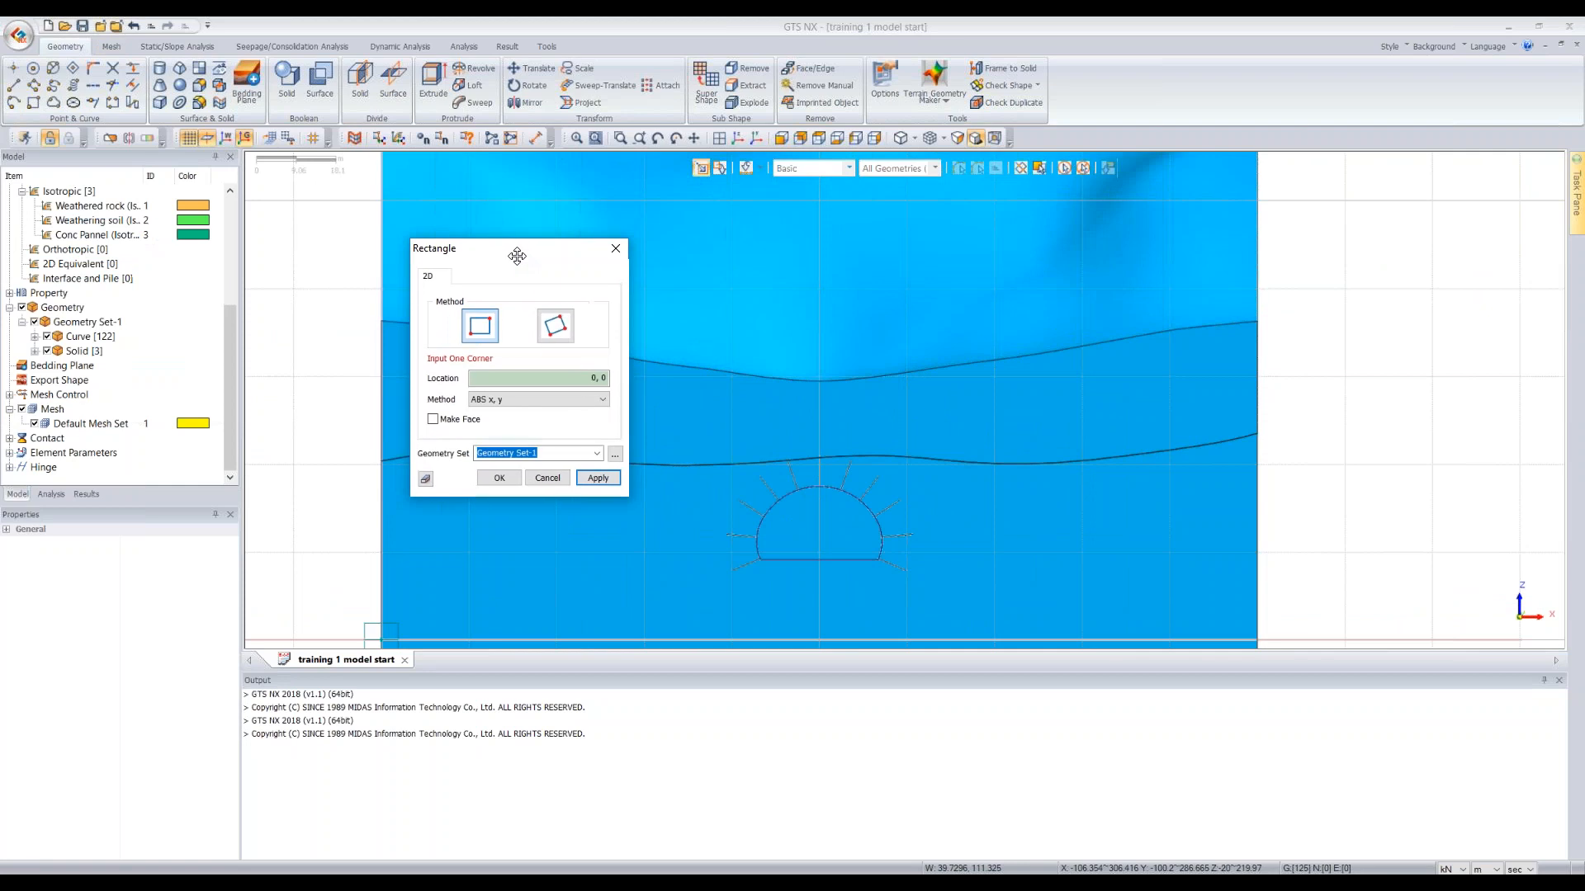
left_click(433, 419)
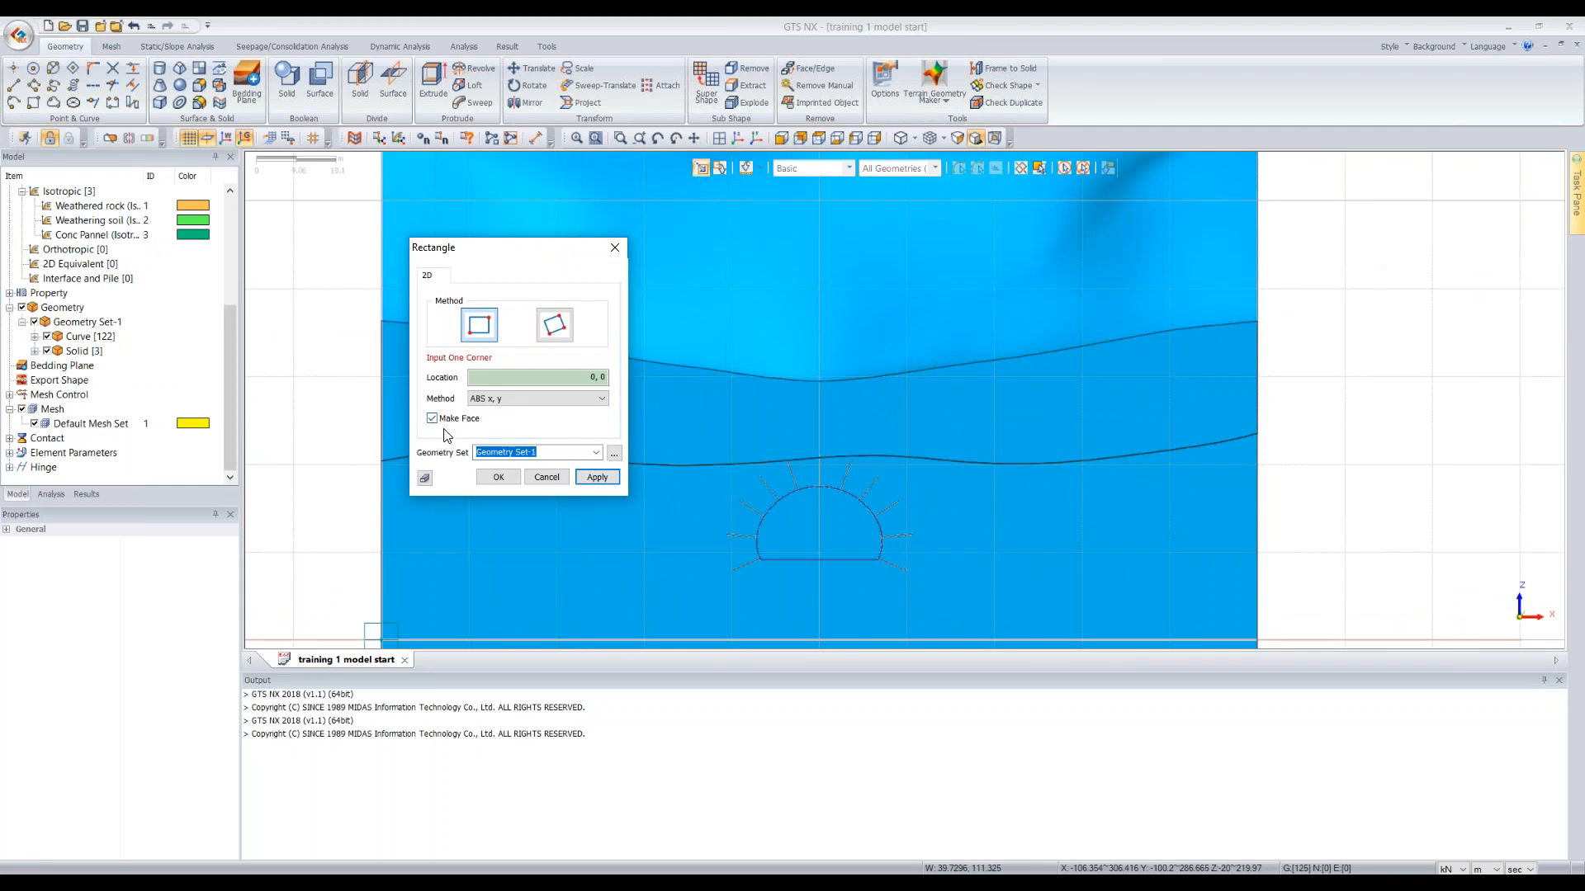
left_click(701, 449)
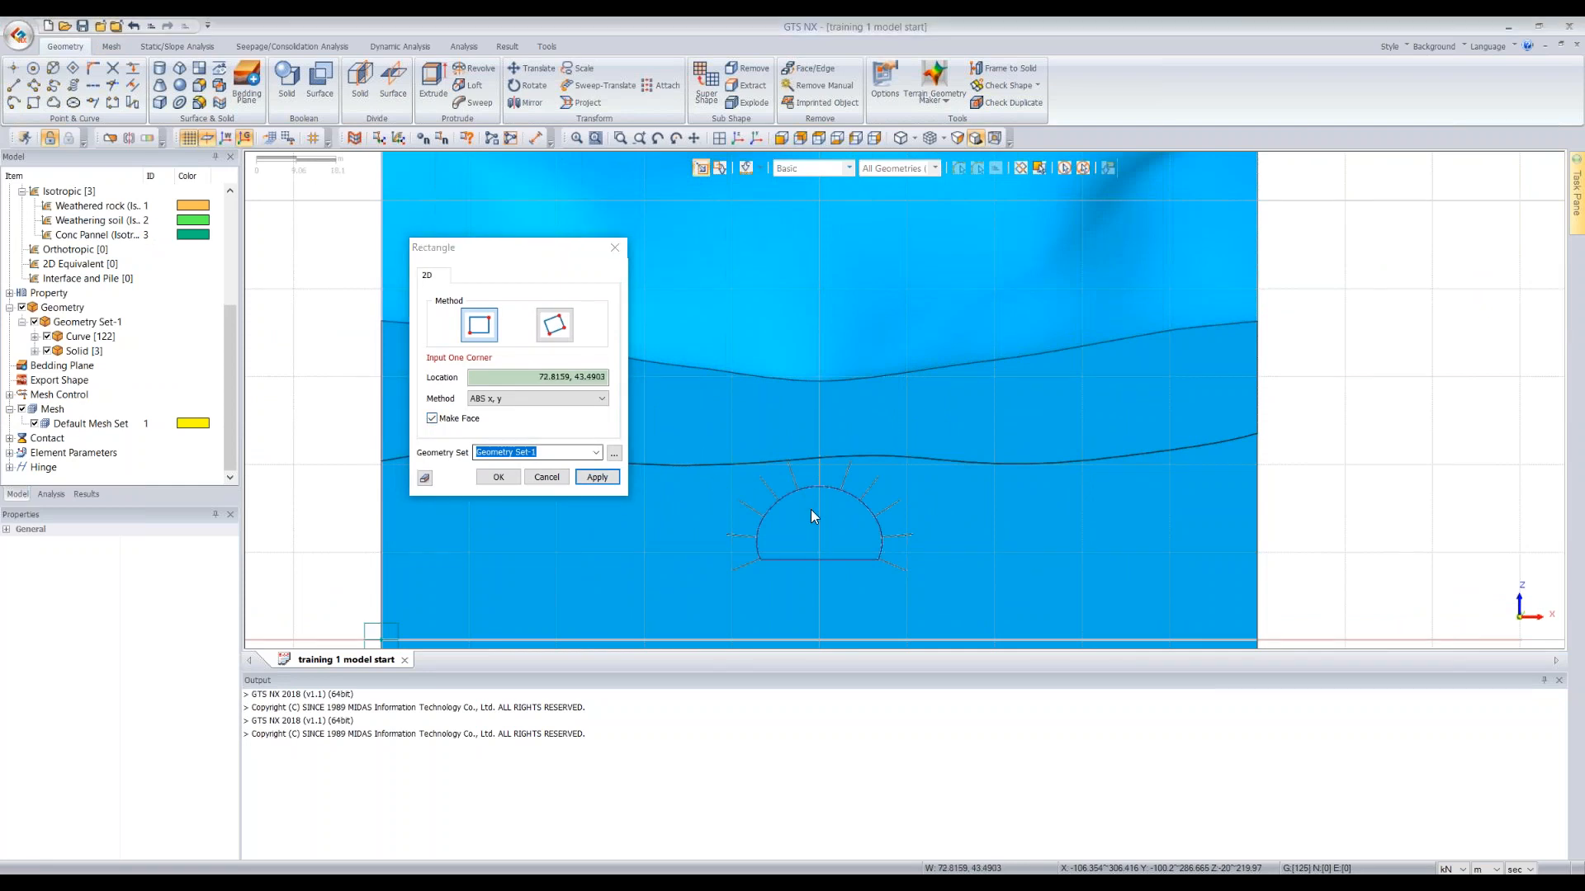
left_click(944, 602)
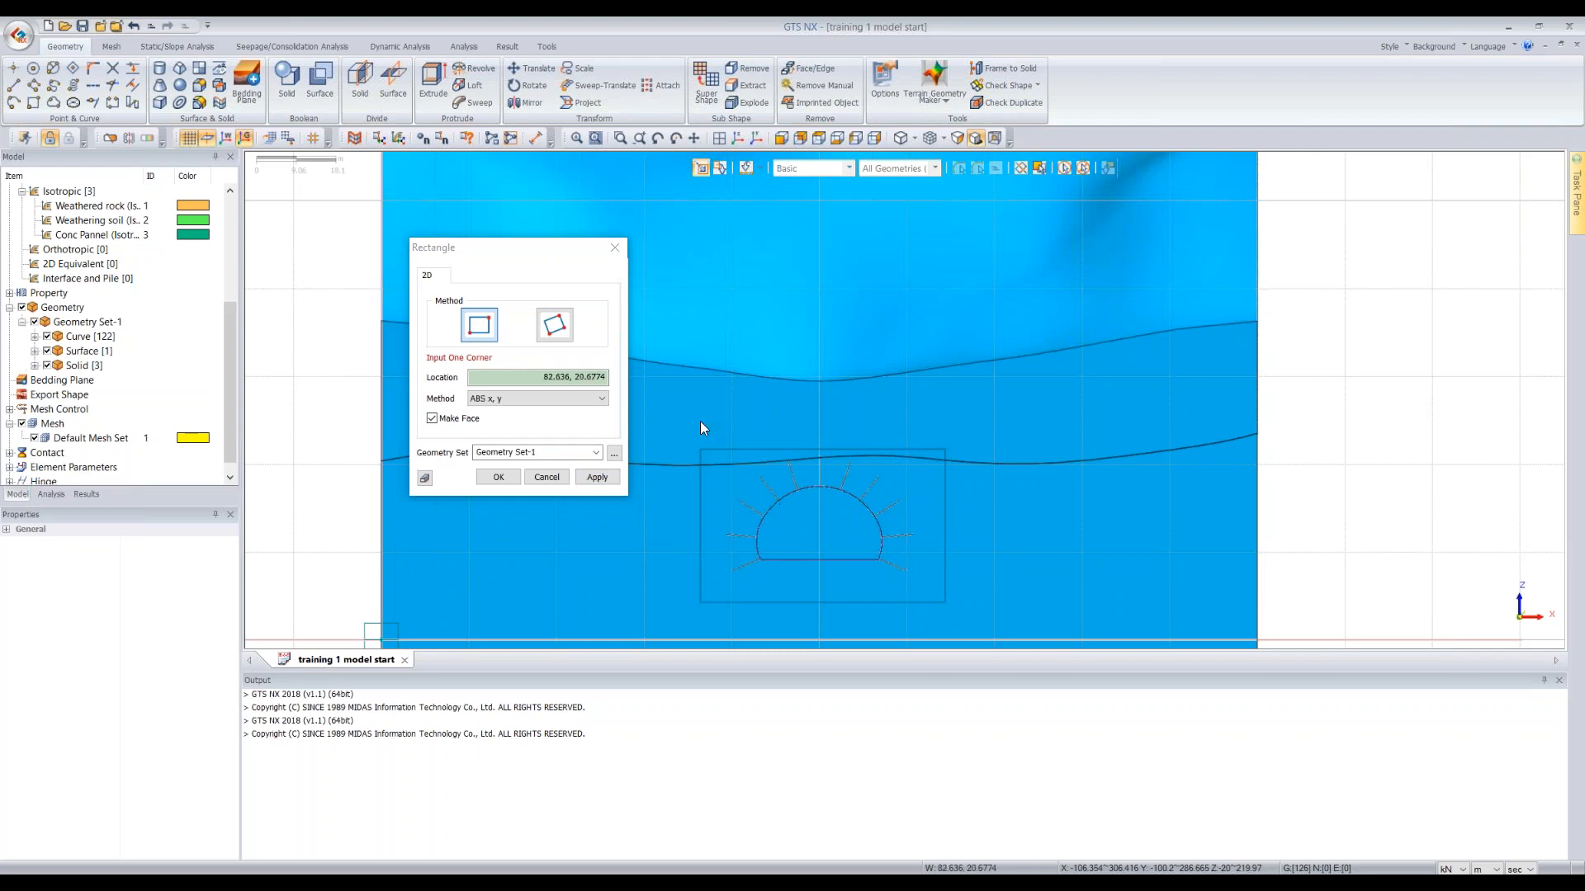
left_click(615, 247)
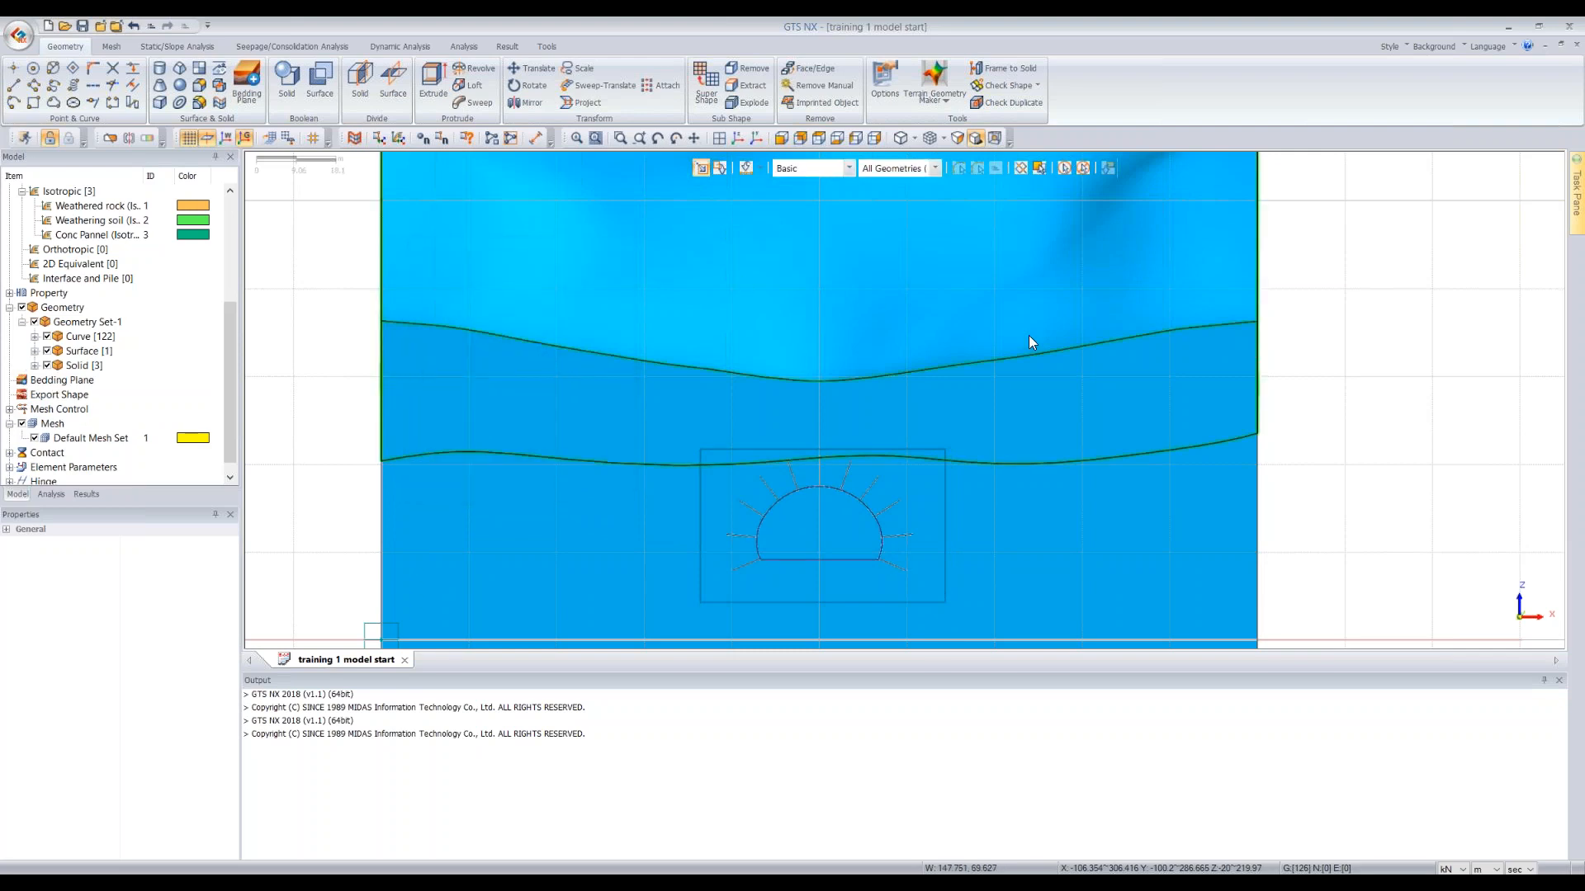
Hide the grid and start Translate with the new rectangular face as the target object
scroll(1029, 332, "down", 4)
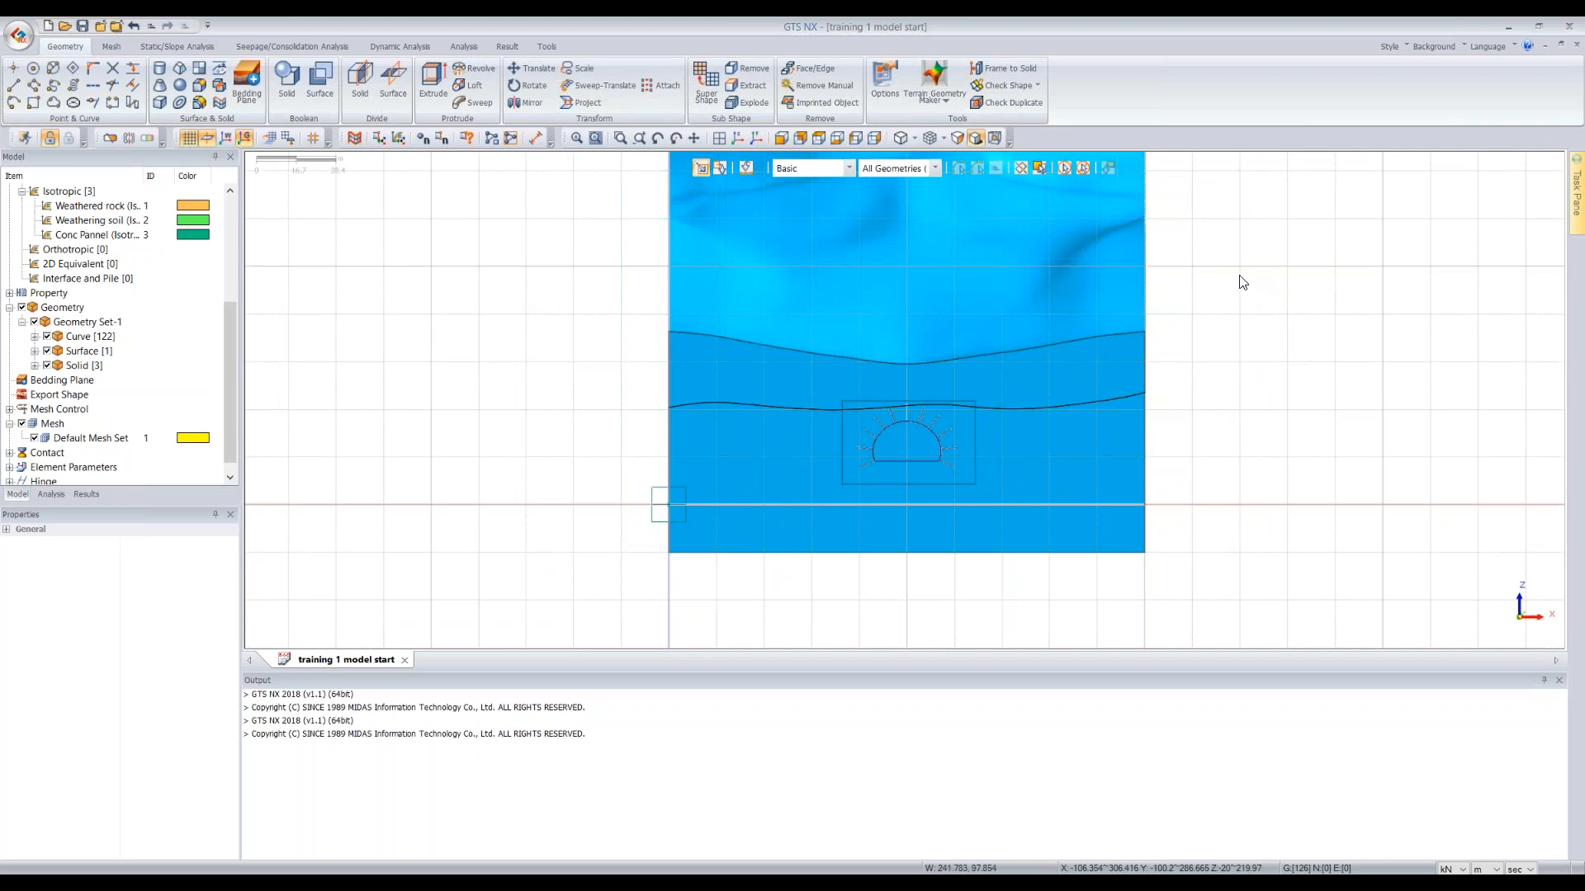
middle_click_drag(1240, 285, 1178, 312)
middle_click_drag(685, 364, 648, 346)
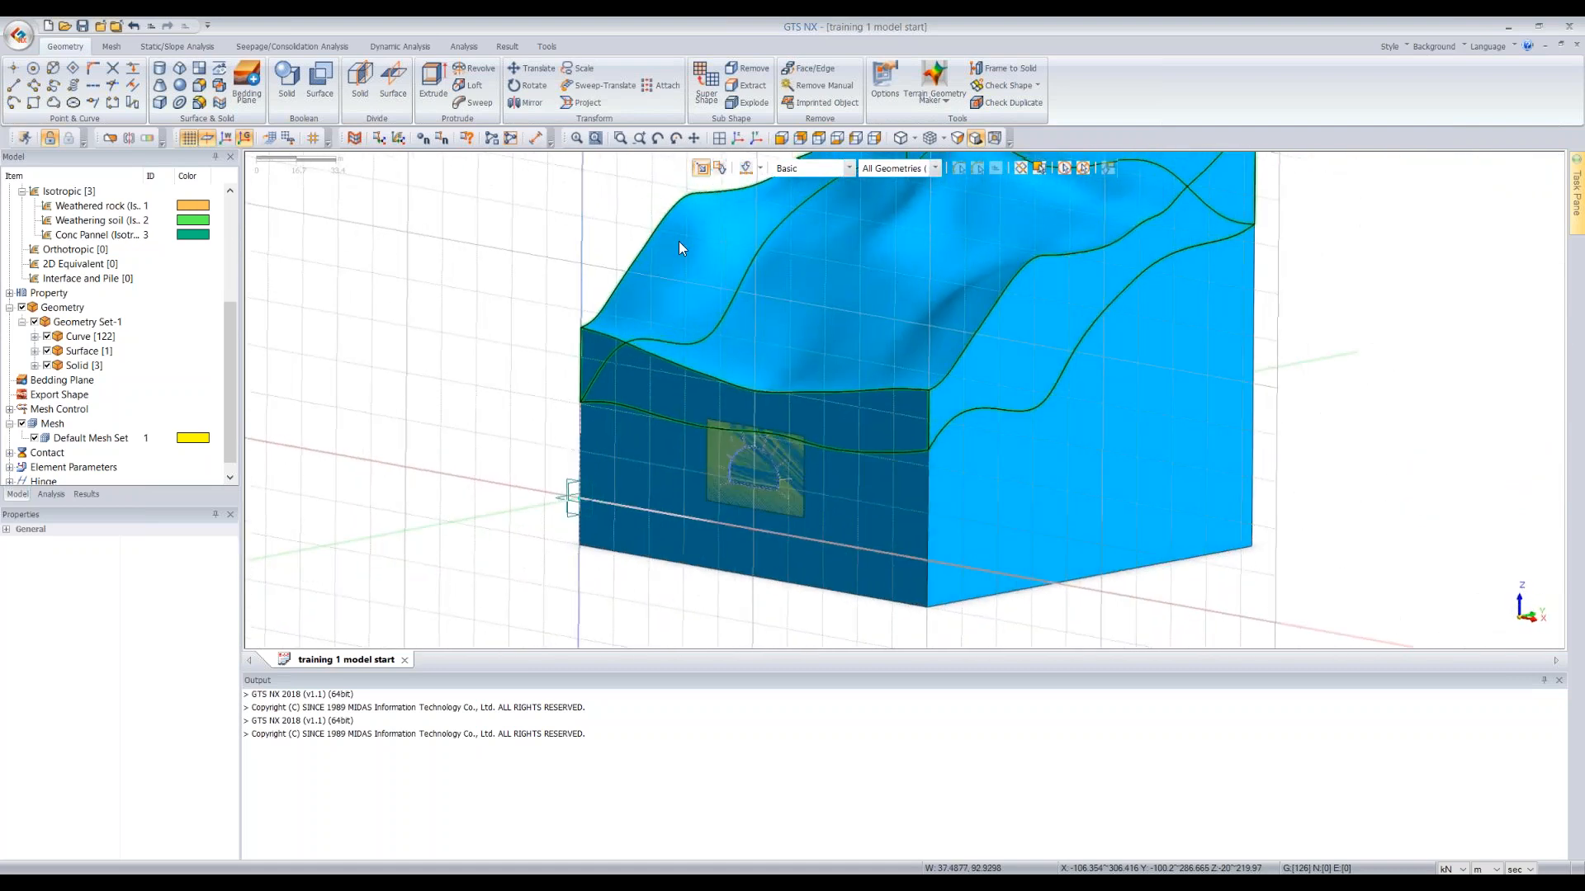
left_click(189, 137)
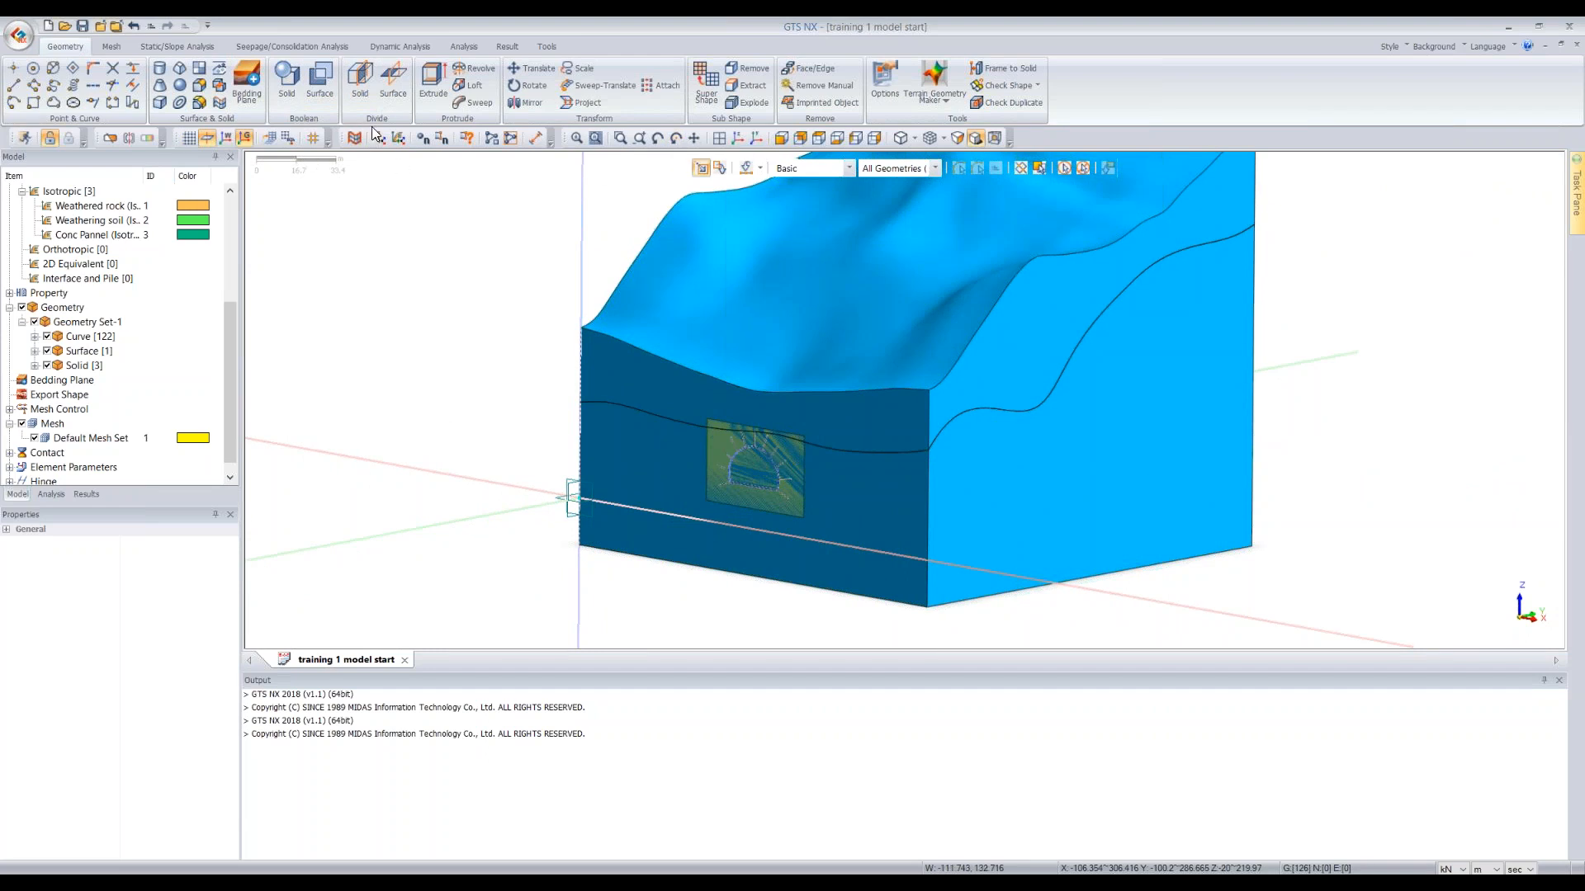
left_click(517, 67)
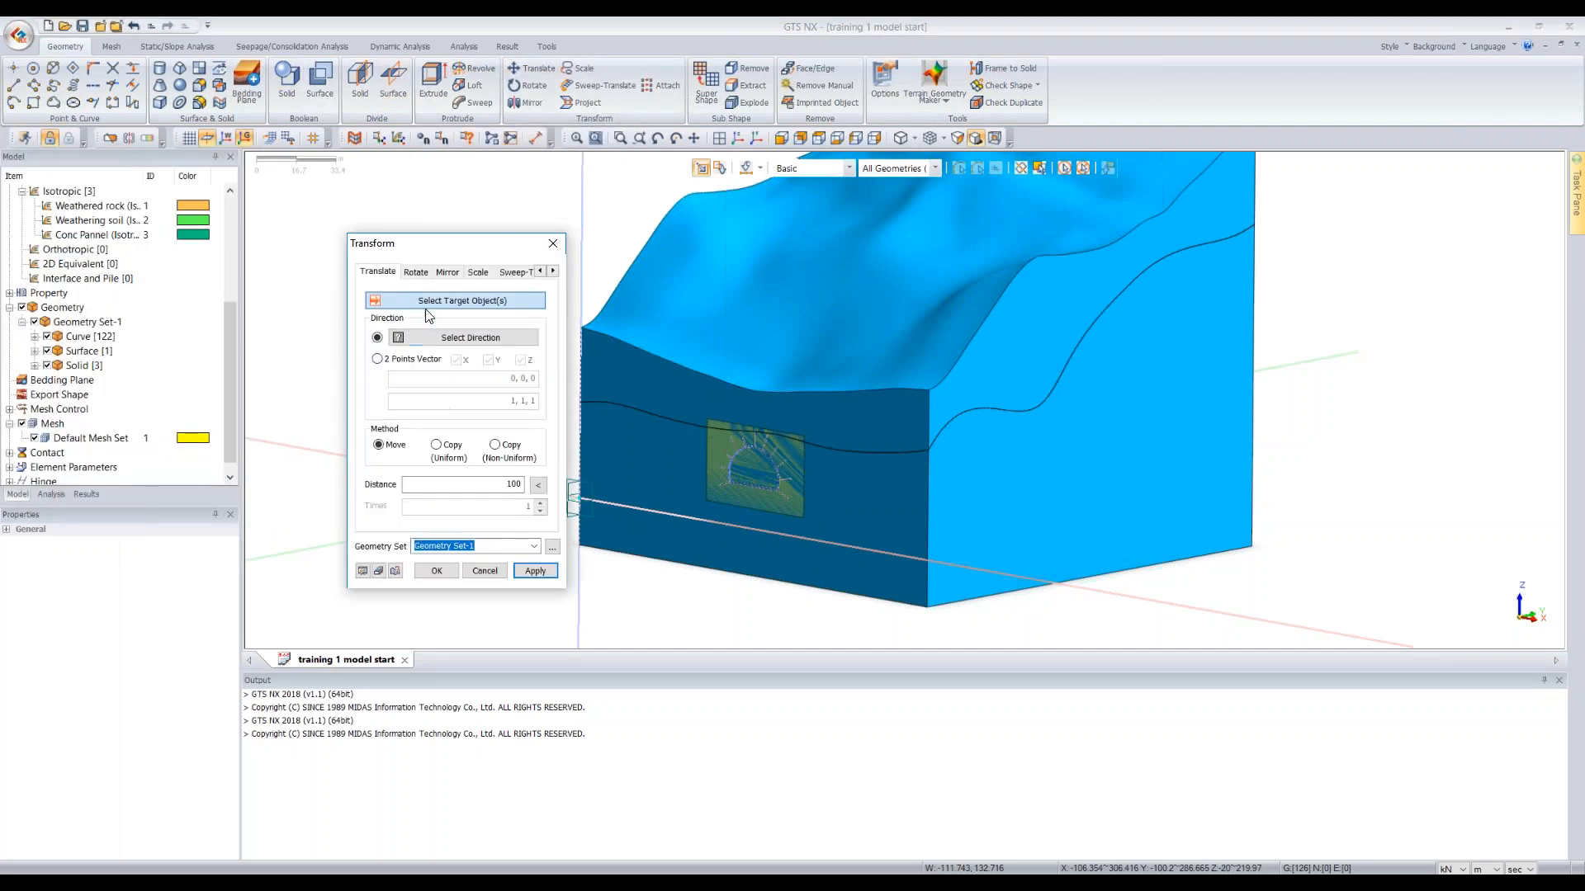
left_click(715, 446)
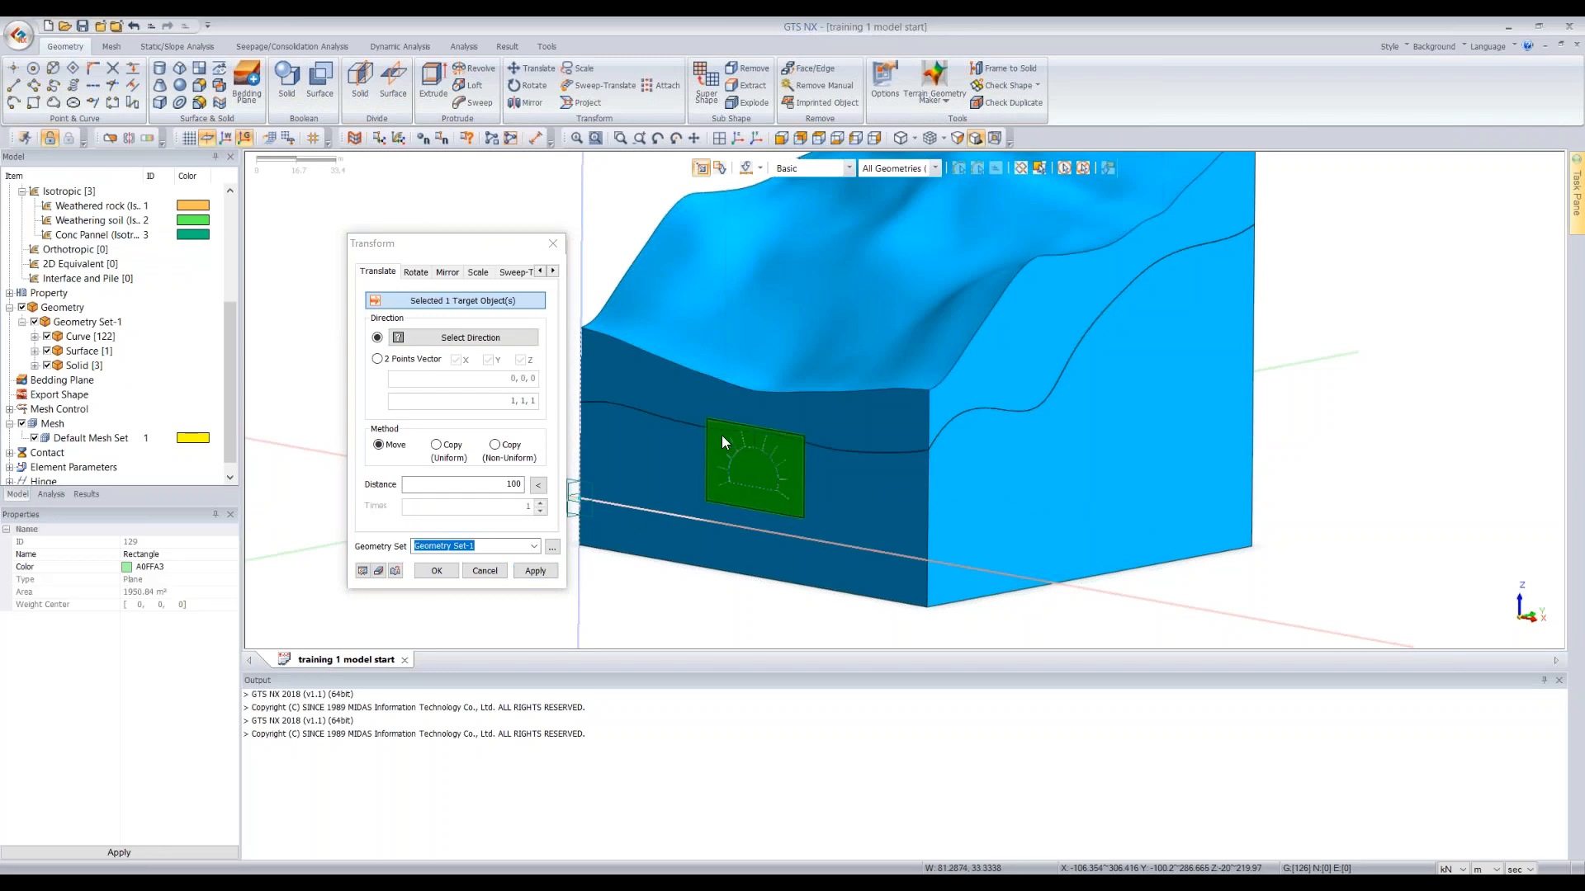
left_click(34, 355)
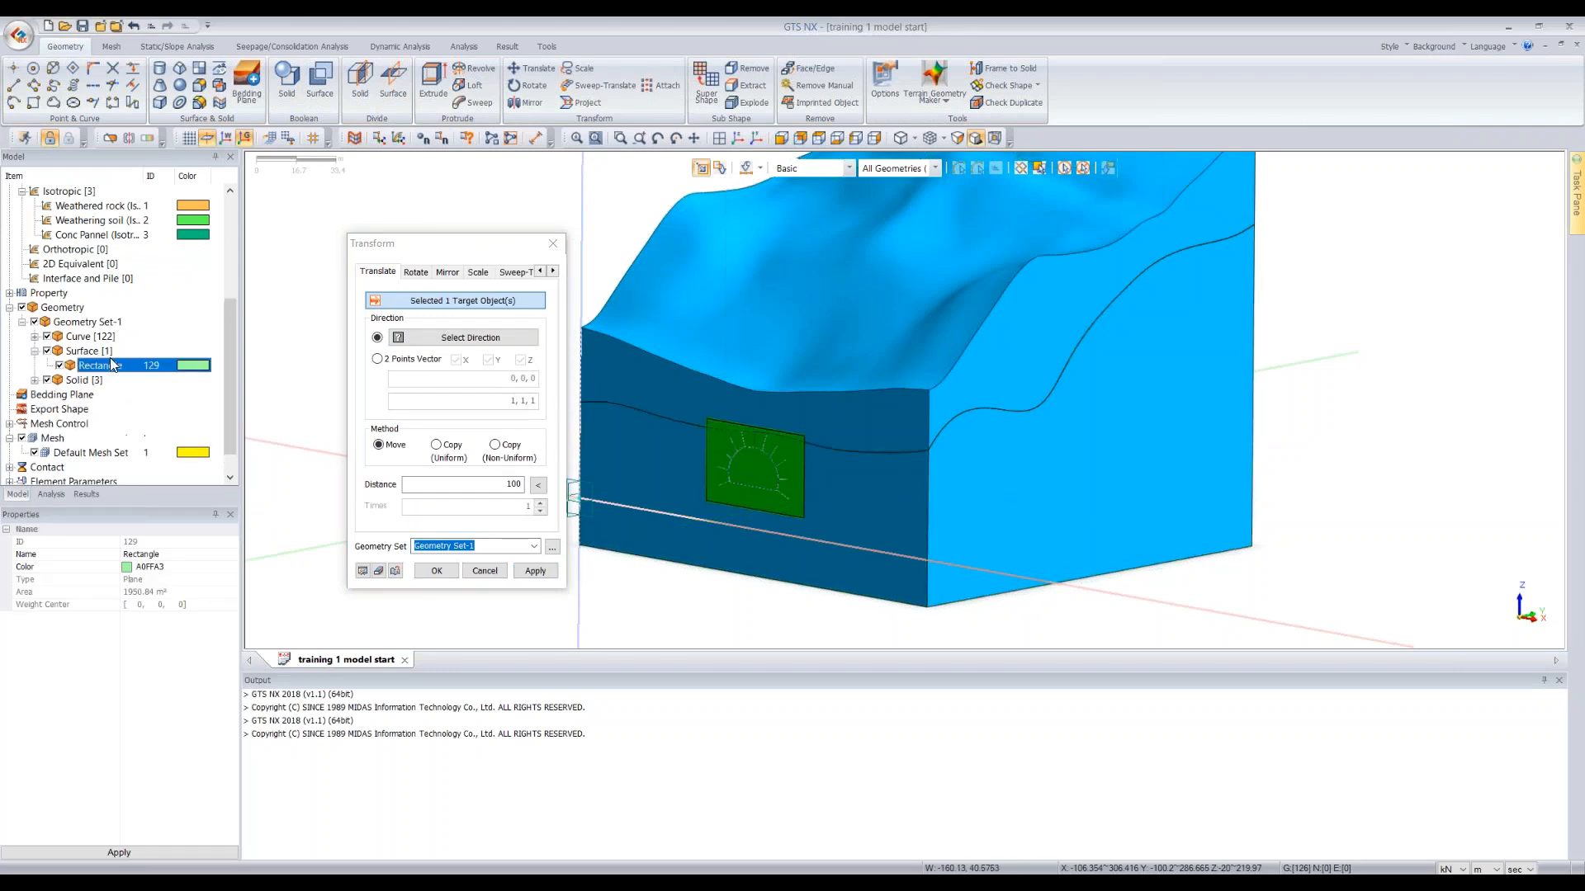
Set the datum Y-Axis as the translation direction for the rectangular face
left_click(425, 333)
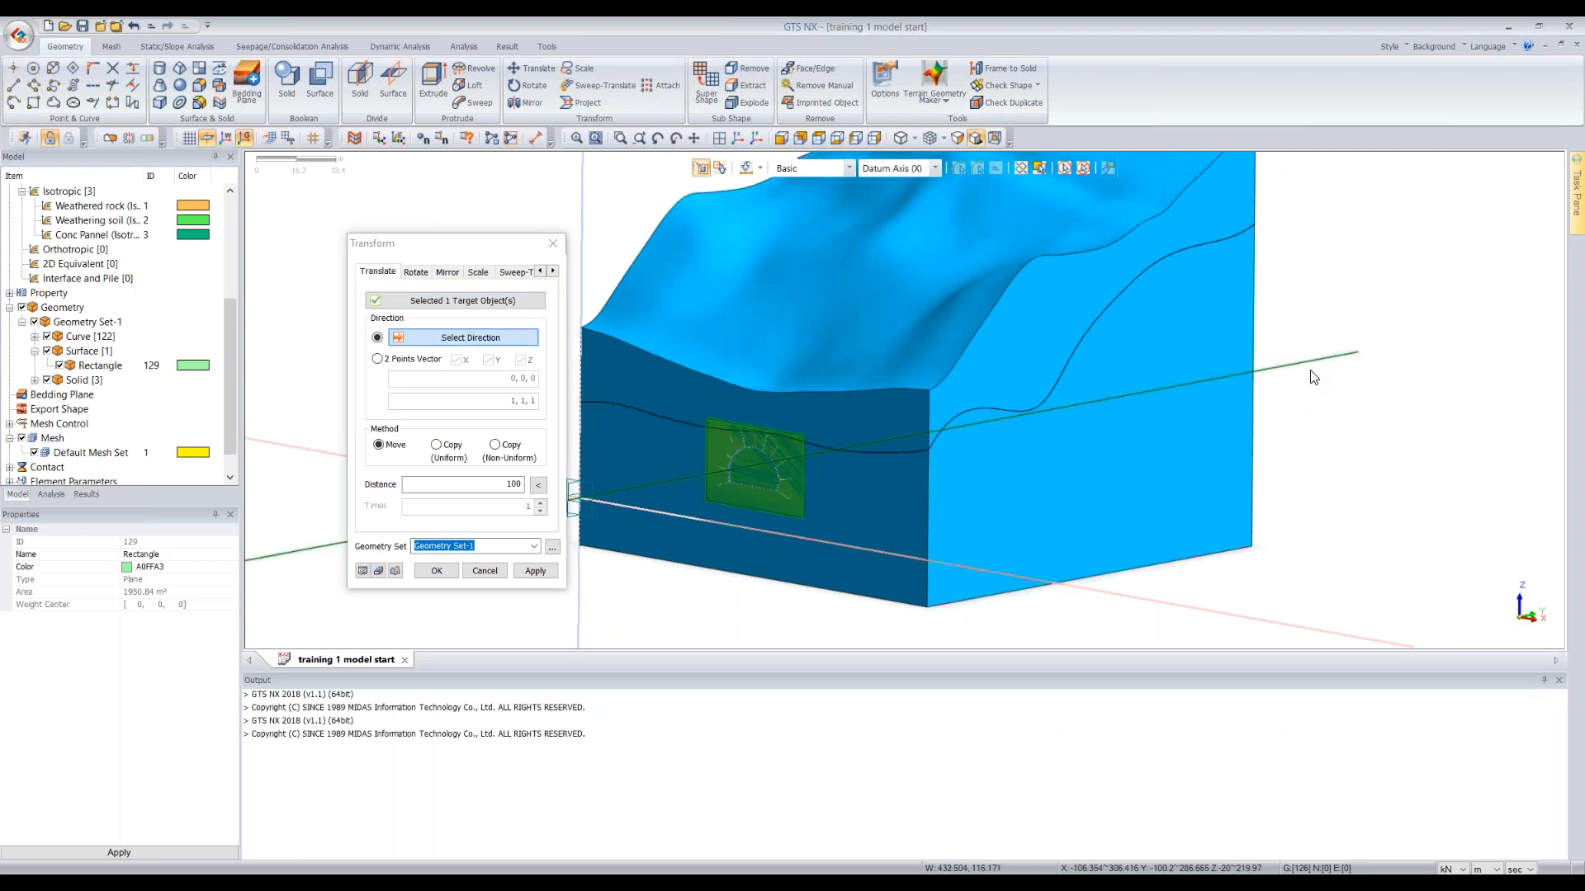
left_click(205, 140)
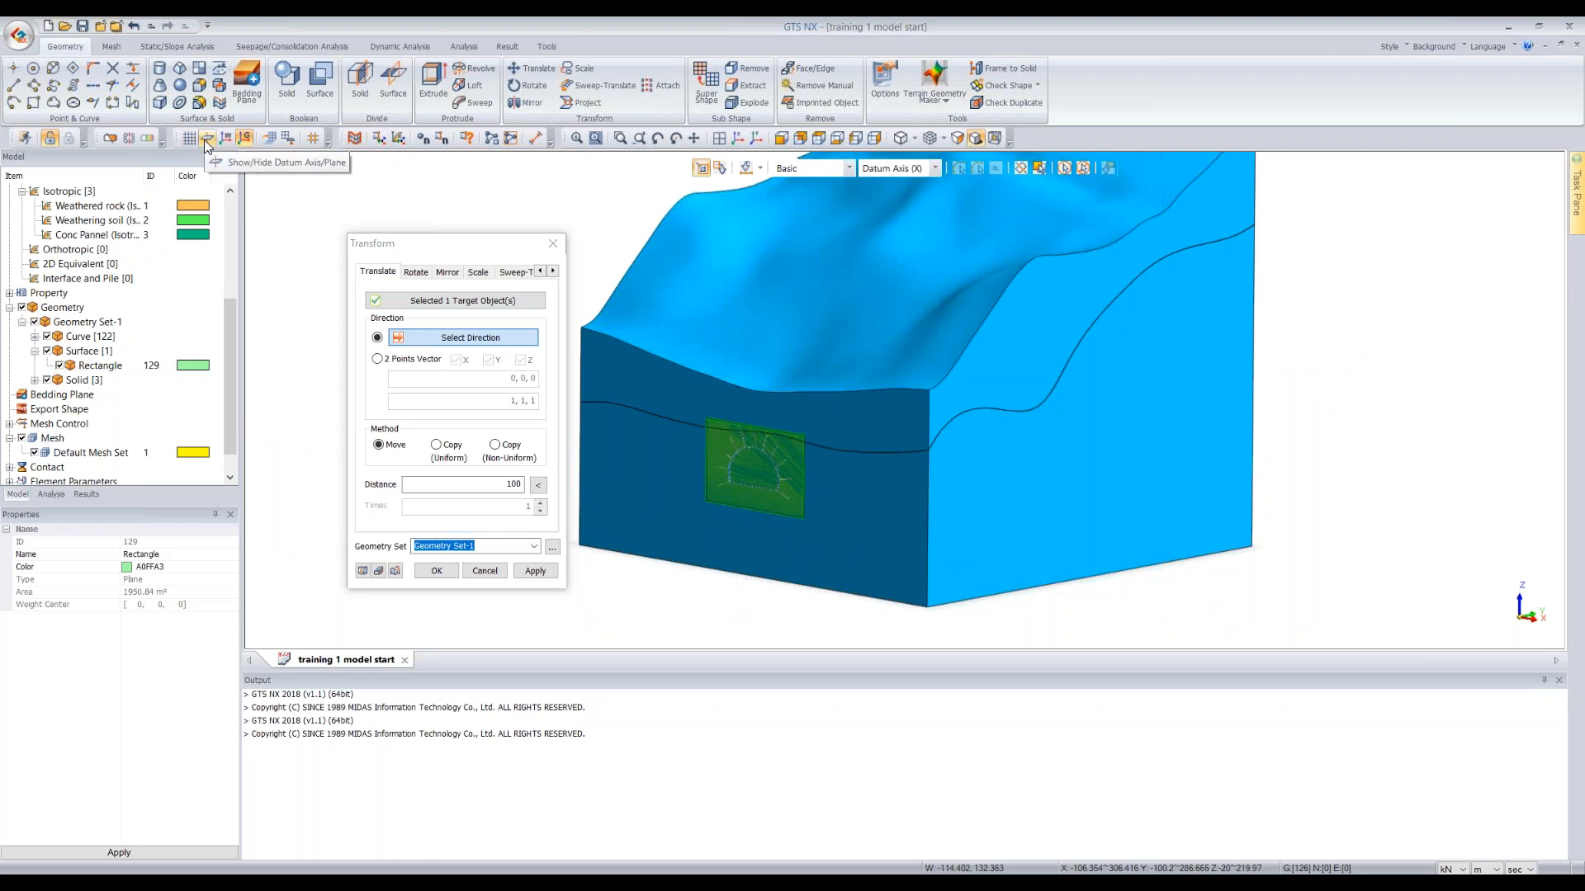
left_click(205, 140)
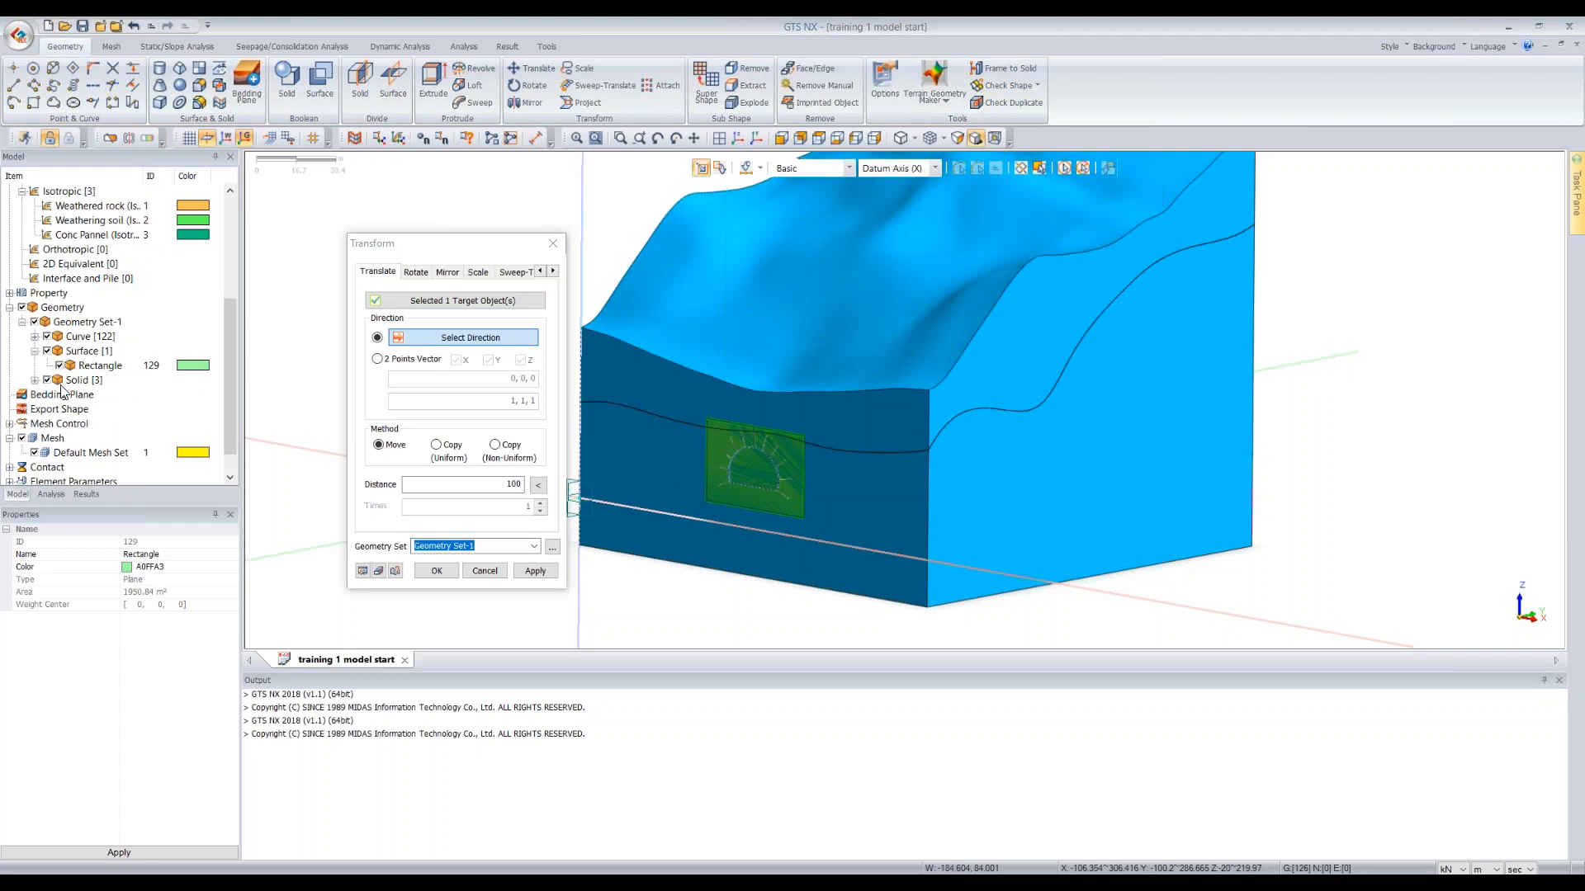
scroll(50, 386, "up", 3)
scroll(47, 385, "up", 2)
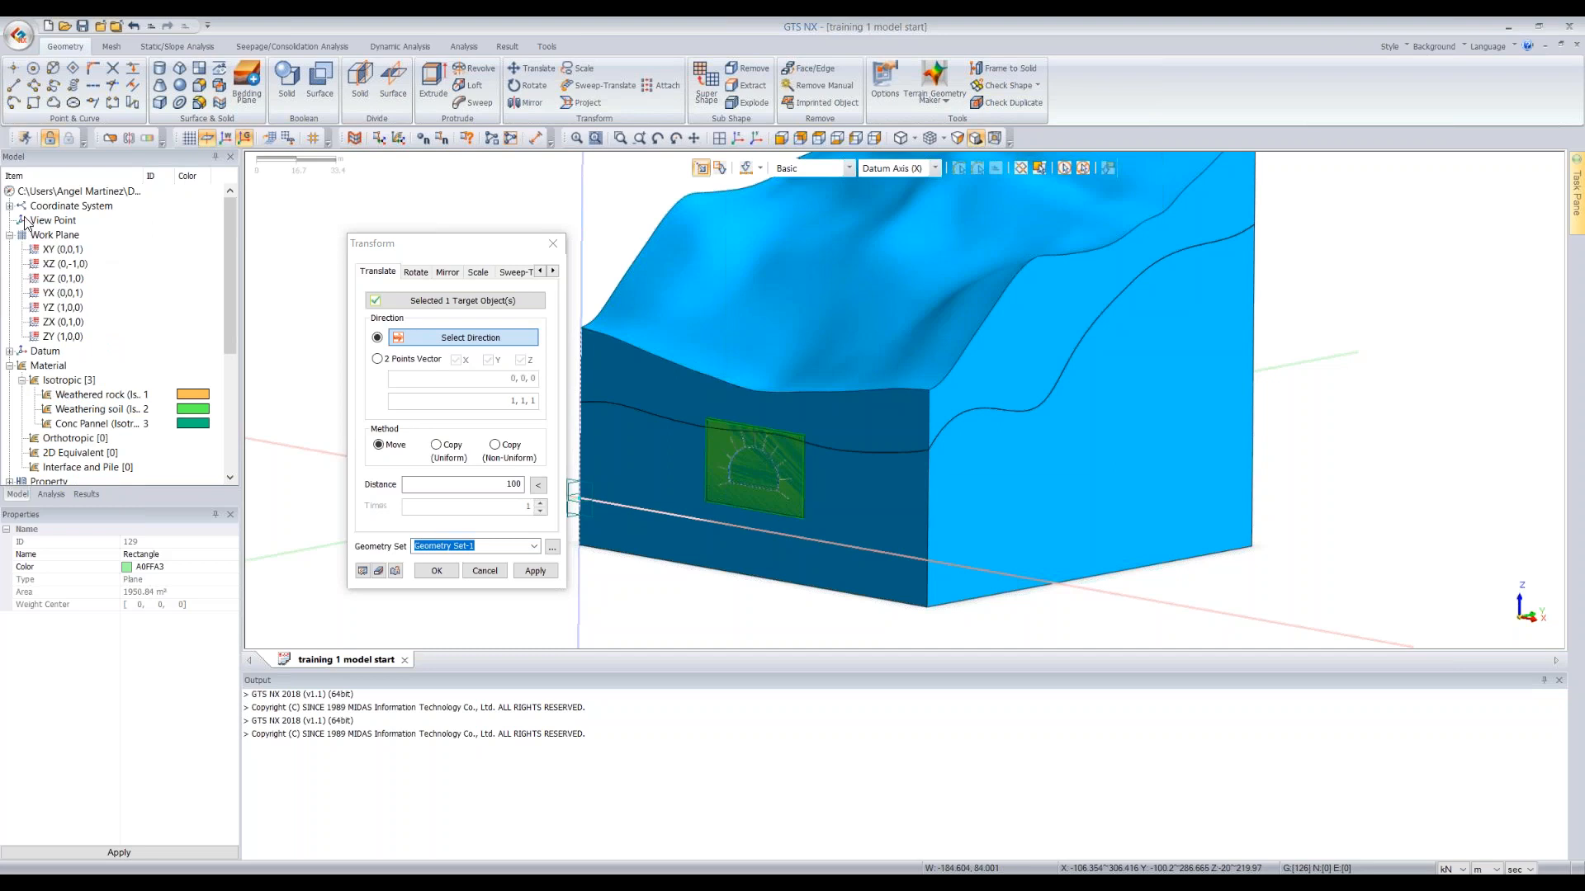
left_click(9, 352)
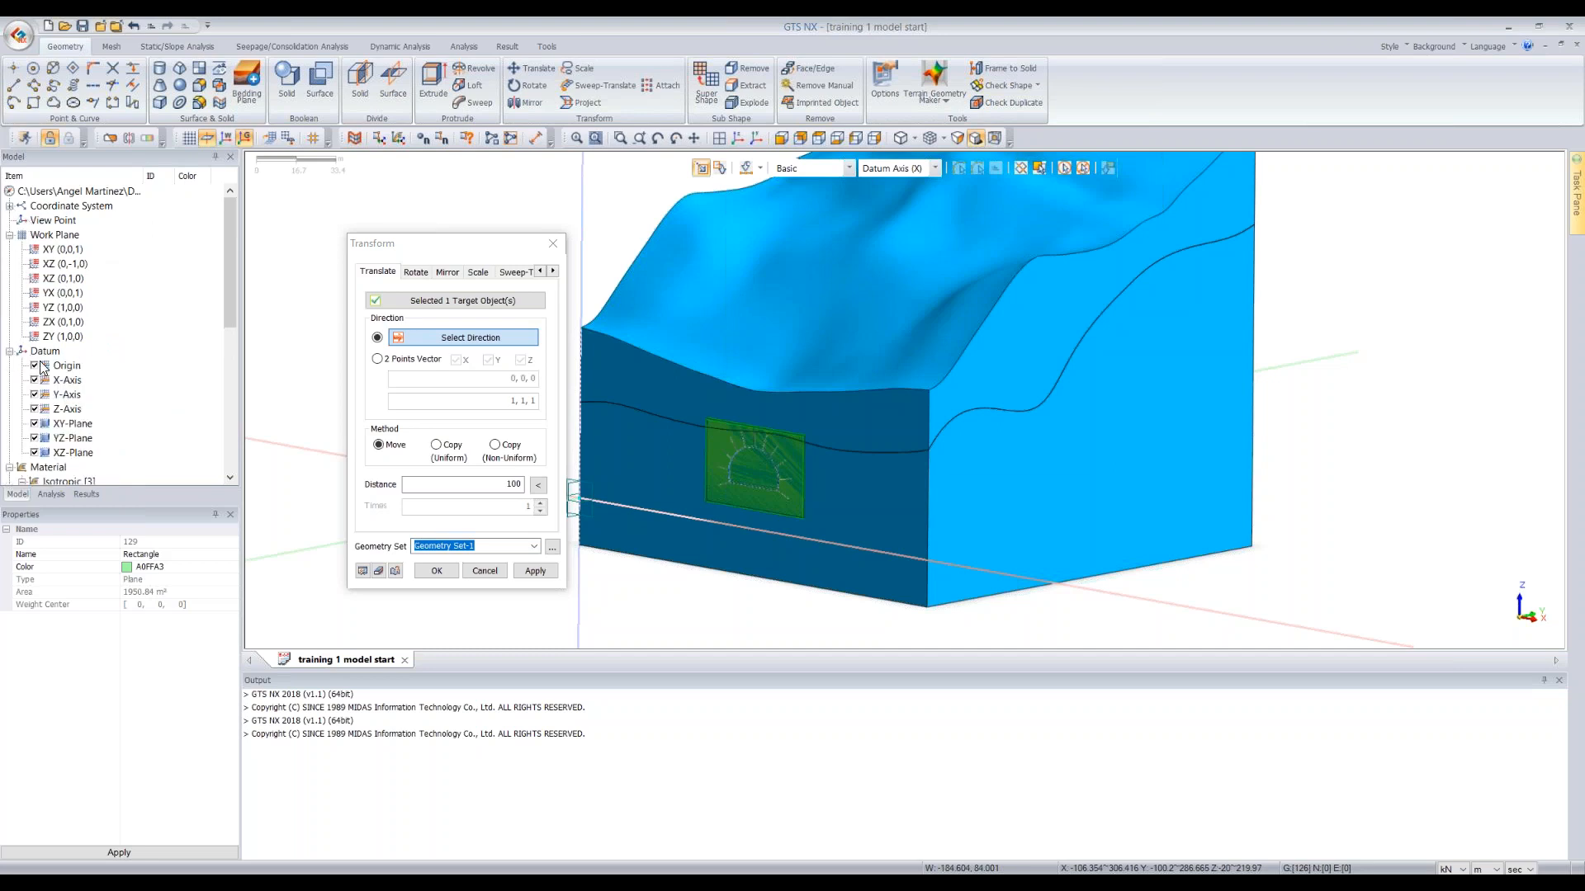
left_click(83, 396)
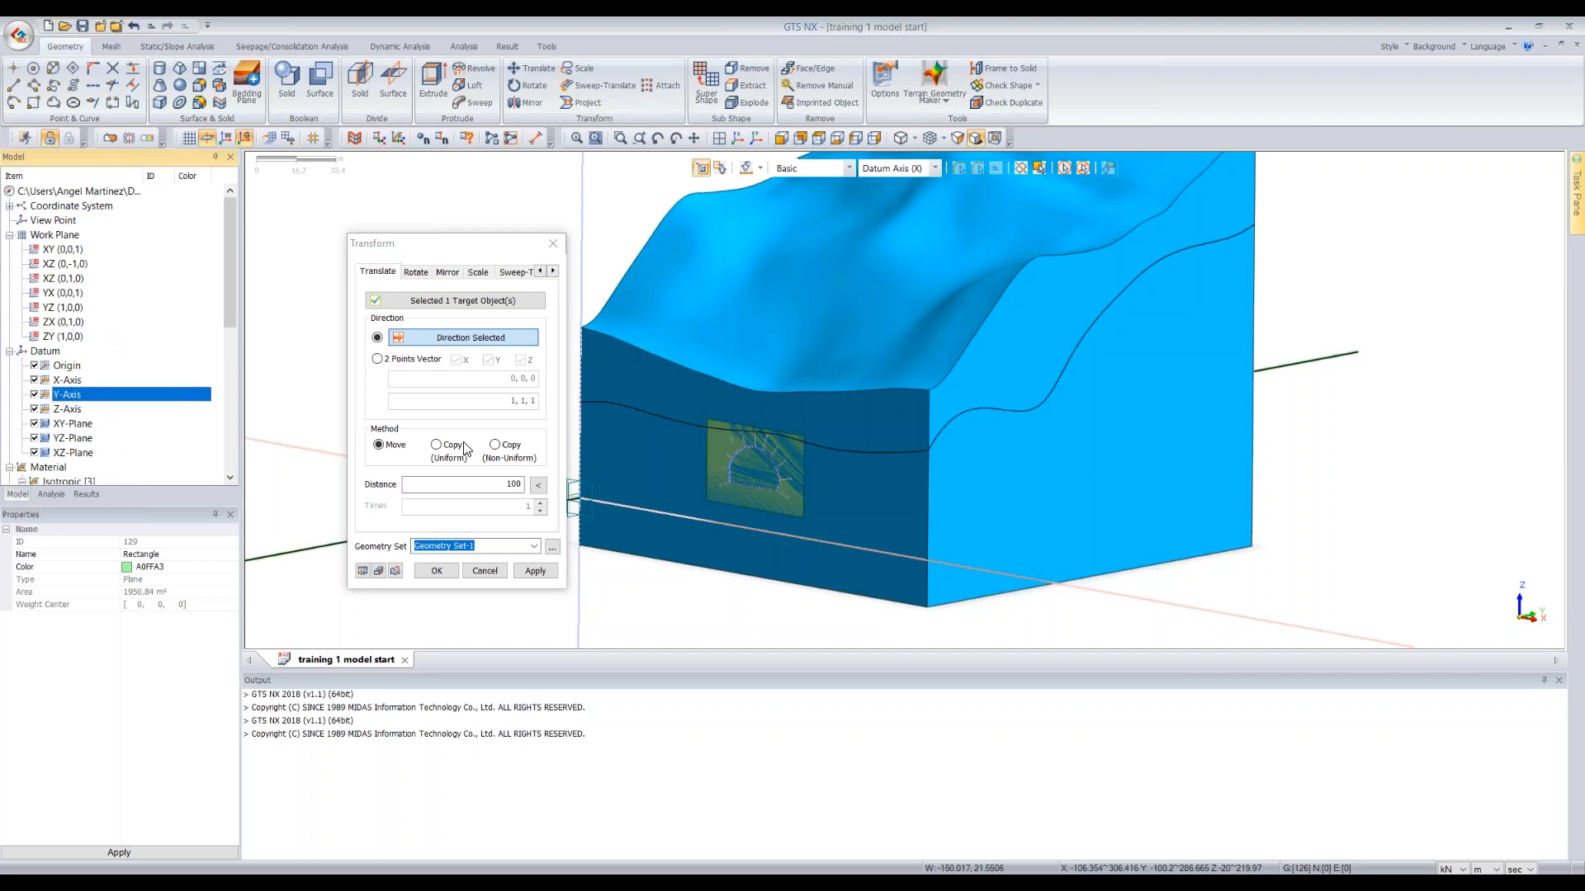
Copy the rectangular face uniformly 3 times at a distance of 50 m, previewing the copies before creating them
double_click(525, 486)
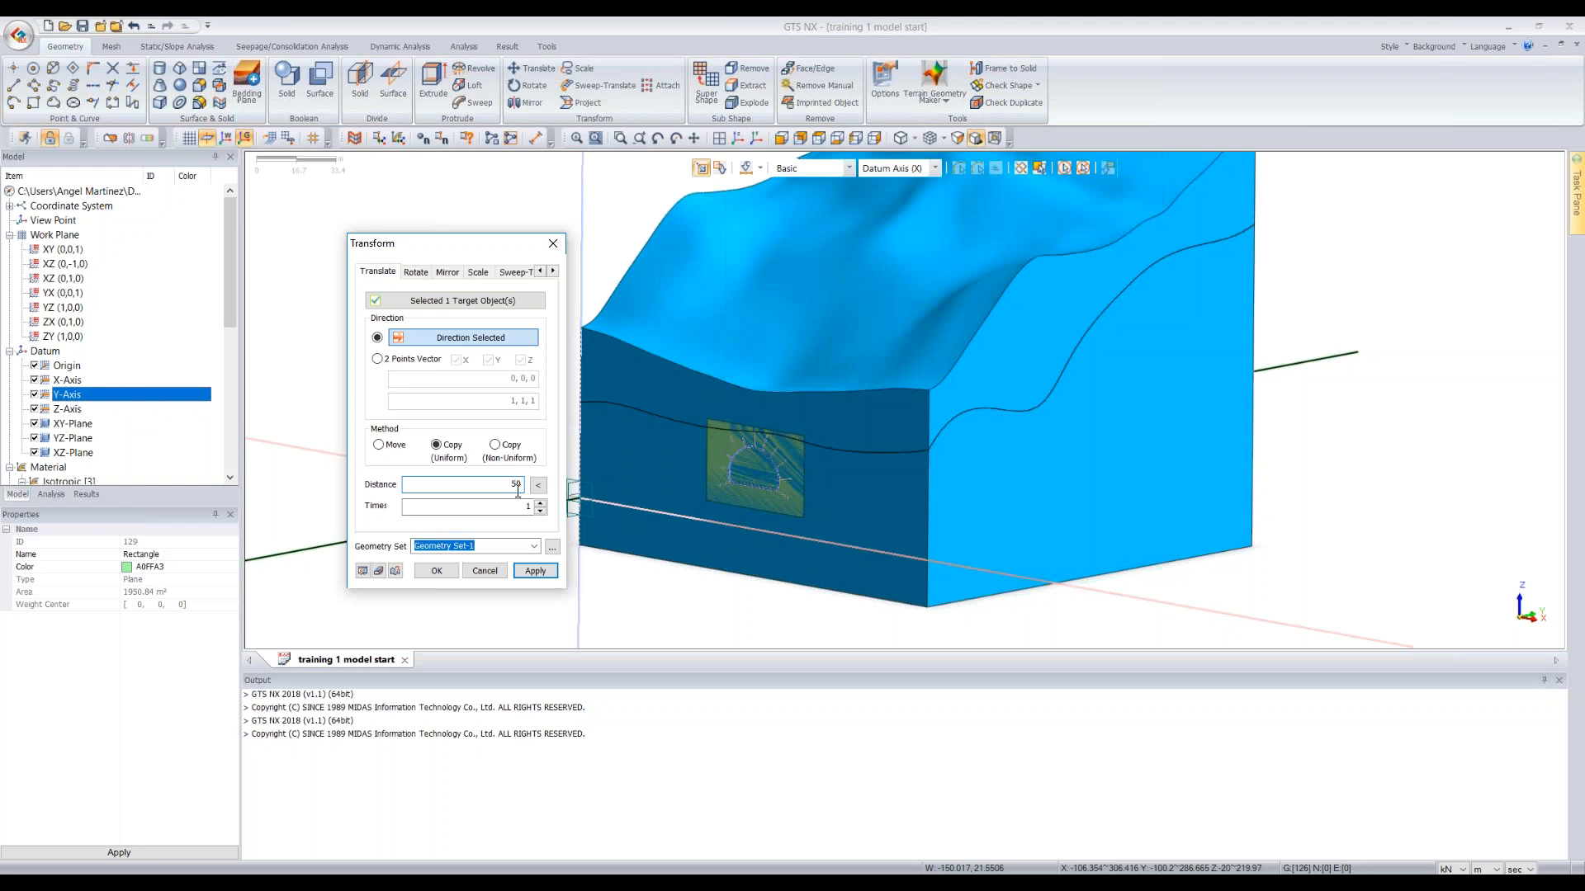
key("Tab")
type("3")
left_click(363, 570)
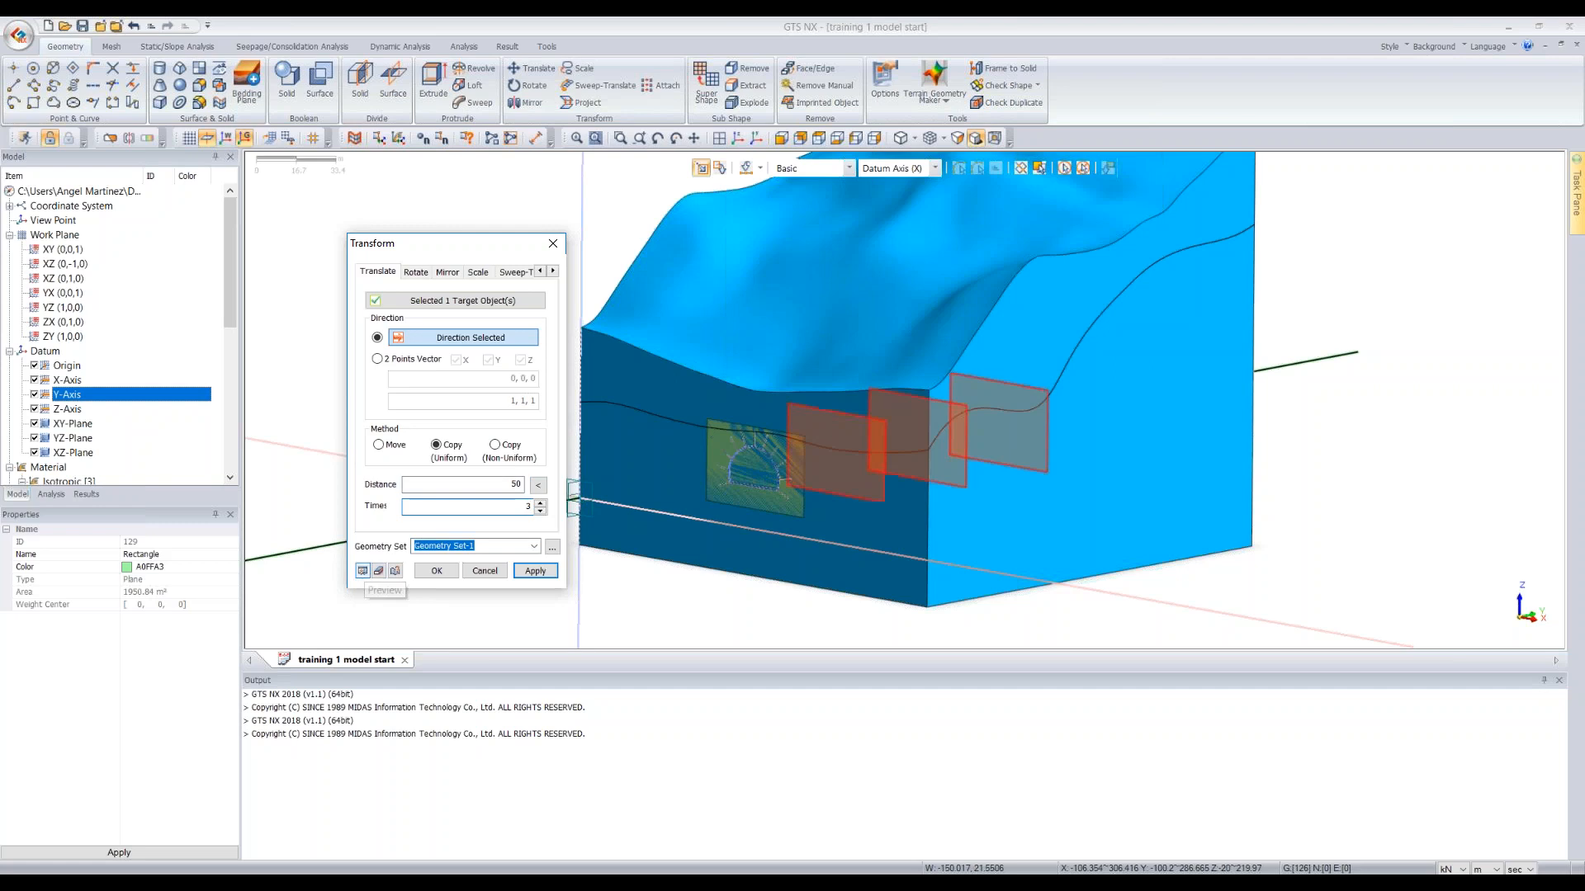
left_click(872, 139)
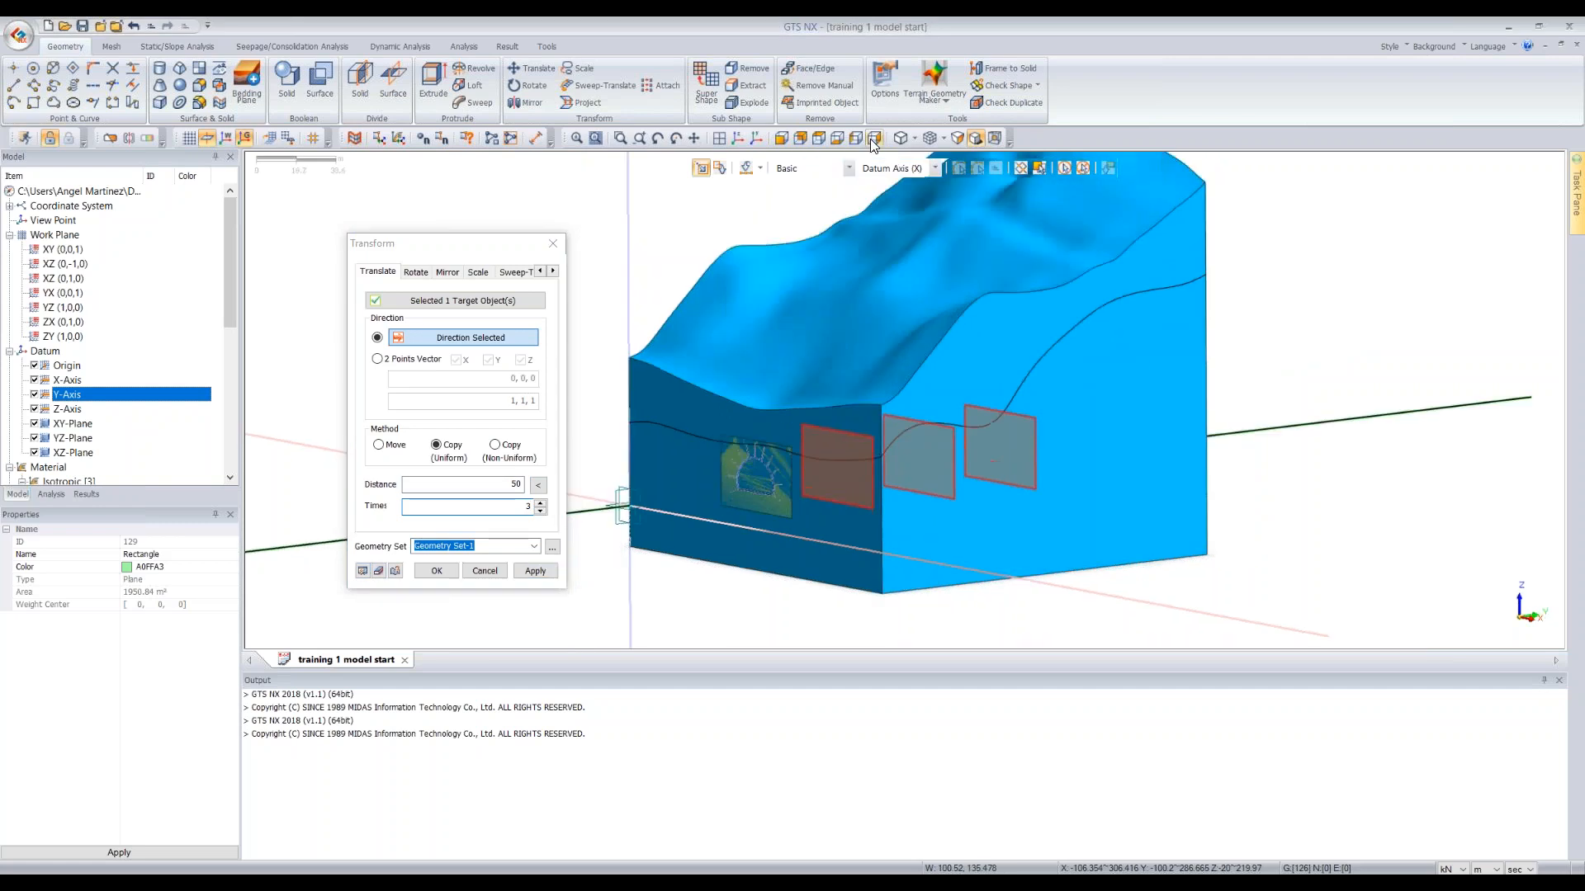
middle_click_drag(815, 503, 754, 330)
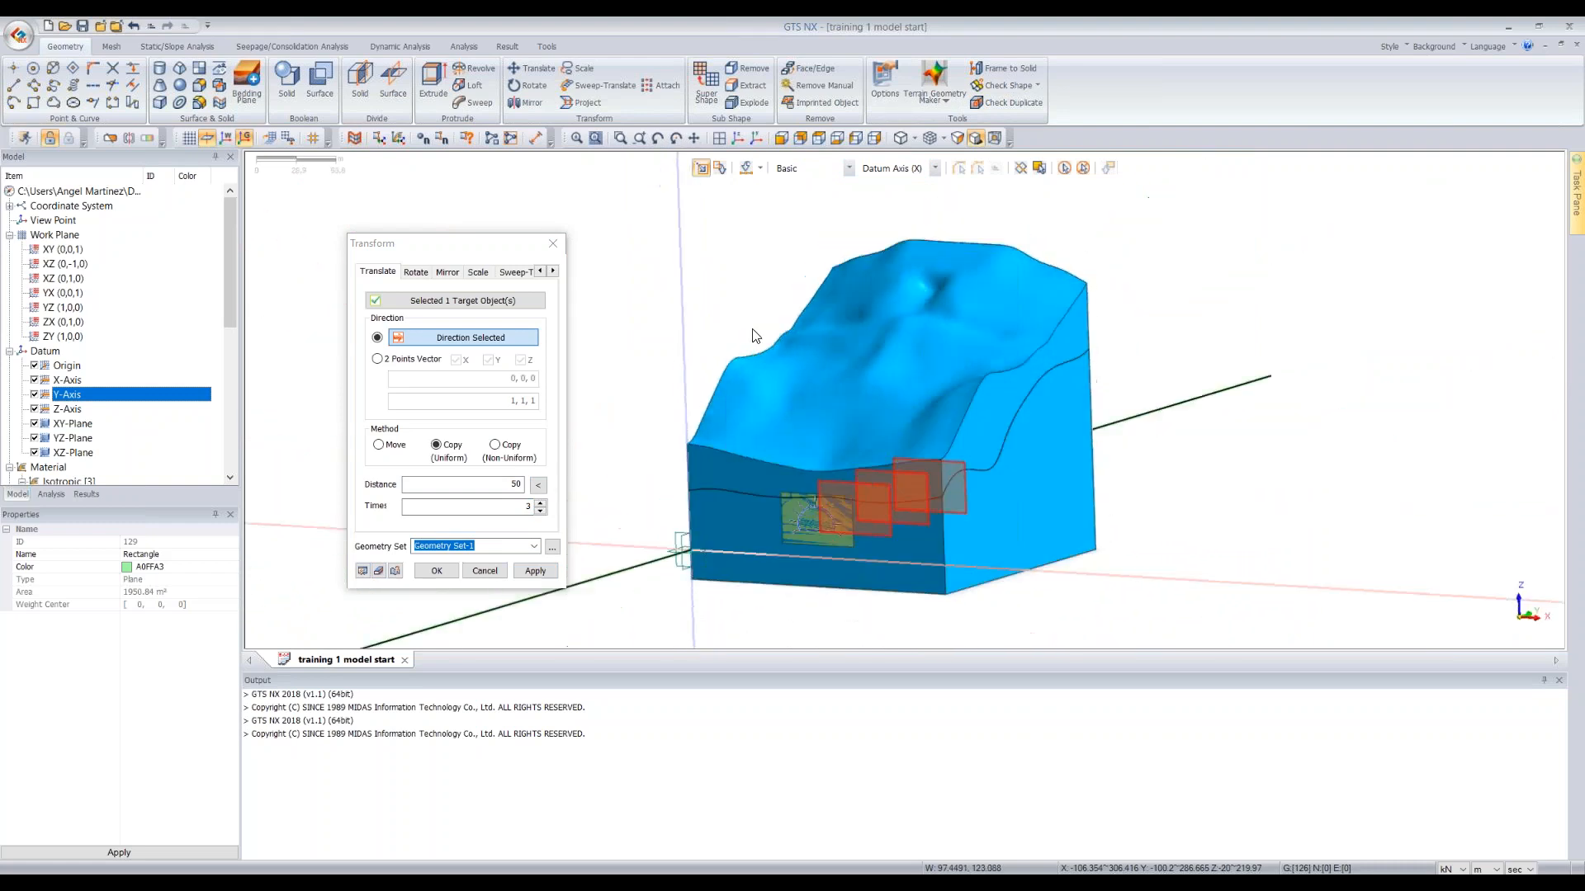
left_click(437, 570)
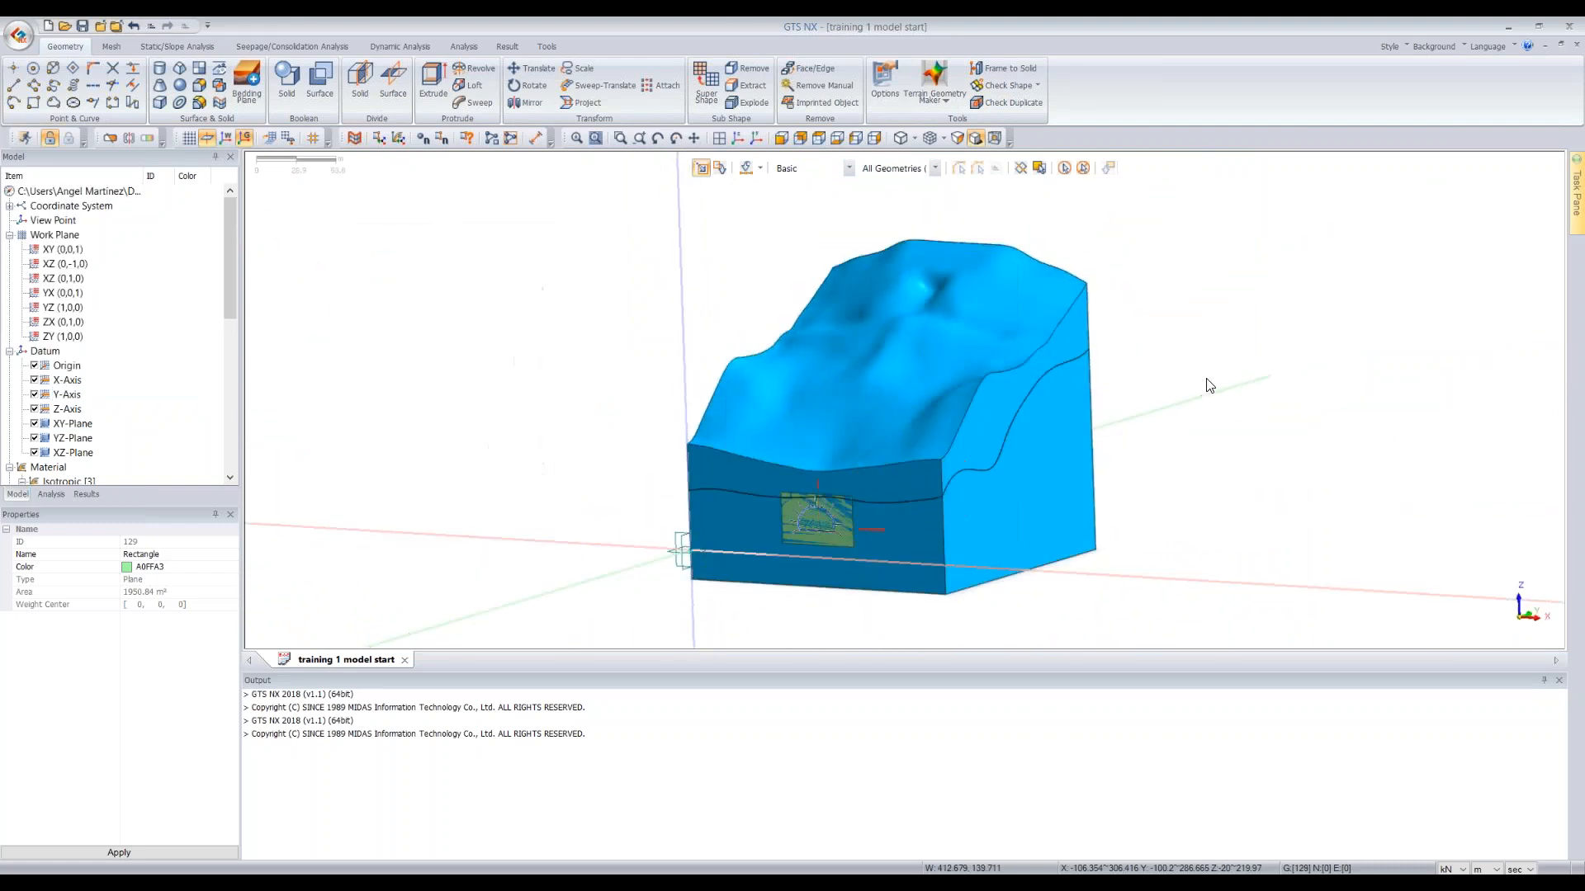
Hide the two soil box solids, Box(3) and Box(2), to expose the tunnel and the rectangular faces
middle_click_drag(1160, 436, 1044, 463)
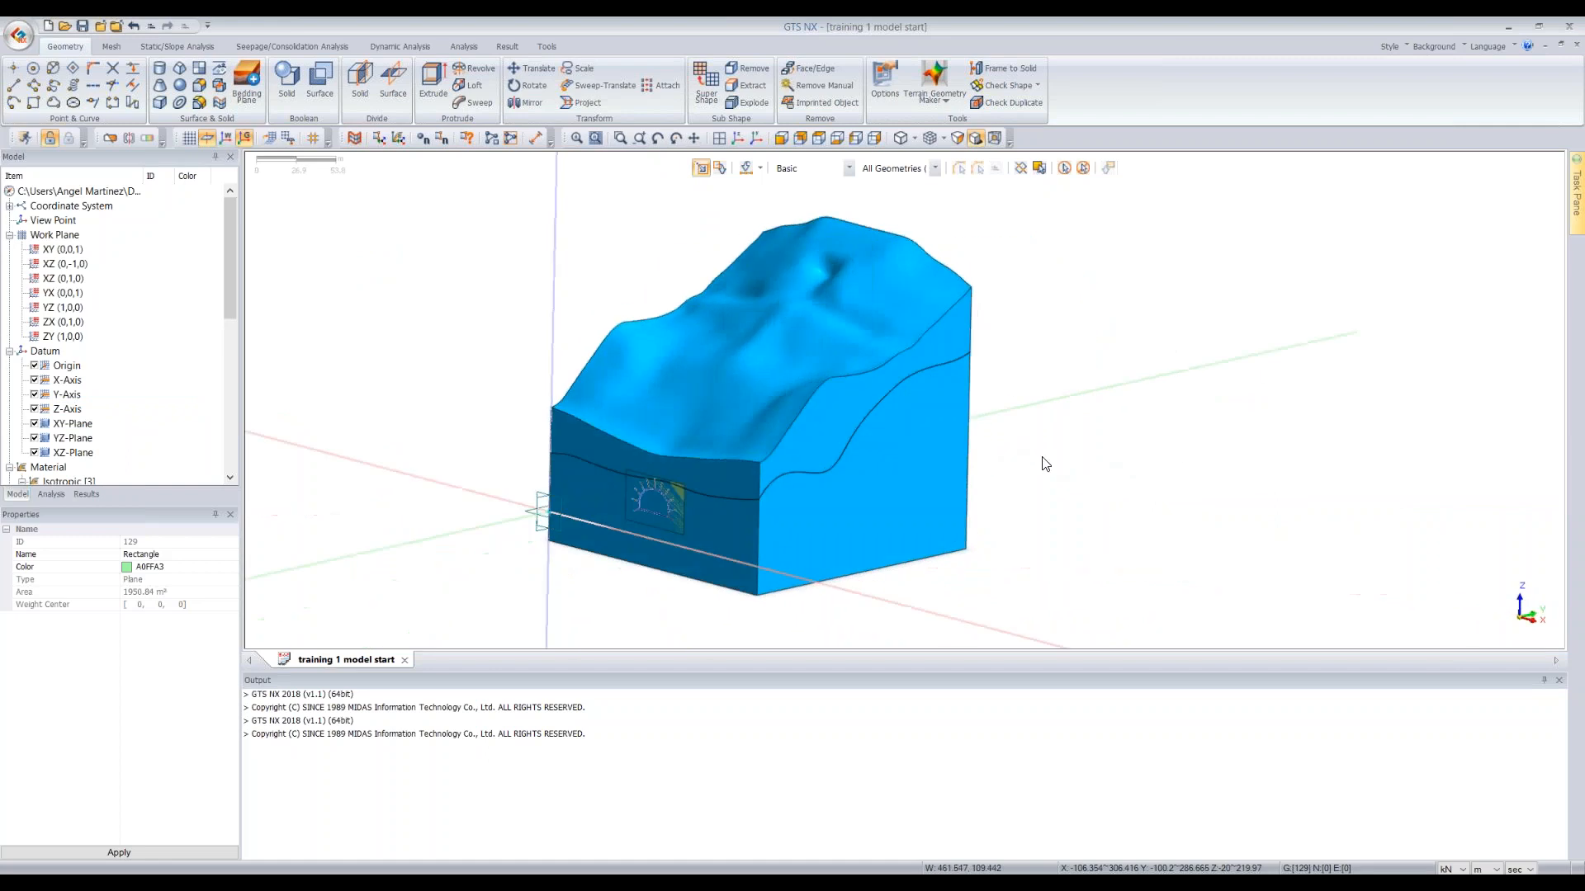
scroll(949, 547, "up", 2)
scroll(949, 548, "up", 2)
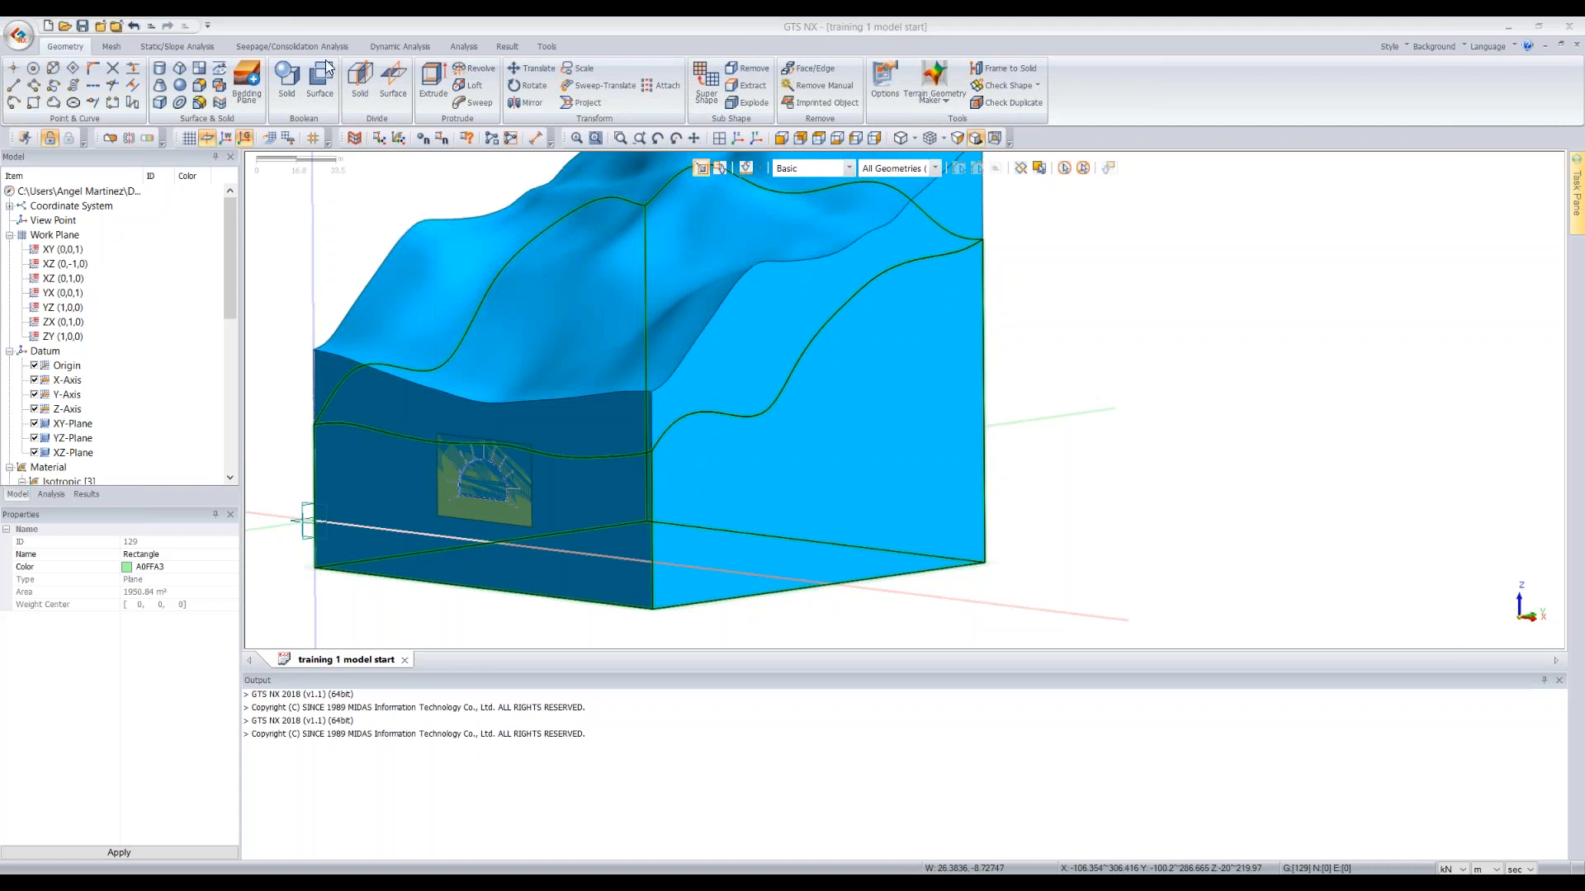
scroll(457, 286, "down", 2)
scroll(388, 195, "up", 2)
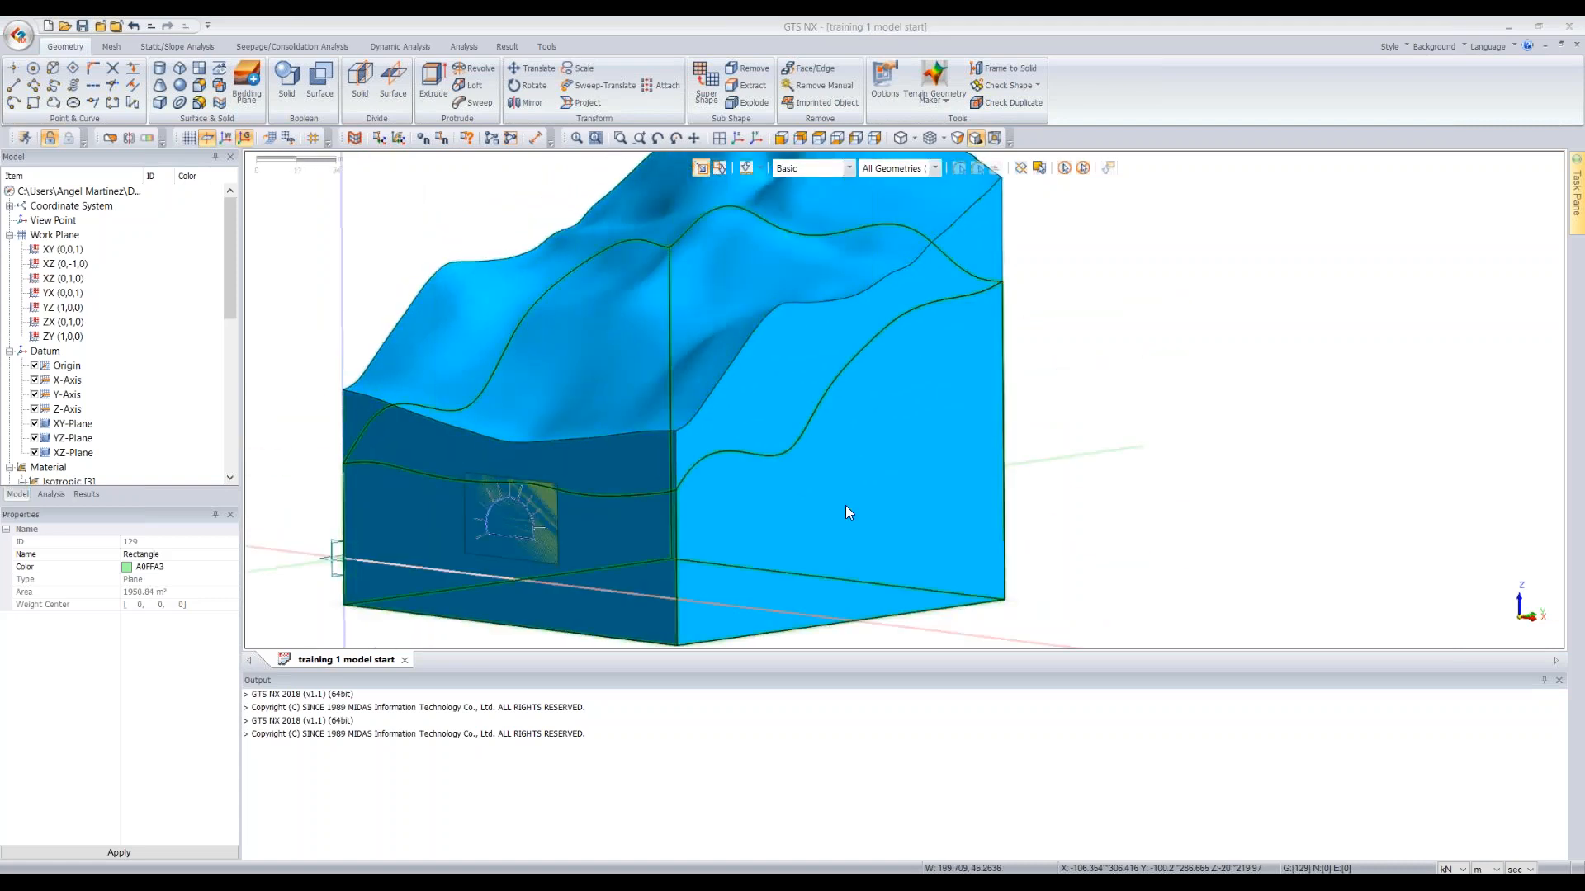
left_click_drag(837, 528, 764, 303)
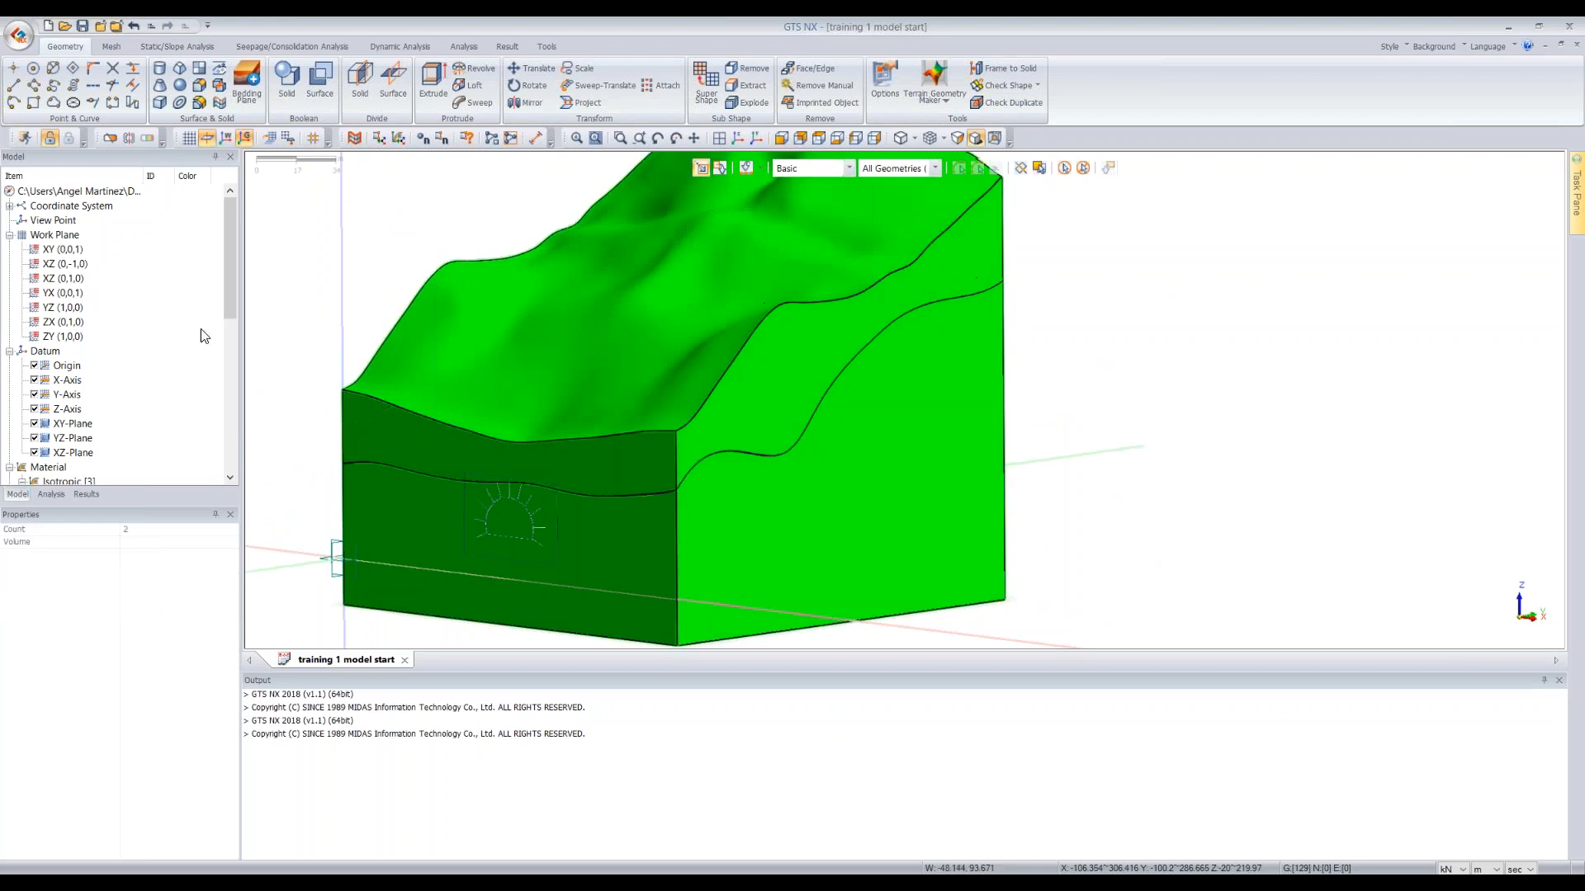
left_click_drag(225, 272, 227, 405)
left_click(35, 379)
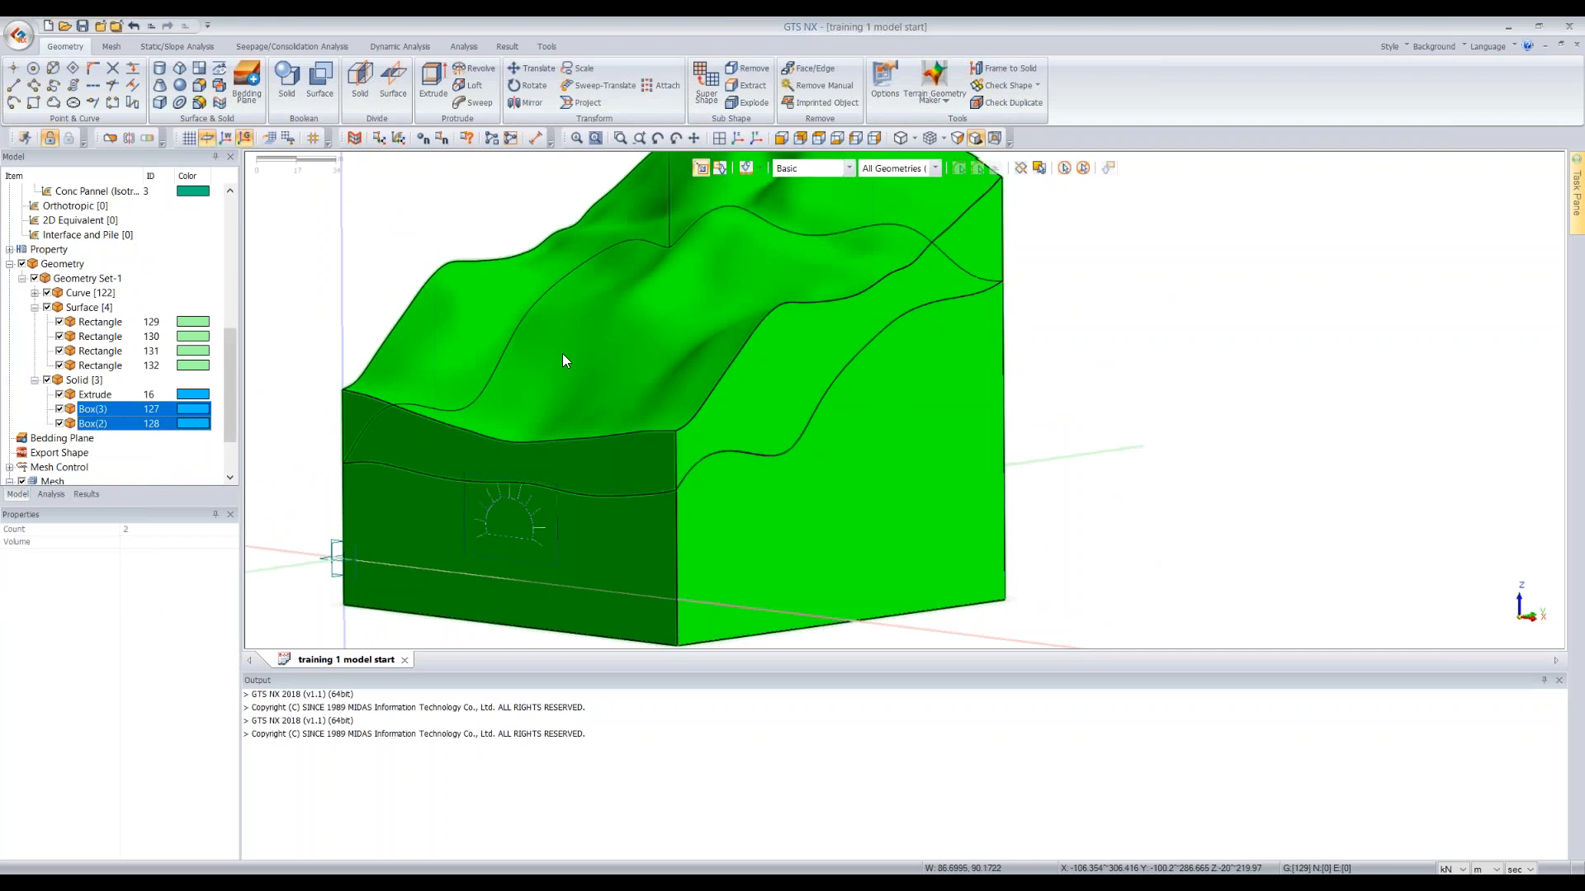
right_click(535, 345)
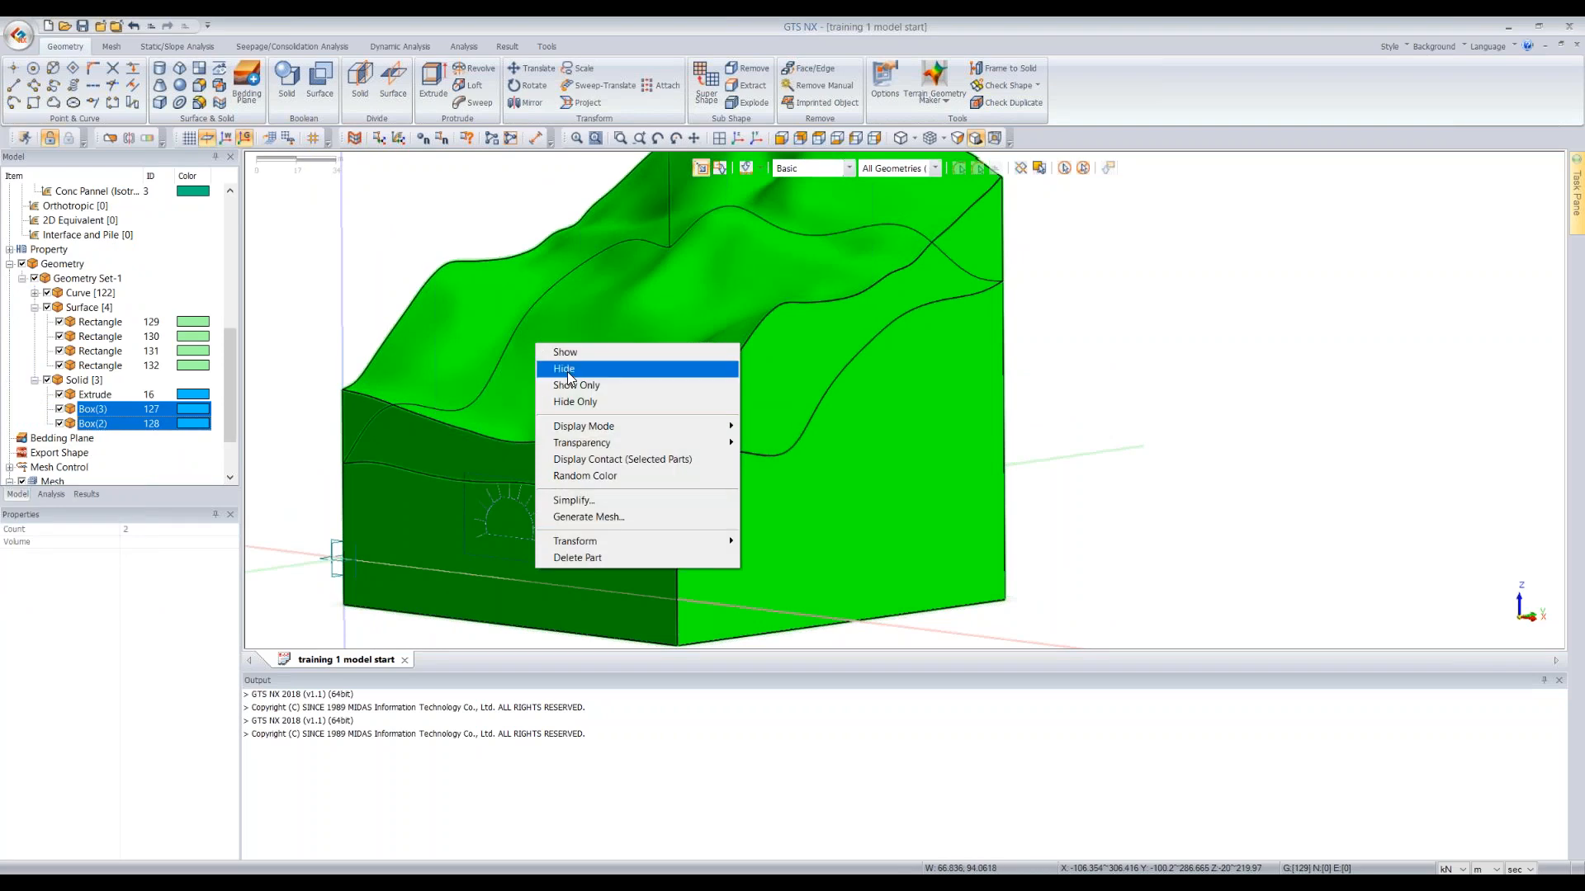
left_click(60, 410)
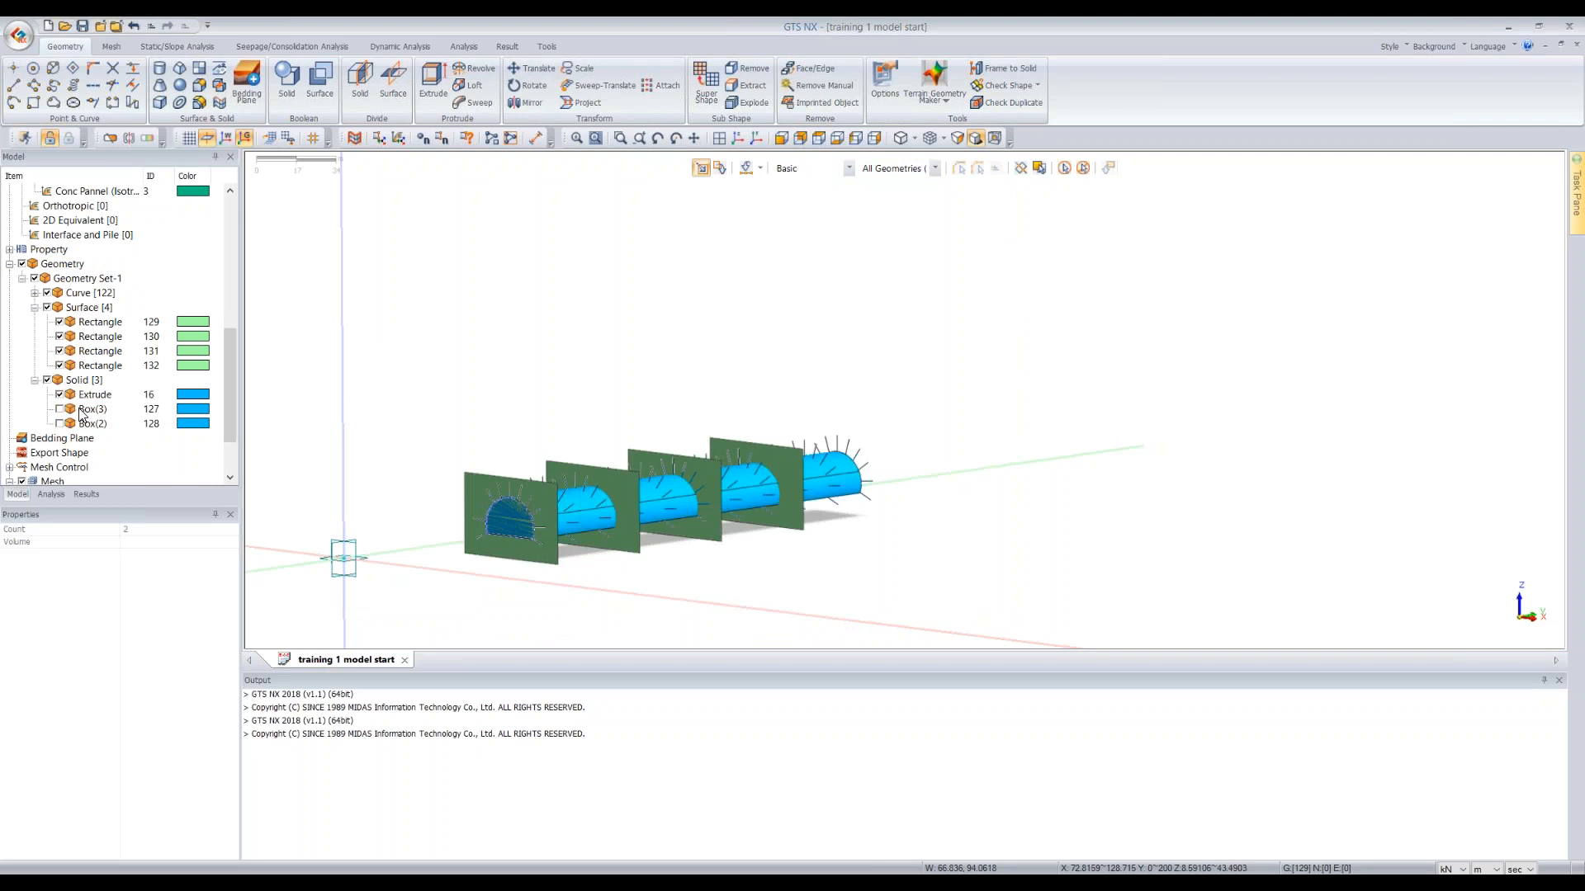
Divide the extruded tunnel solid using the second, third and fourth rectangular faces as tool surfaces, deleting the original solid and the tool faces
middle_click_drag(1073, 309, 1054, 356)
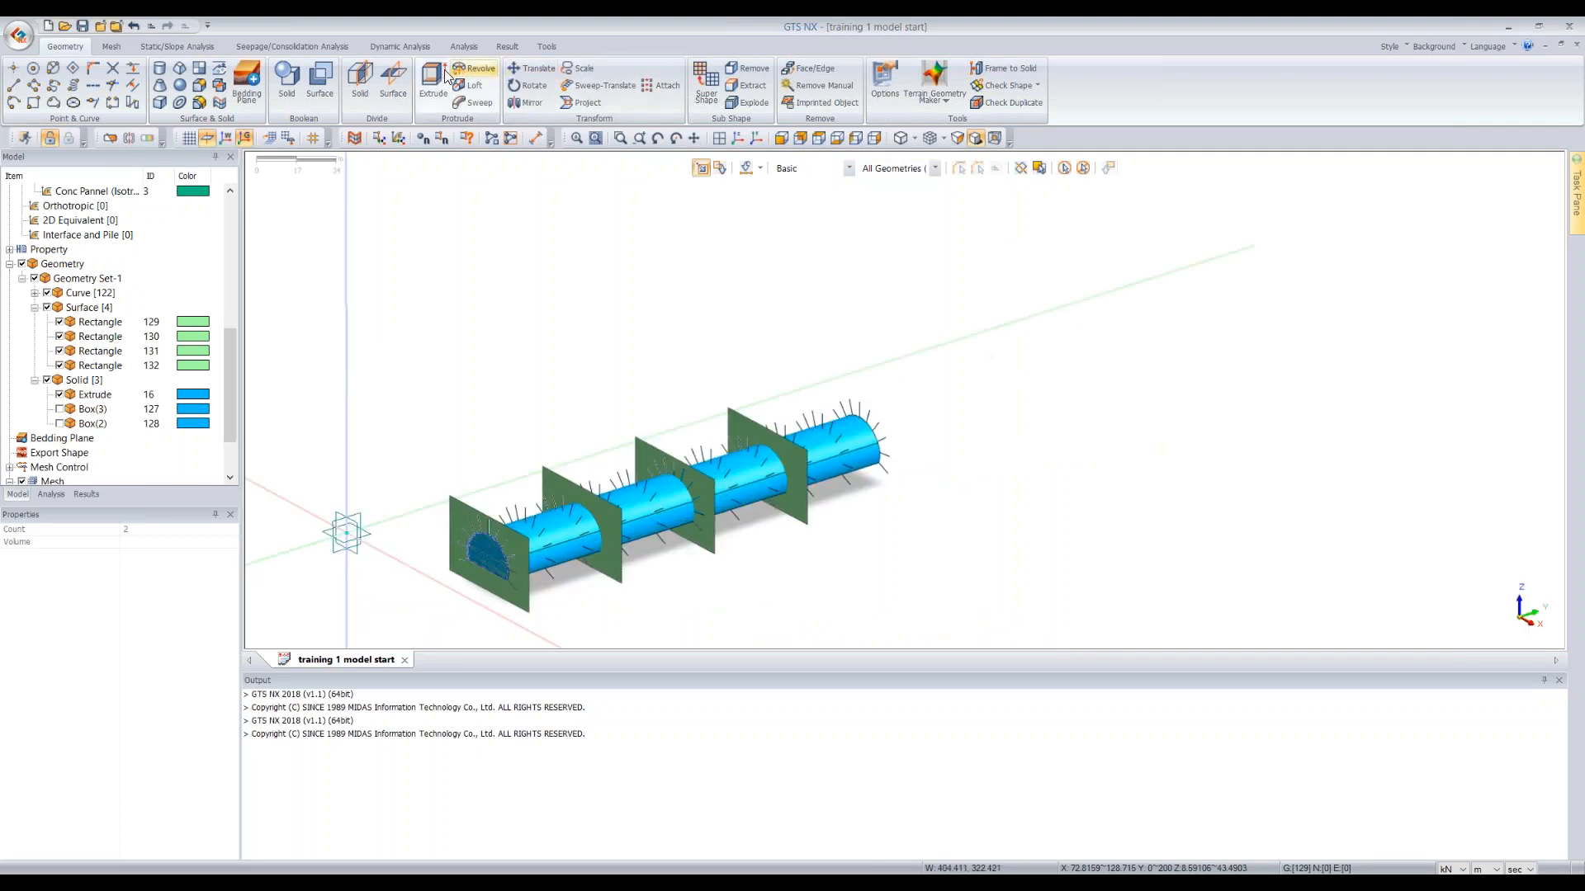
left_click(361, 78)
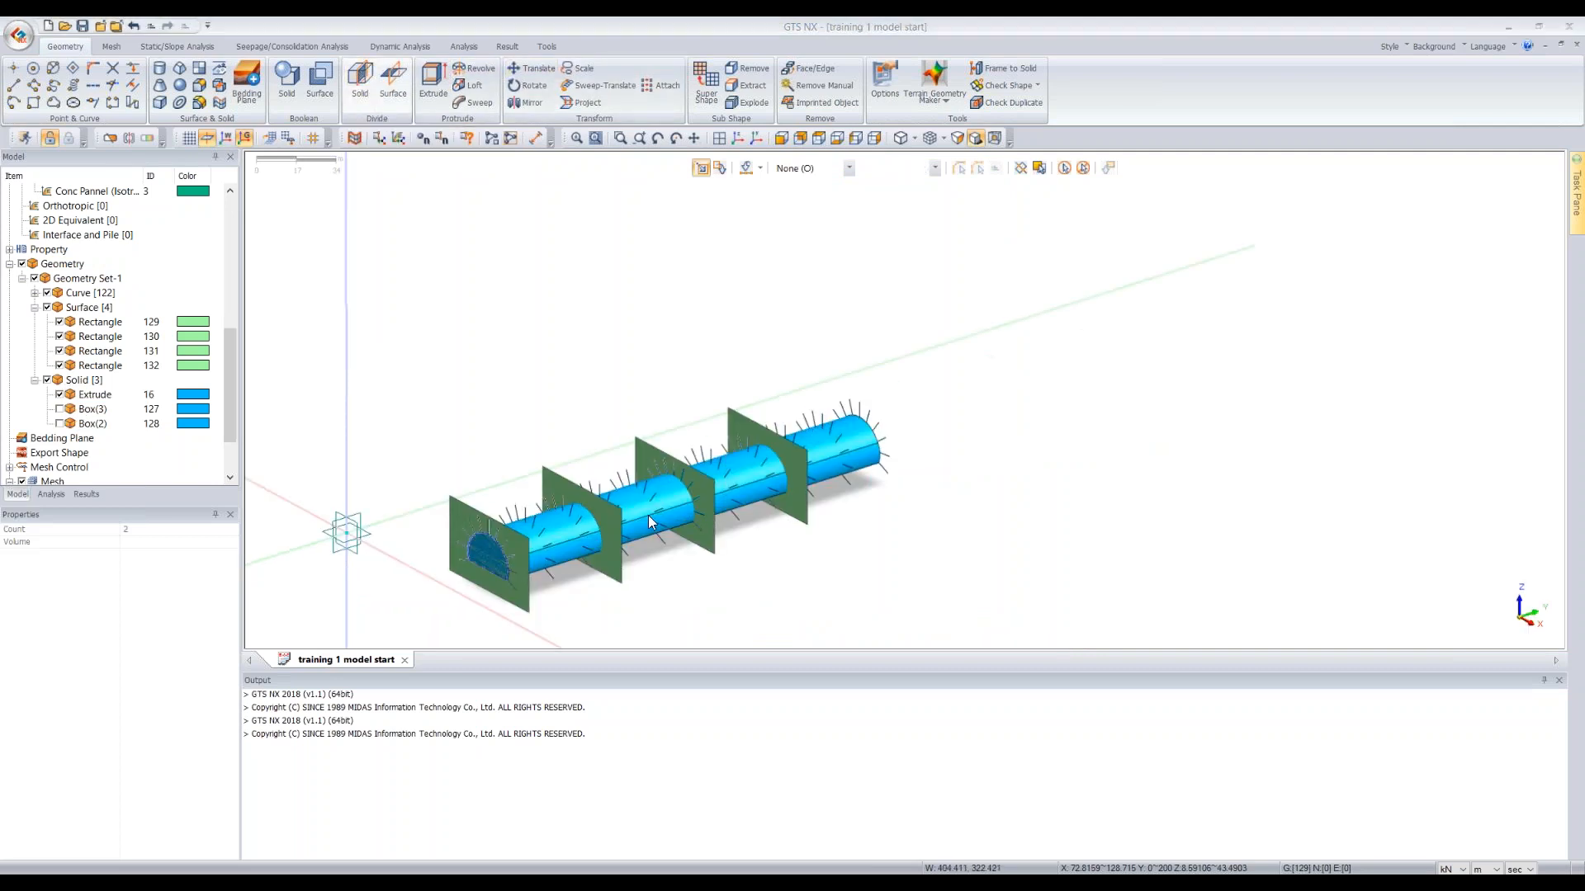
left_click(644, 515)
left_click(138, 264)
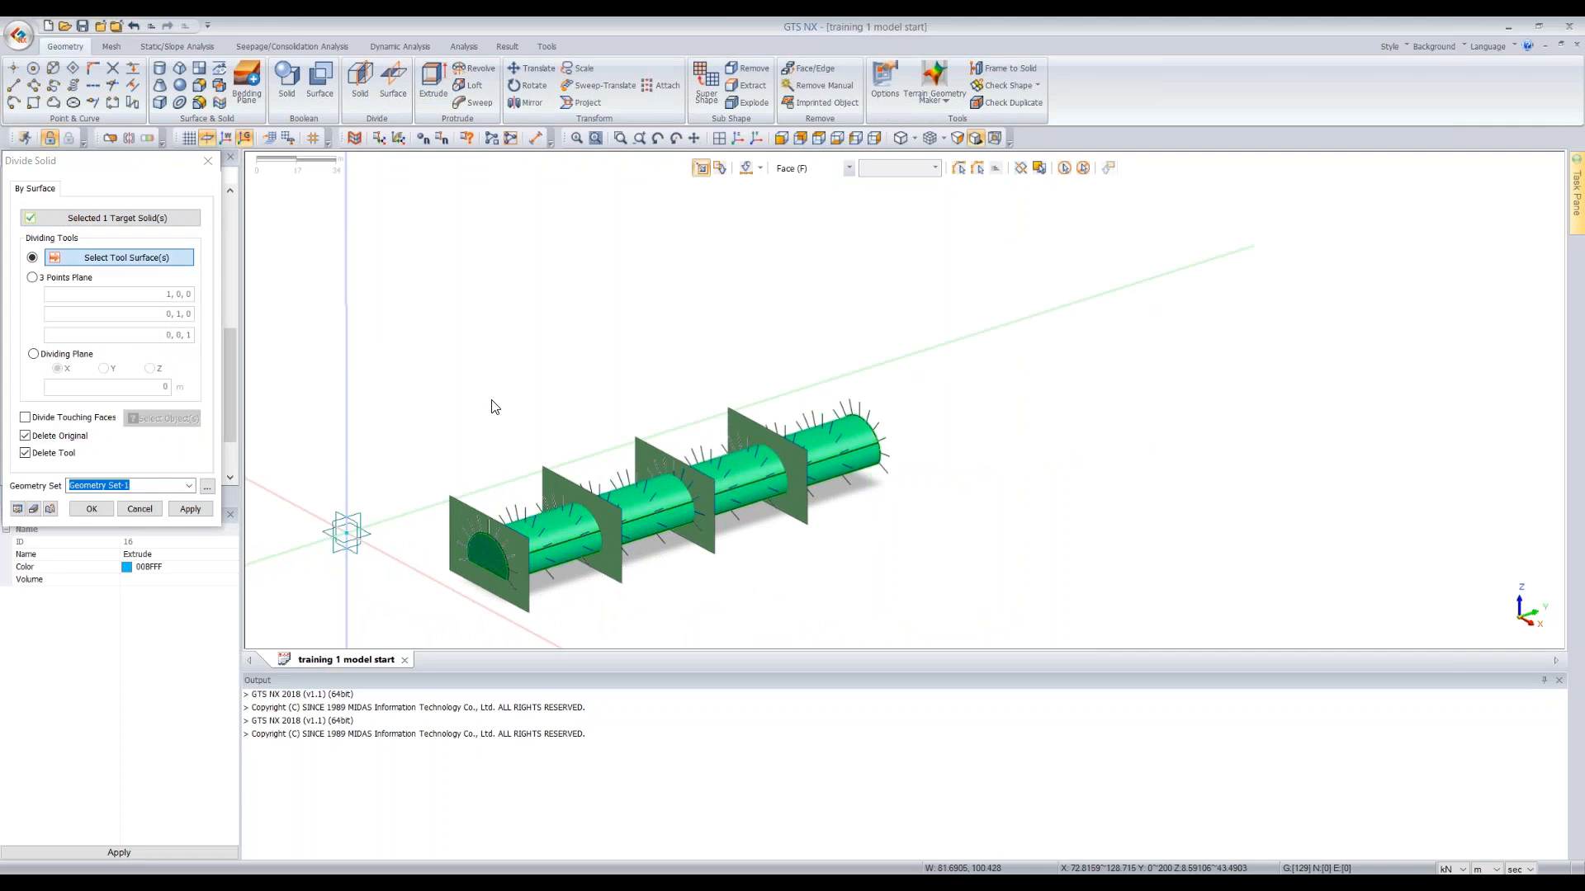
left_click(541, 479)
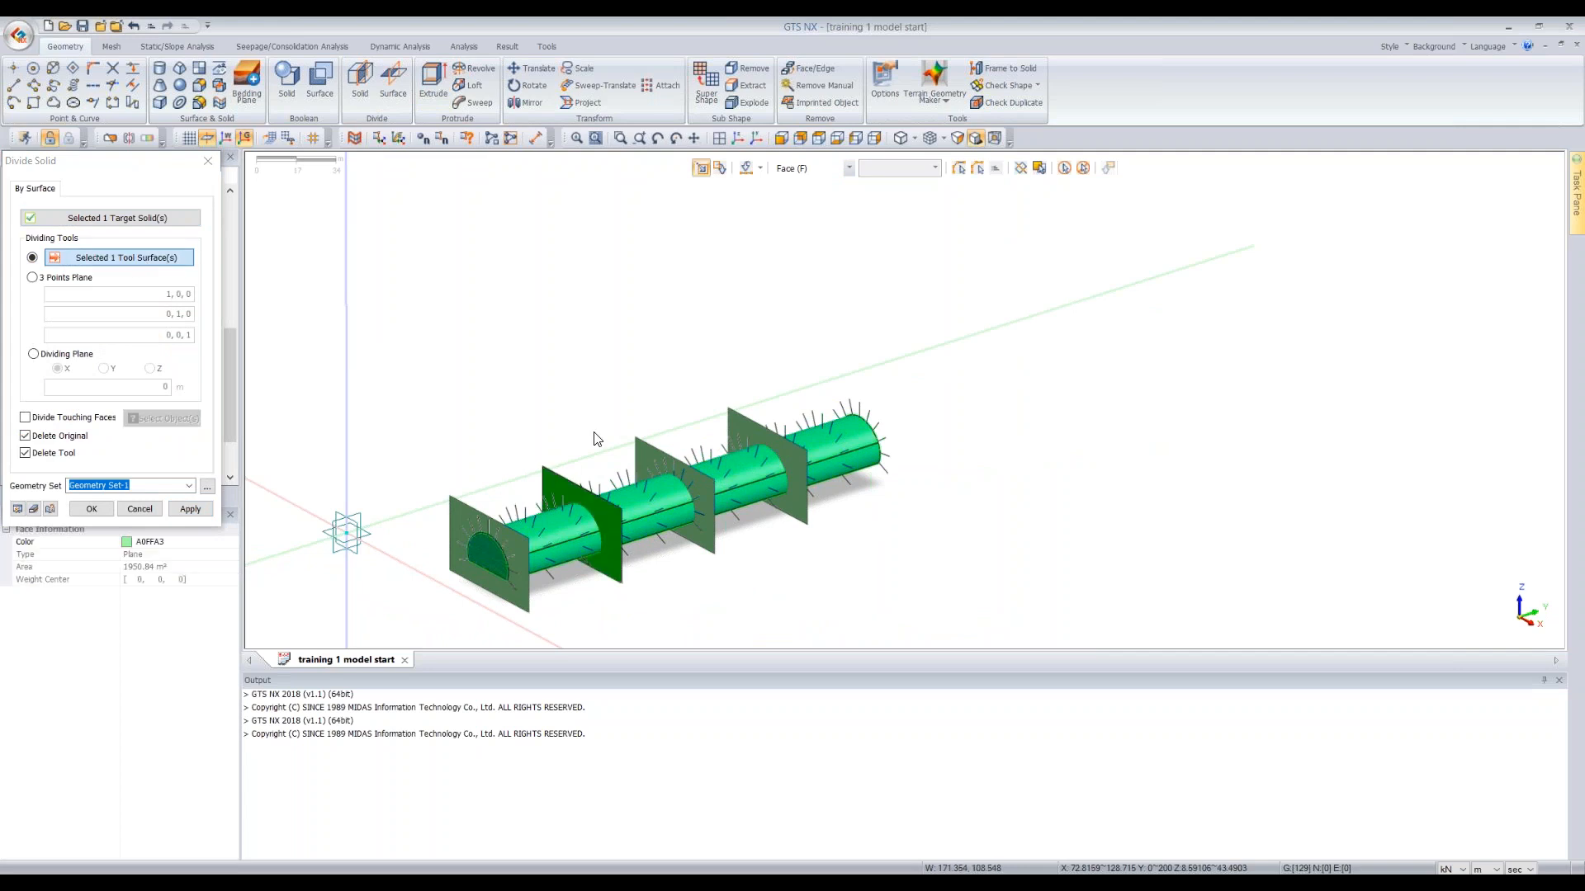
left_click(642, 452)
left_click(741, 420)
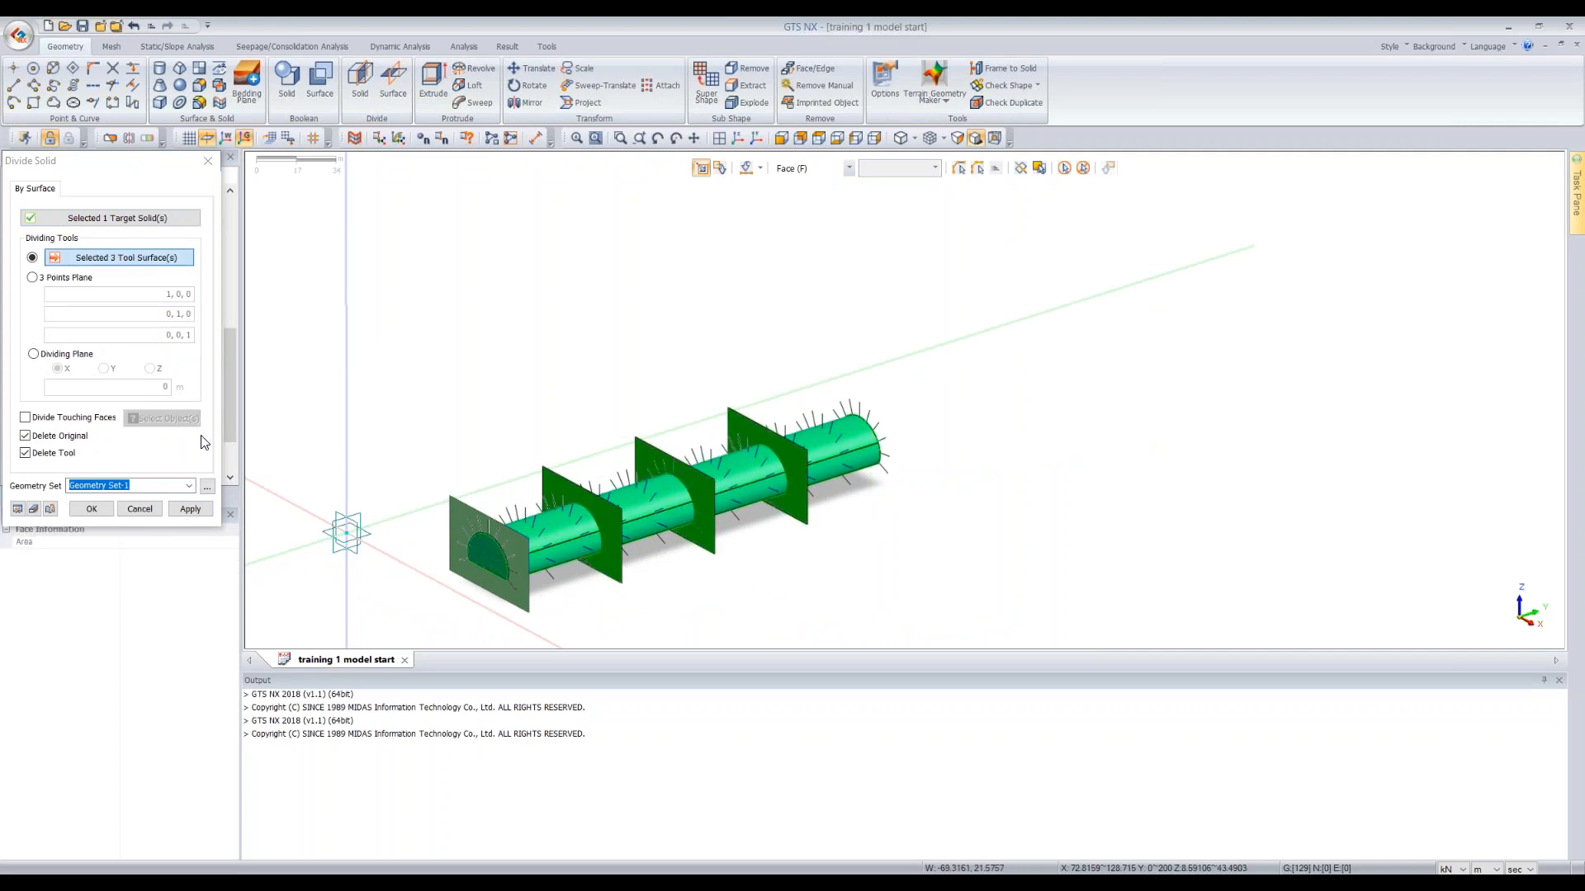
left_click(91, 508)
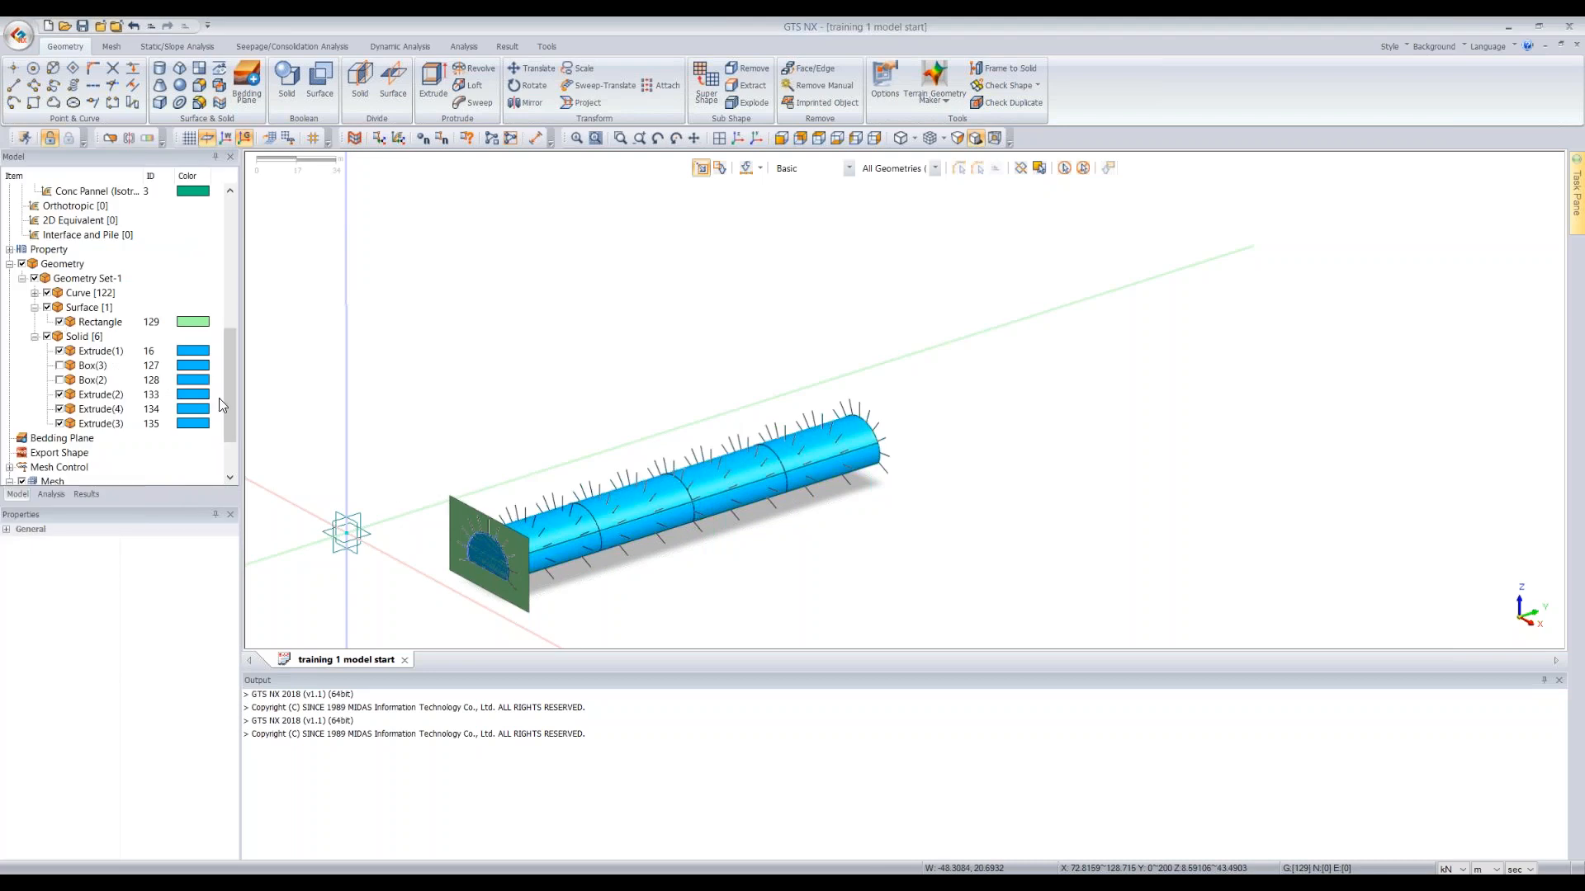
Hide the remaining rectangular face in front of the tunnel entrance
middle_click_drag(548, 573, 469, 462)
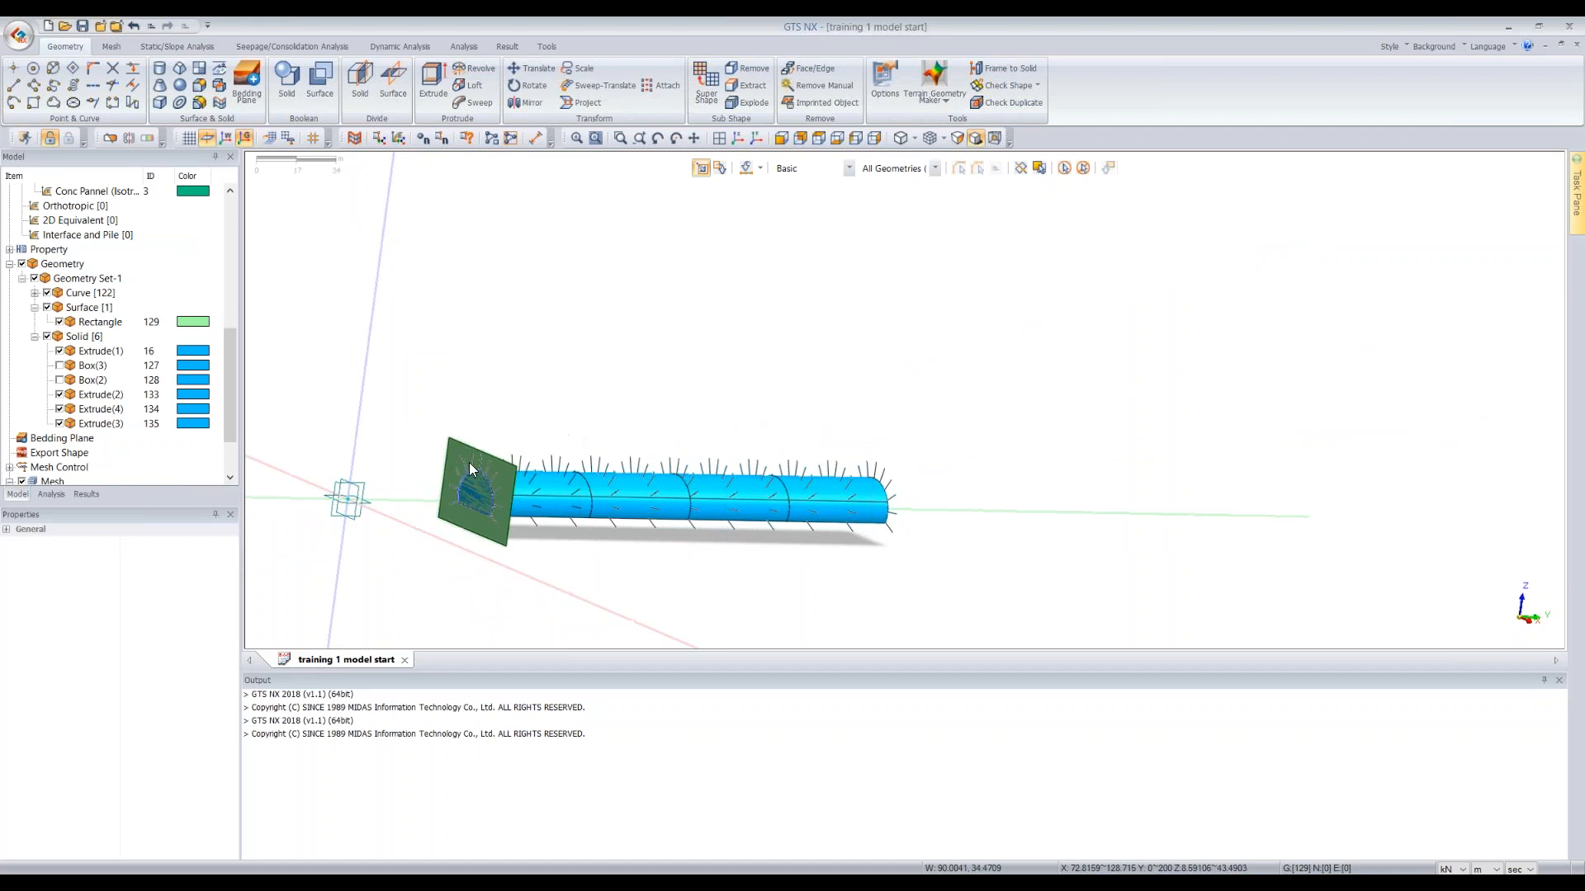
left_click(59, 322)
middle_click_drag(531, 396, 527, 523)
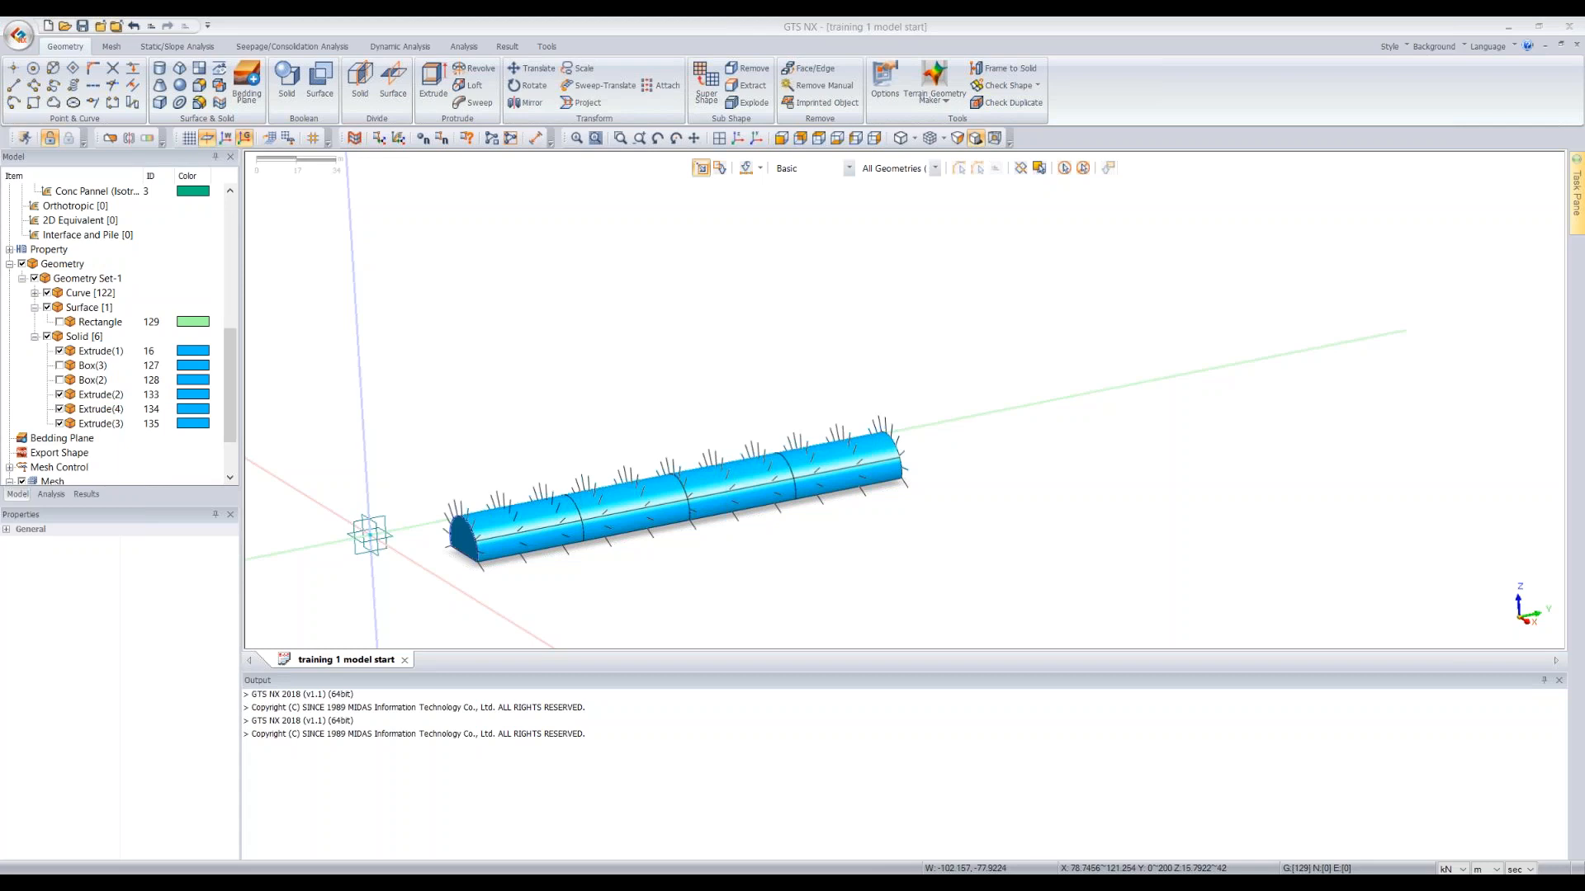
Show all solids, including the two soil boxes, together with the divided tunnel
left_click(47, 337)
left_click(46, 337)
scroll(756, 390, "down", 3)
middle_click_drag(756, 390, 871, 361)
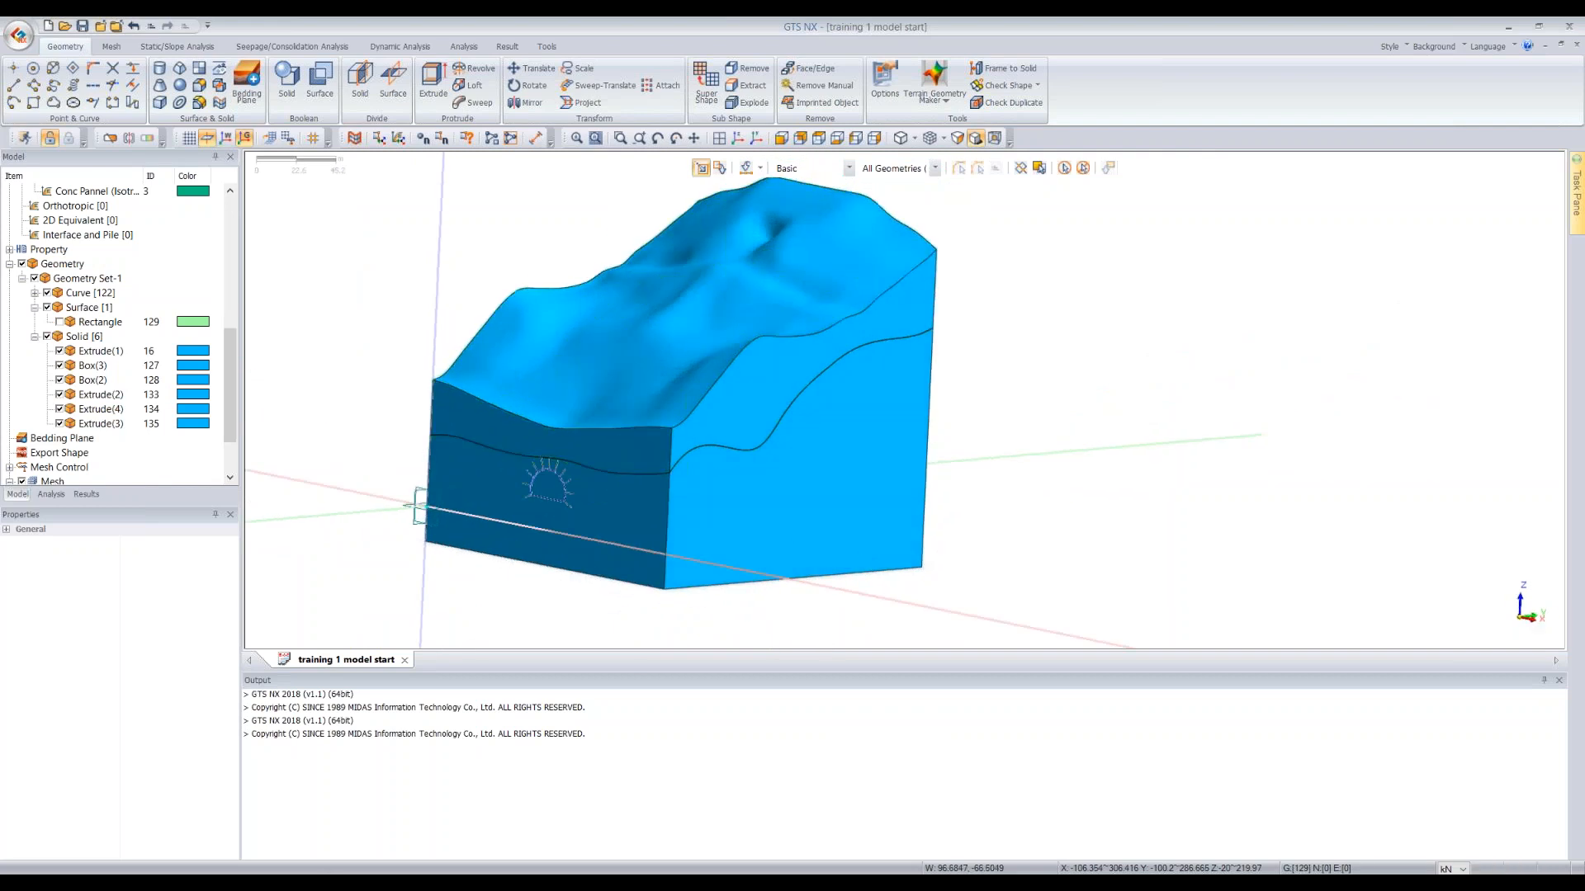
Switch to the presentation slide on CAD commands for easy 3D modeling
mouse_move(328, 860)
left_click(342, 830)
left_click(634, 514)
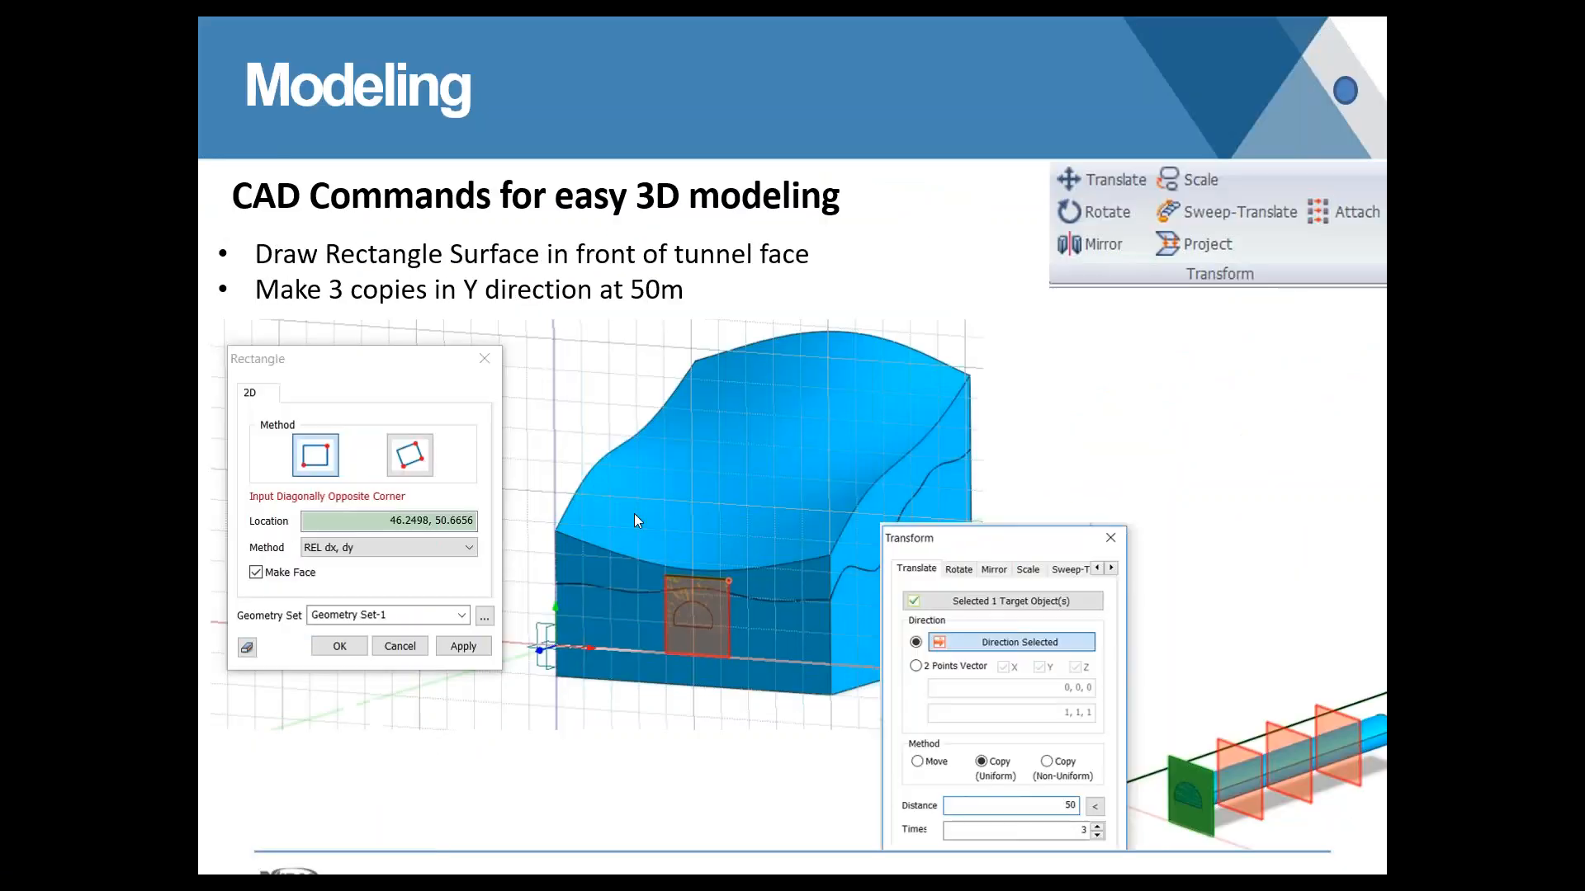
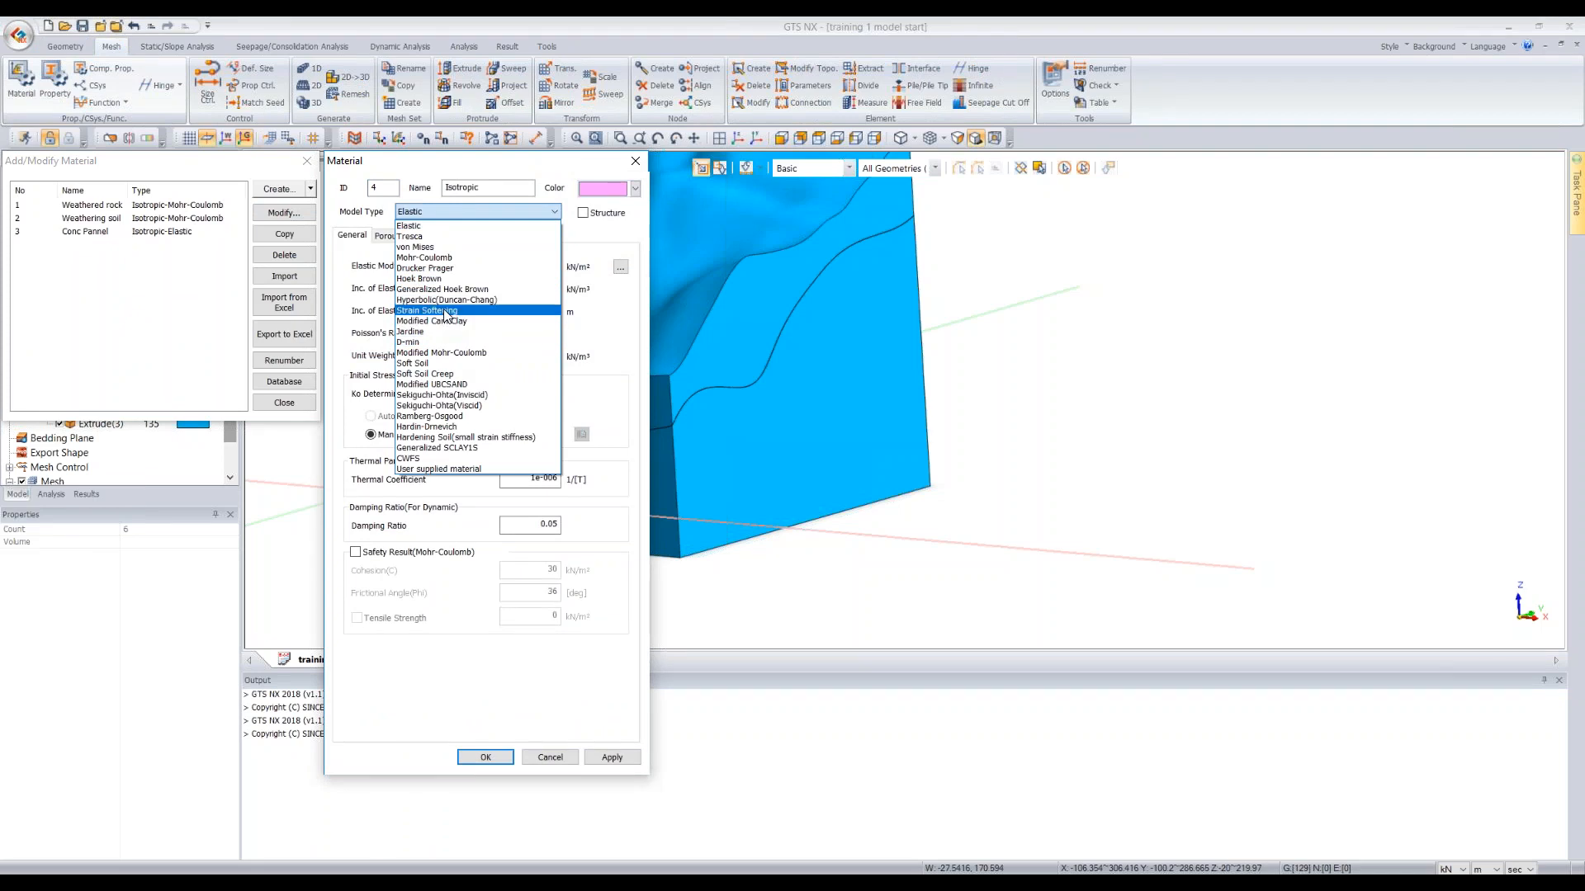
Review the nonlinear parameters of the Hoek Brown and Mohr-Coulomb models for a new isotropic material, then close the material definition without creating it
left_click(421, 278)
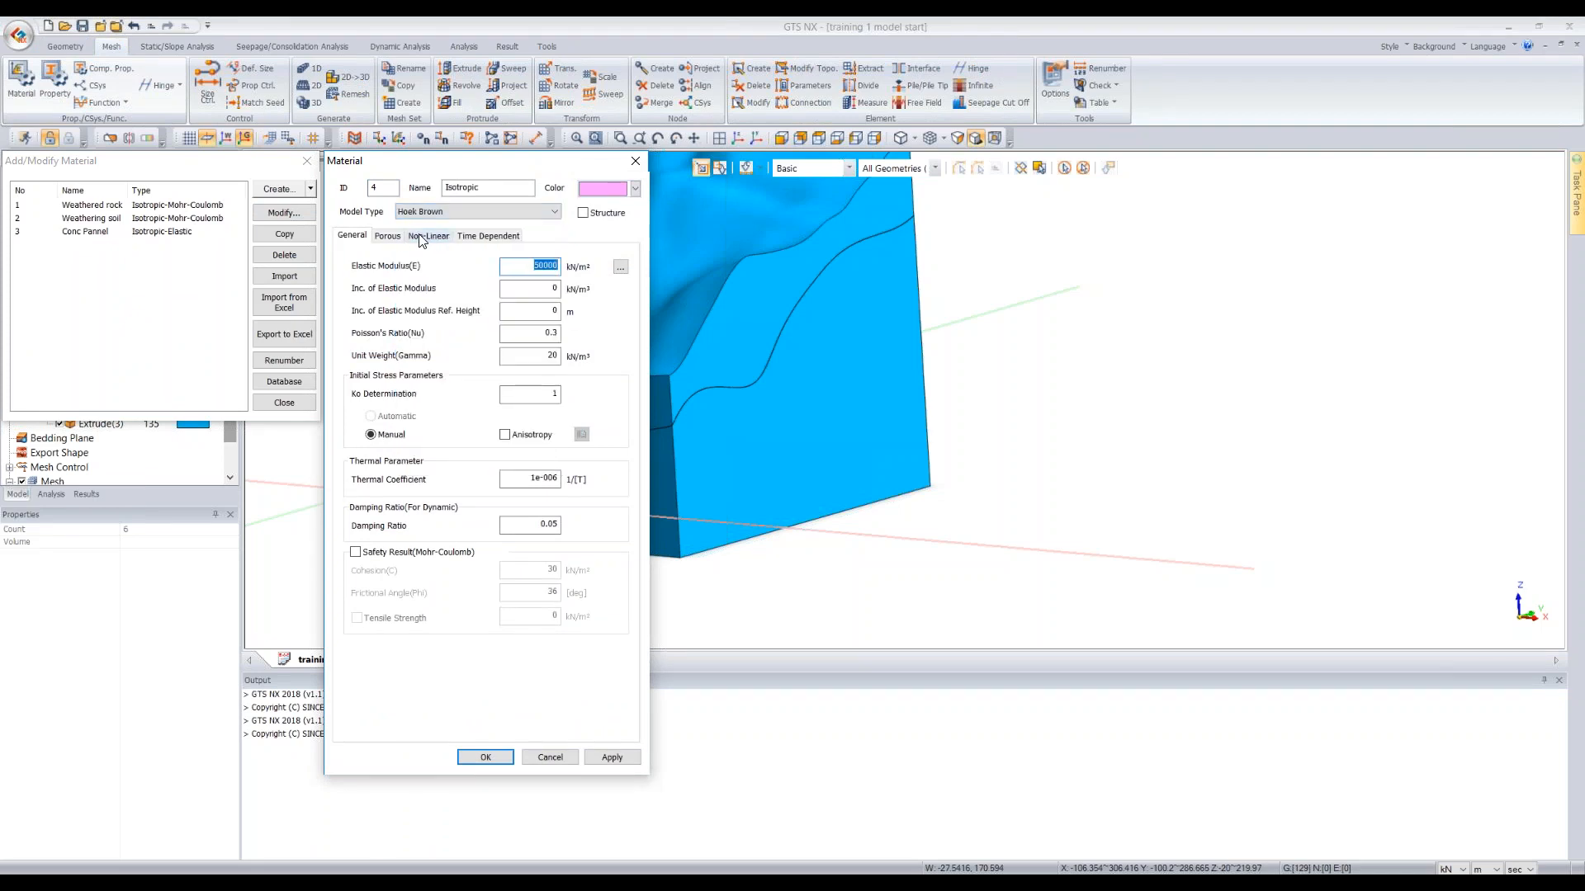
left_click(422, 237)
left_click(525, 212)
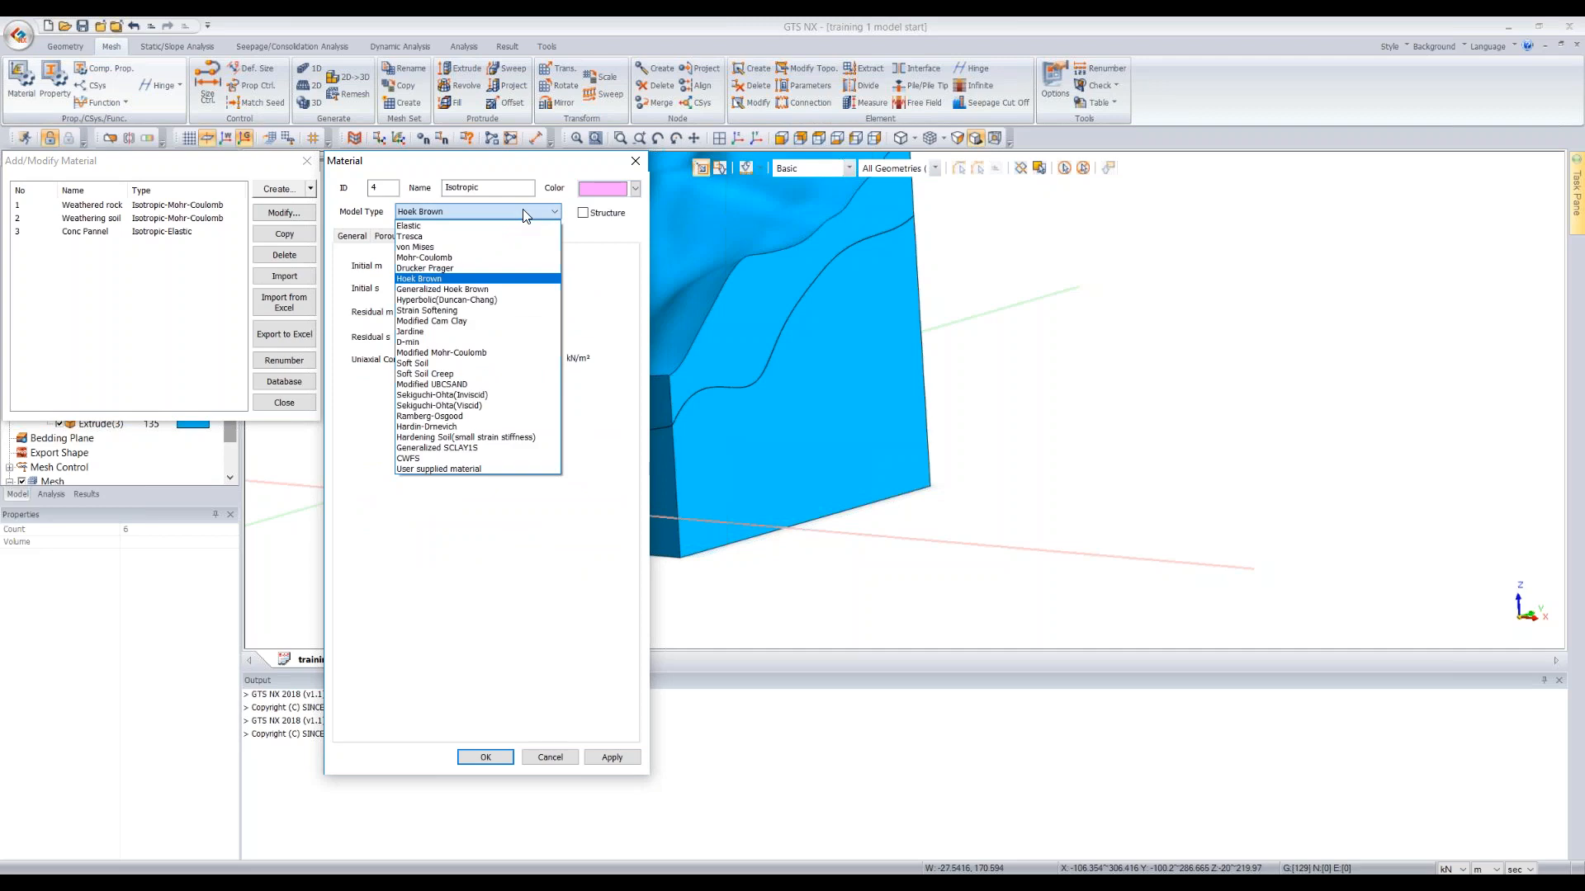
left_click(424, 258)
left_click(438, 237)
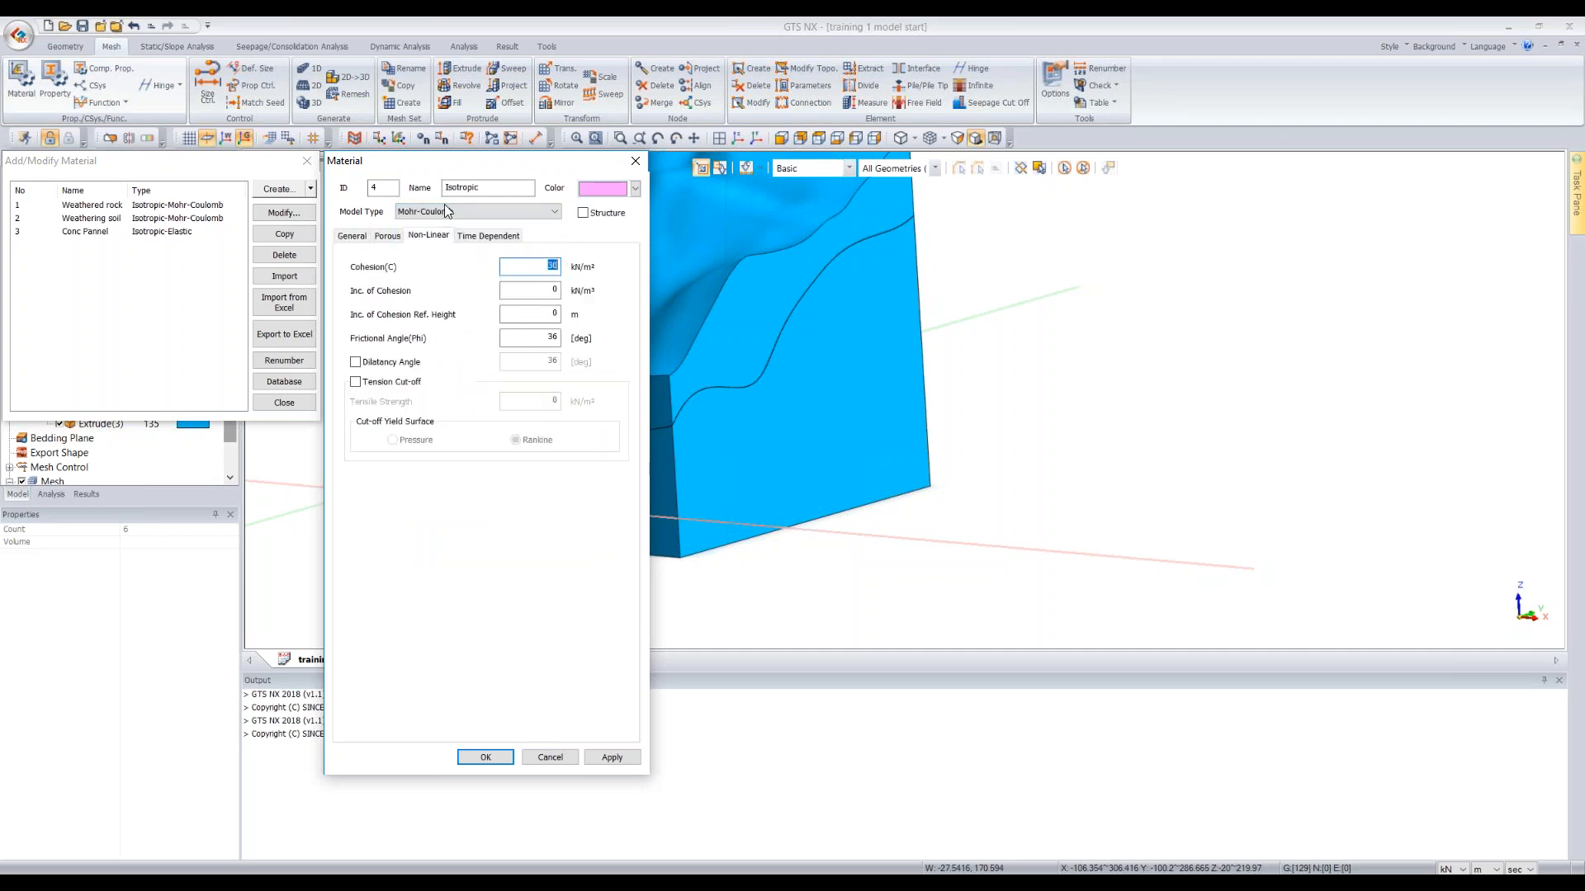
left_click(636, 157)
left_click(307, 161)
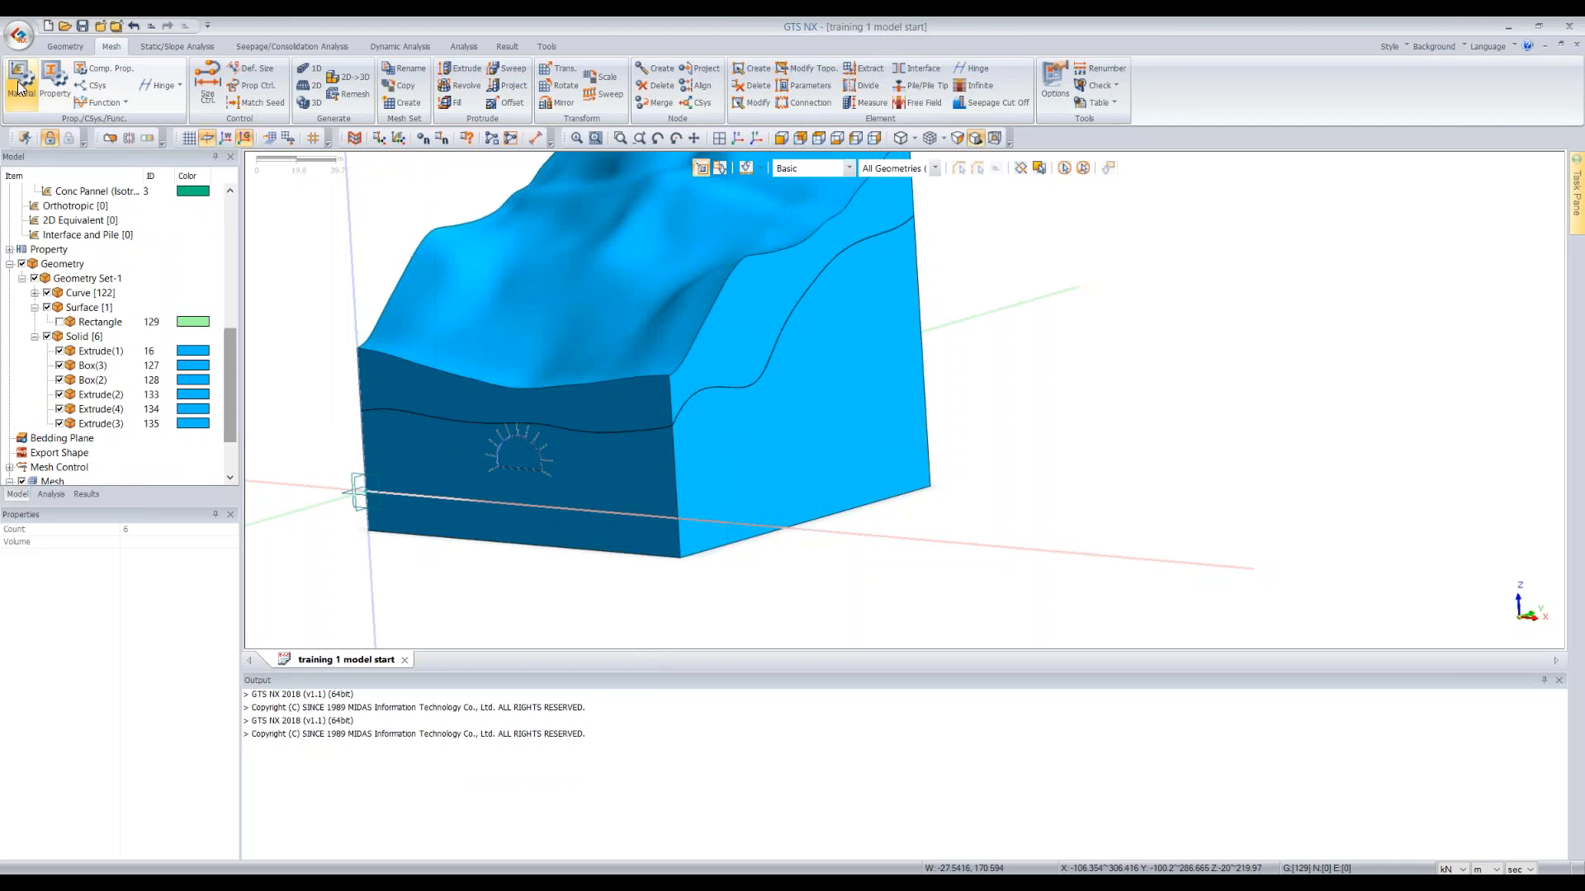
Open the property list, review the types and sub-types of the rockbolt and Weathered rock properties, and close it
left_click(55, 79)
left_click(200, 219)
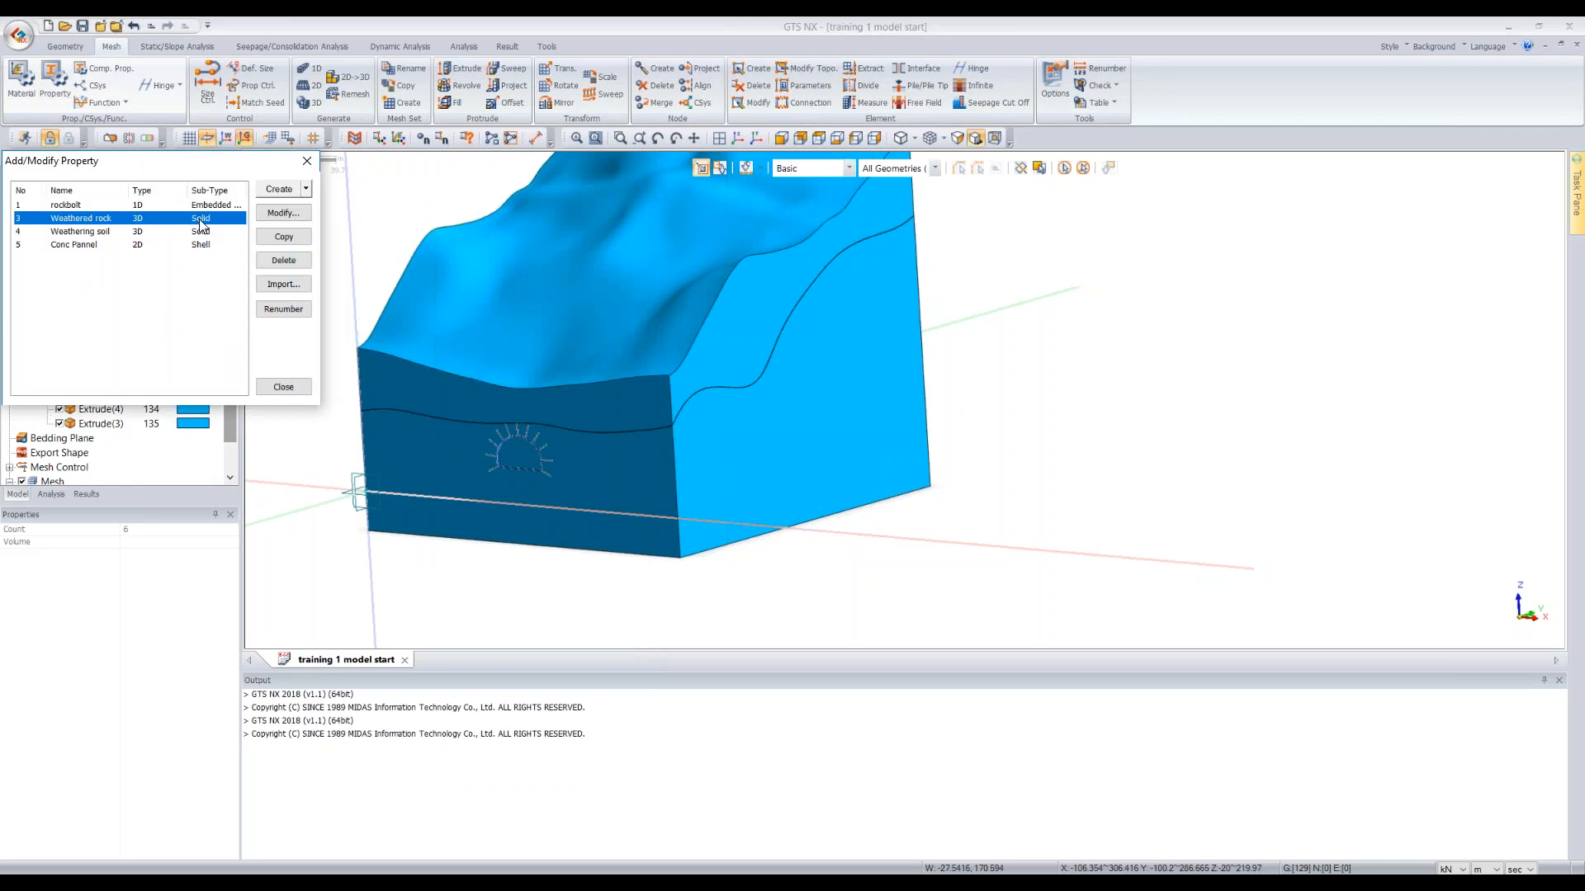
left_click(157, 205)
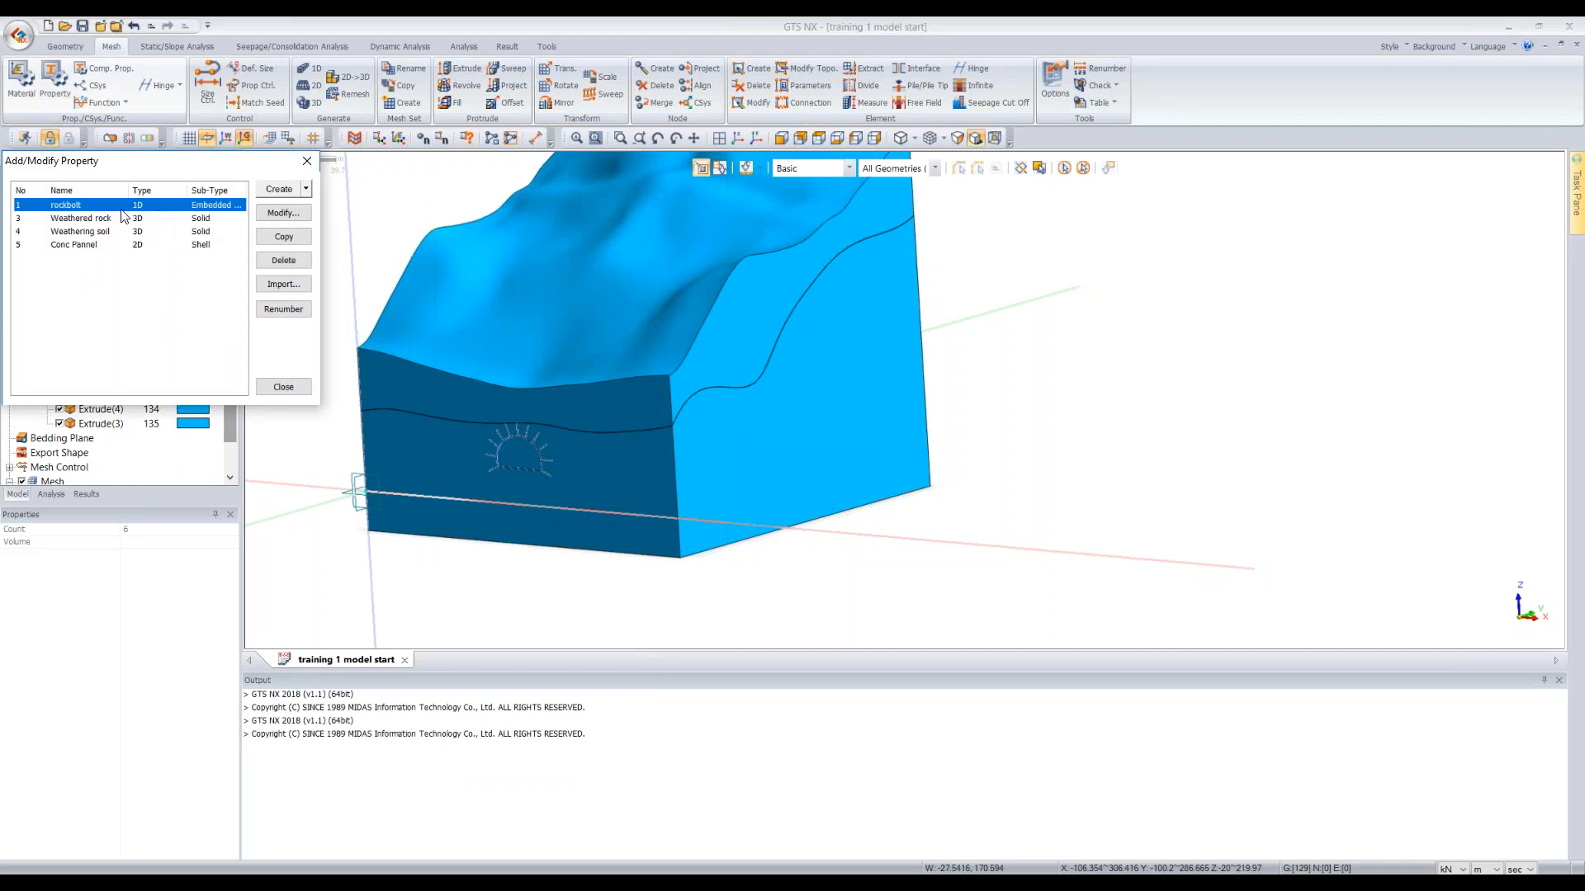
left_click_drag(187, 190, 134, 190)
double_click(190, 188)
left_click(305, 163)
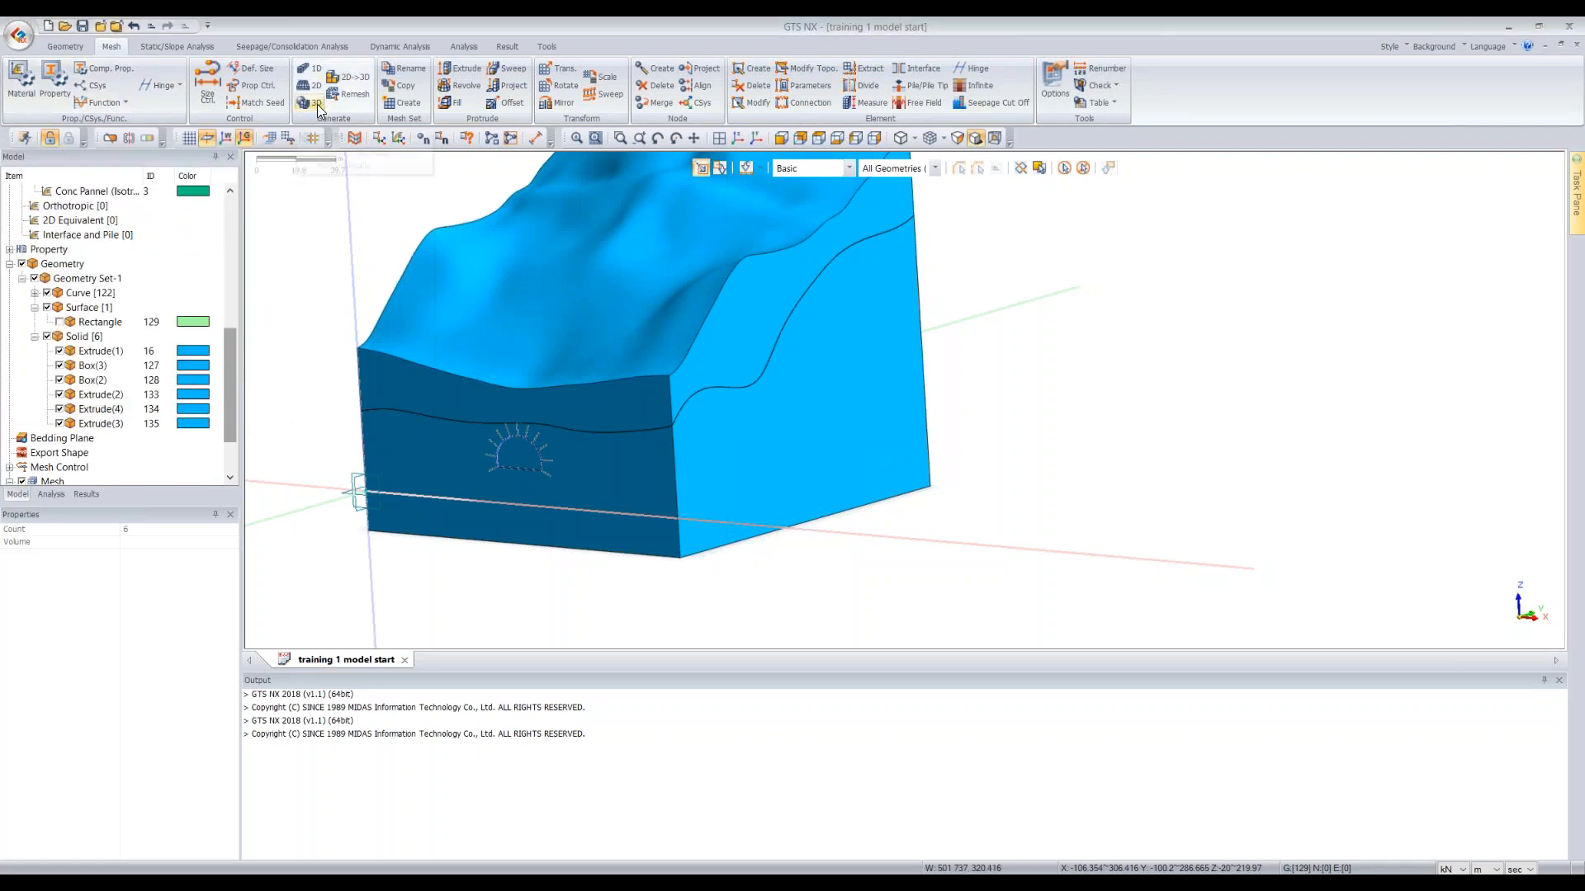
Generate a solid mesh of the upper soil box with size 8 and the property Weathering soil, naming the mesh set soil
left_click(312, 102)
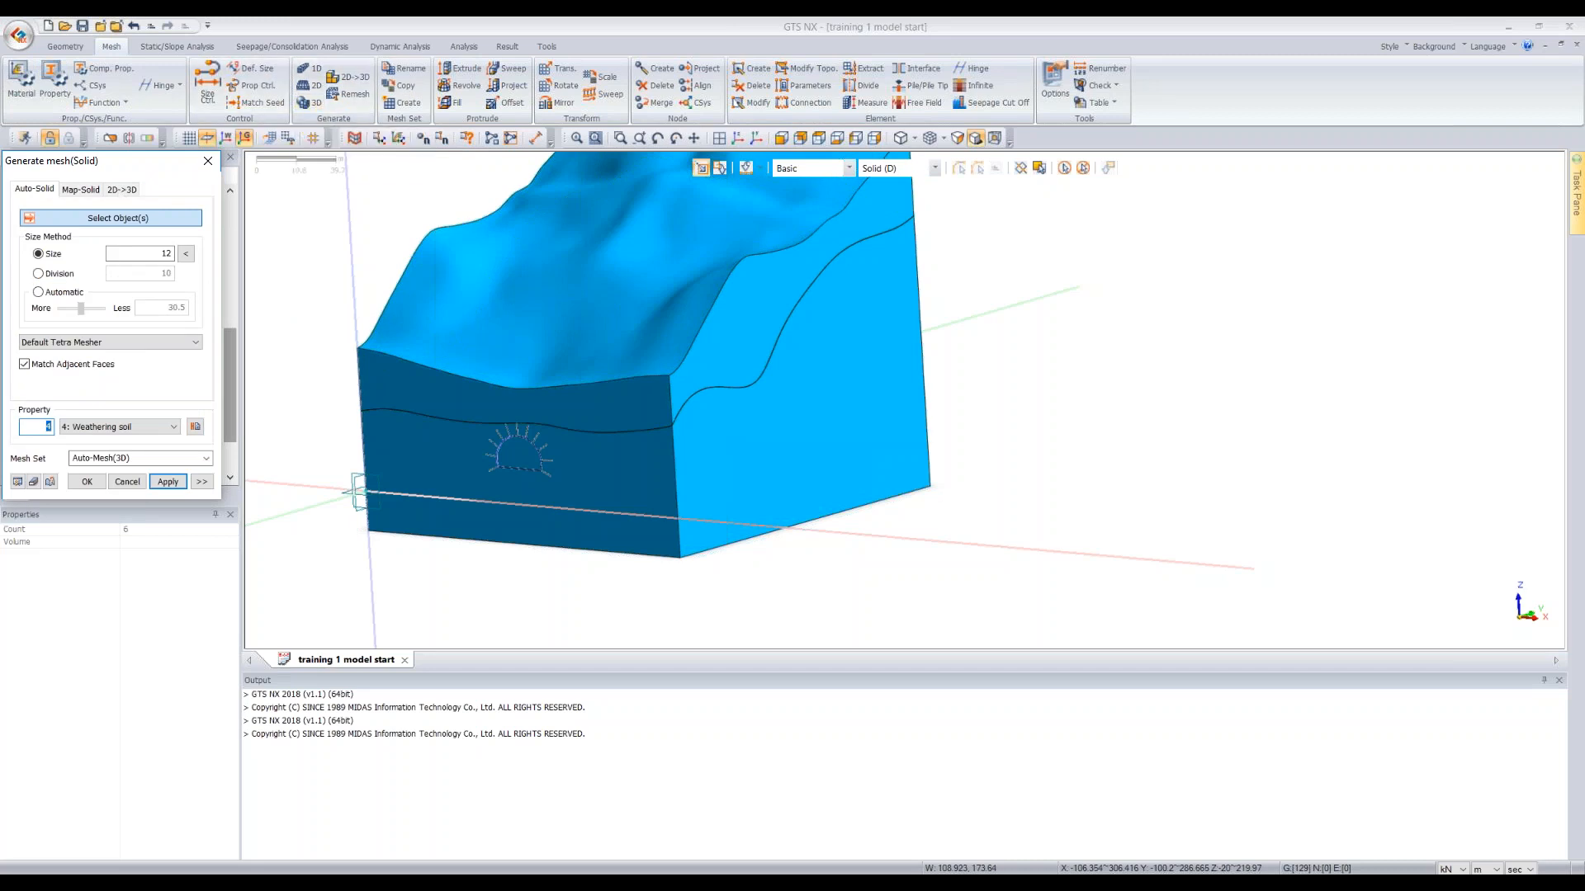
left_click(520, 265)
double_click(364, 319)
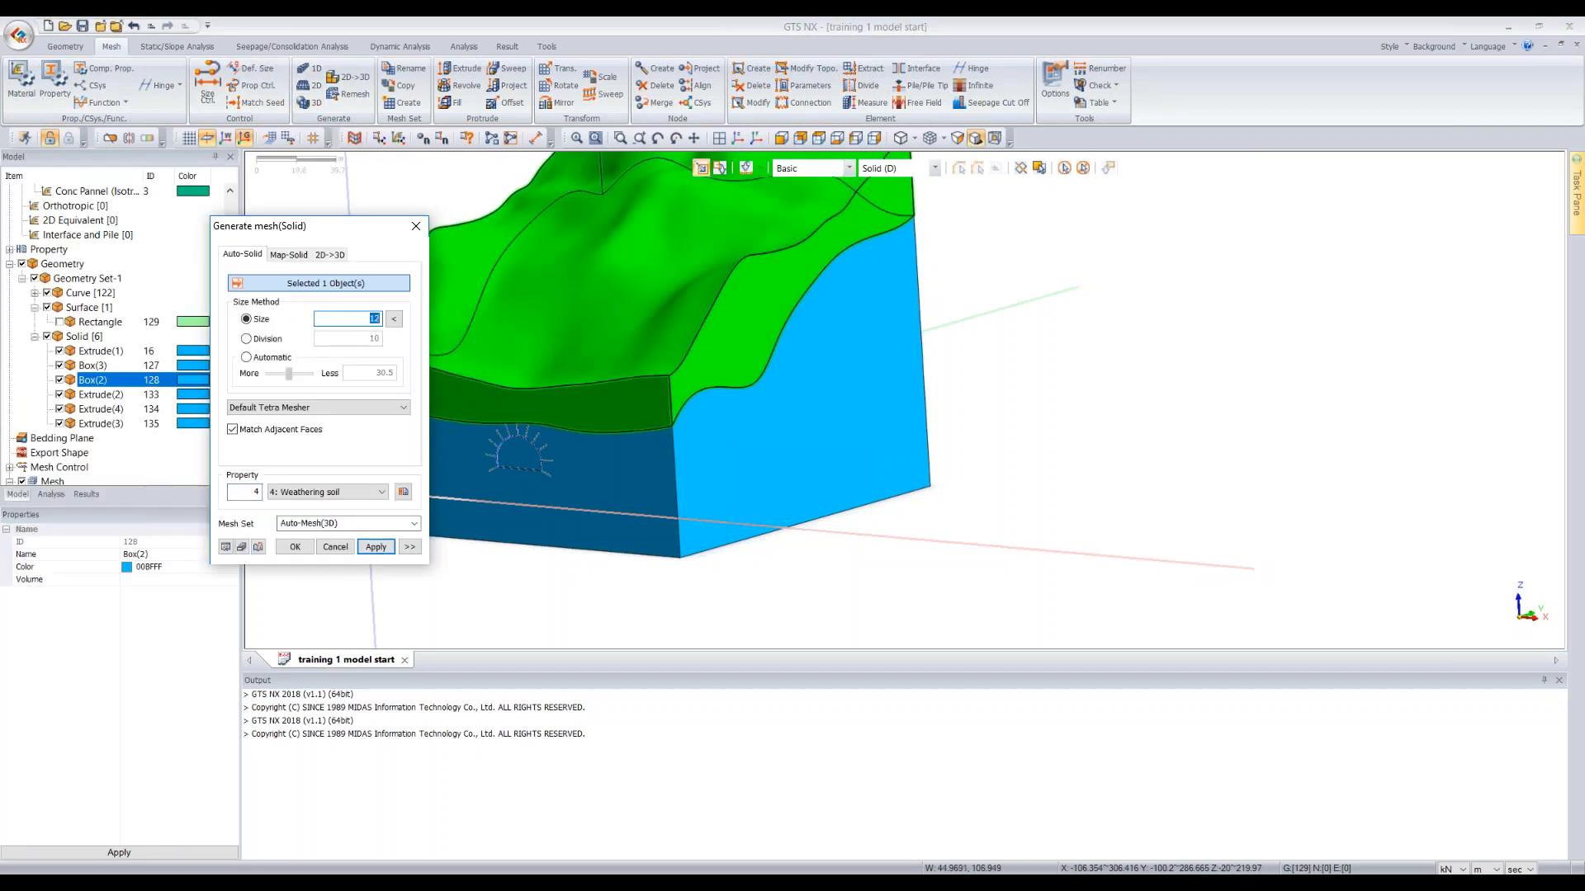
type("8")
left_click(302, 491)
left_click(302, 516)
left_click(331, 523)
type("soil")
left_click(375, 547)
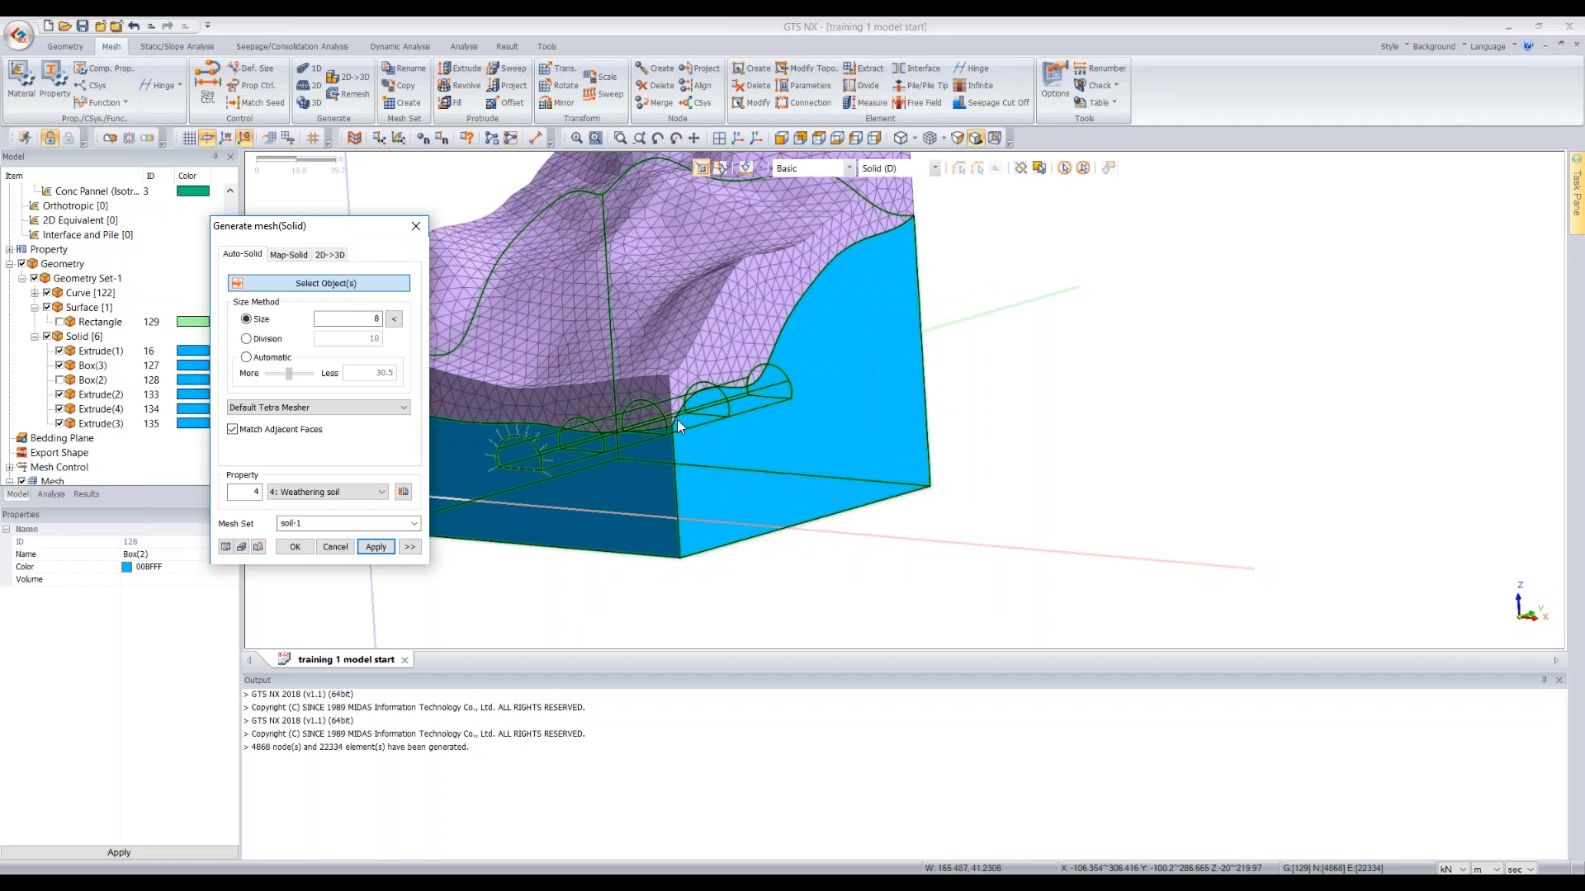
Mesh the lower box and the four tunnel segments with size 8 and the property Weathered rock, naming the mesh set rock
left_click(1065, 170)
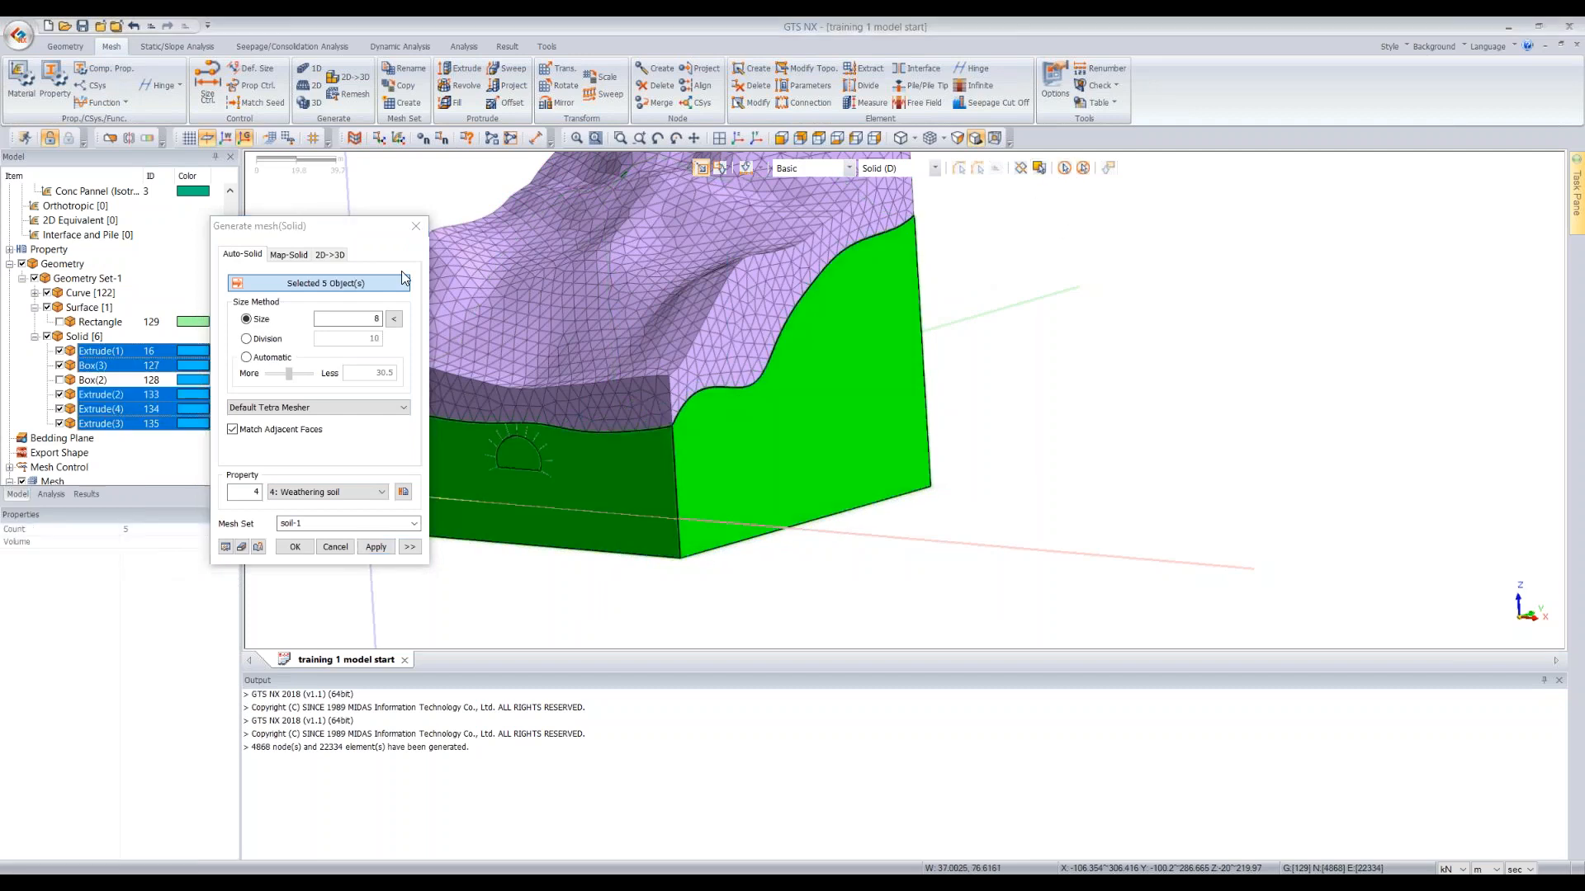
left_click(291, 491)
left_click(303, 505)
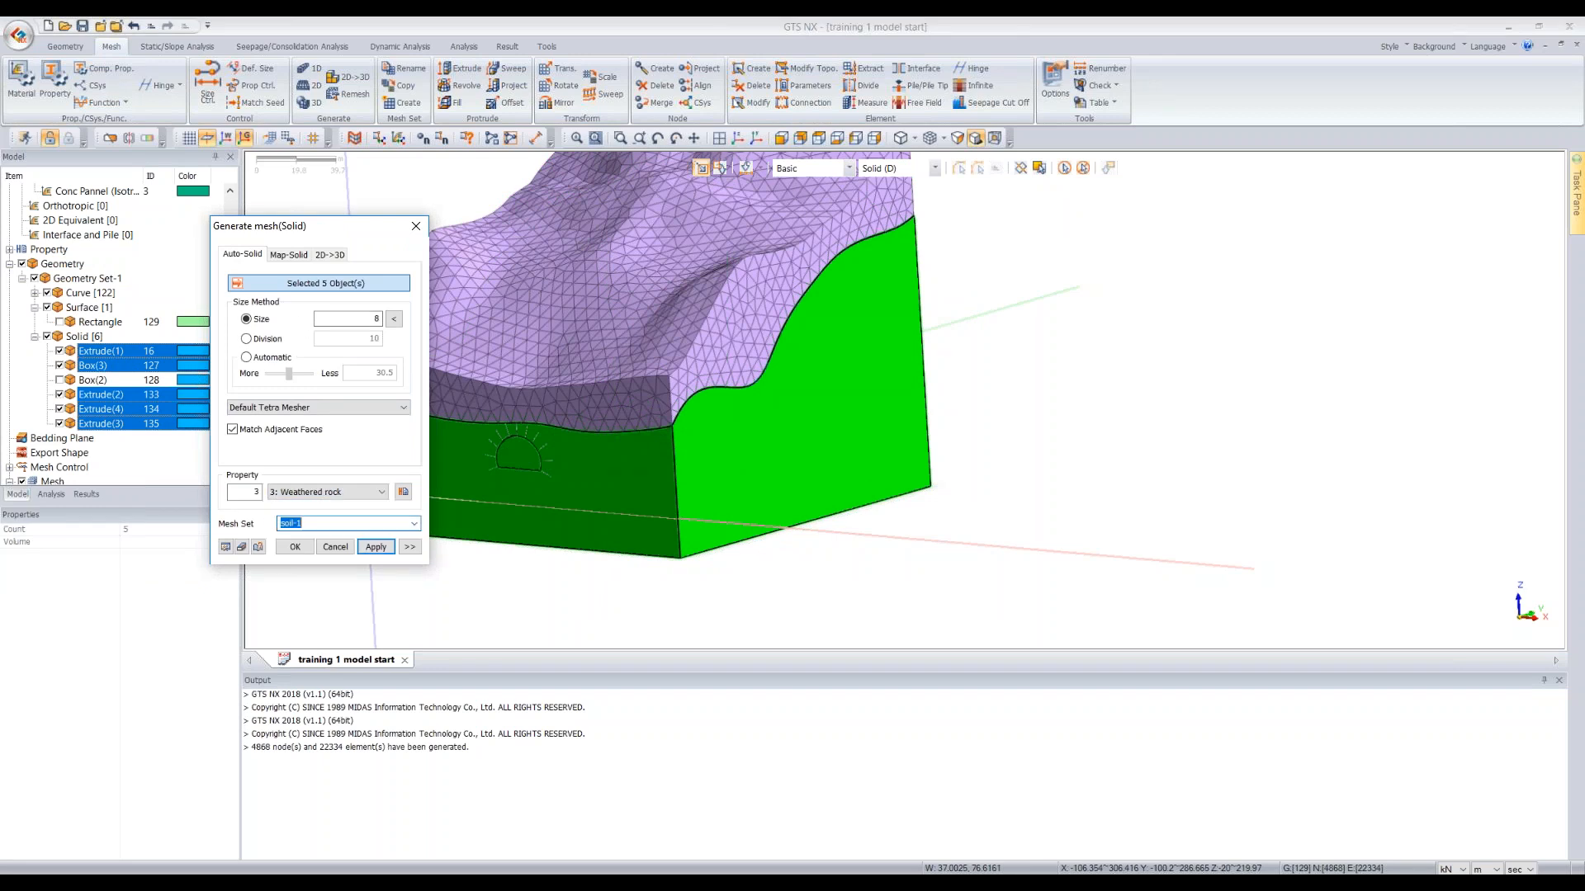
type("rock")
left_click(295, 547)
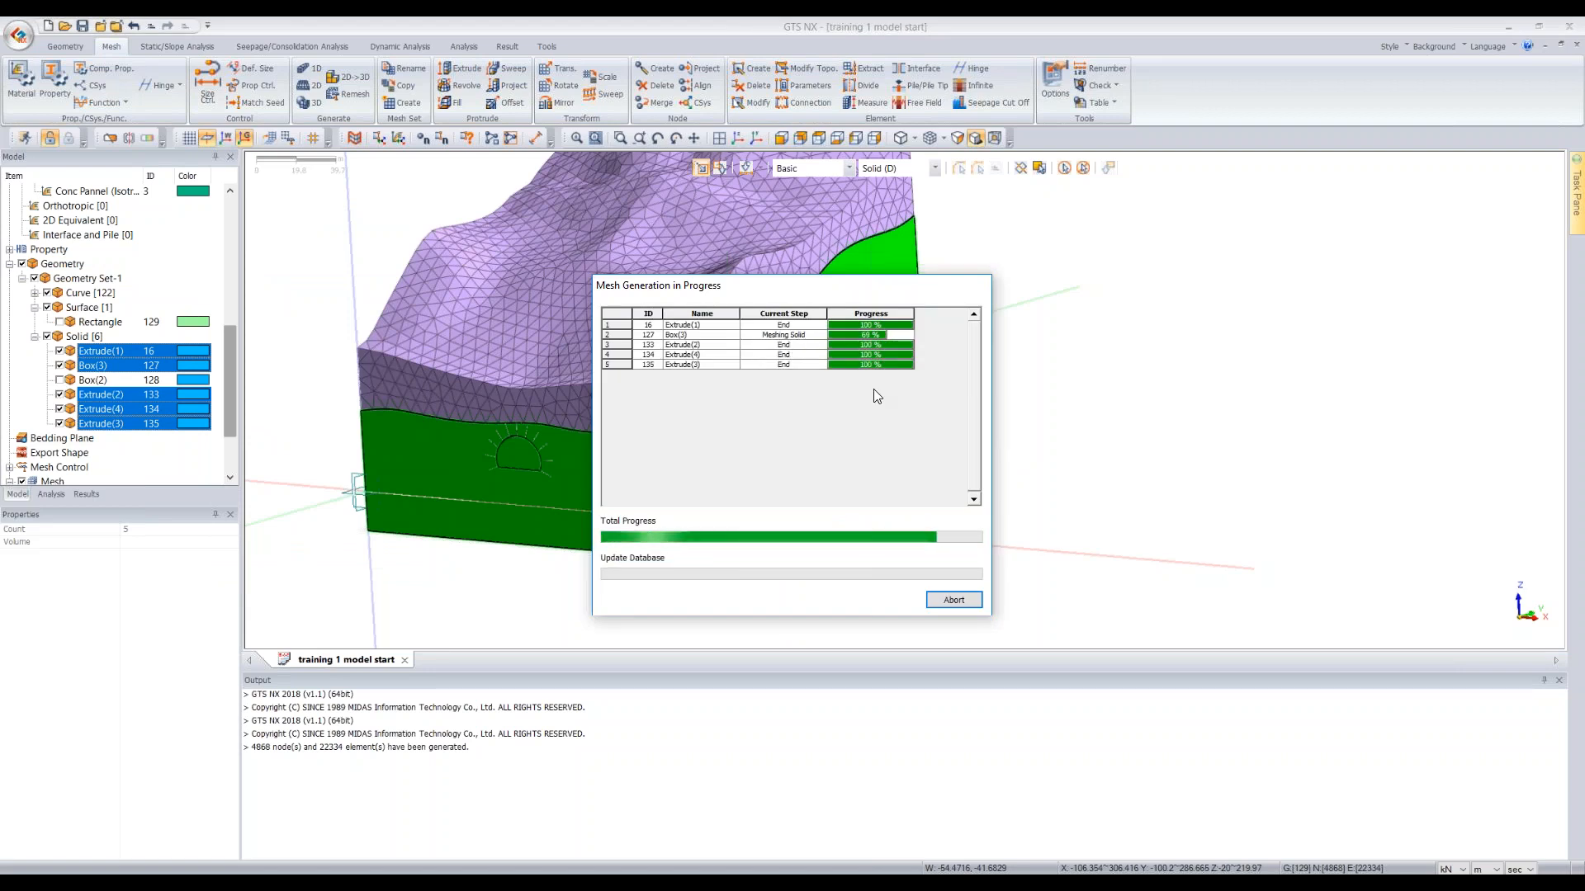
Hide the rock-1 mesh set of the surrounding rock to expose the tunnel segment meshes
middle_click_drag(875, 388, 966, 398)
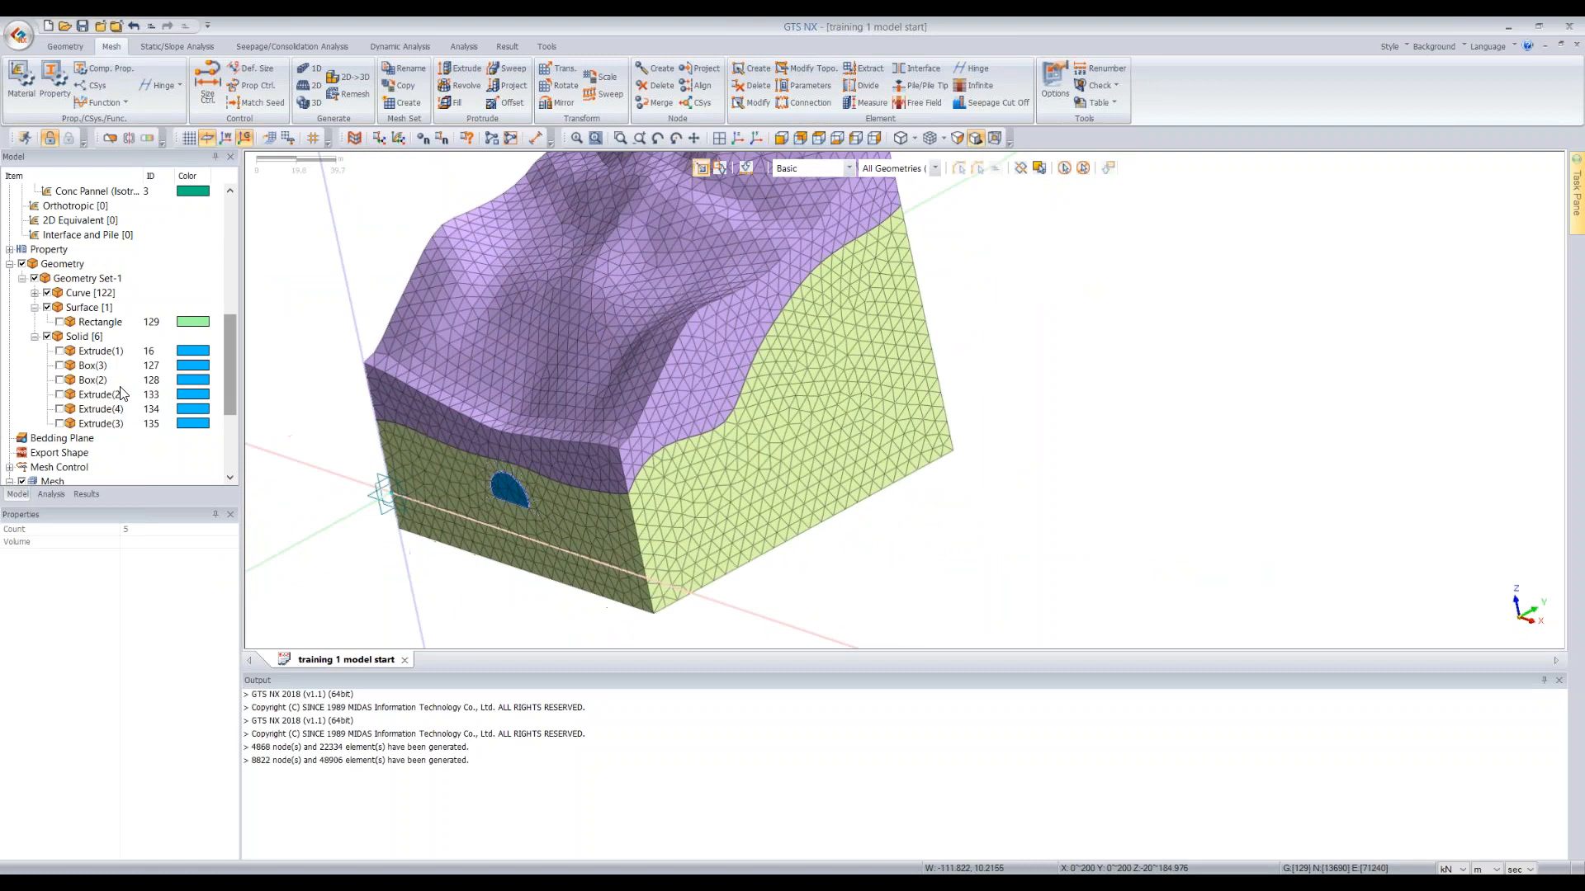
scroll(119, 392, "down", 4)
left_click(94, 382)
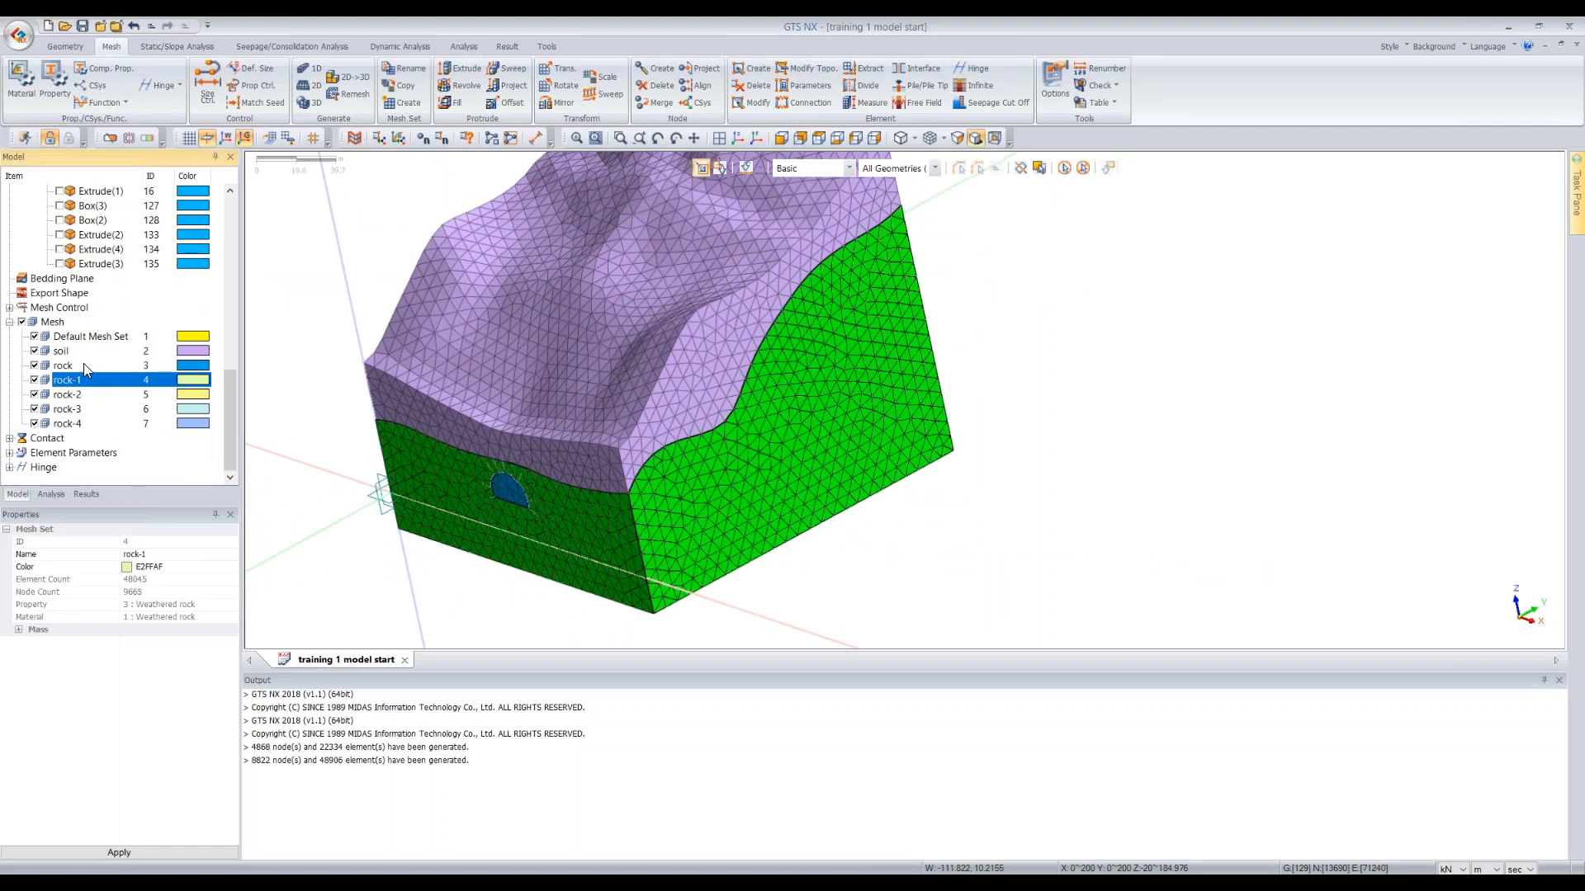
left_click(34, 380)
middle_click_drag(511, 387, 532, 310, "ctrl")
Rename the first tunnel segment's mesh set, rock, as "tunnel 1" and hide it
left_click(62, 365)
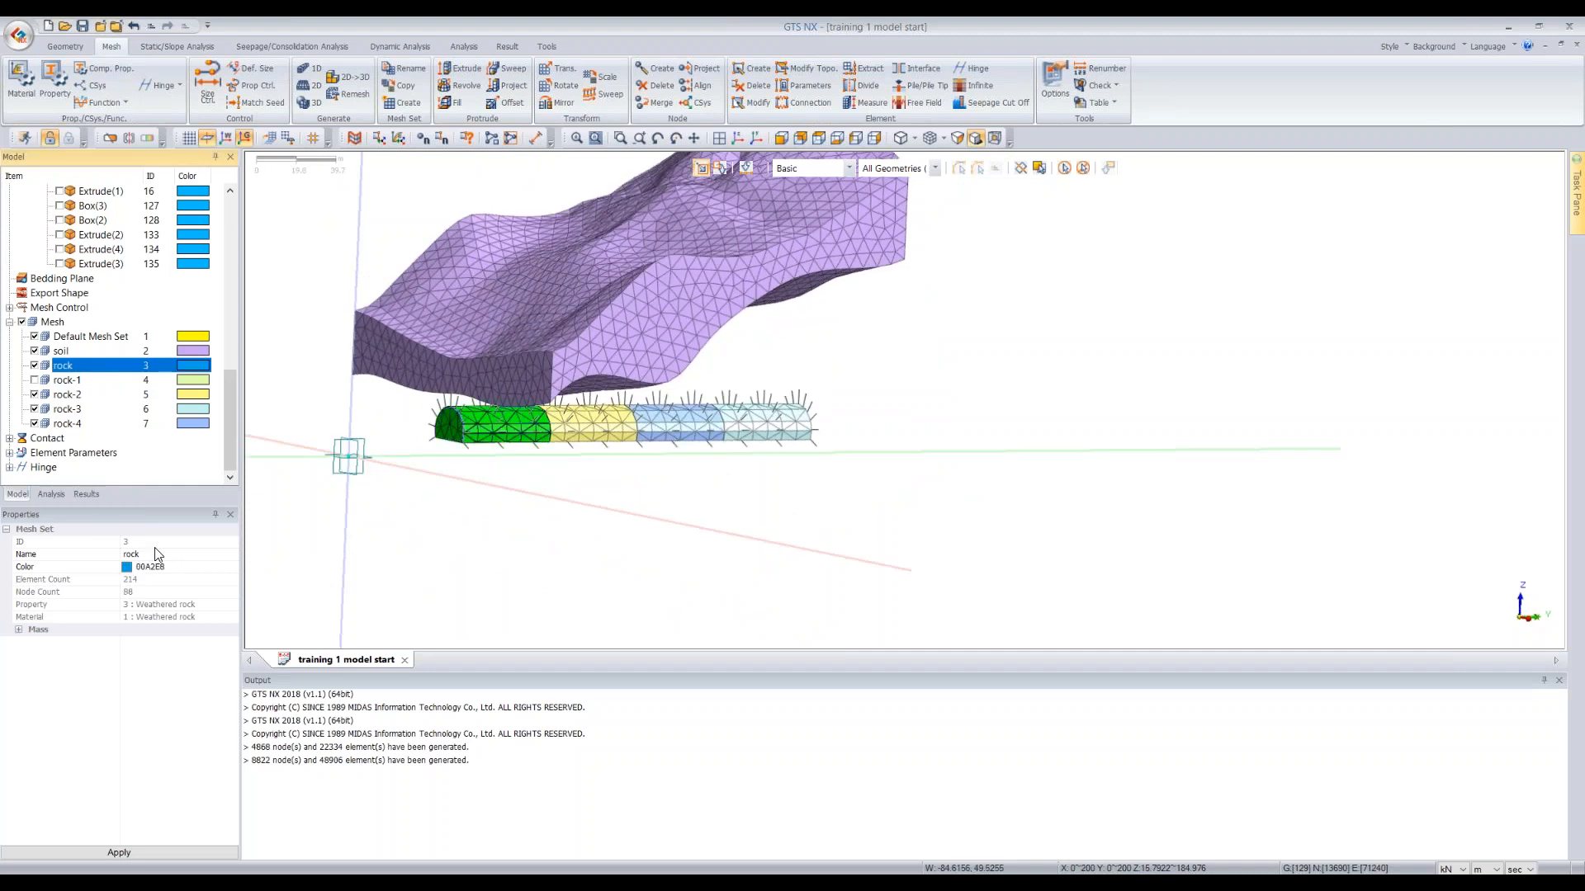
left_click(83, 554)
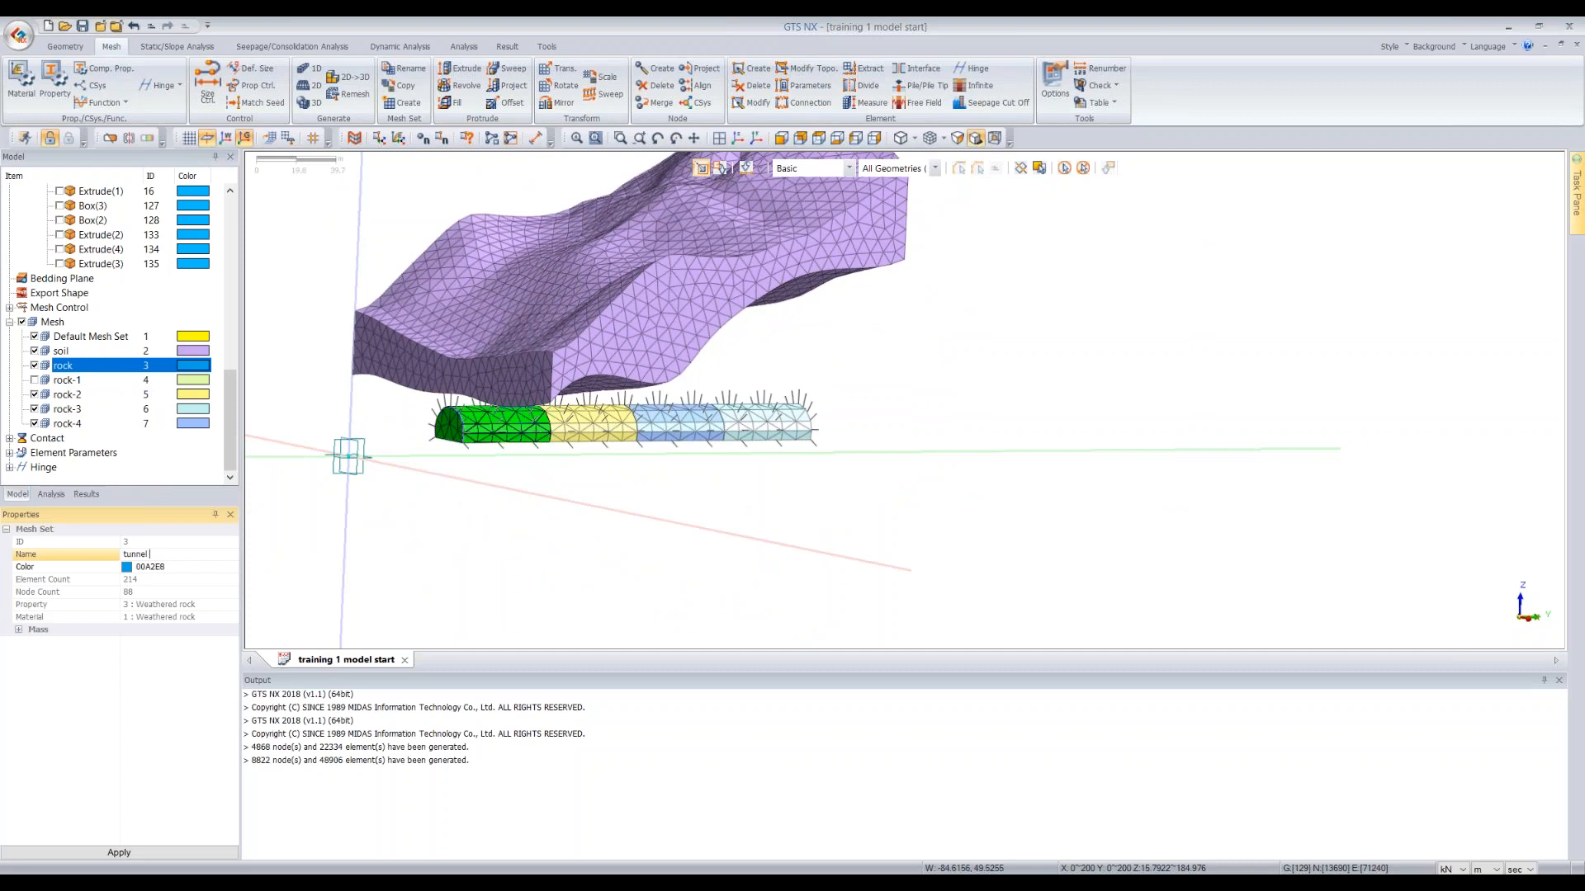
left_click(111, 850)
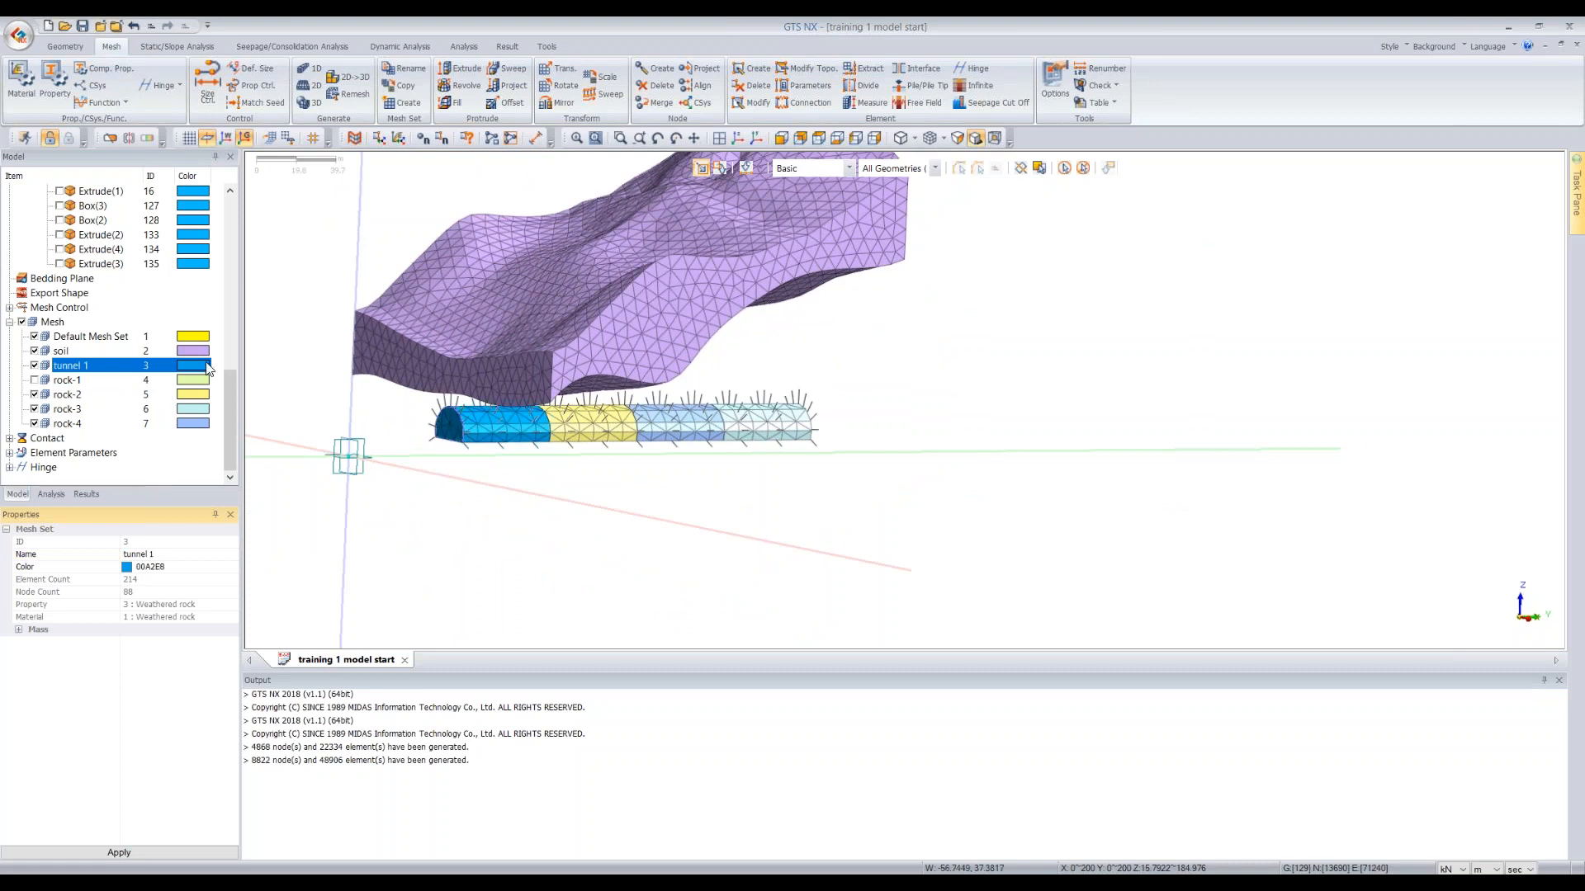
left_click(35, 364)
Rename the second tunnel segment's mesh set, rock-2, as "tunnel 2" and hide it
left_click(76, 398)
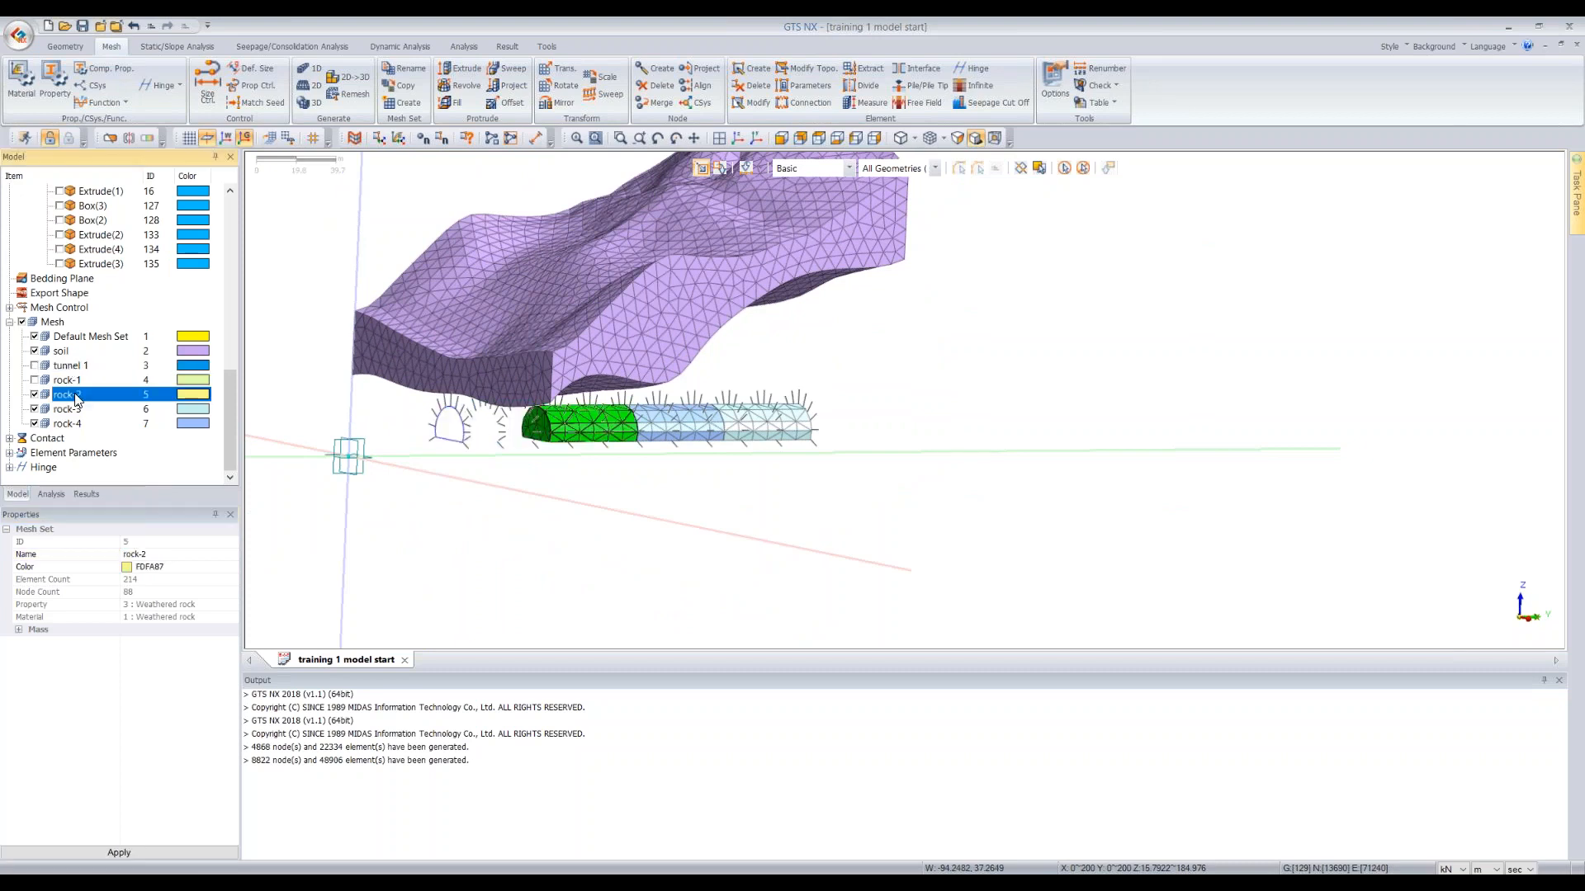
left_click(173, 555)
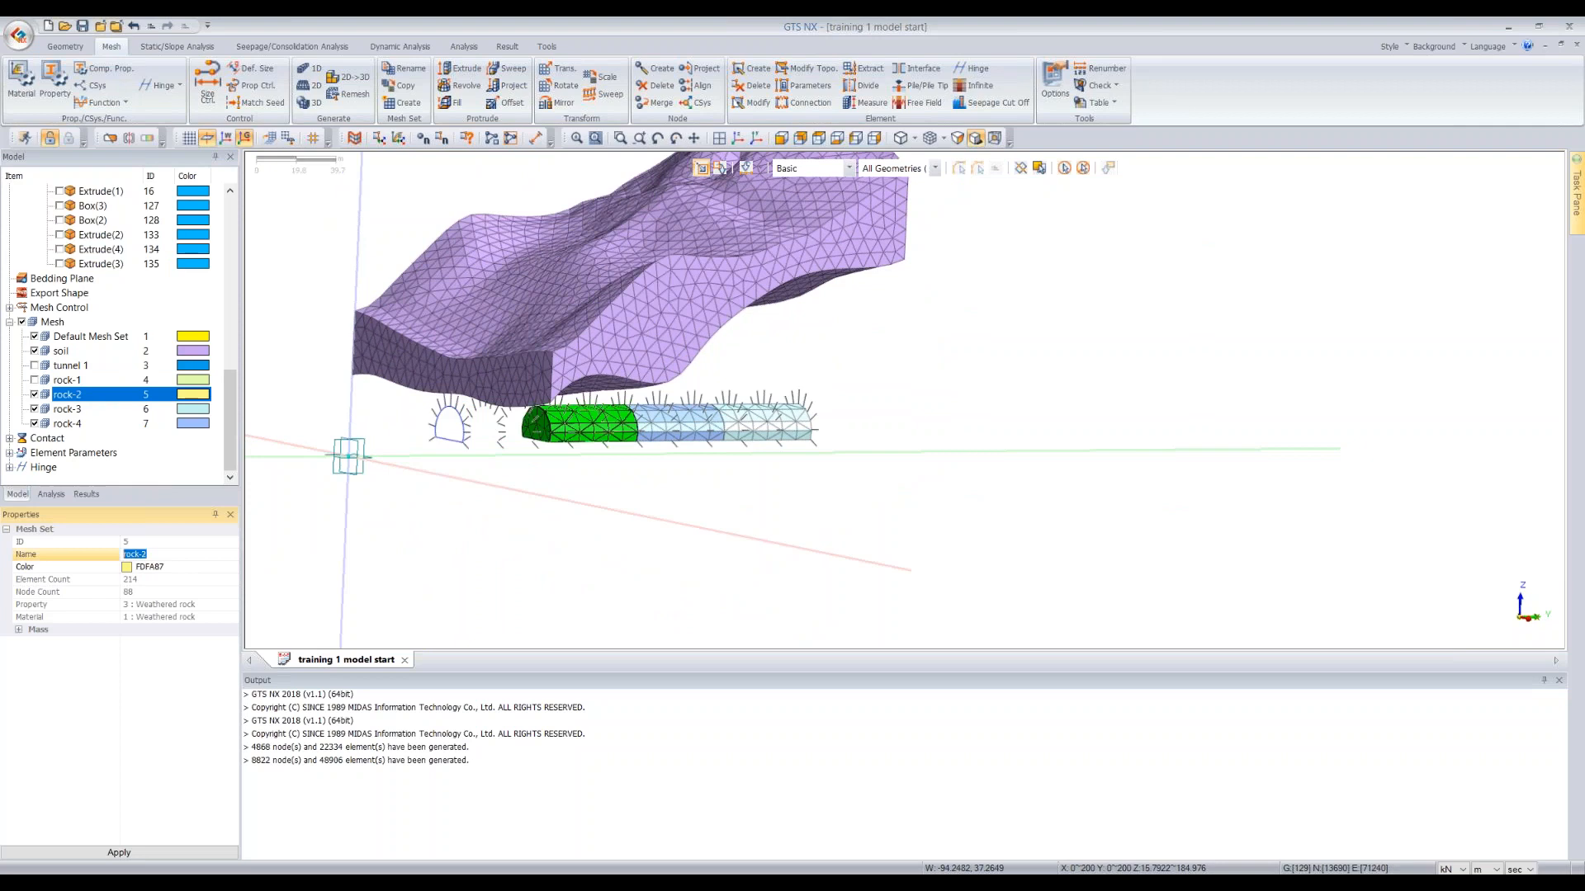
type("tunnel 2")
left_click(177, 853)
left_click(34, 395)
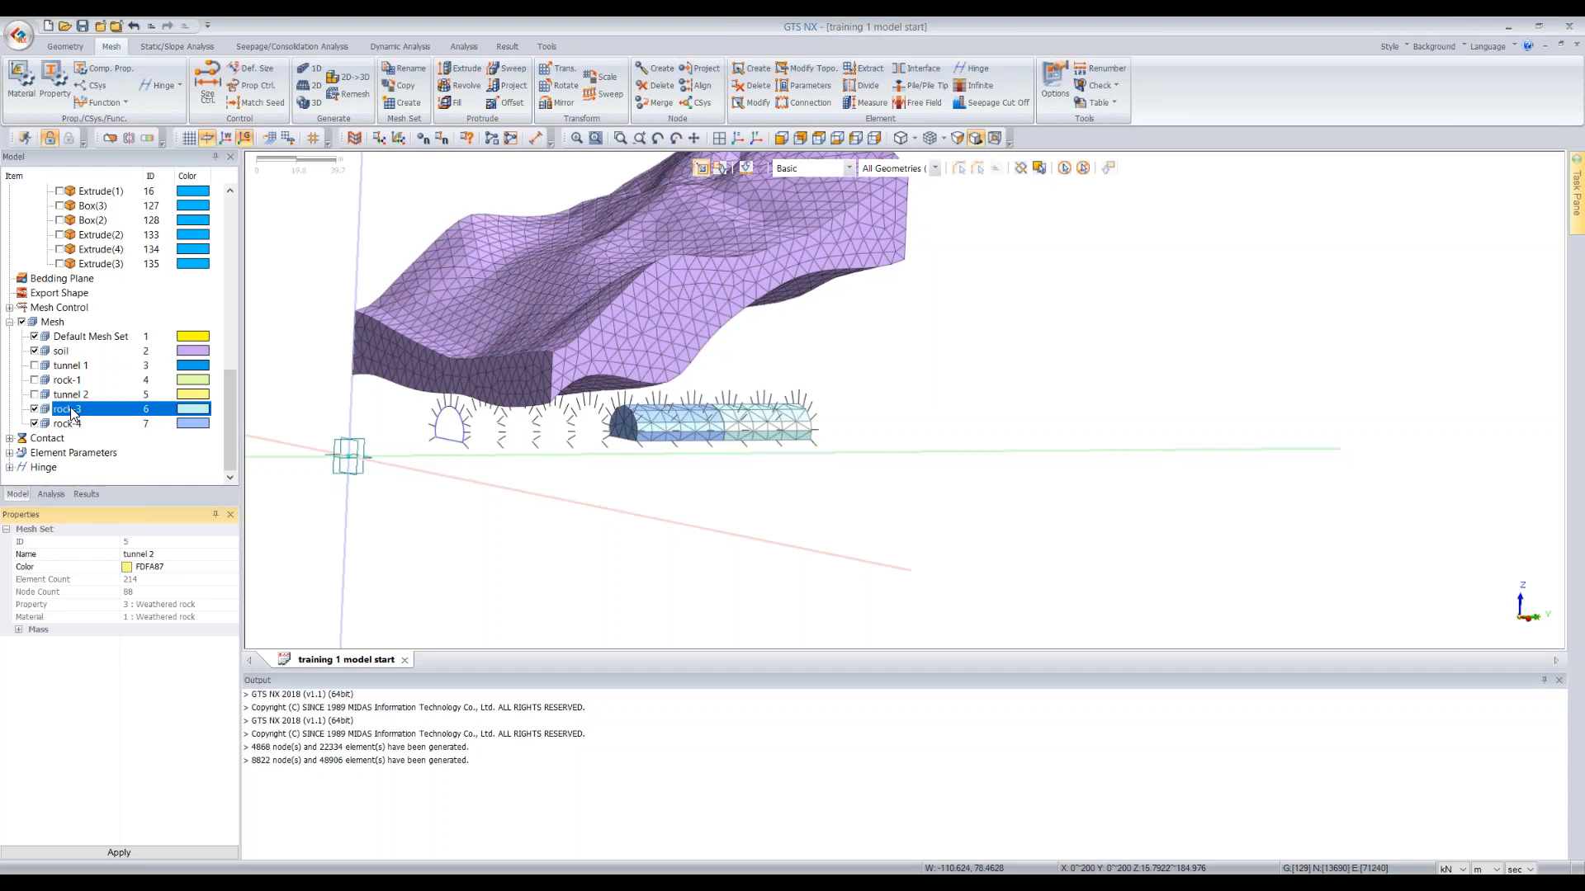
Rename the third tunnel segment's mesh set, rock-4, as "tunnel 3"
left_click(67, 409)
left_click(68, 425)
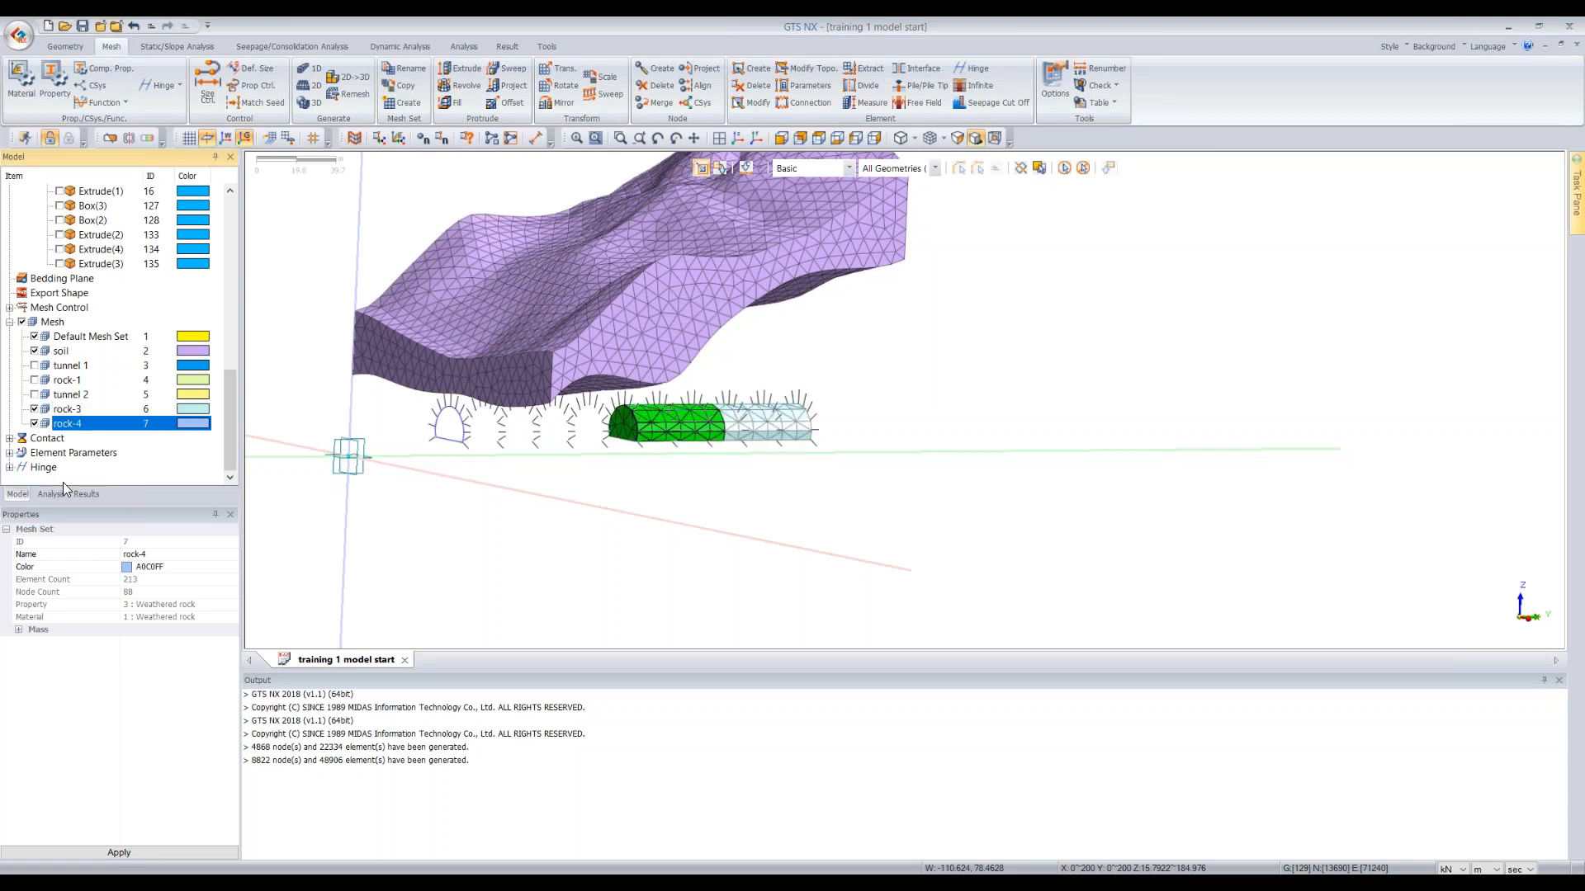
left_click(169, 555)
left_click_drag(157, 555, 115, 553)
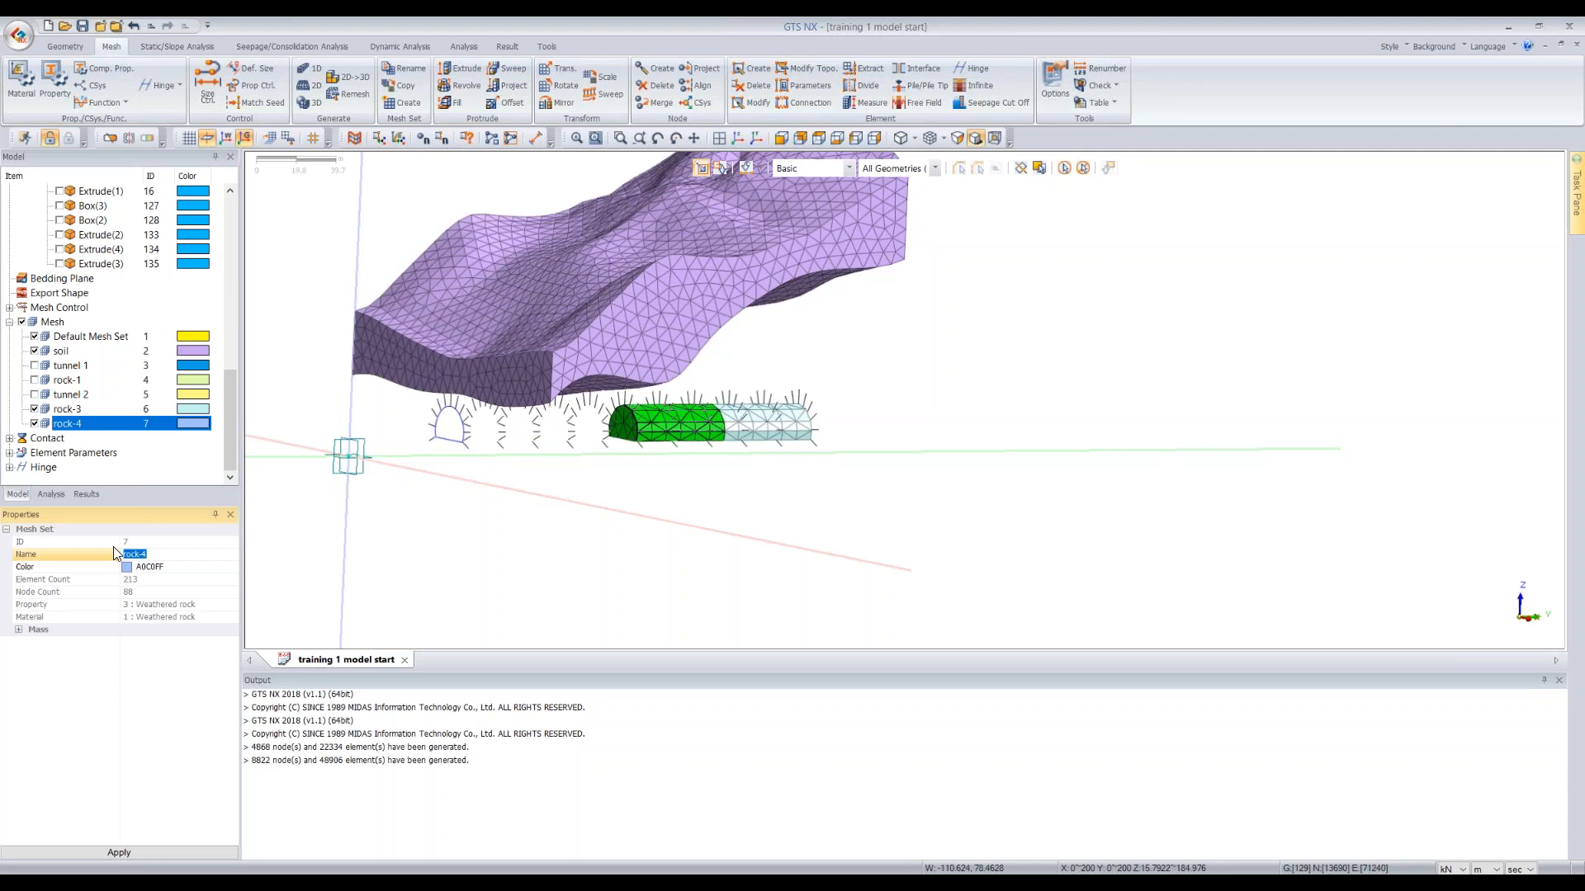
type("tunnel 3")
left_click(119, 853)
Rename the fourth tunnel segment's mesh set, rock-3, as "tunnel 4"
left_click(116, 410)
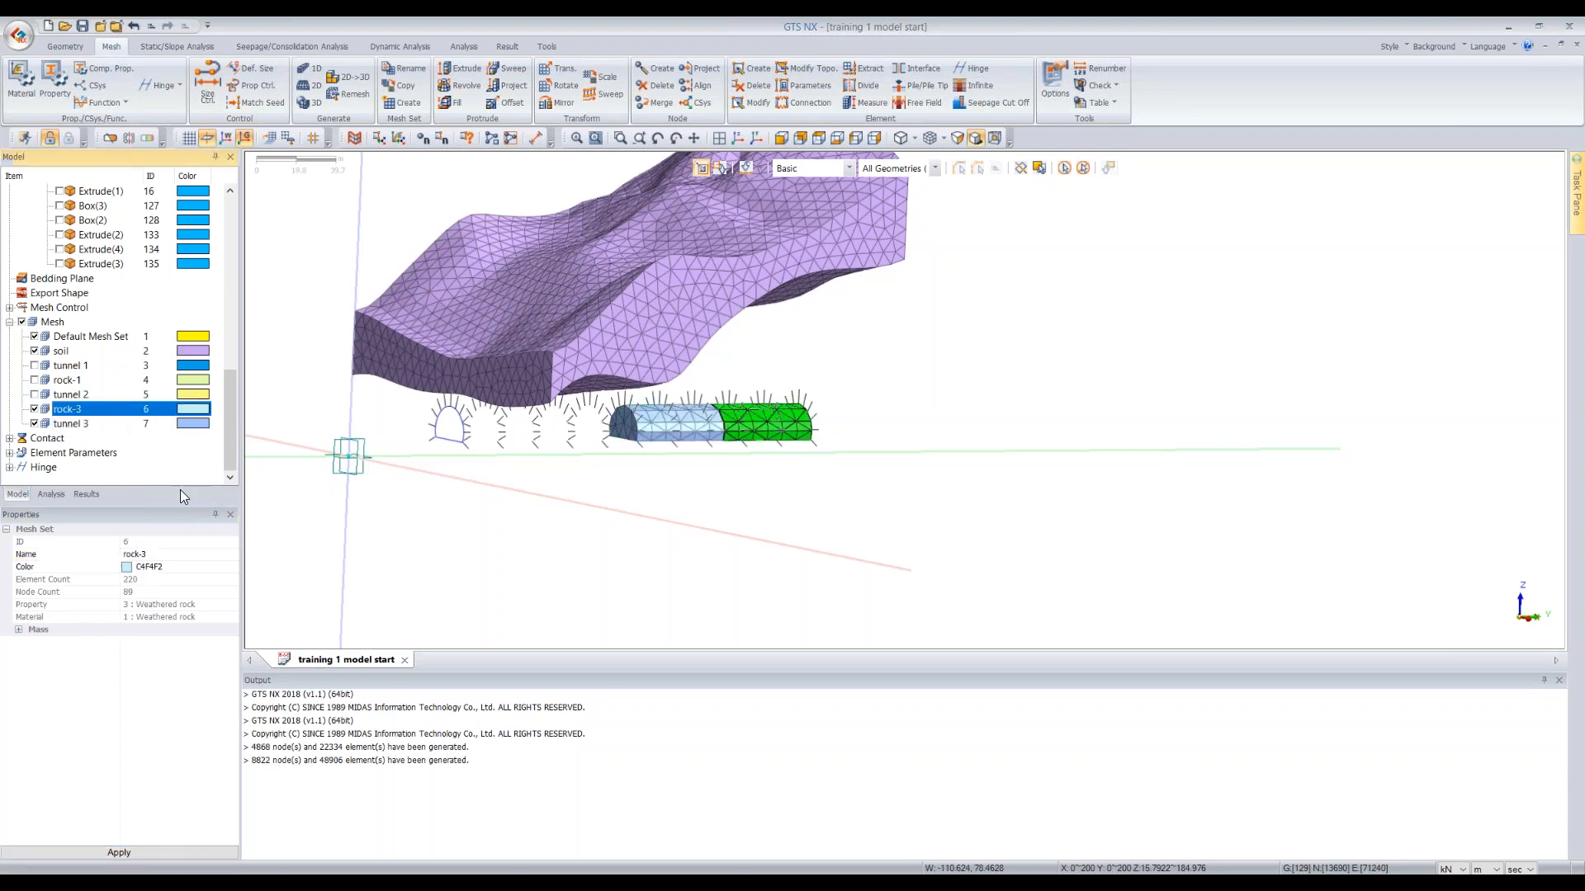
left_click(183, 557)
type("tunnel 4")
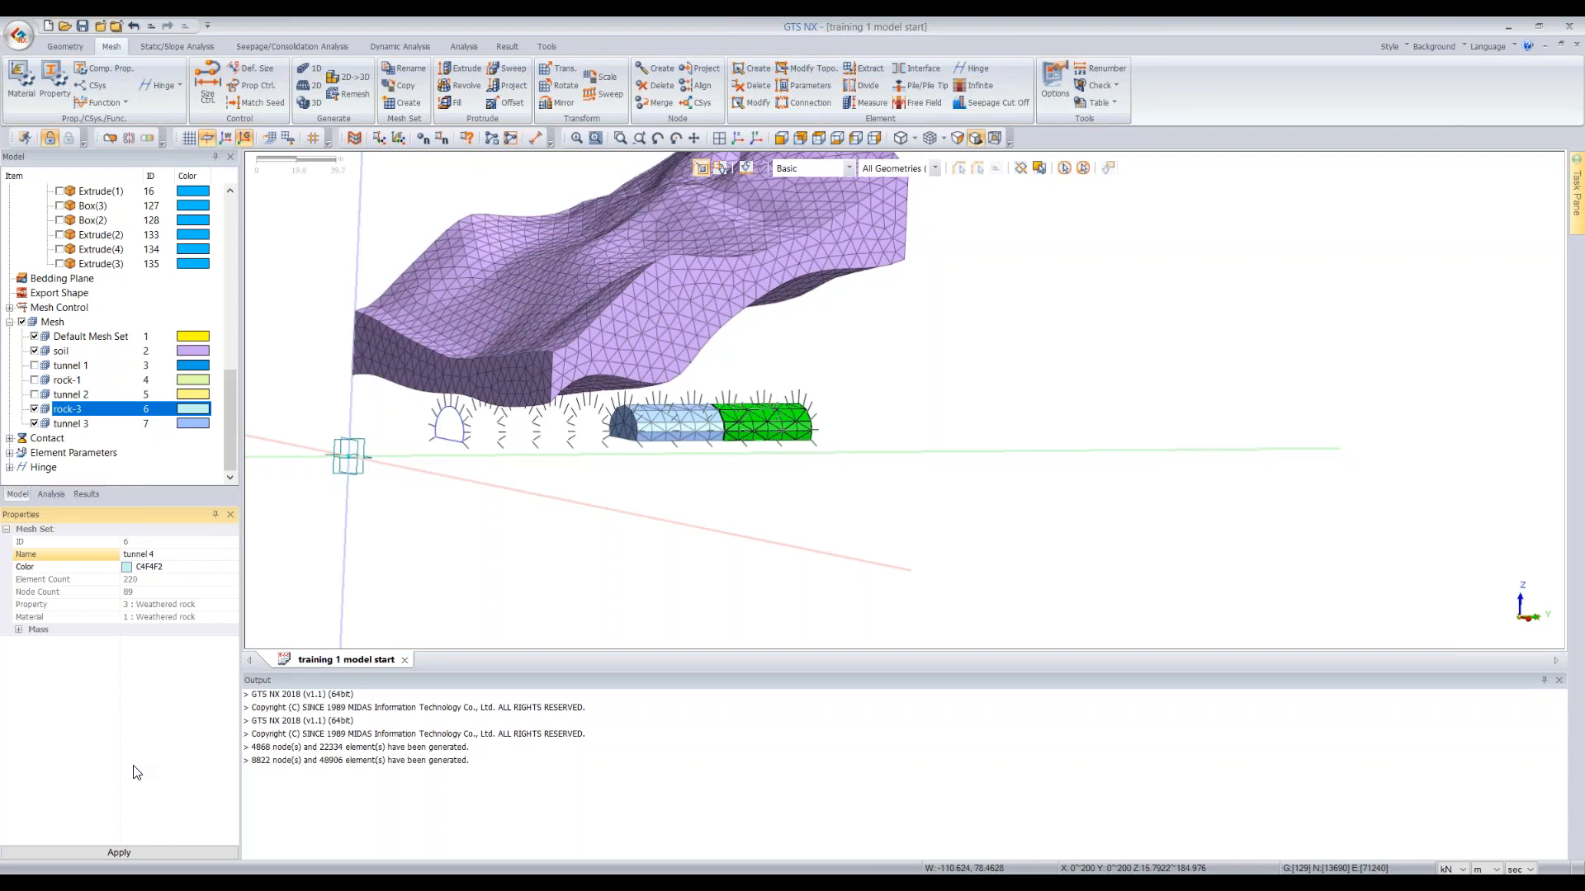
left_click(119, 853)
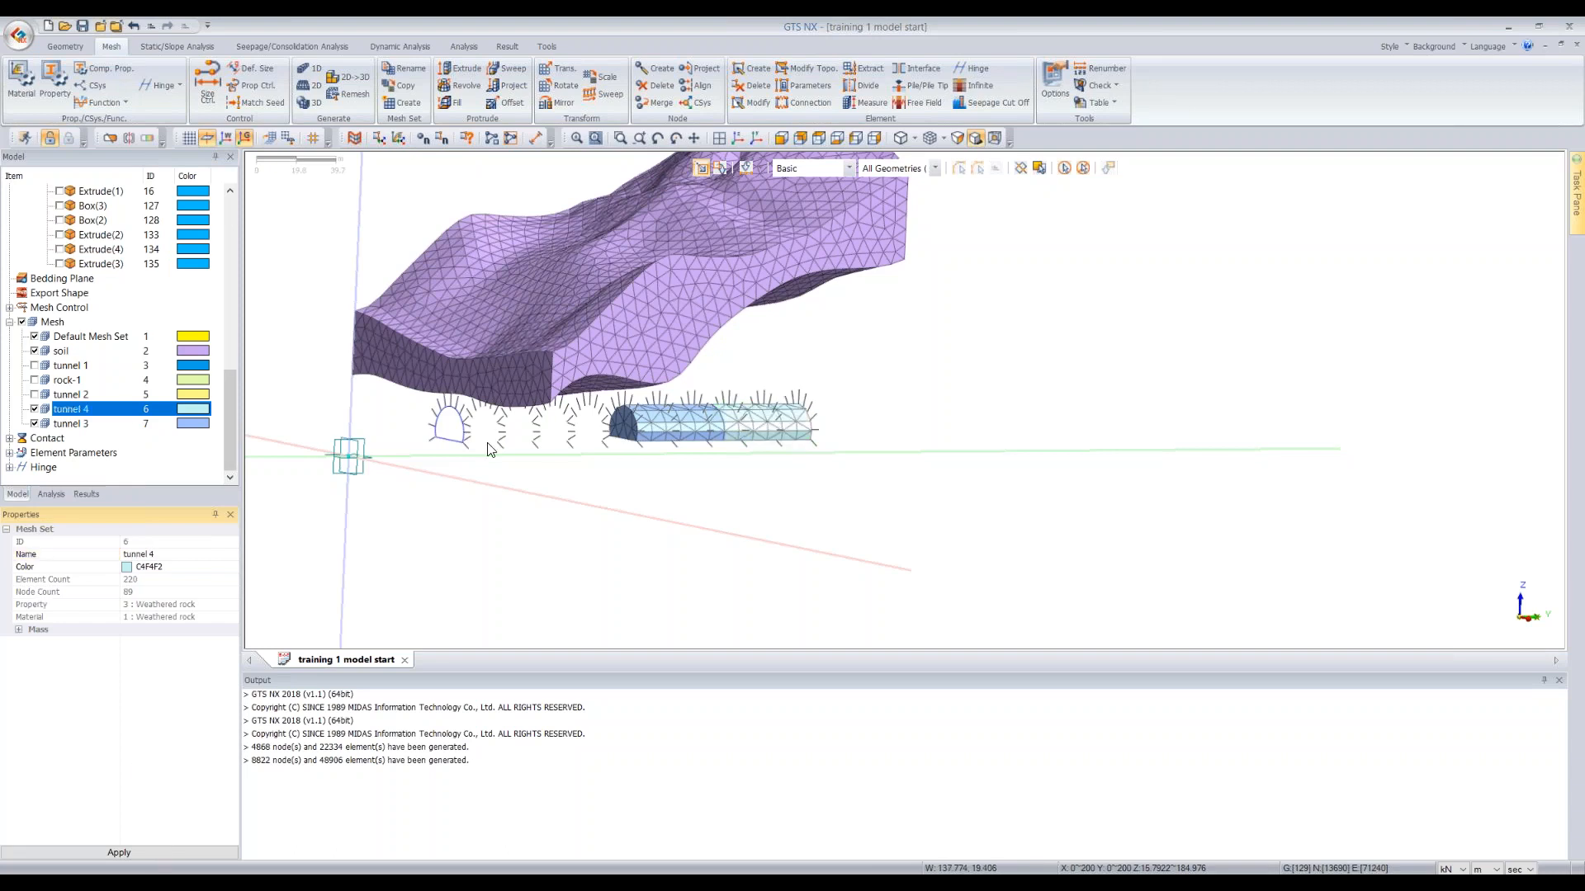
Hide the tunnel 4, tunnel 3 and soil mesh sets, leaving the rock bolt lines exposed
left_click(34, 409)
left_click(34, 423)
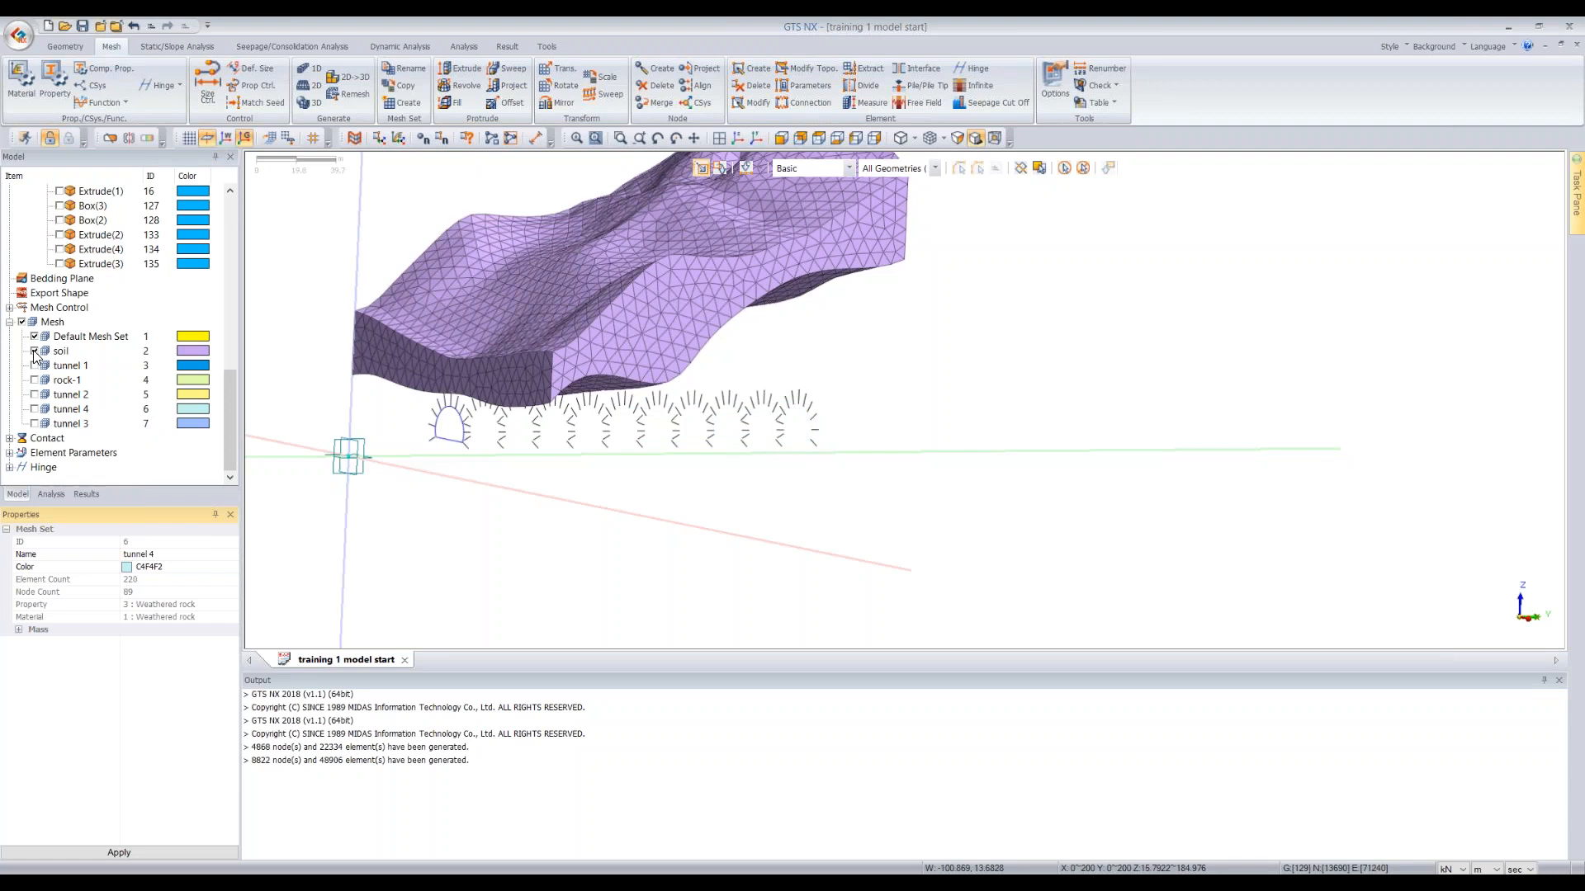
left_click(34, 350)
middle_click_drag(585, 411, 558, 331)
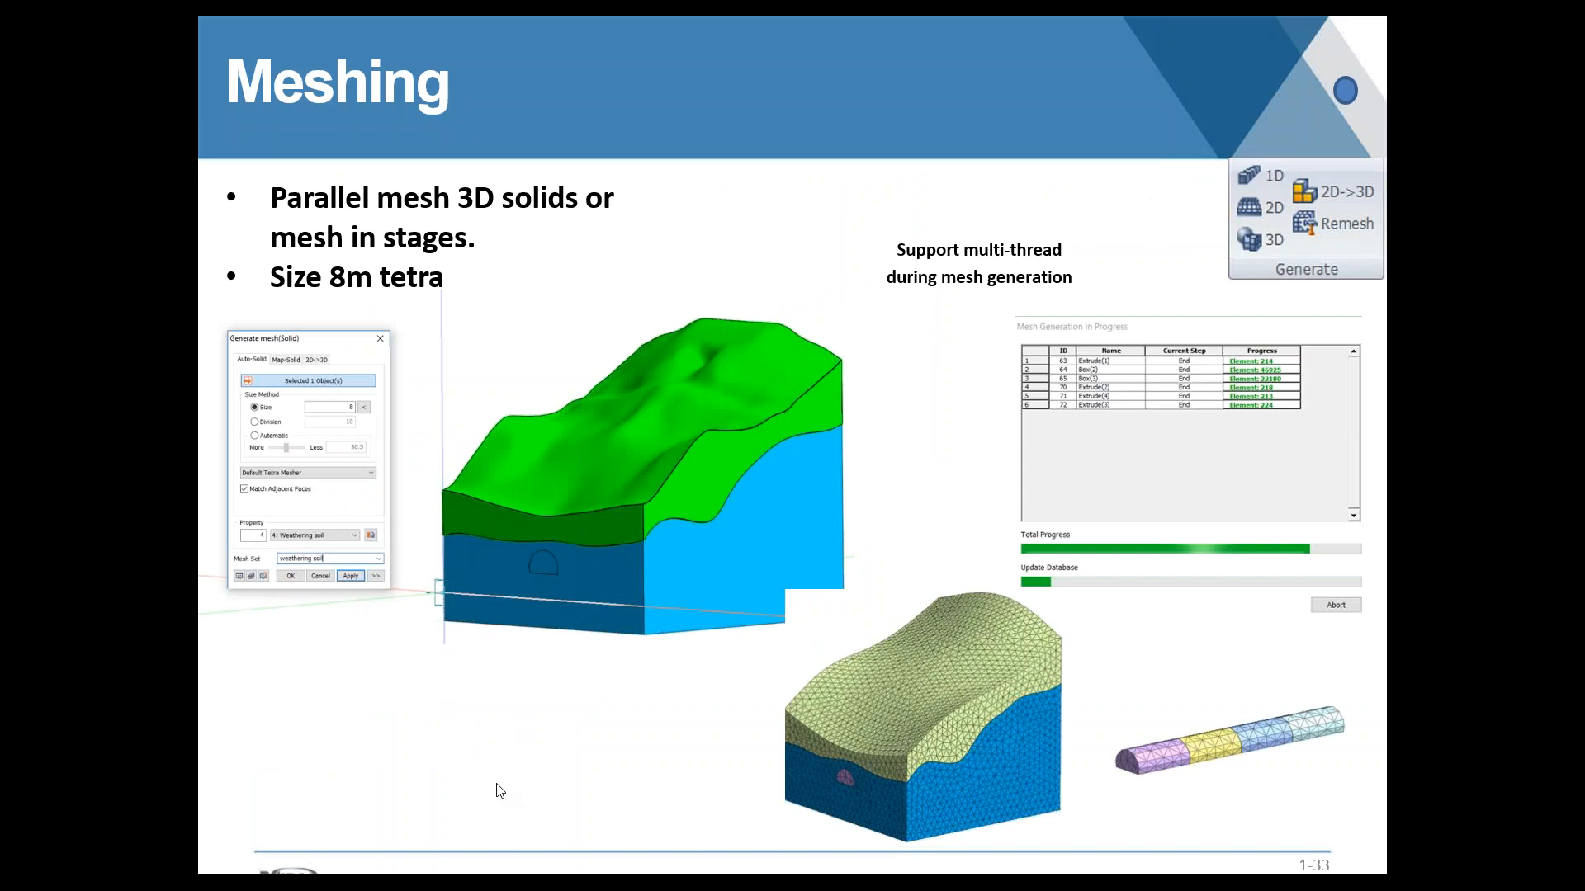
key("Right")
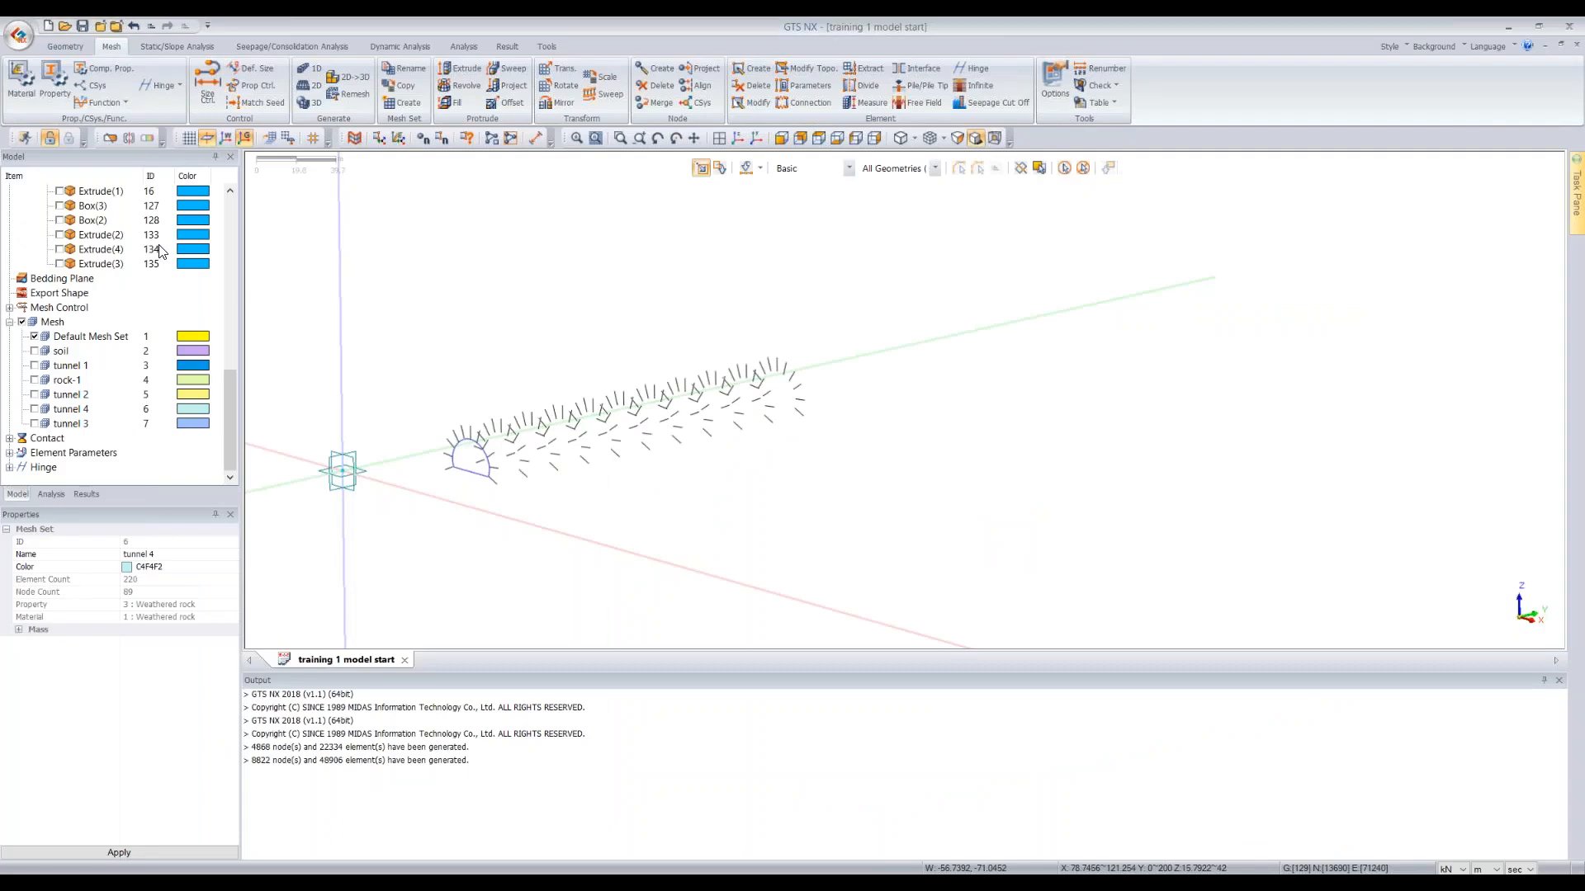
Show the four tunnel segment solids, Extrude(1), Extrude(2), Extrude(4) and Extrude(3)
scroll(62, 289, "up", 2)
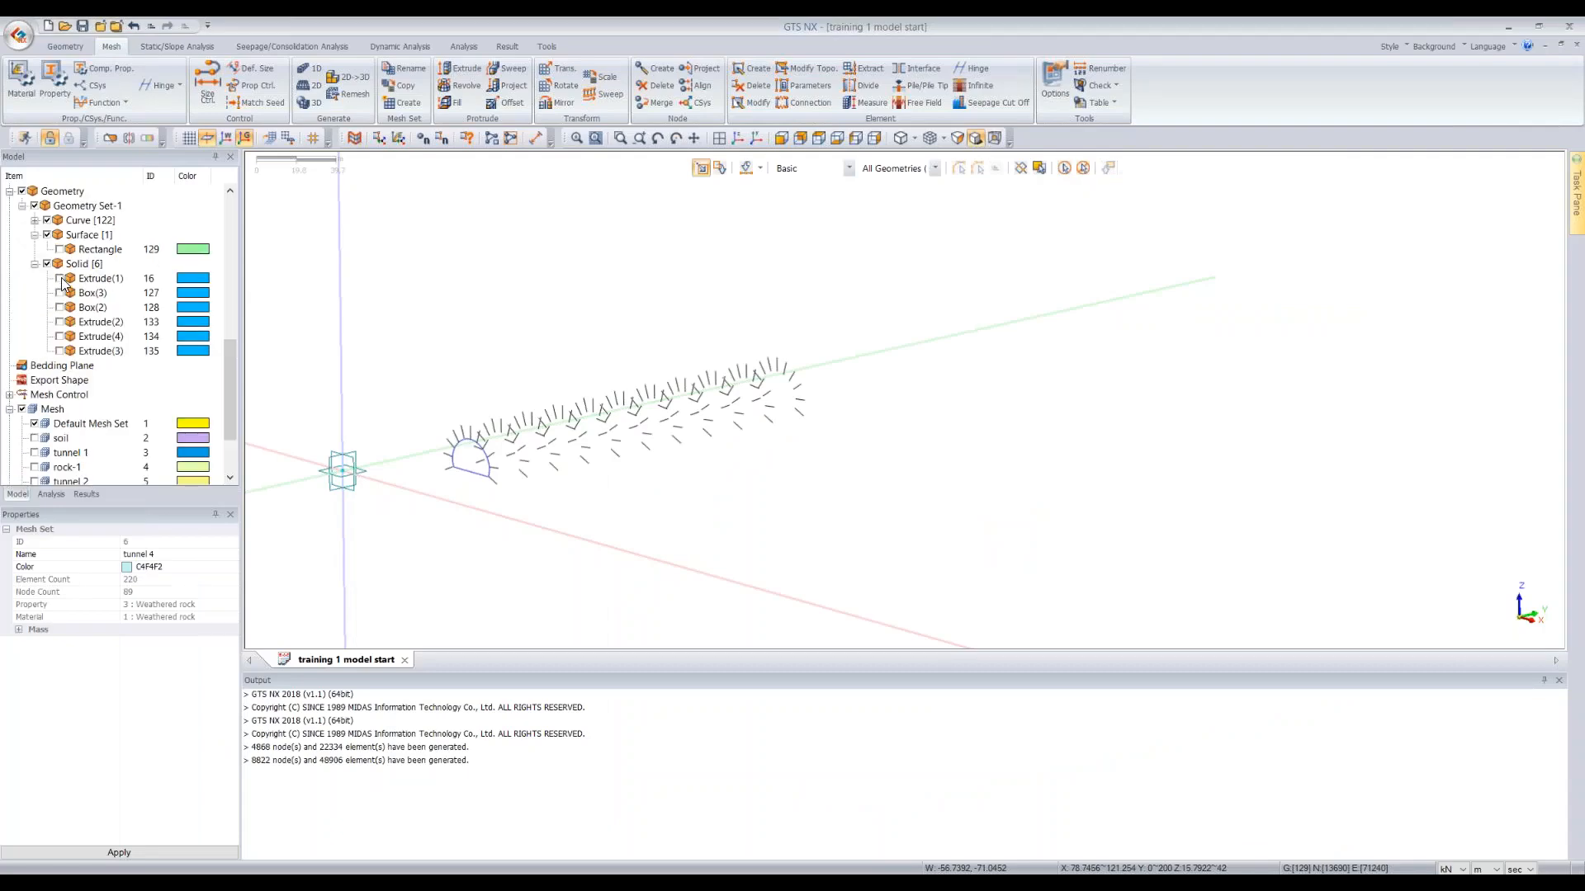
left_click(59, 278)
left_click(60, 322)
left_click(59, 336)
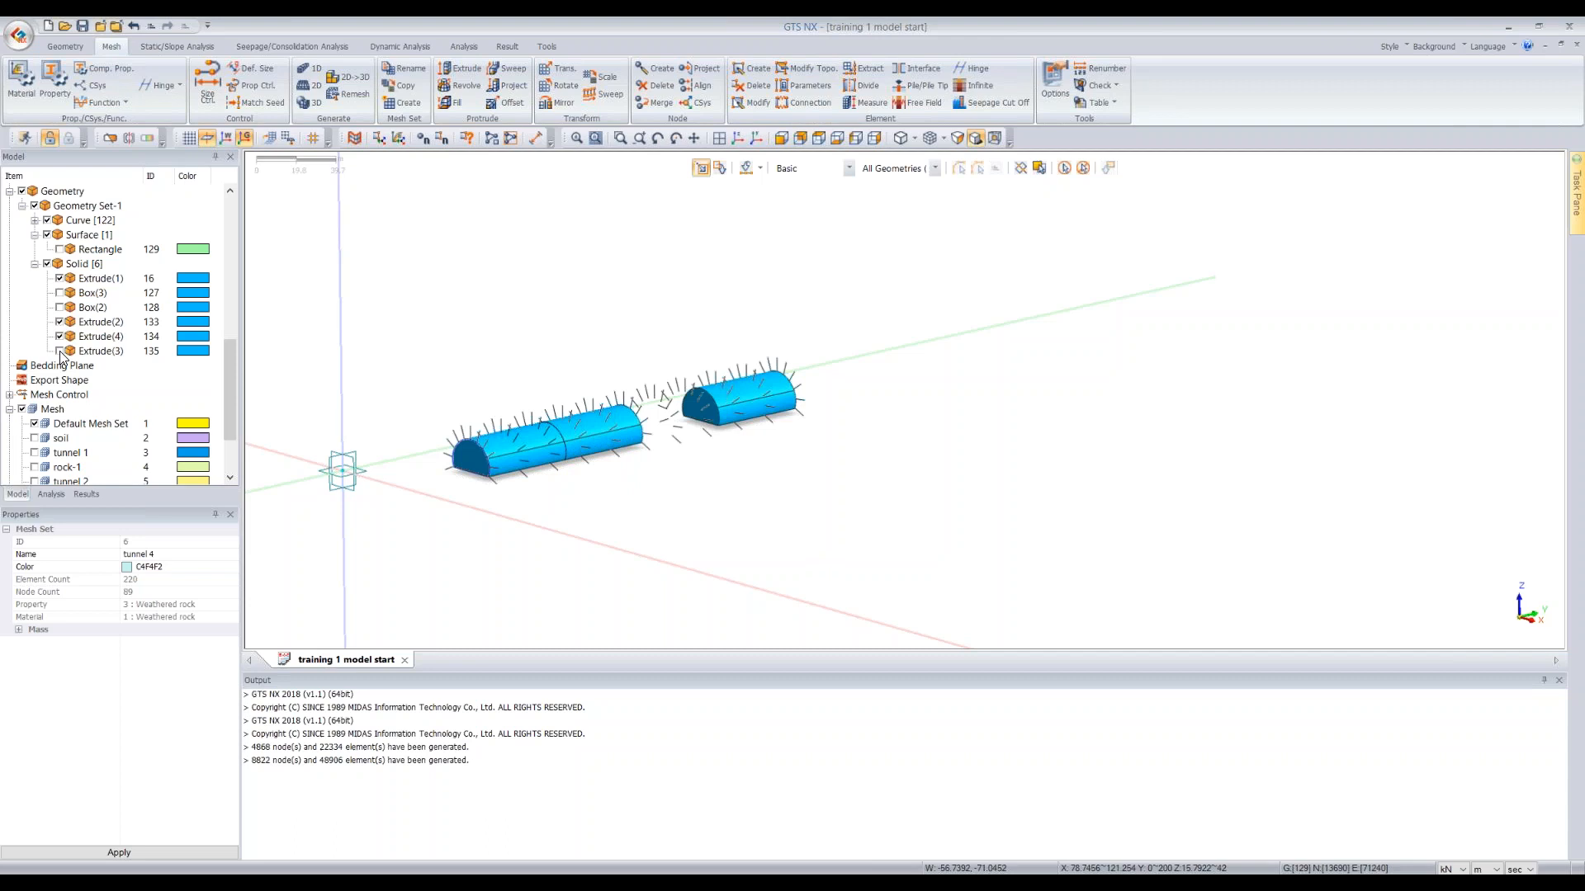
left_click(60, 351)
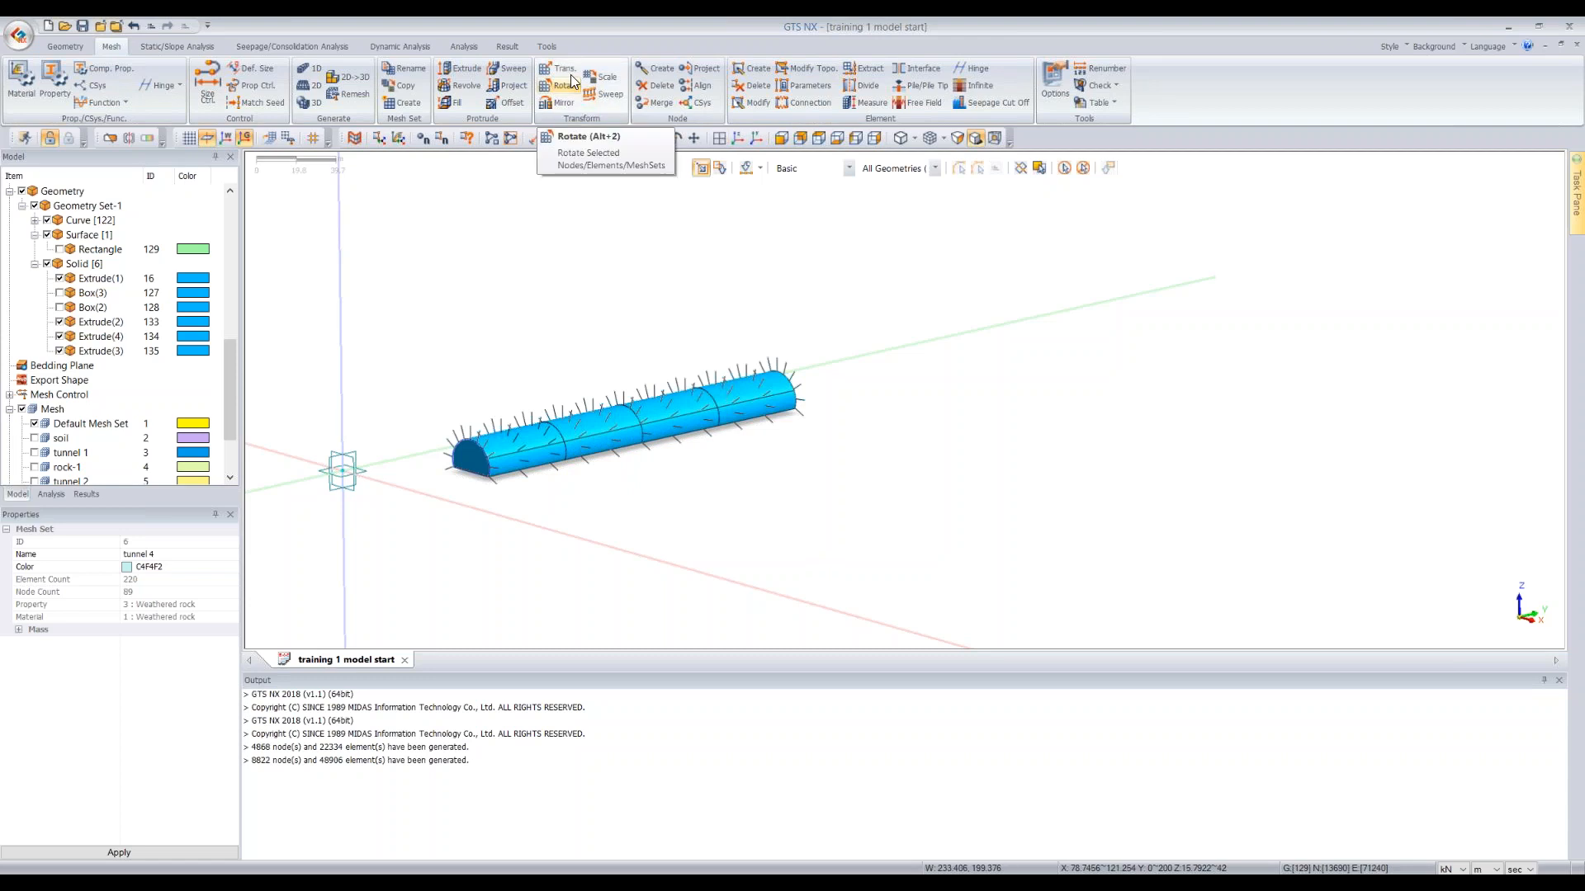
Try extracting face elements from all displayed tunnel solids with the Conc Pannel property into a single mesh set named "linning"
left_click(871, 68)
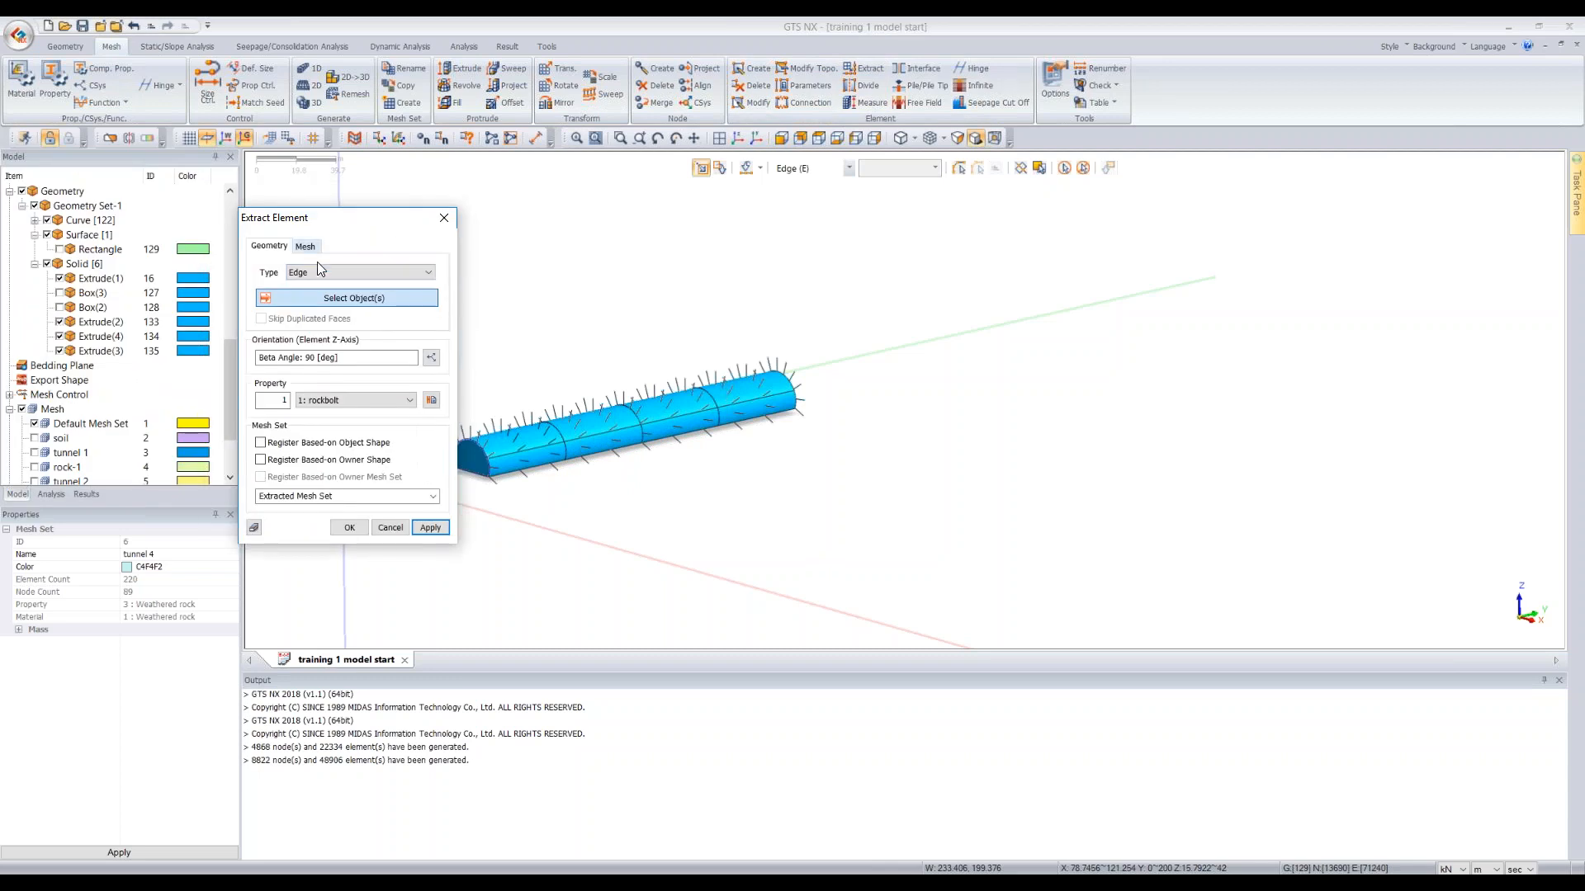
left_click(310, 271)
left_click(304, 294)
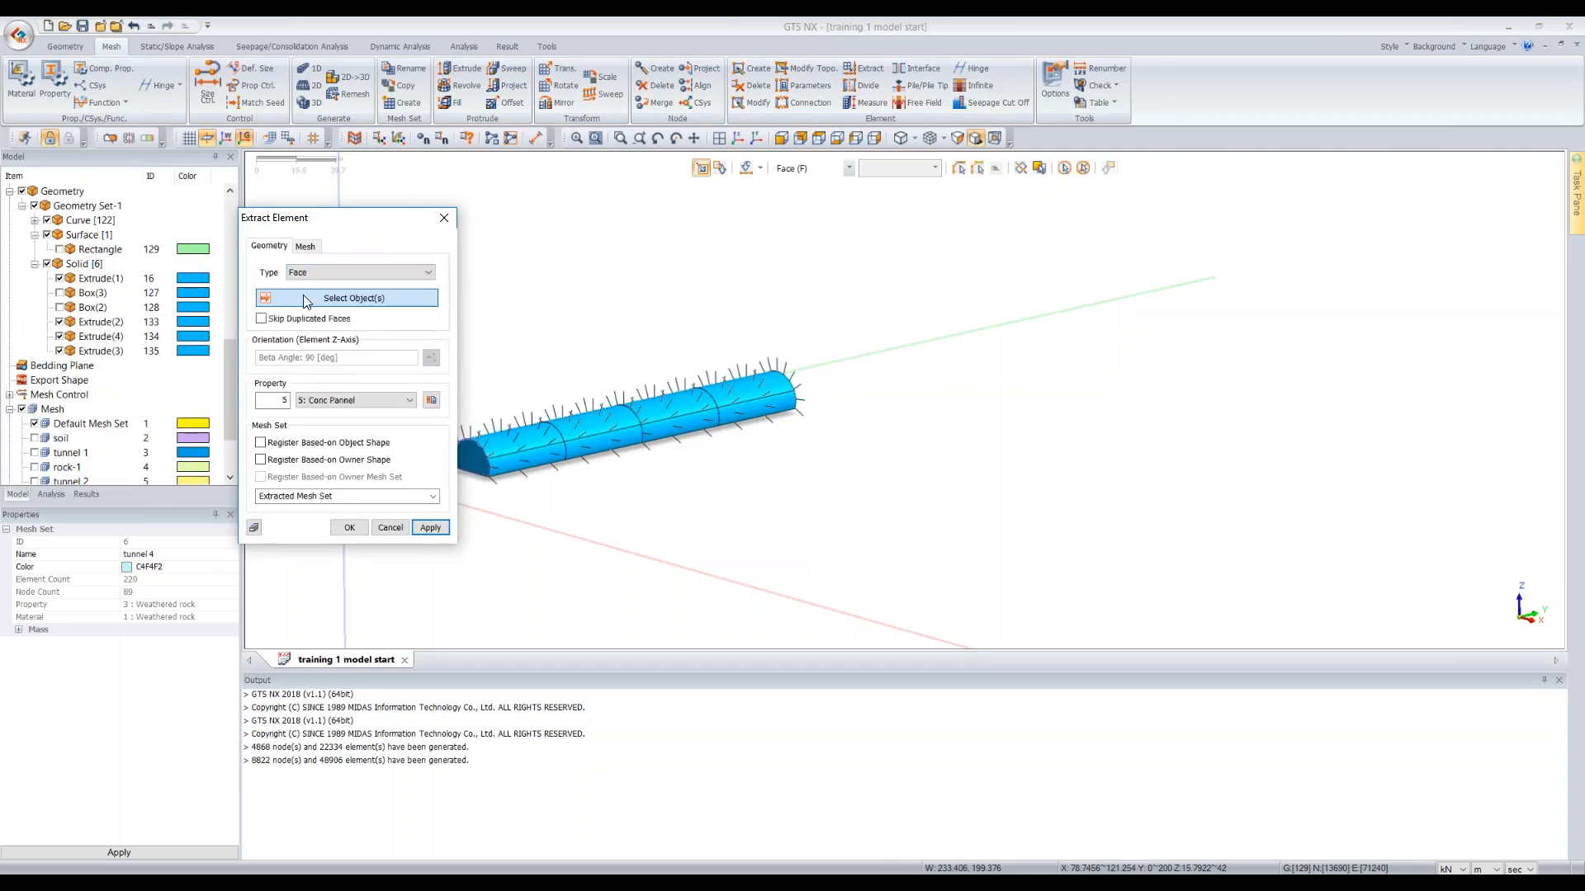
left_click(355, 400)
left_click(355, 420)
left_click(1064, 168)
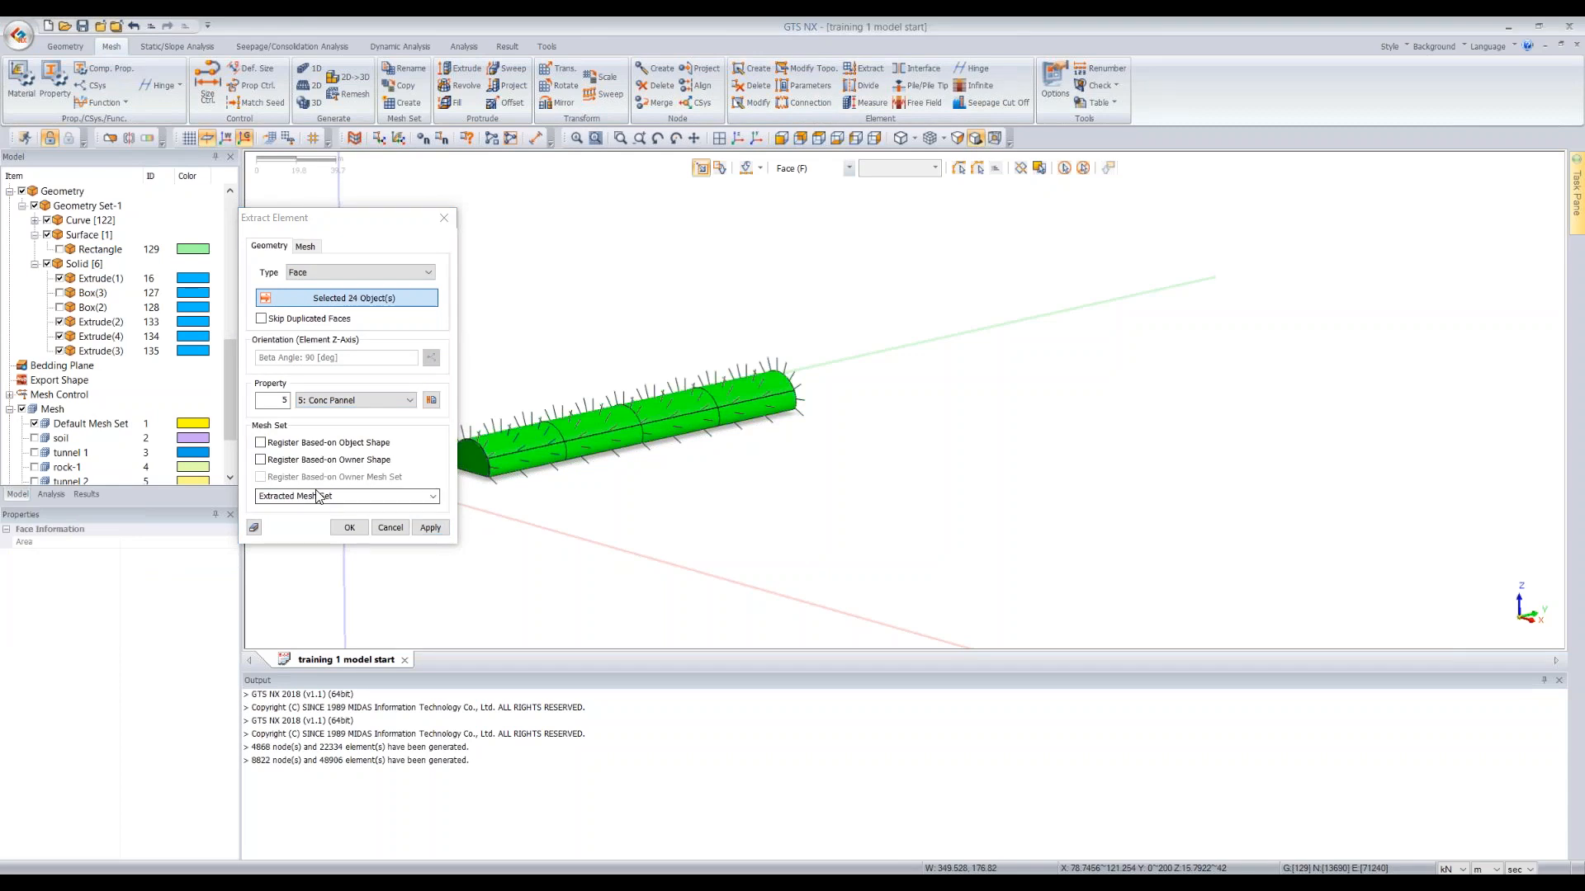
left_click(316, 493)
key("BackSpace")
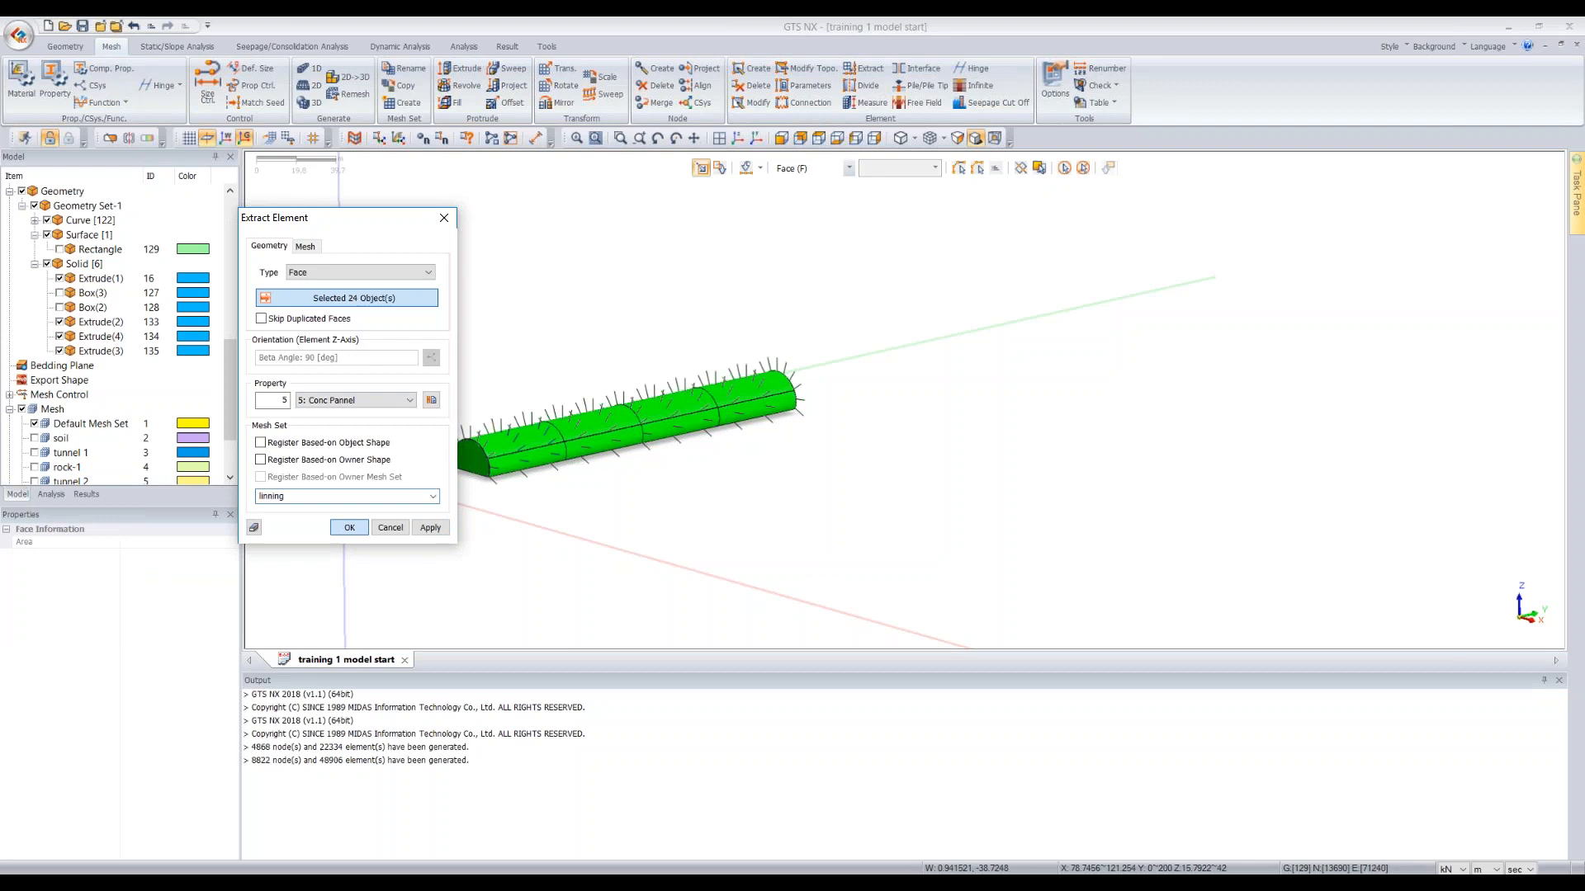
left_click(349, 528)
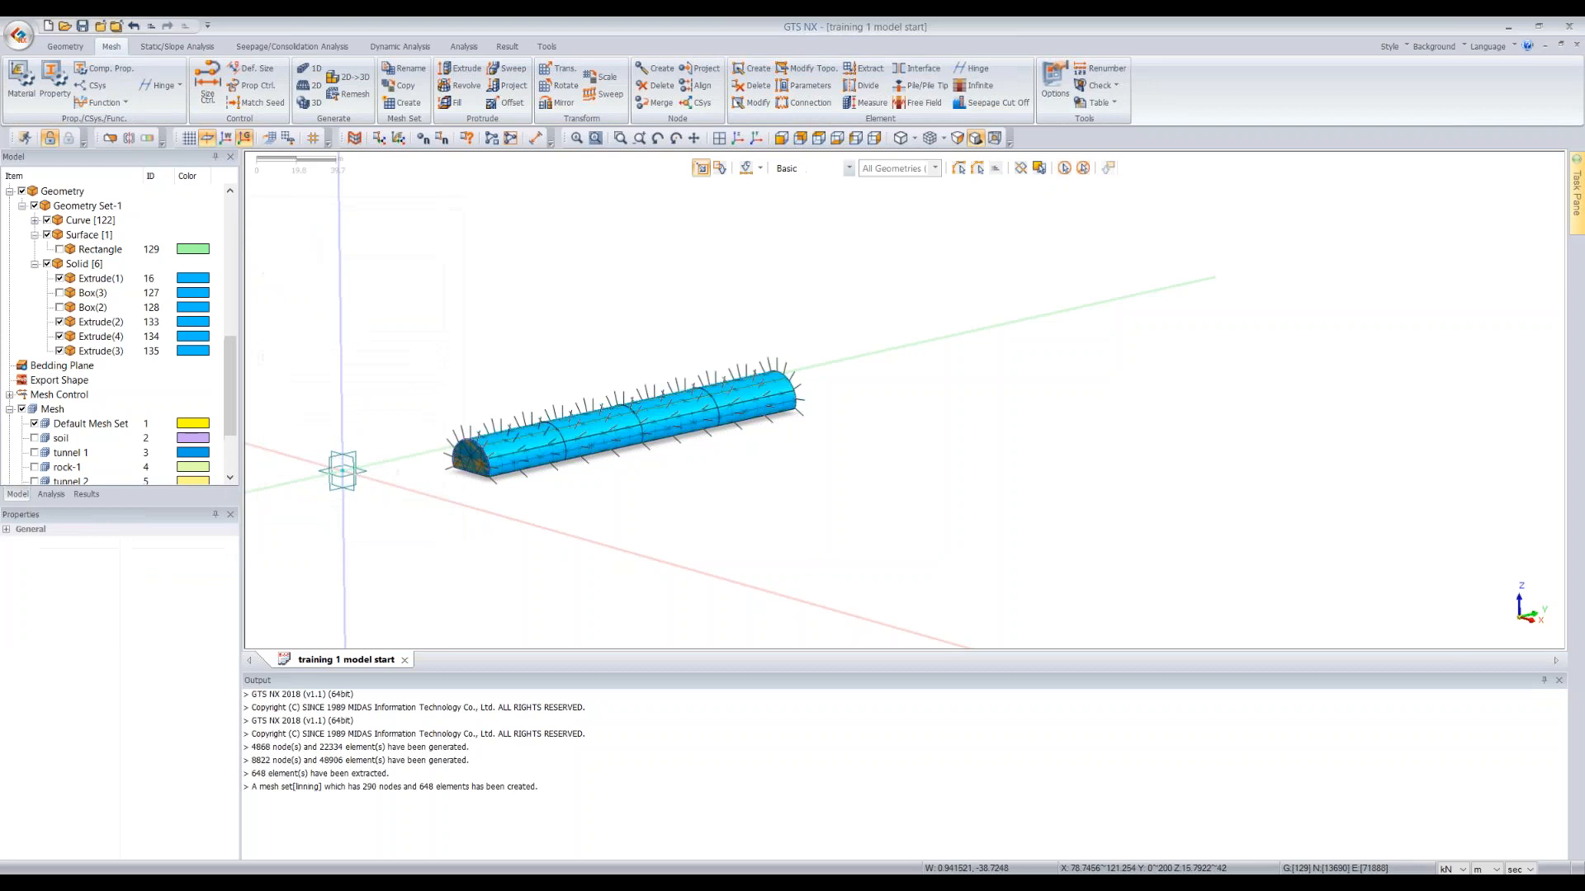
Hide the solids to inspect the extracted lining mesh, and undo the element extraction
left_click(47, 264)
mouse_move(502, 318)
middle_mouse_down("ctrl")
mouse_move(530, 400)
mouse_move(507, 316)
middle_mouse_up("ctrl")
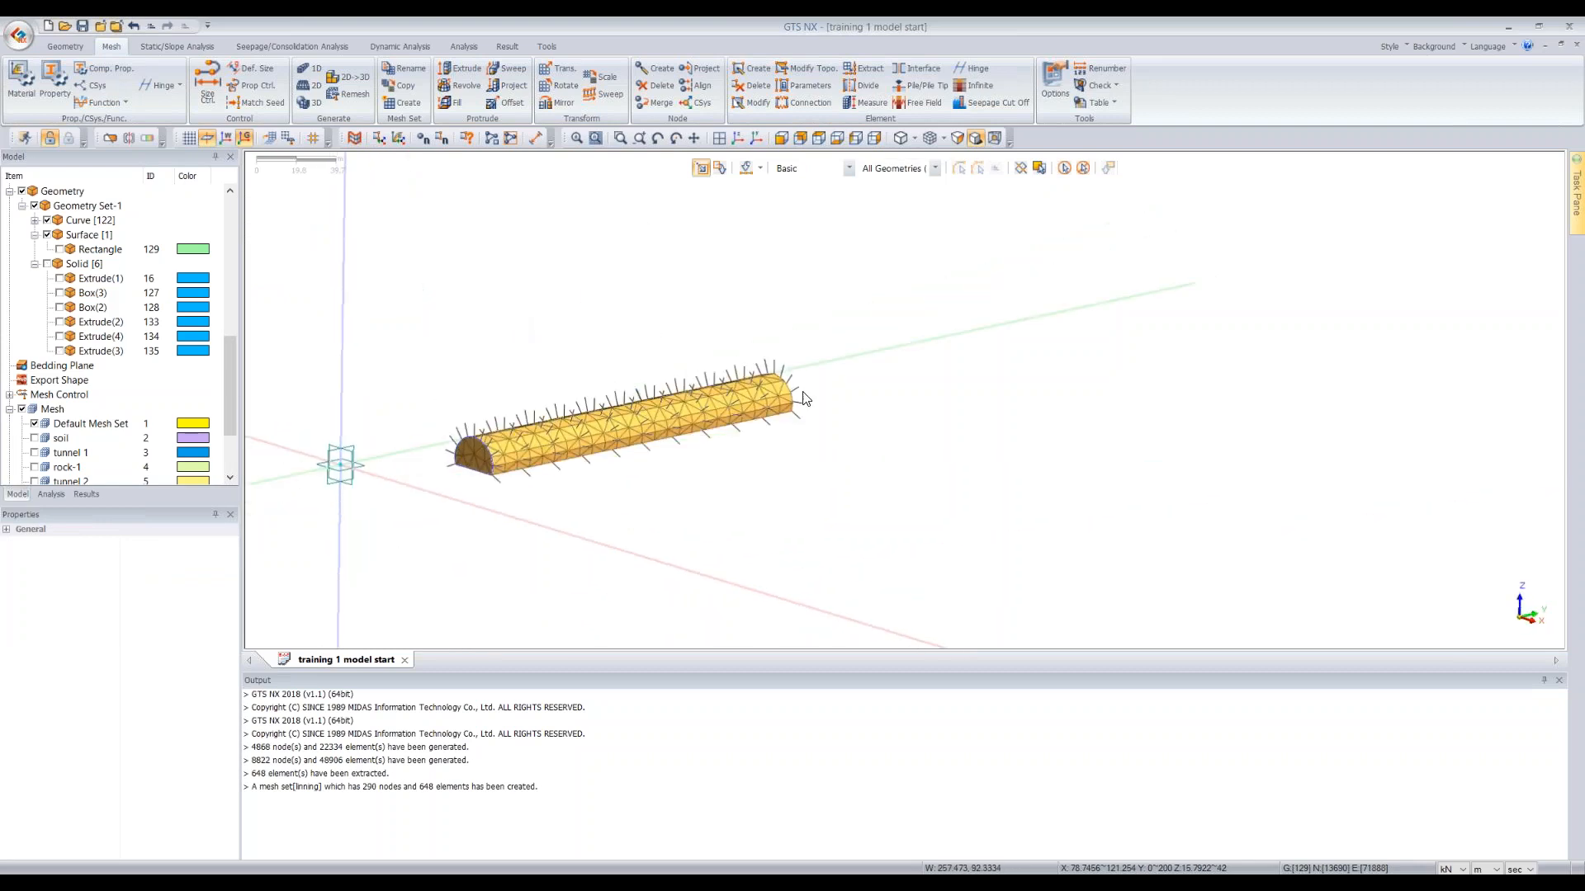
mouse_move(657, 363)
middle_mouse_down()
mouse_move(608, 349)
mouse_move(651, 354)
mouse_move(661, 332)
middle_mouse_up()
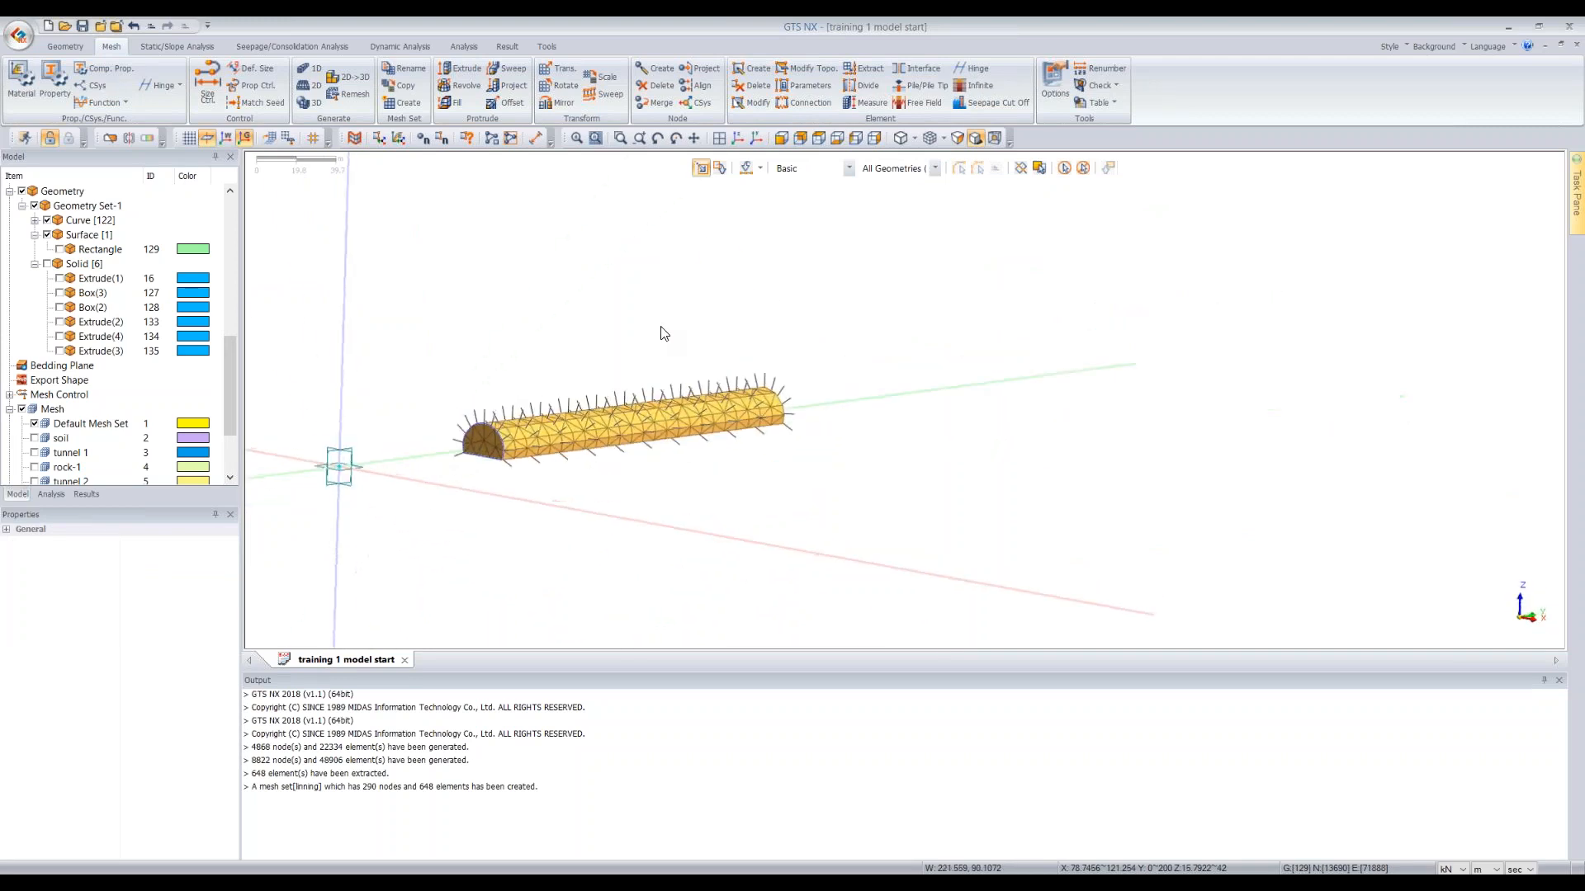
left_click(135, 26)
Redisplay the four tunnel segment solids for a new lining extraction
left_click(59, 278)
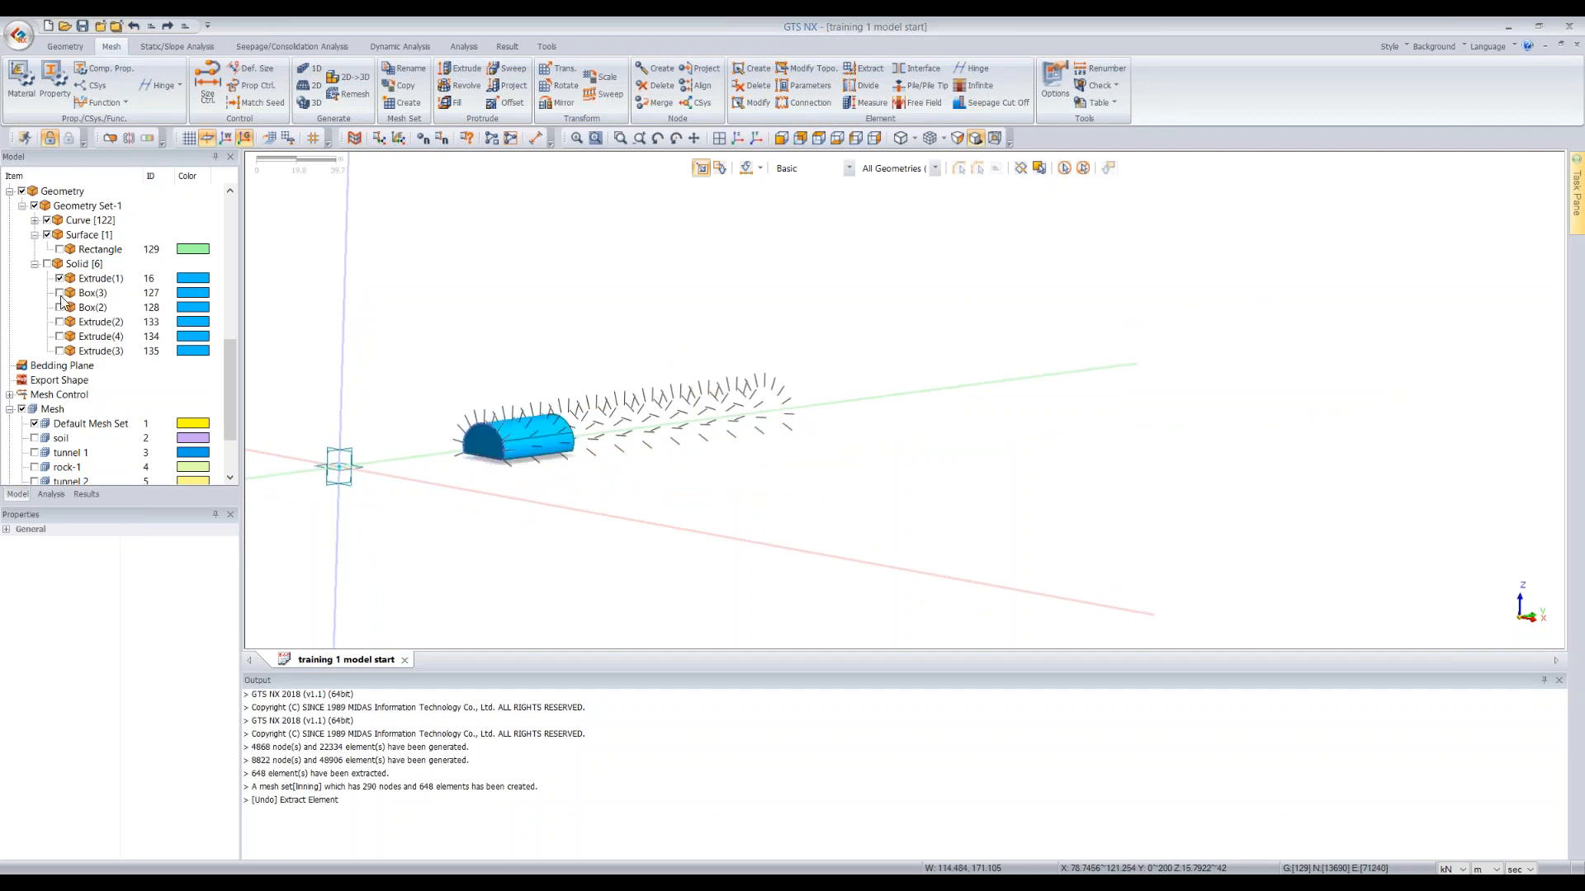
left_click(59, 322)
left_click(59, 336)
left_click(60, 350)
middle_click_drag(563, 390, 656, 345)
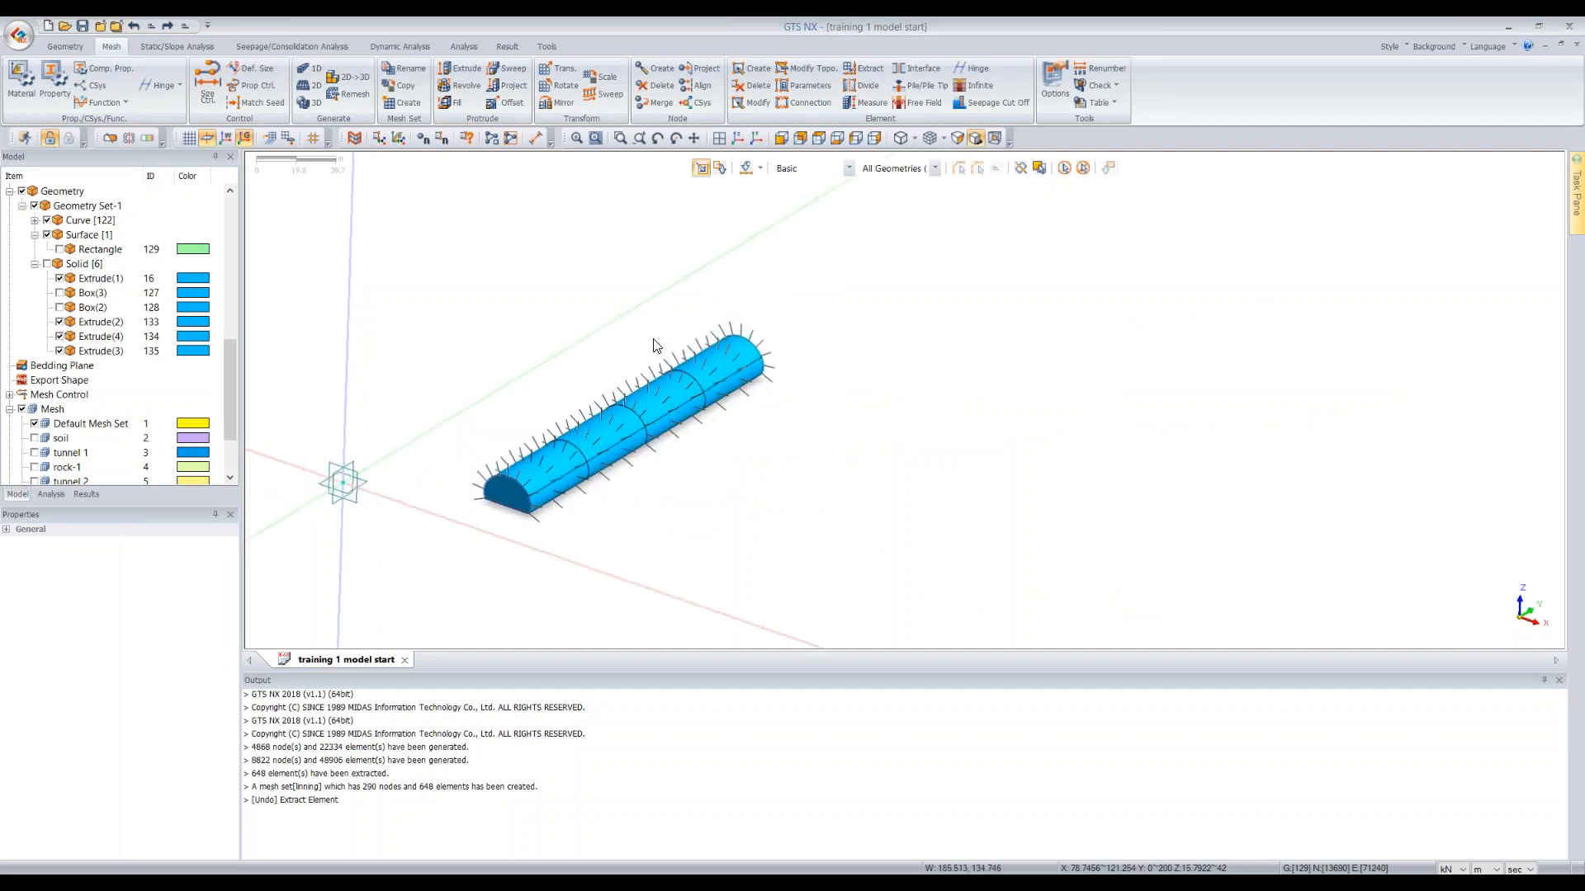
Extract Conc Pannel elements from all tunnel faces into mesh set "linning", skipping duplicated faces and registering based on owner shape
left_click(856, 71)
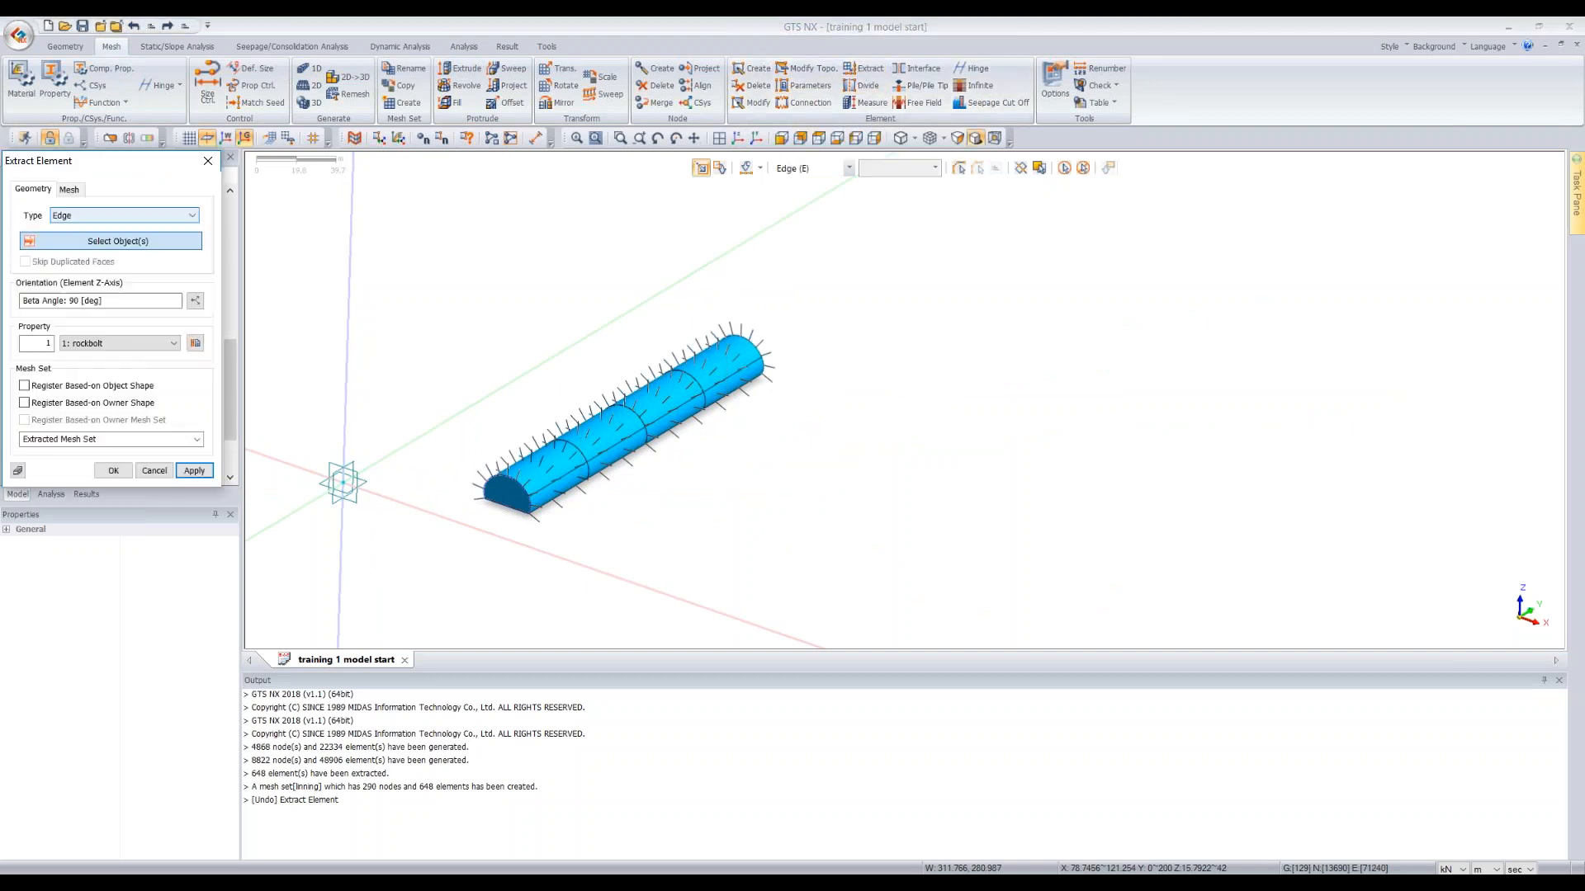
left_click(273, 279)
left_click(270, 302)
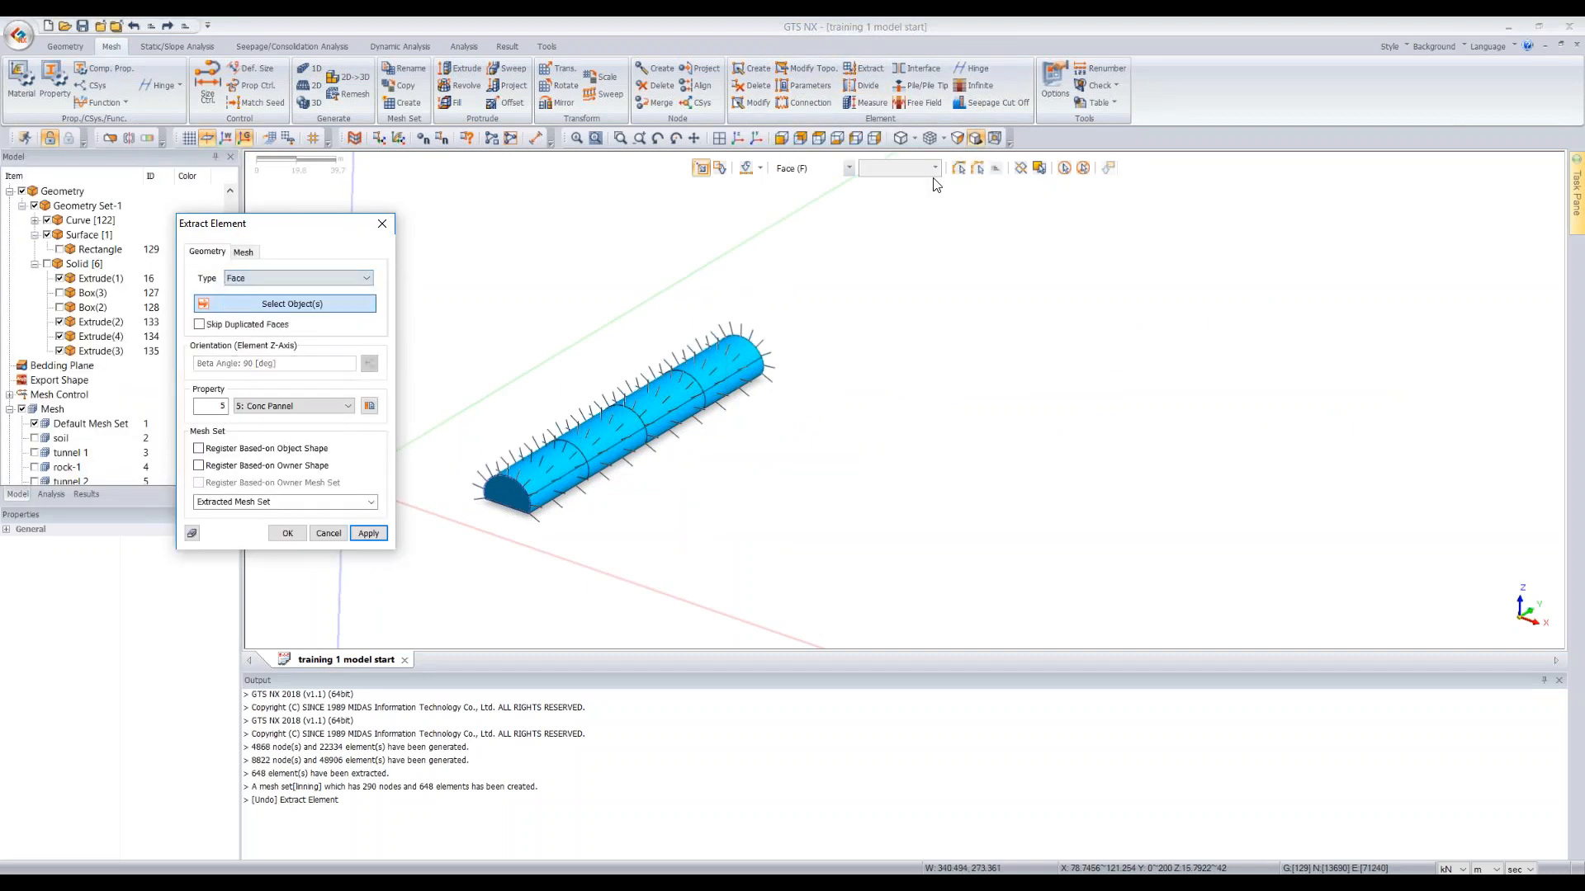
left_click(1063, 168)
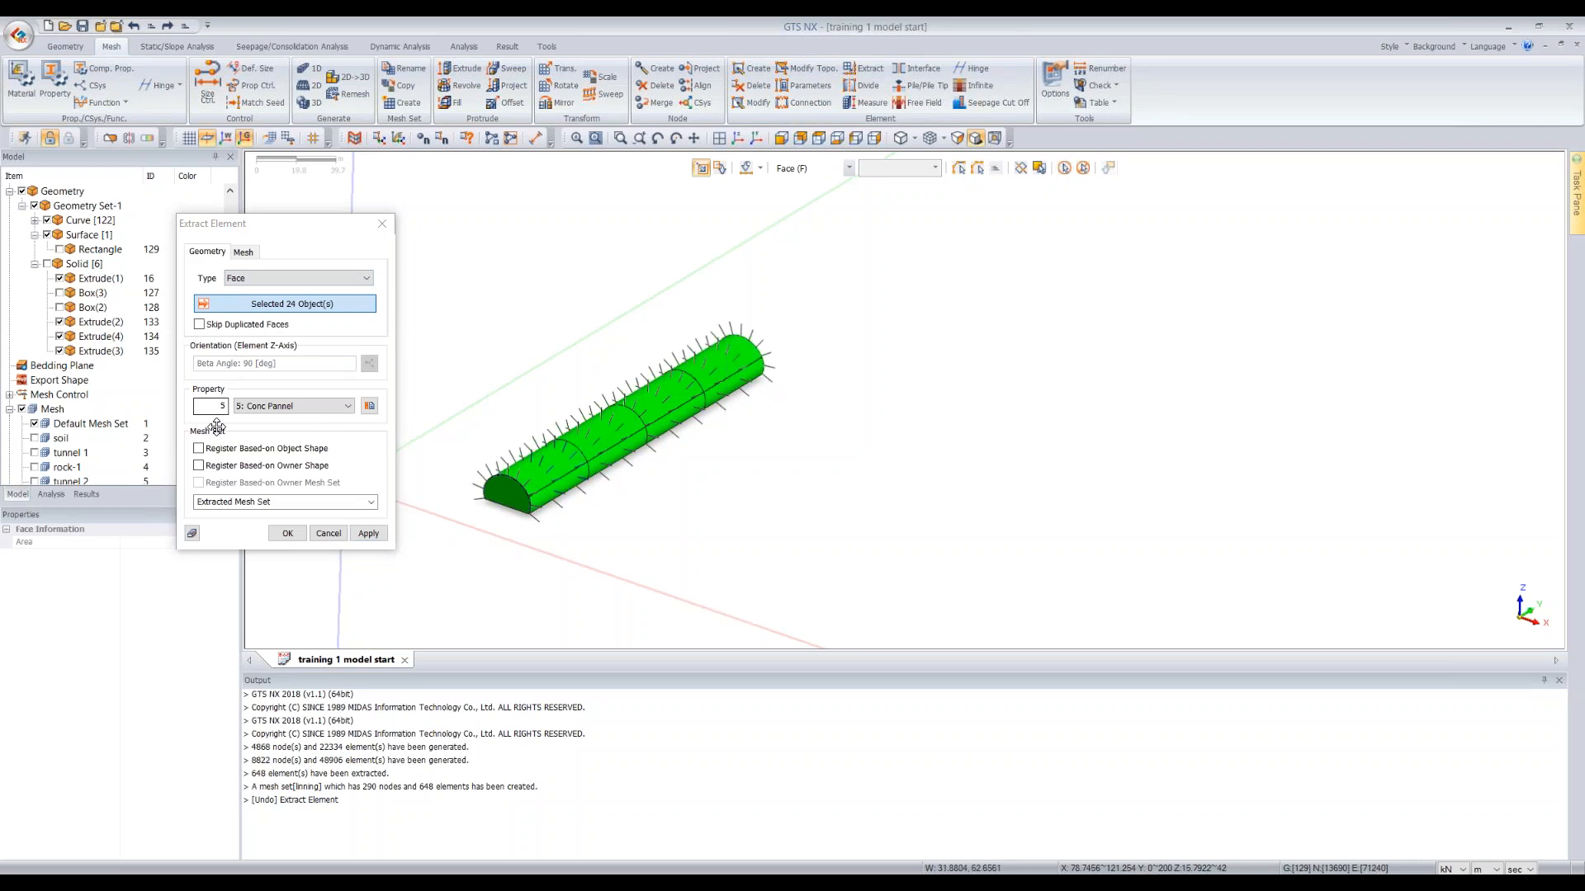
left_click(204, 467)
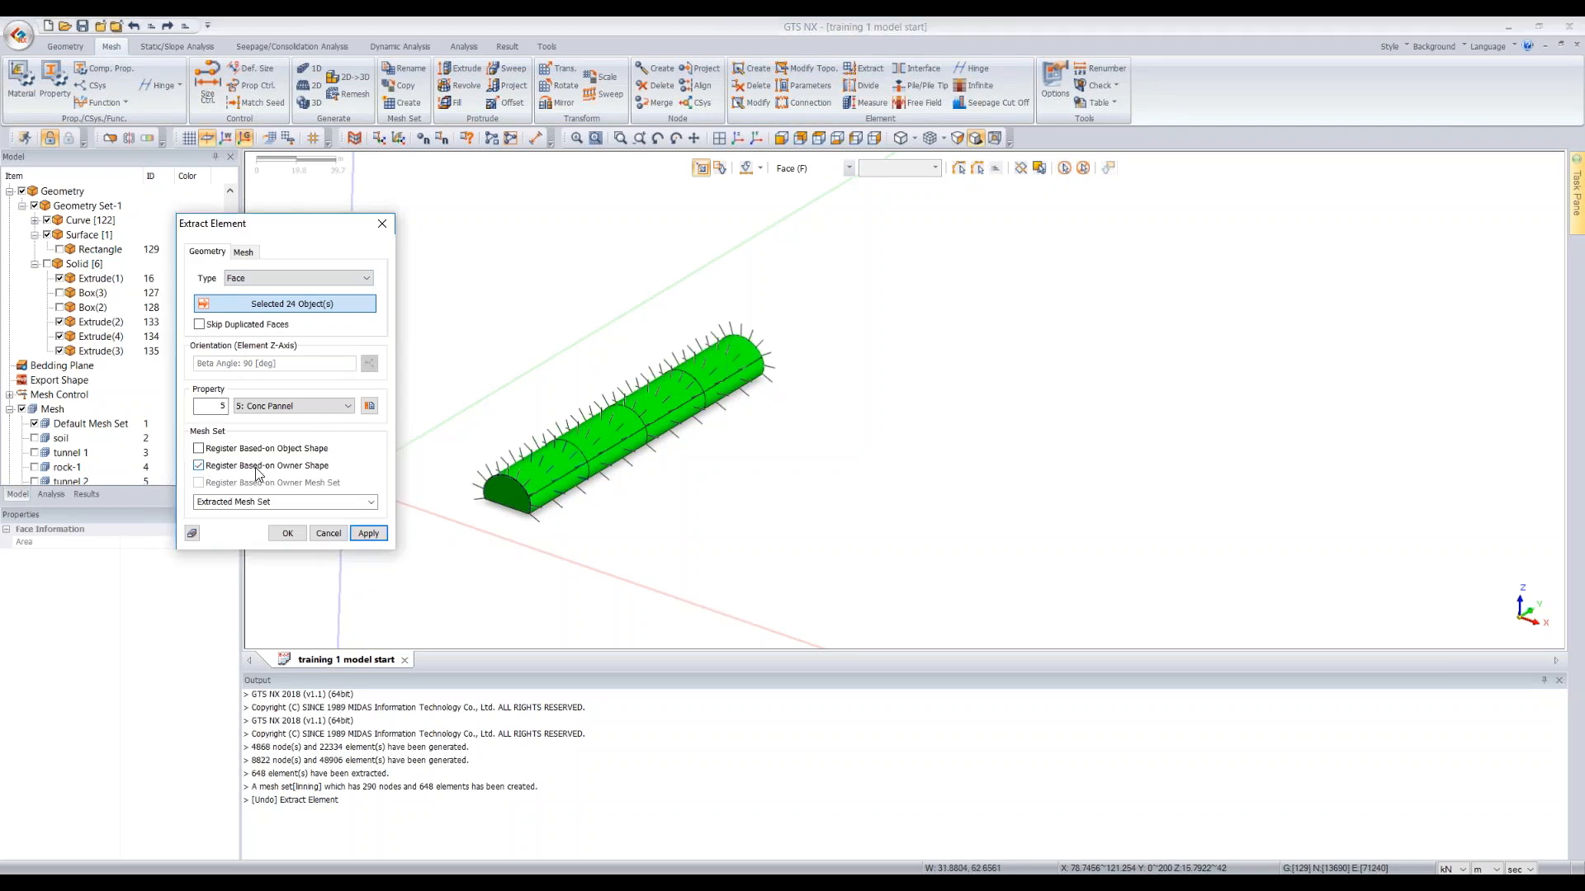
left_click(226, 325)
left_click(282, 501)
type("linning")
left_click(288, 534)
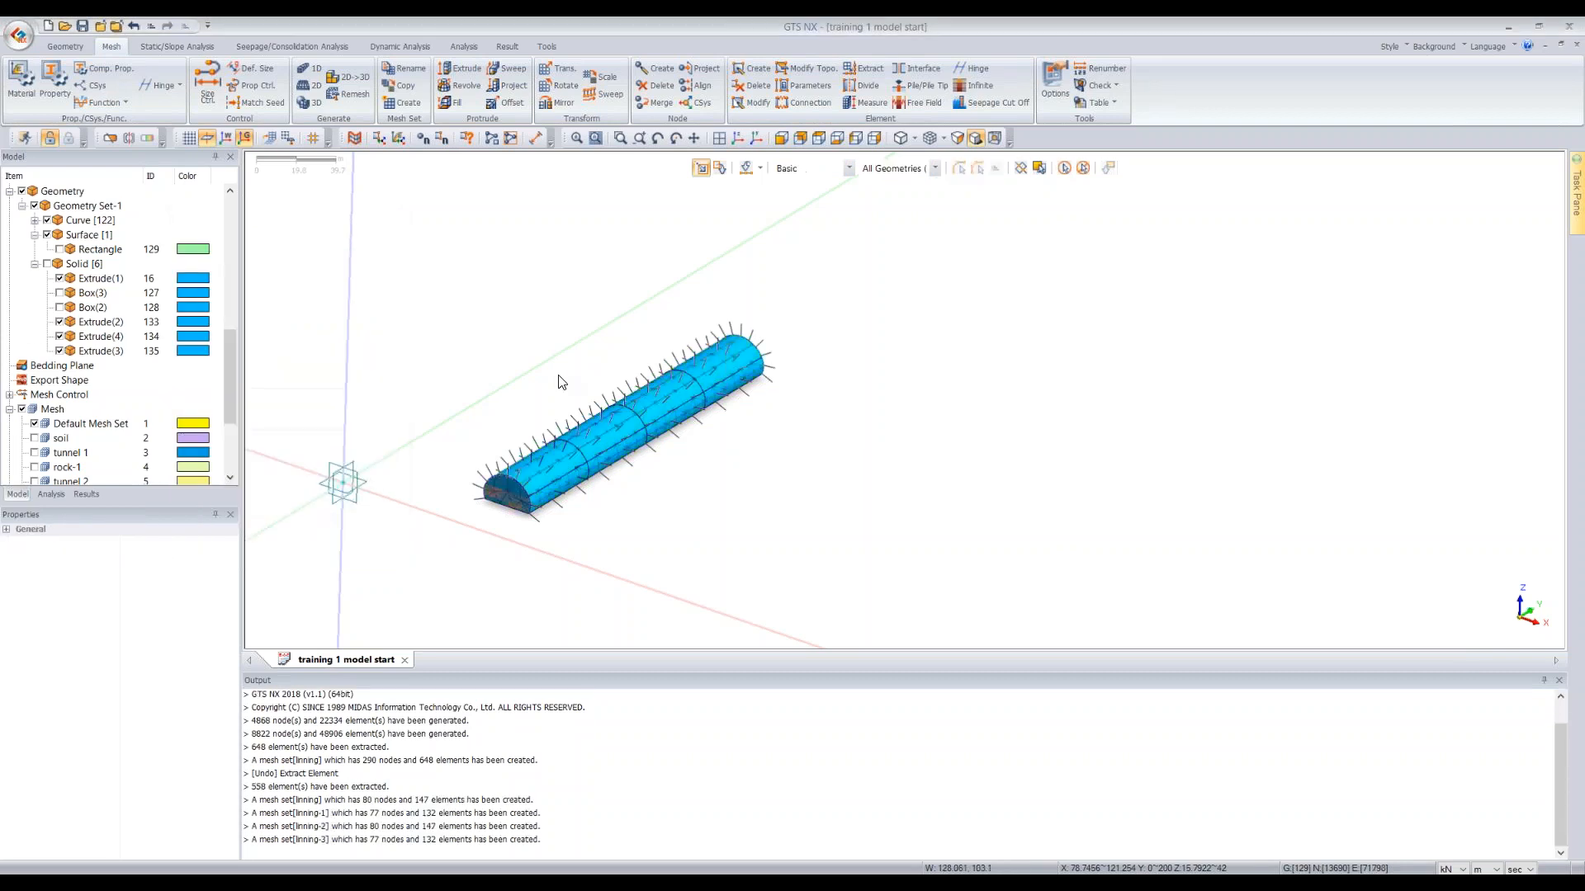
Hide all solids to expose the separate lining mesh sets along the tunnel
left_click(47, 264)
left_click(47, 265)
middle_click_drag(495, 380, 572, 414)
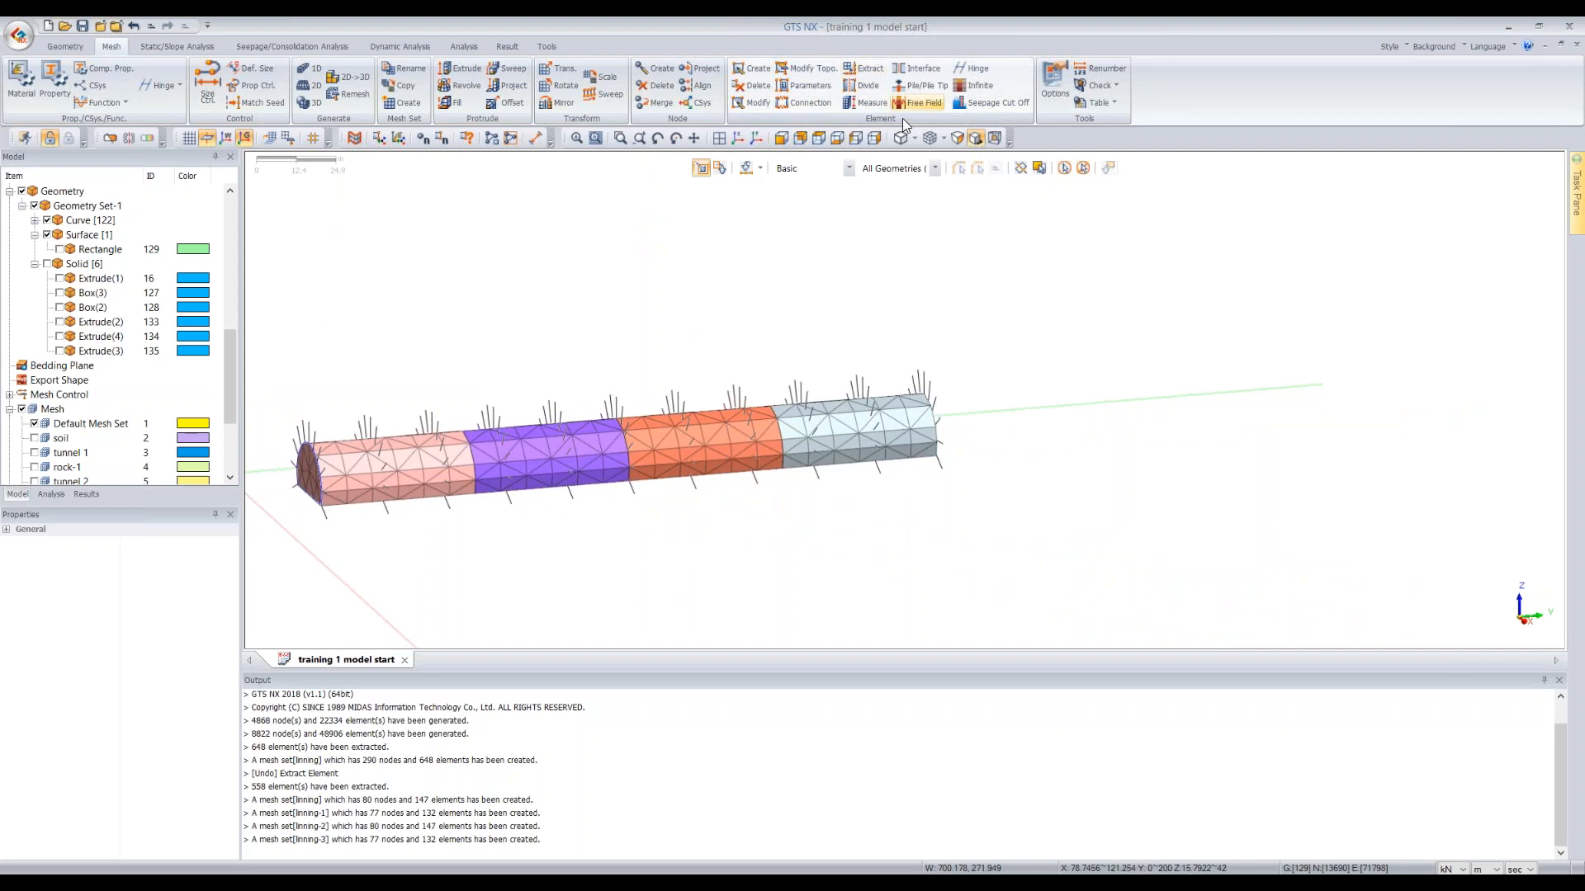
Select the lining elements that close off the tunnel's two end faces and delete them
left_click(880, 138)
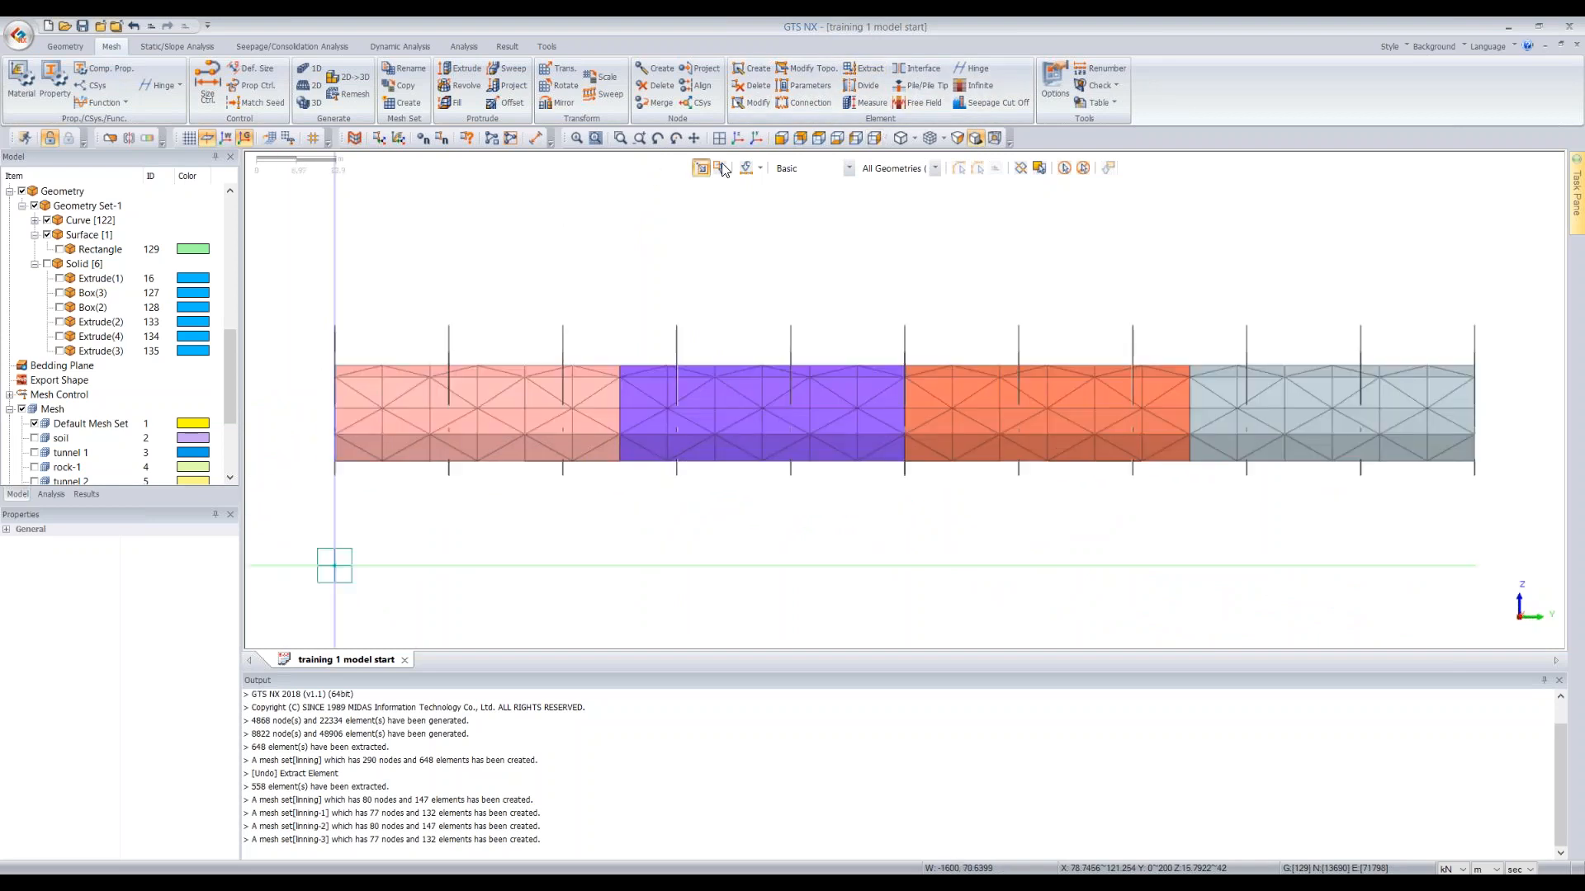
left_click(798, 171)
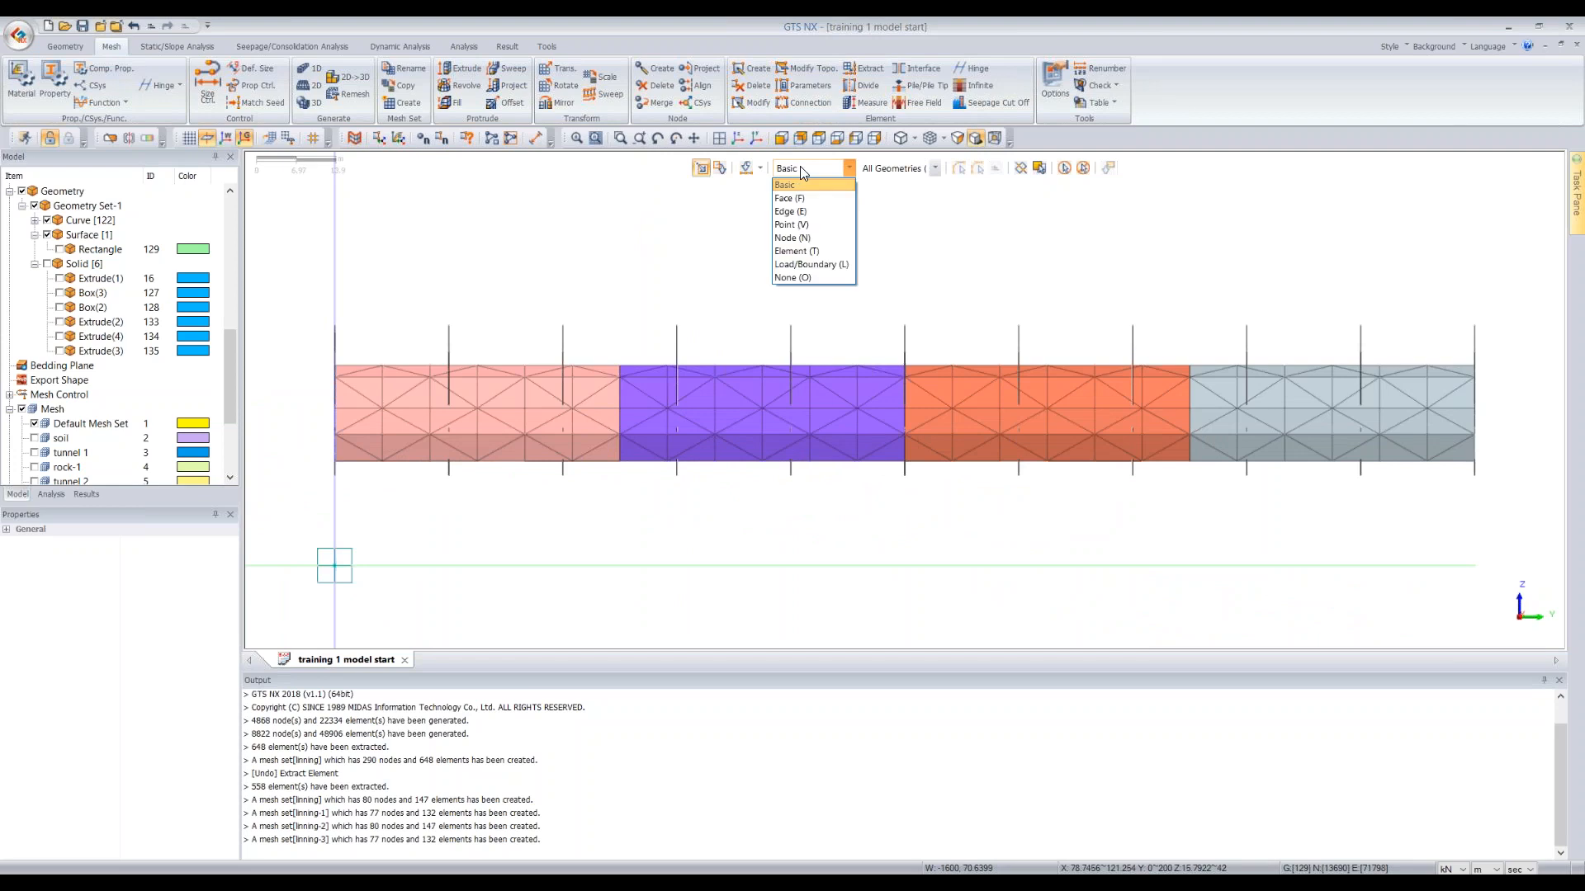
left_click(799, 251)
left_click_drag(283, 301, 350, 525)
left_click_drag(1522, 306, 1468, 543)
left_click_drag(1521, 326, 1458, 533)
middle_click_drag(1451, 246, 1370, 276)
middle_click_drag(842, 159, 884, 262)
key("e")
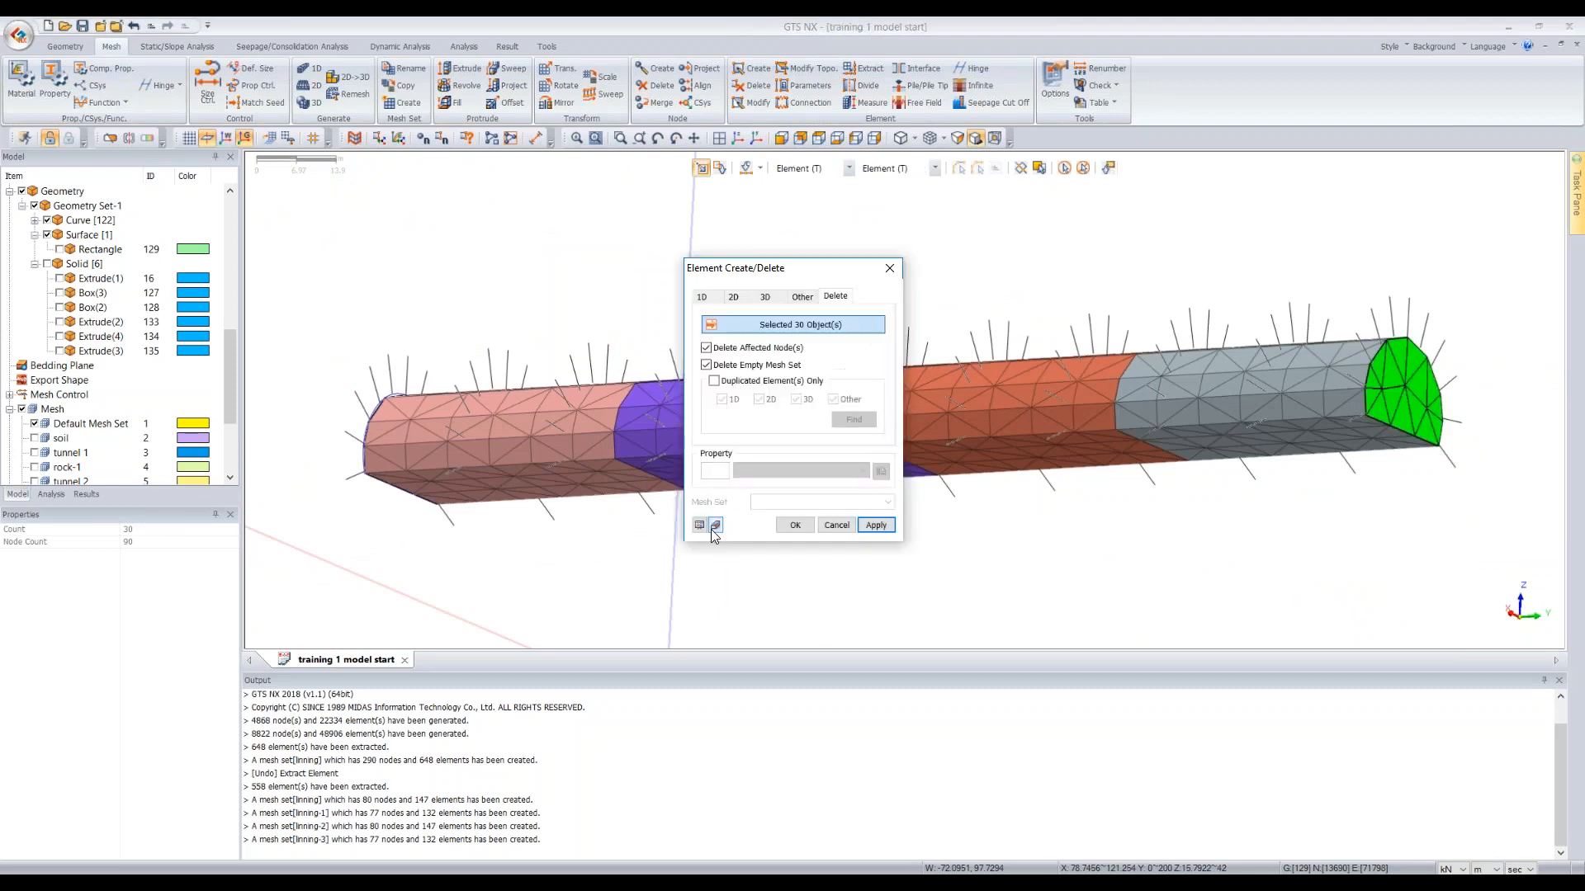
left_click(876, 526)
middle_click_drag(1175, 281, 845, 326)
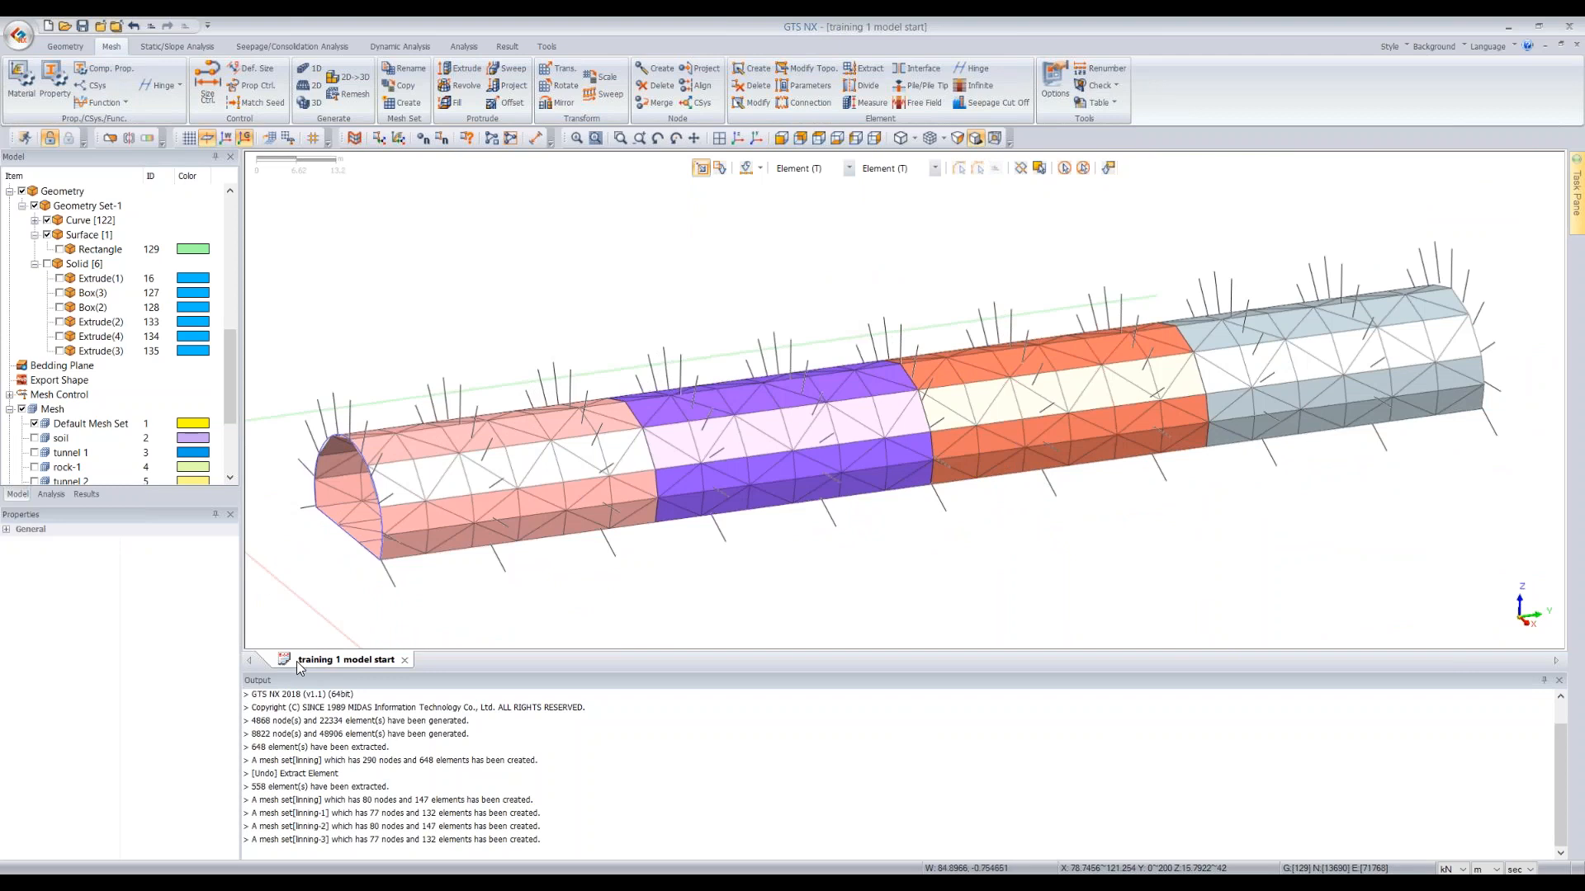
Hide all mesh sets and mesh every displayed edge with 3 divisions and the rockbolt property into mesh set "bolts"
left_click(314, 74)
left_click_drag(113, 161, 388, 182)
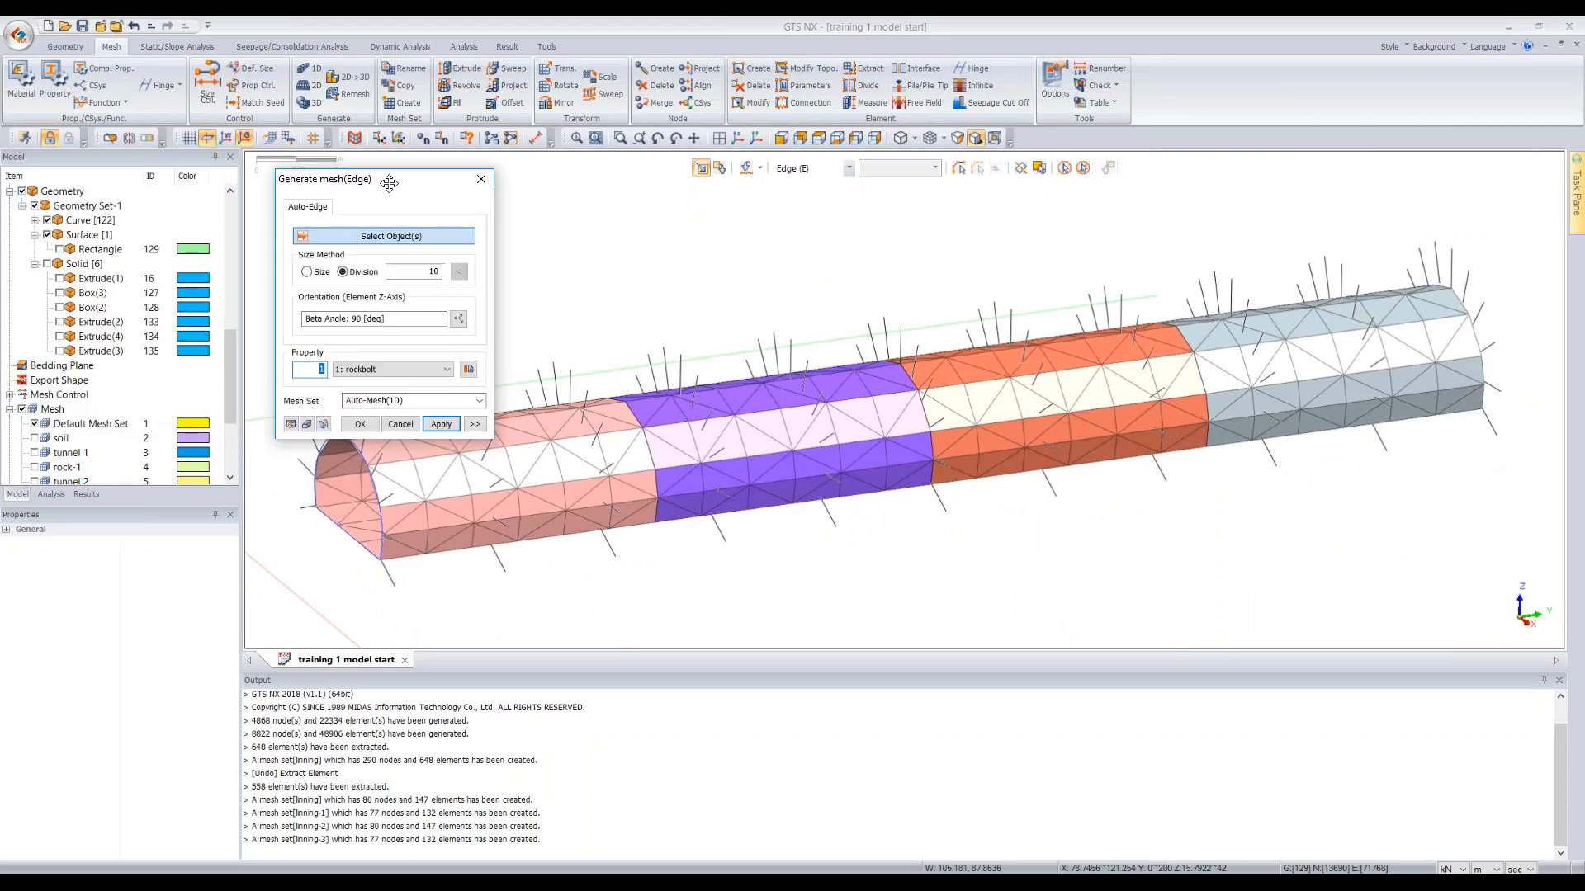
left_click_drag(425, 266, 438, 268)
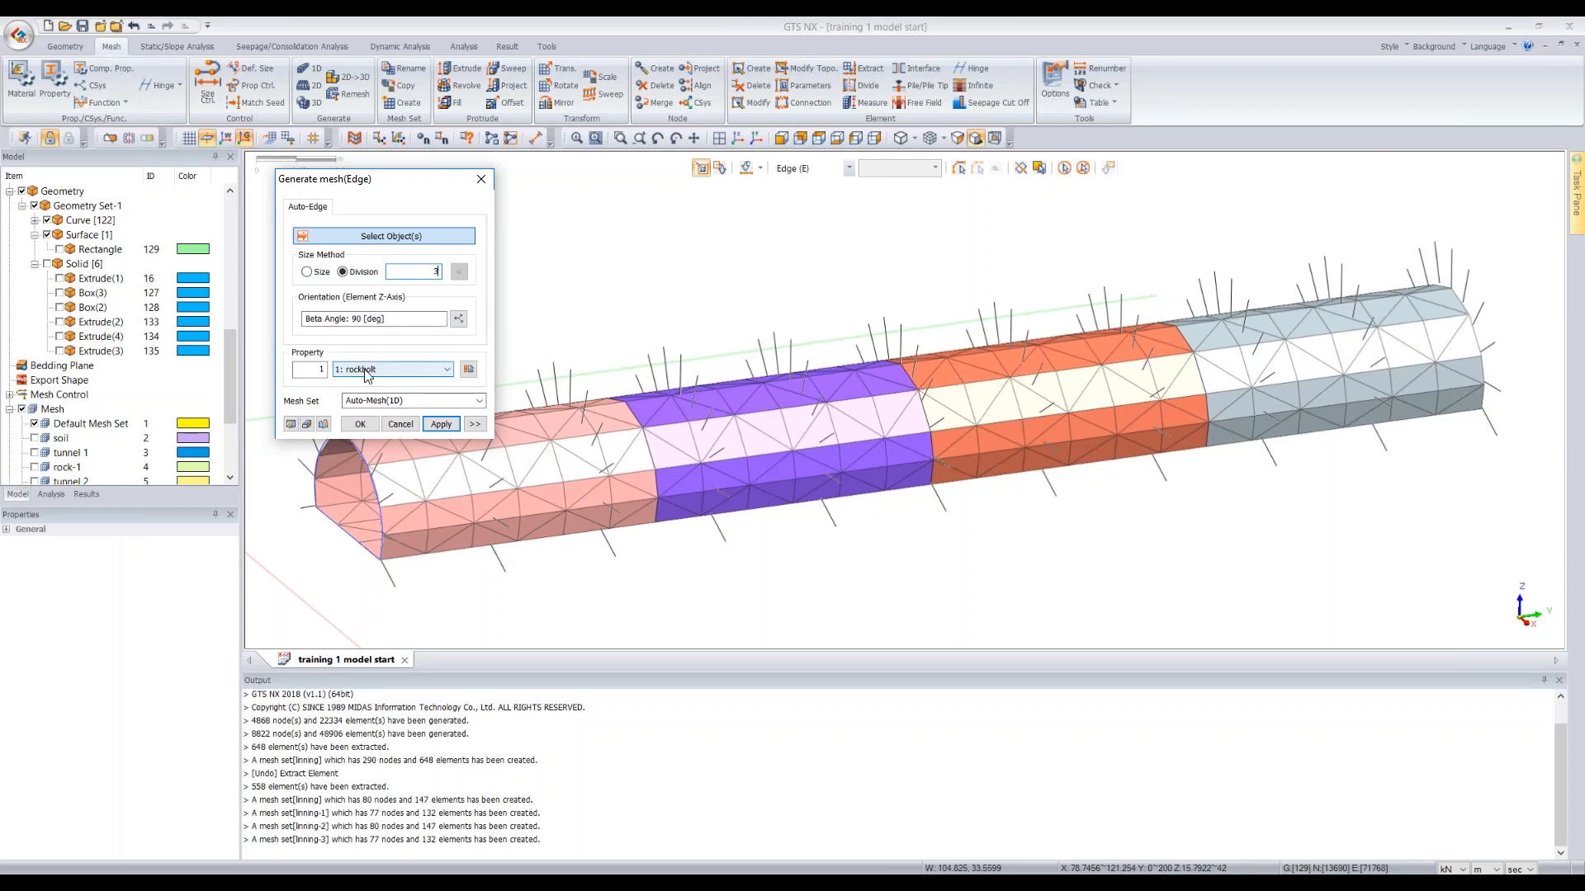
left_click(371, 401)
type("bolts")
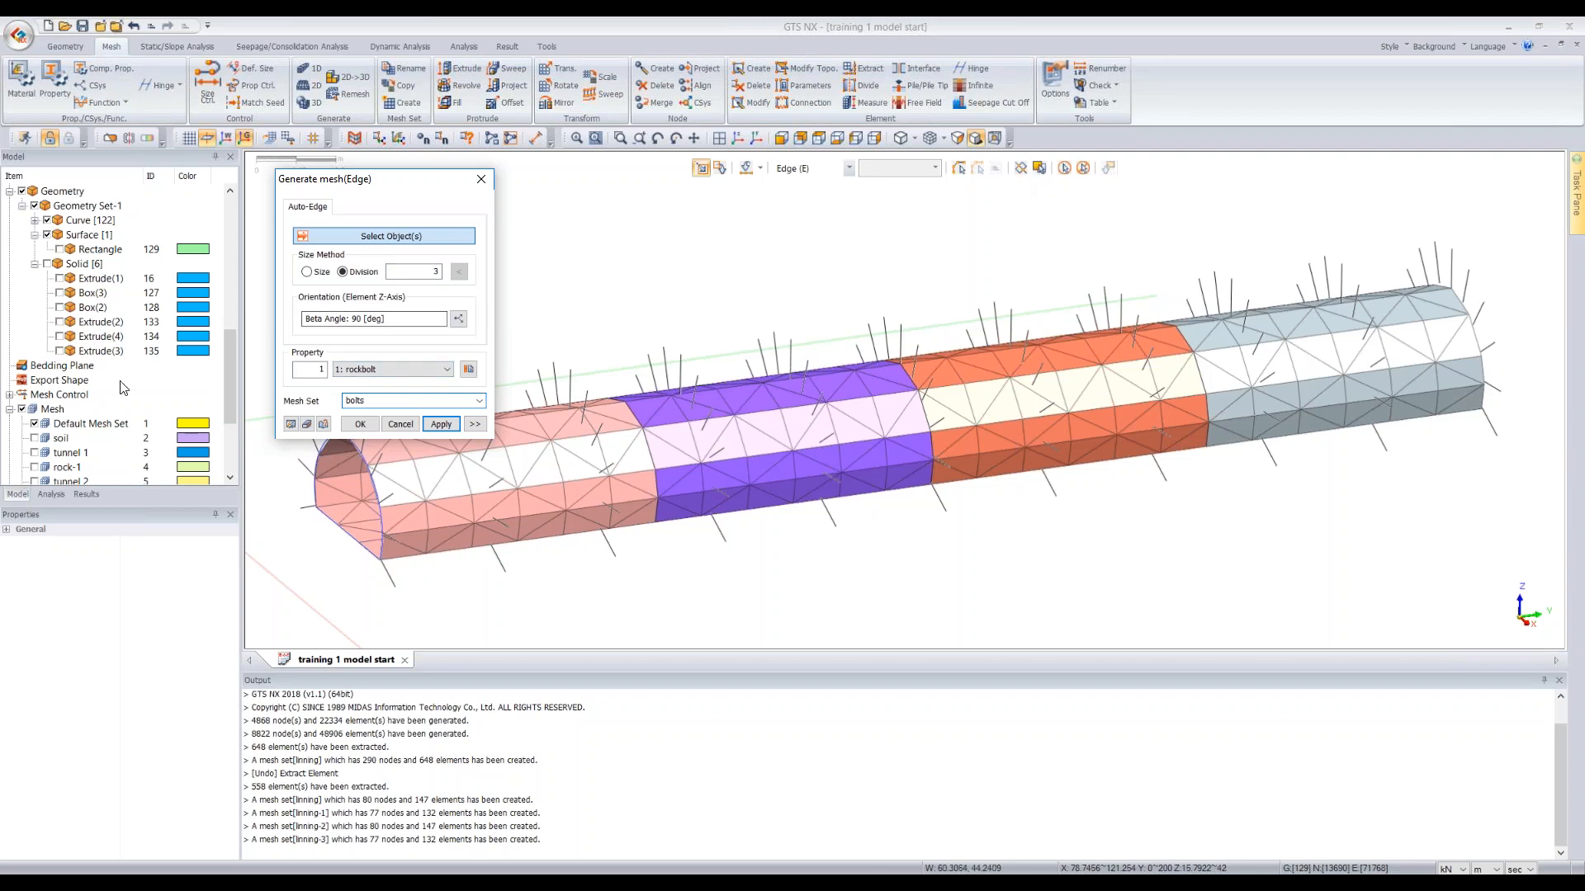
scroll(42, 386, "down", 2)
left_click(23, 323)
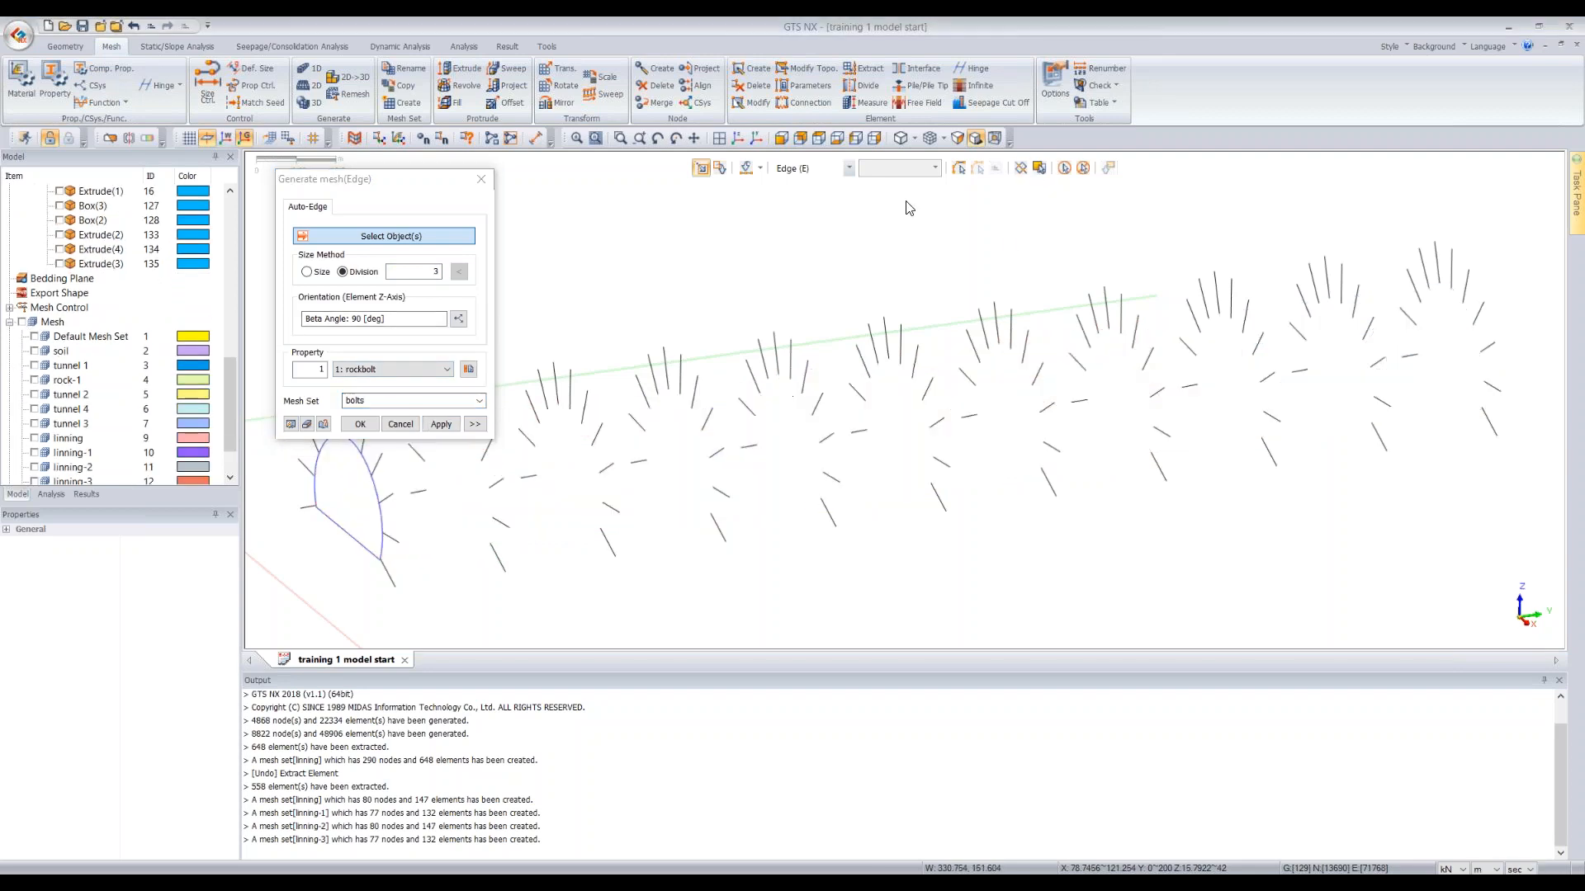
left_click(1066, 167)
middle_click_drag(992, 302, 987, 299)
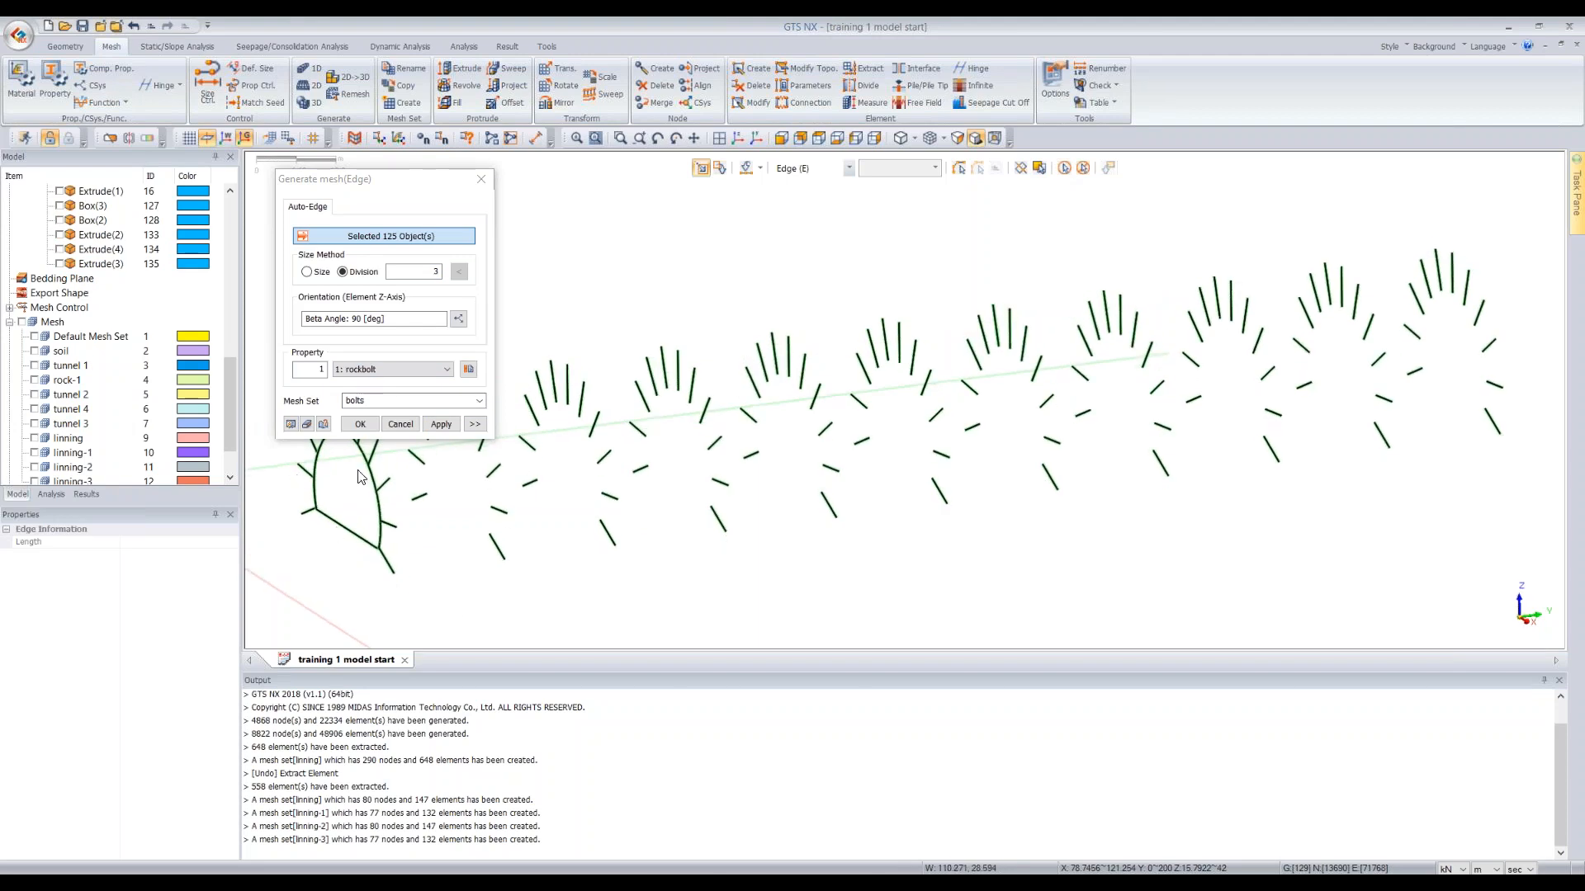
left_click(352, 424)
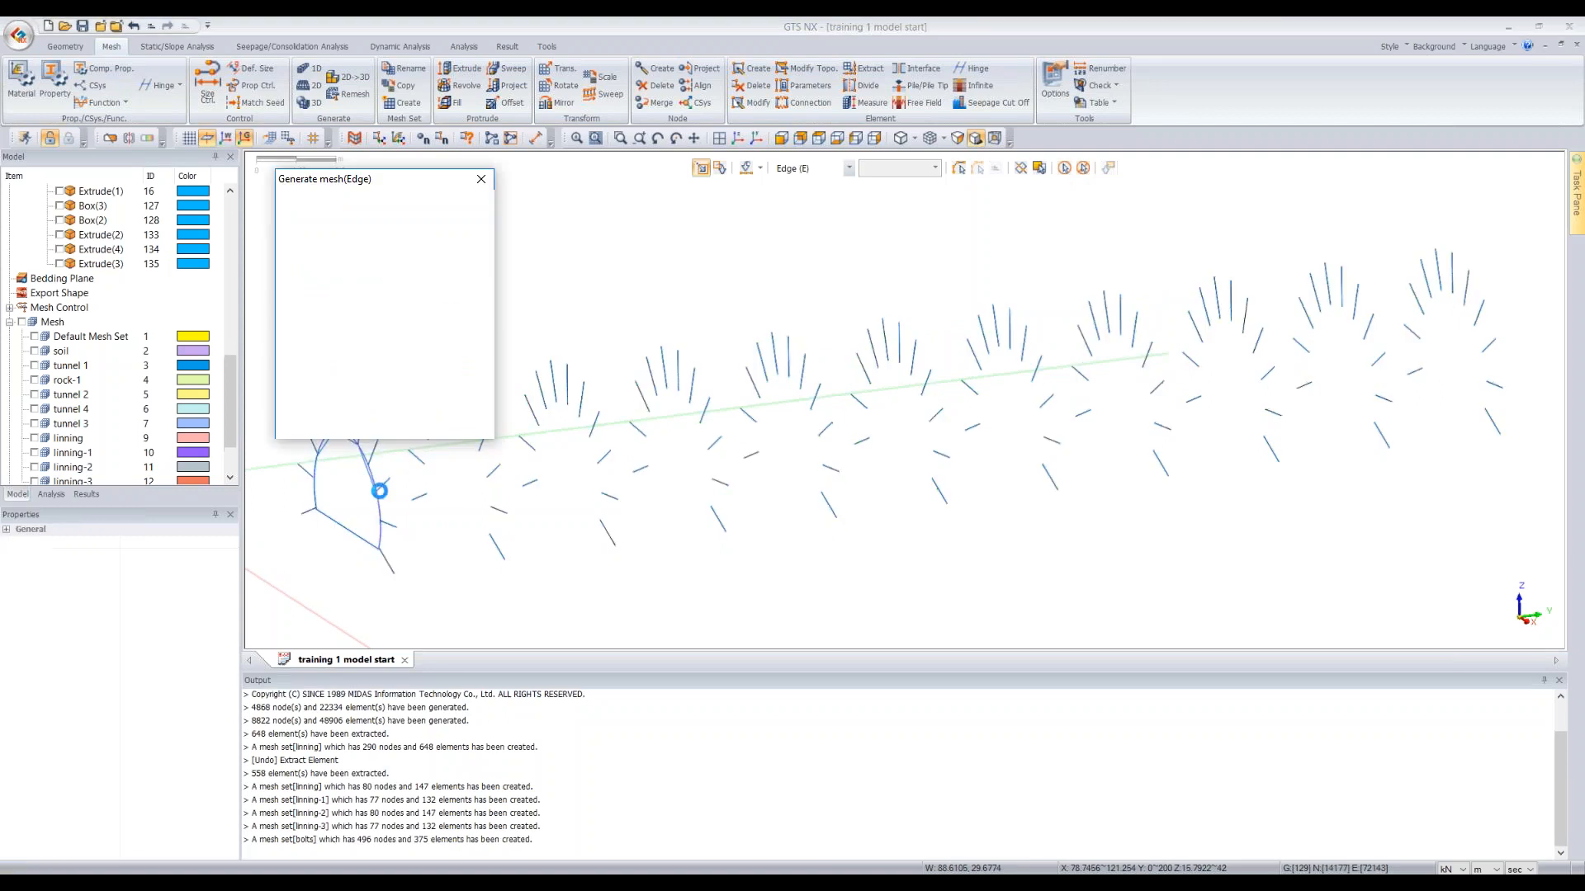
left_click(484, 179)
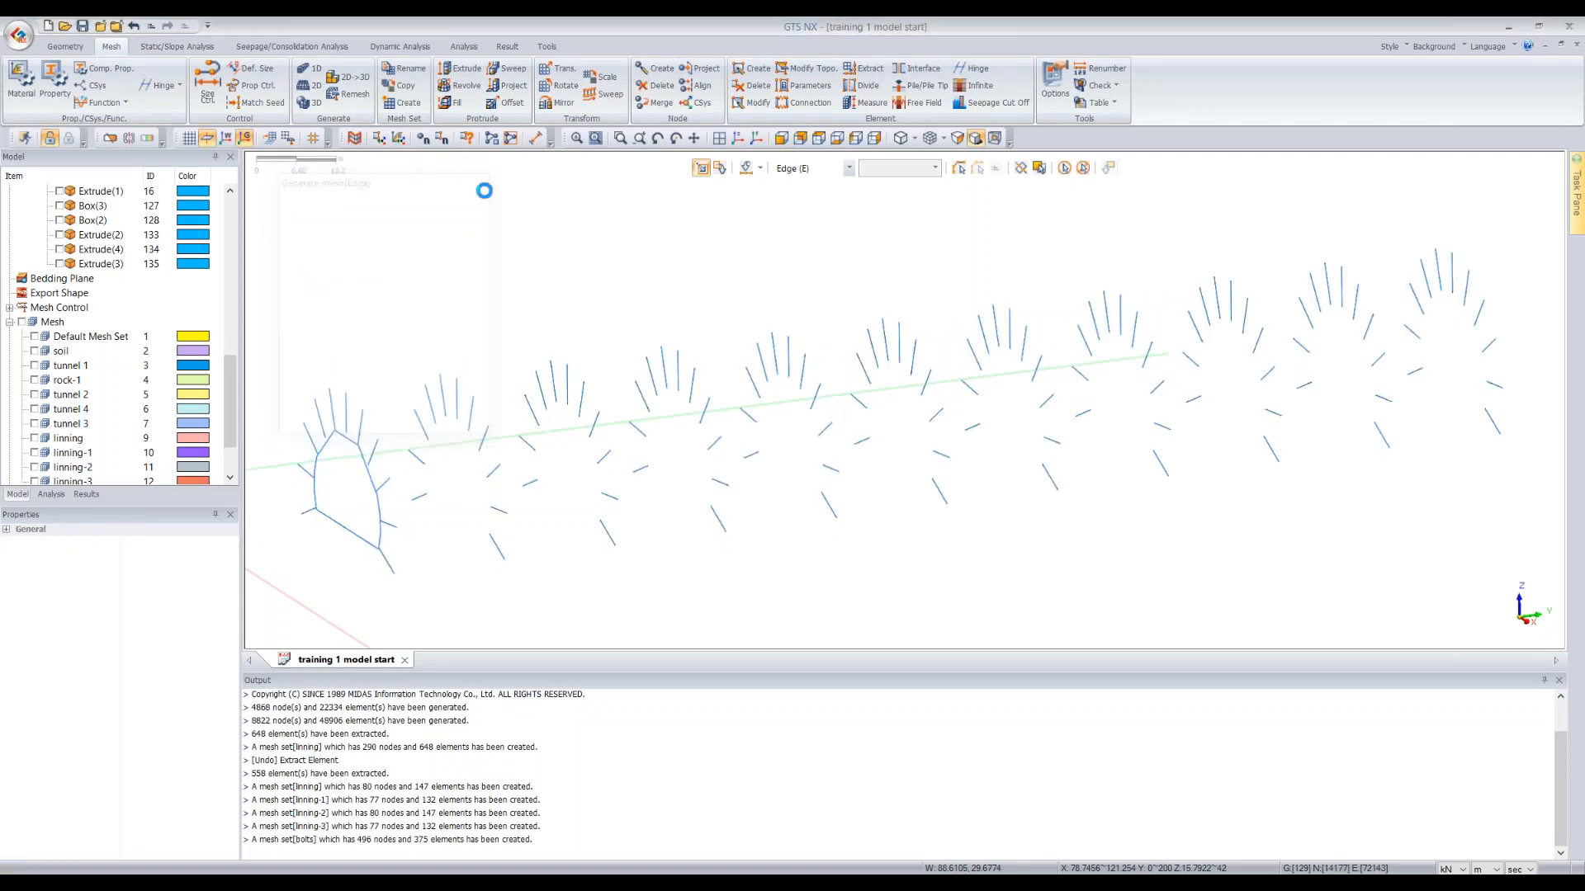
Delete the 1D bolt mesh elements at the first and last tunnel sections, and redisplay all mesh sets
middle_click_drag(790, 465, 354, 370, "ctrl")
left_click_drag(270, 315, 405, 578)
left_click_drag(1308, 287, 1462, 549)
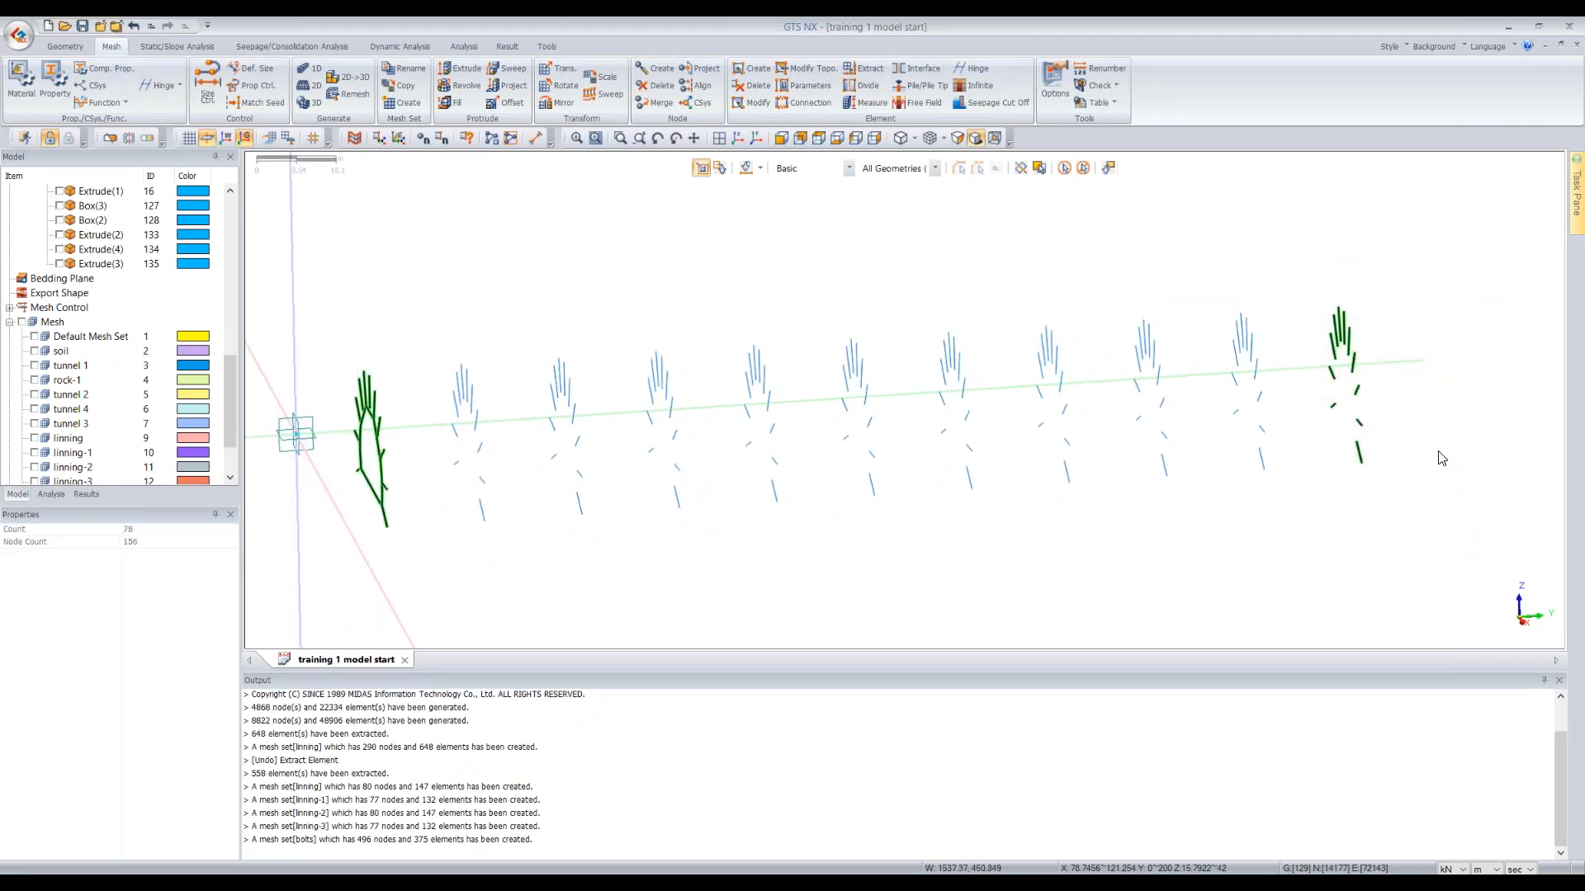
key("Delete")
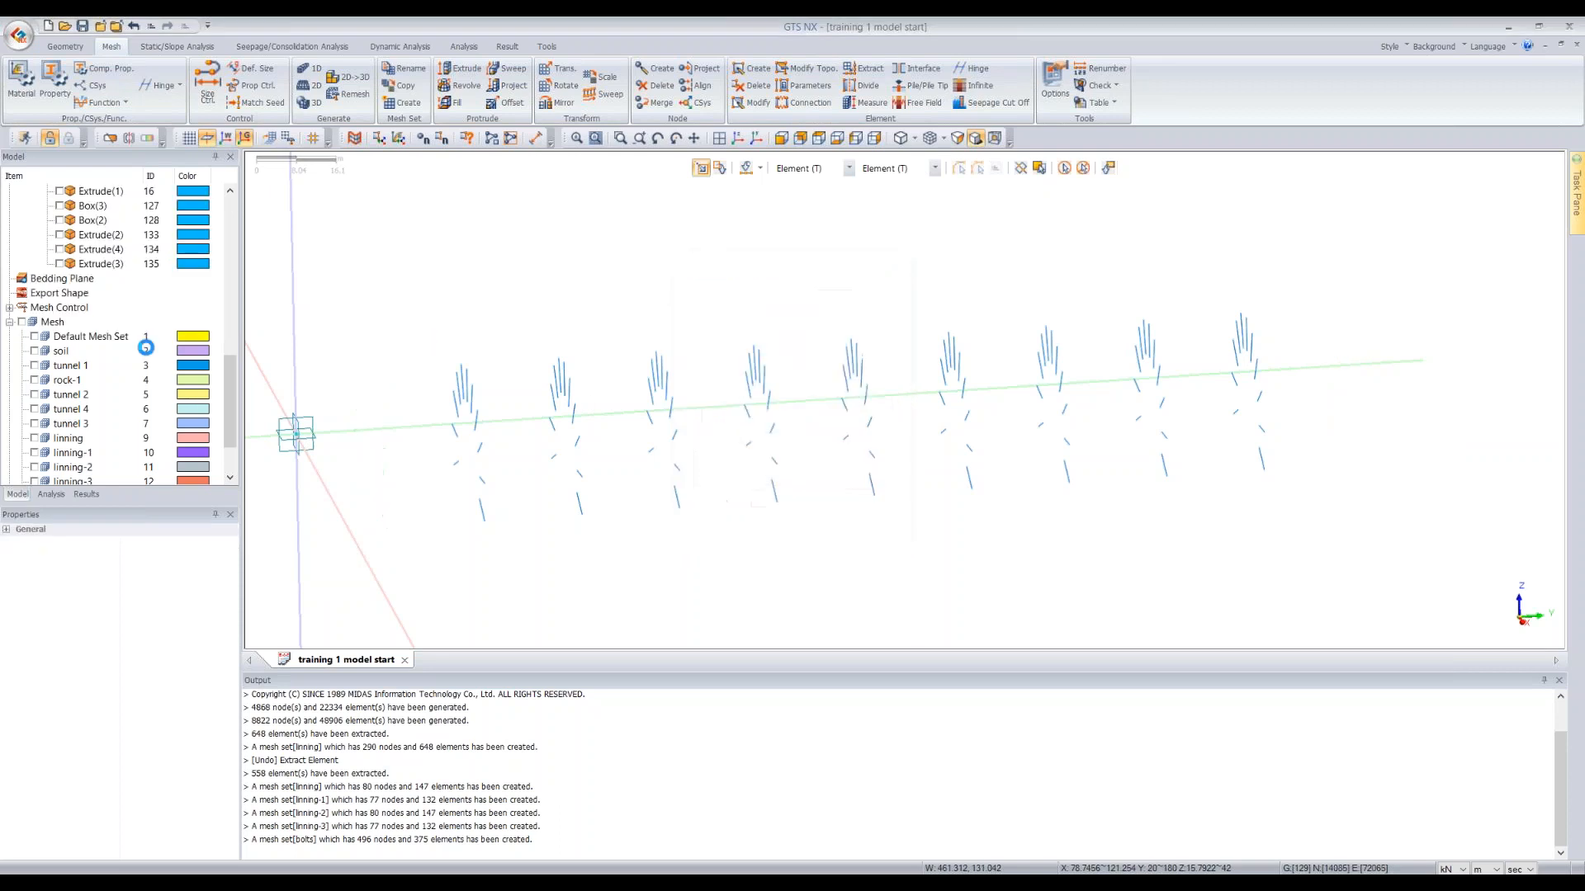
left_click(22, 322)
middle_click_drag(988, 350, 850, 413)
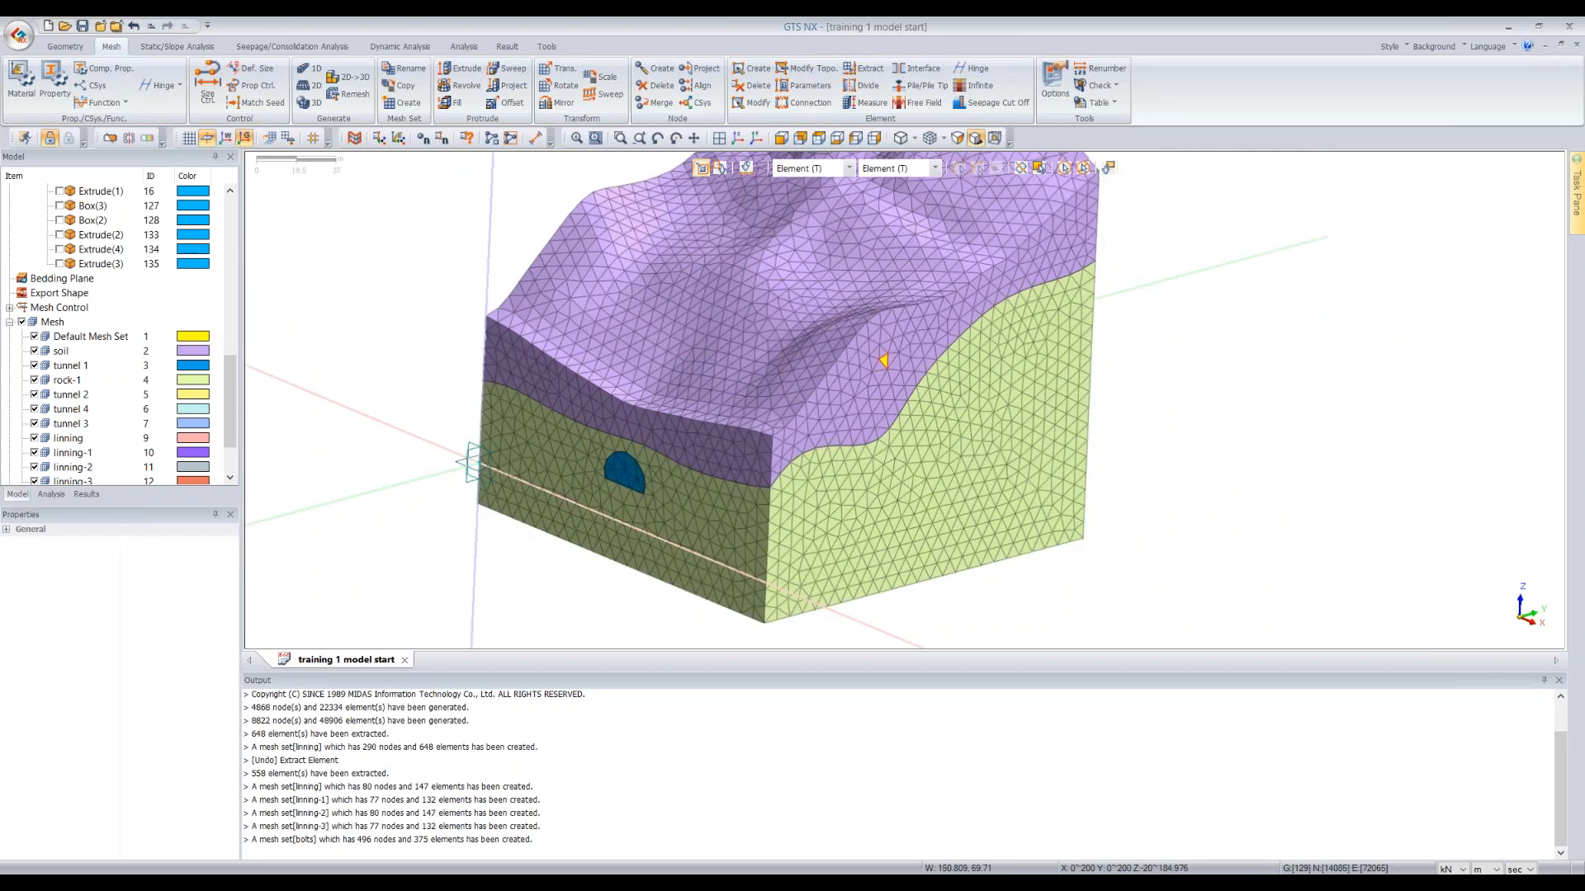